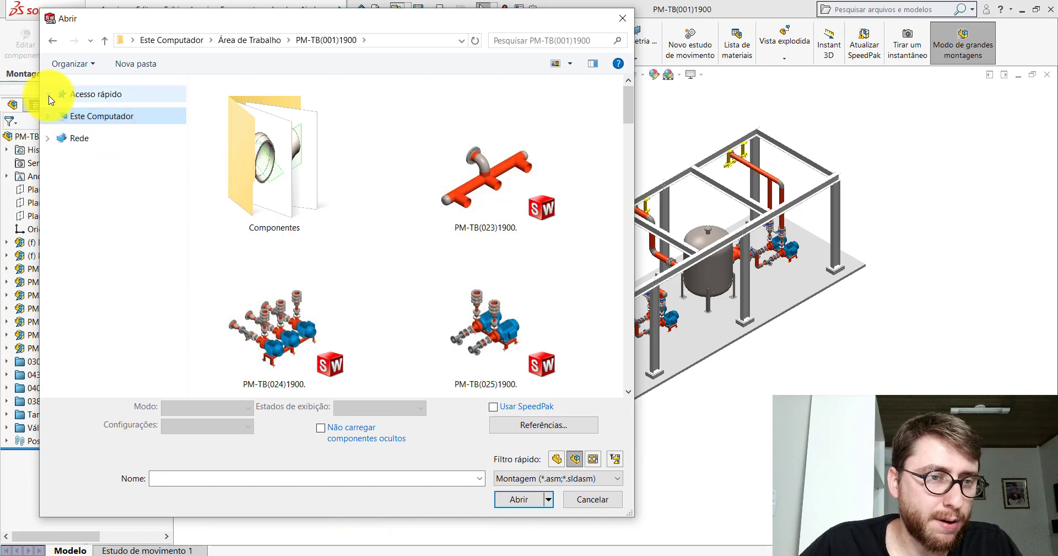
# - Open the flanged pipe spool assembly PM-TB(034)1900 from the PM-TB(001)1900 folder
pyautogui.scroll(-8, 627, 399)
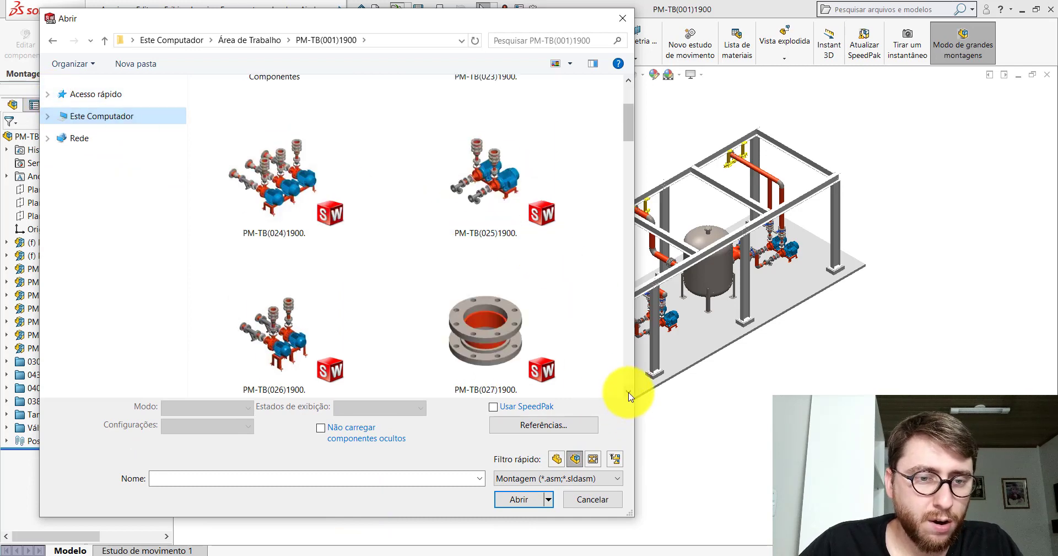
pyautogui.scroll(-2, 629, 396)
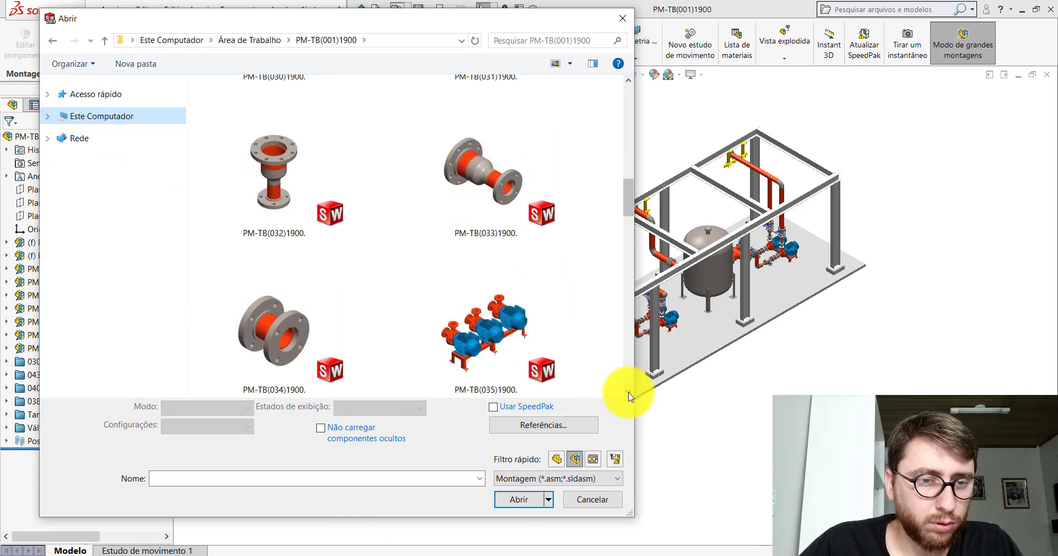
pyautogui.scroll(-2, 629, 392)
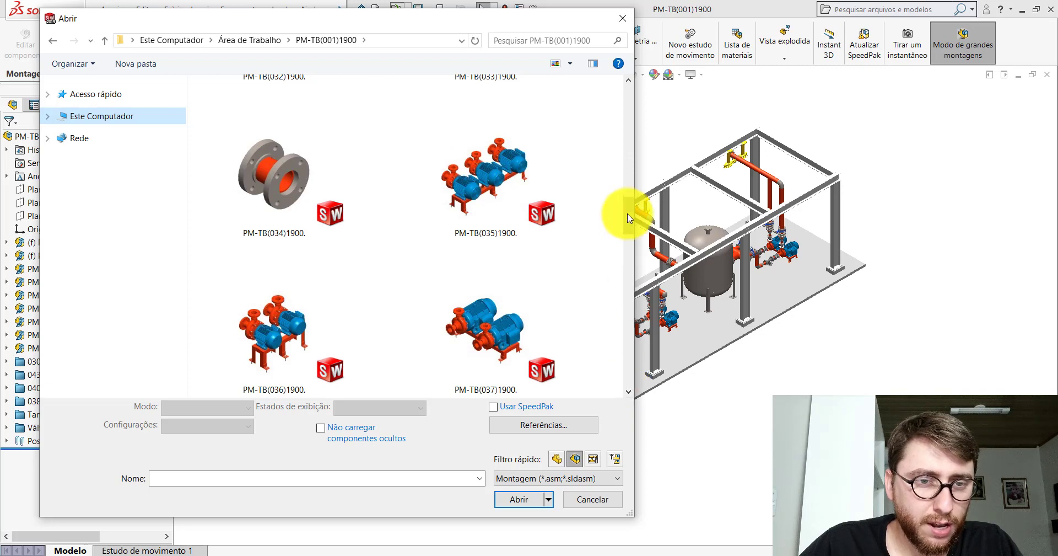
pyautogui.scroll(1, 629, 211)
pyautogui.moveTo(631, 211); pyautogui.dragTo(632, 205)
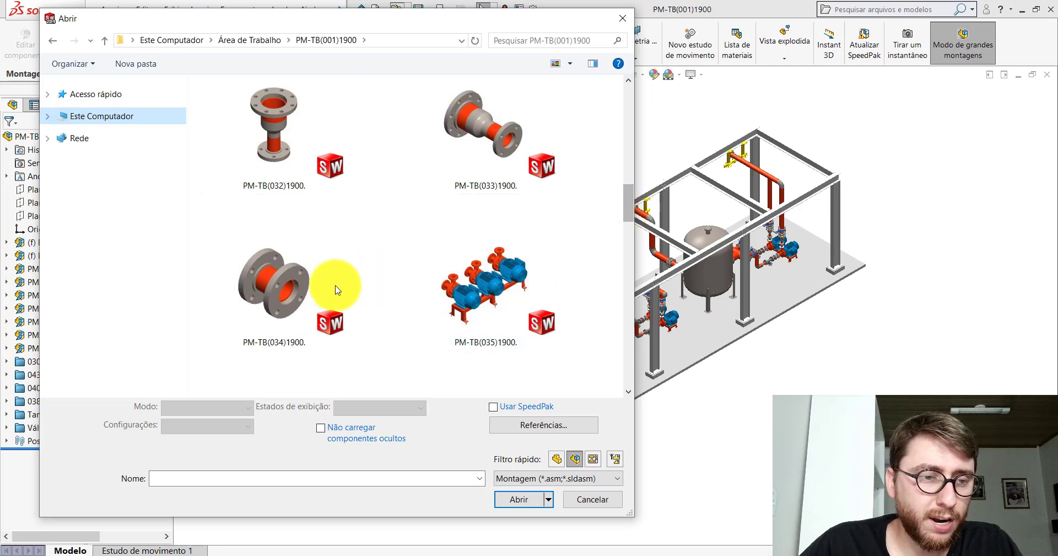
pyautogui.doubleClick(266, 292)
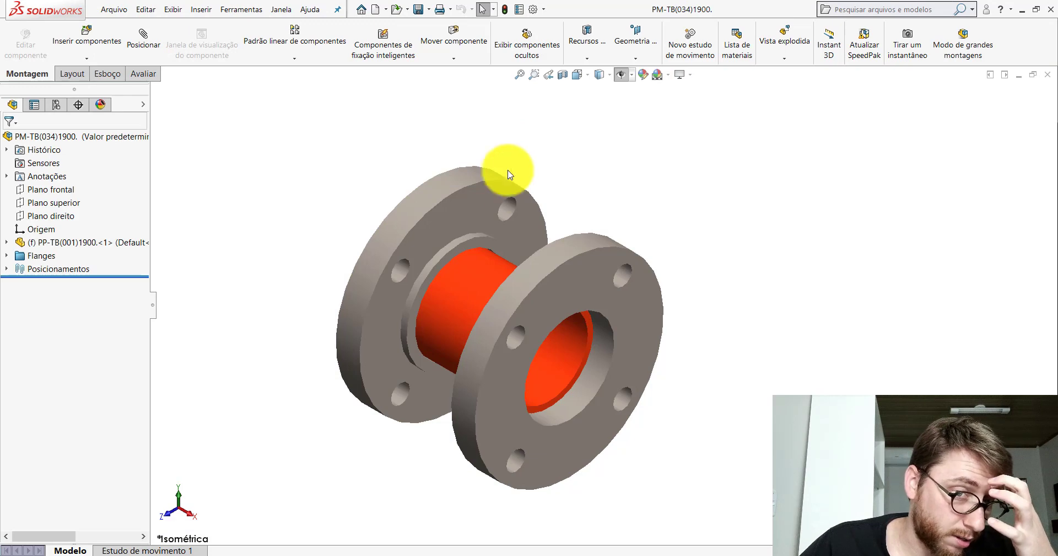
# - Set the document's image quality to a shaded deviation of 0.09494525 mm and a wireframe resolution just below the red high zone
pyautogui.scroll(2, 560, 277)
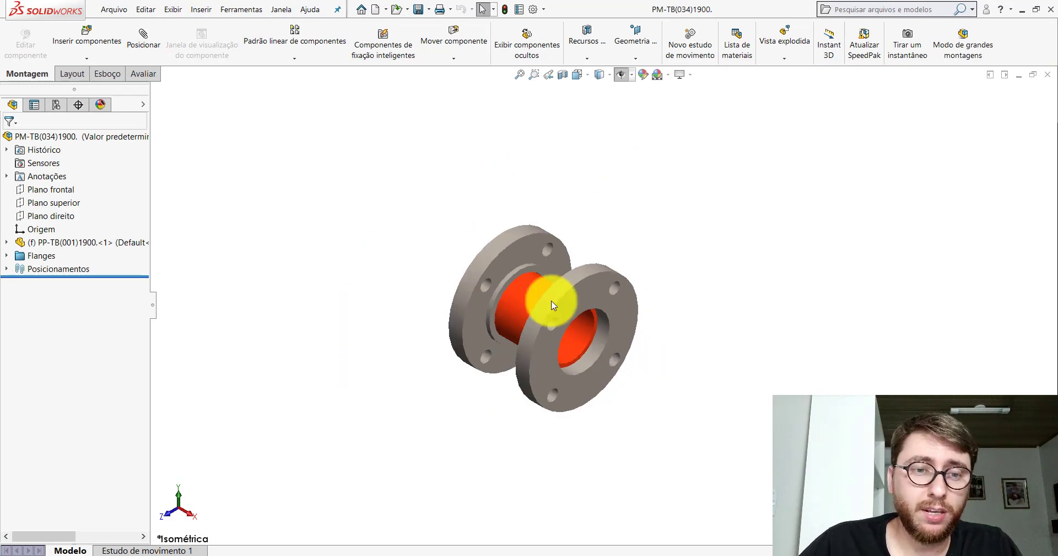
pyautogui.click(533, 10)
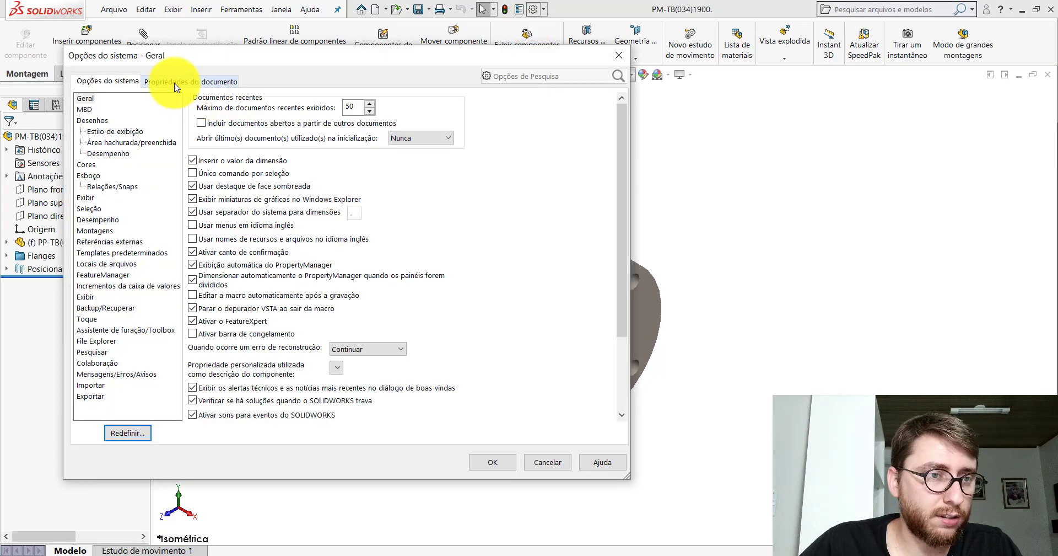
pyautogui.click(165, 82)
pyautogui.click(112, 208)
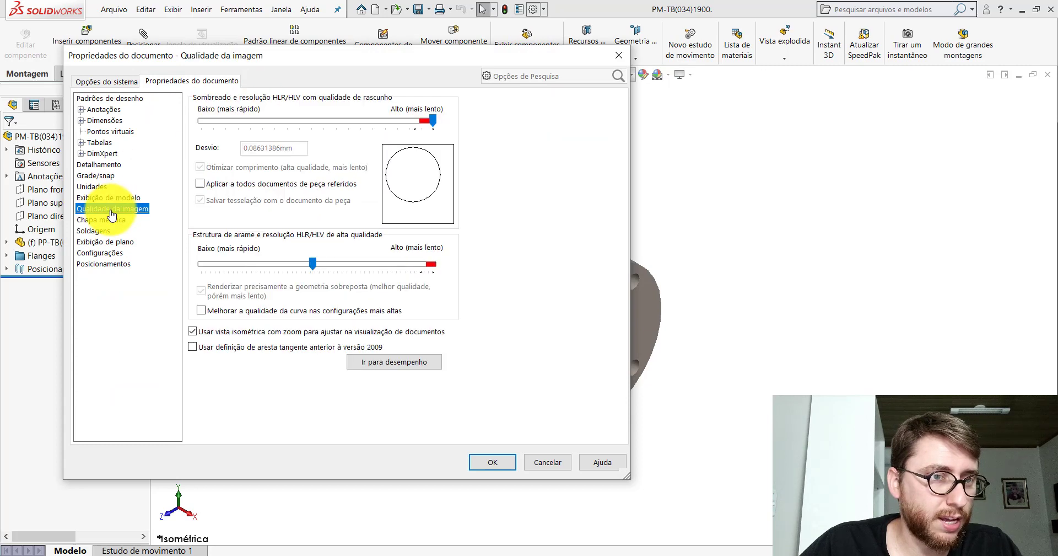
pyautogui.moveTo(422, 127); pyautogui.dragTo(406, 130)
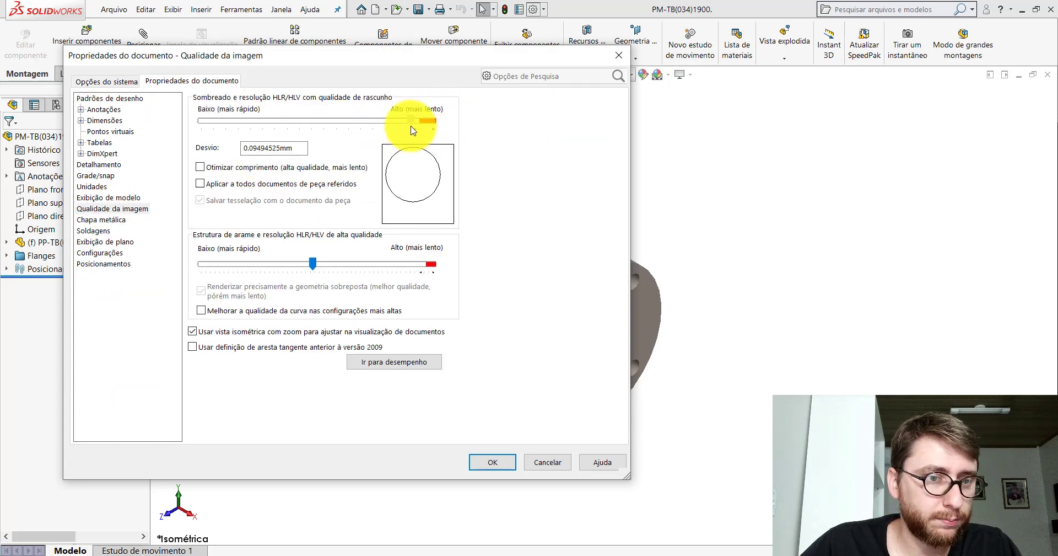
pyautogui.moveTo(317, 269); pyautogui.dragTo(422, 260)
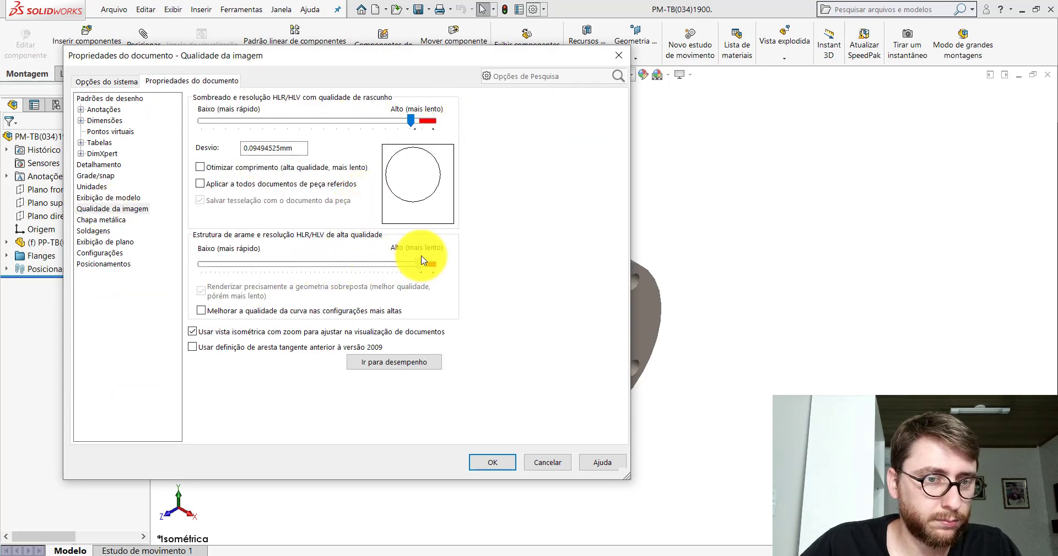
pyautogui.click(490, 463)
# - Measure the distance between the pipe's end face and the parallel hub face on the back of the nearer flange
pyautogui.scroll(-3, 587, 336)
pyautogui.scroll(3, 587, 336)
pyautogui.moveTo(583, 325); pyautogui.dragTo(604, 277, button='middle')
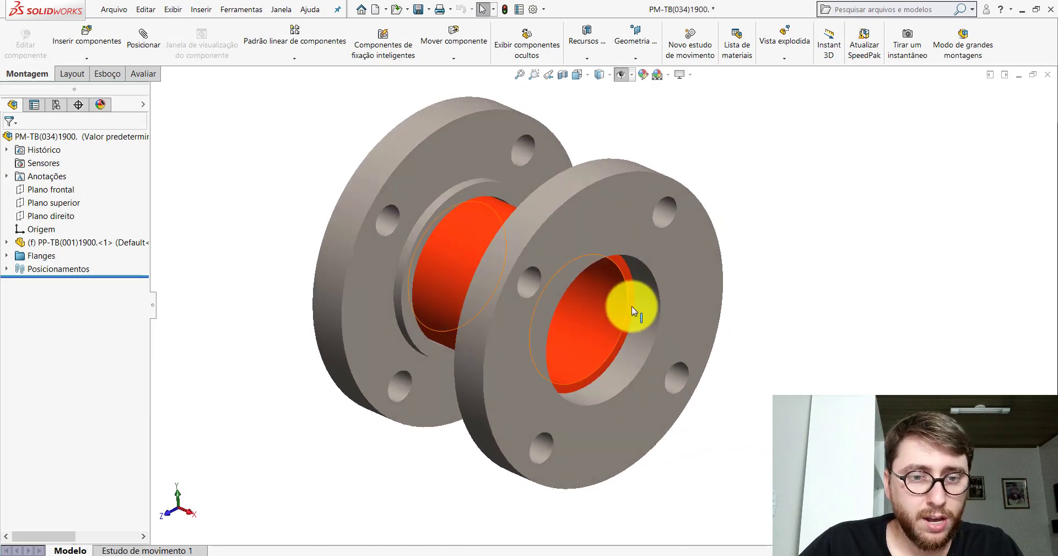
pyautogui.click(142, 73)
pyautogui.click(220, 41)
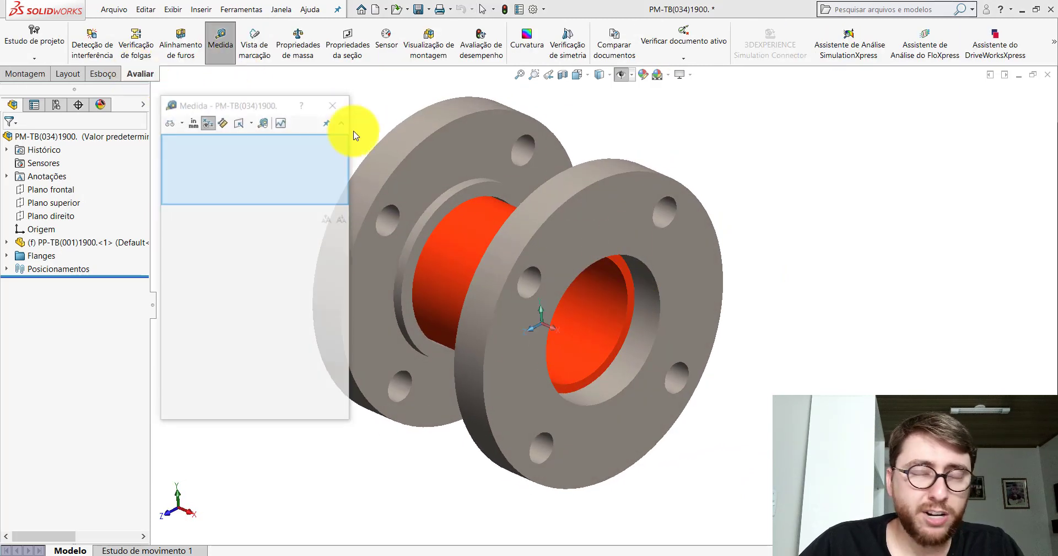
pyautogui.scroll(-3, 623, 285)
pyautogui.scroll(-3, 621, 237)
pyautogui.click(621, 253)
pyautogui.scroll(3, 628, 296)
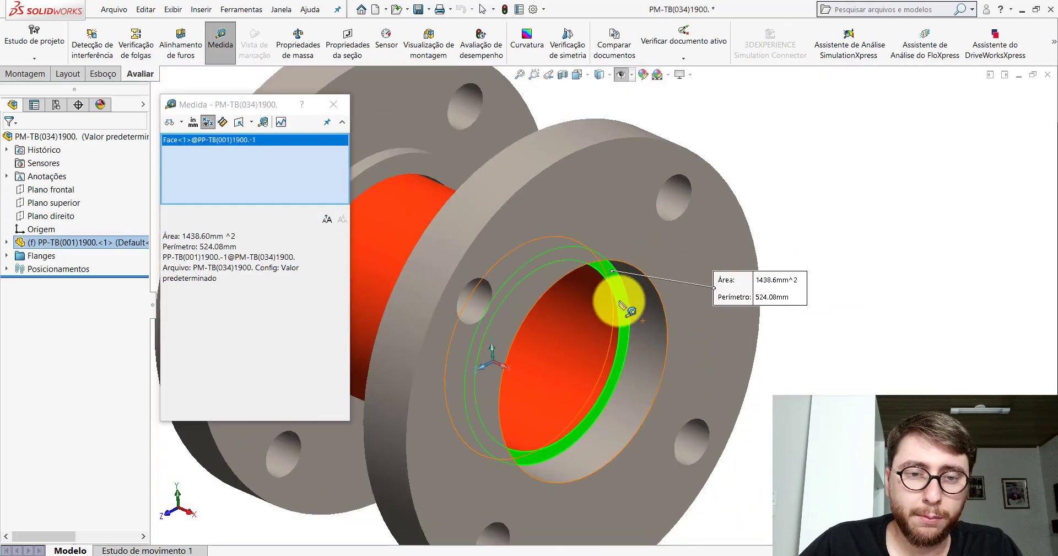
pyautogui.scroll(3, 623, 331)
pyautogui.moveTo(643, 322); pyautogui.dragTo(661, 264, button='middle')
pyautogui.click(562, 218)
pyautogui.moveTo(557, 217); pyautogui.dragTo(656, 345, button='middle')
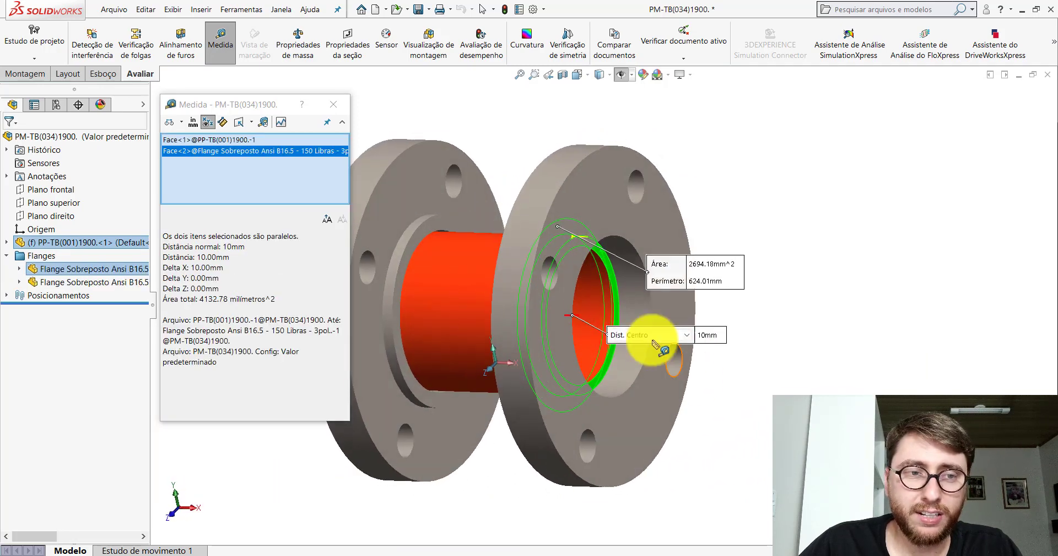
pyautogui.click(333, 105)
# - Measure the distance from the pipe's end face to the outer face of the nearer flange
pyautogui.click(221, 47)
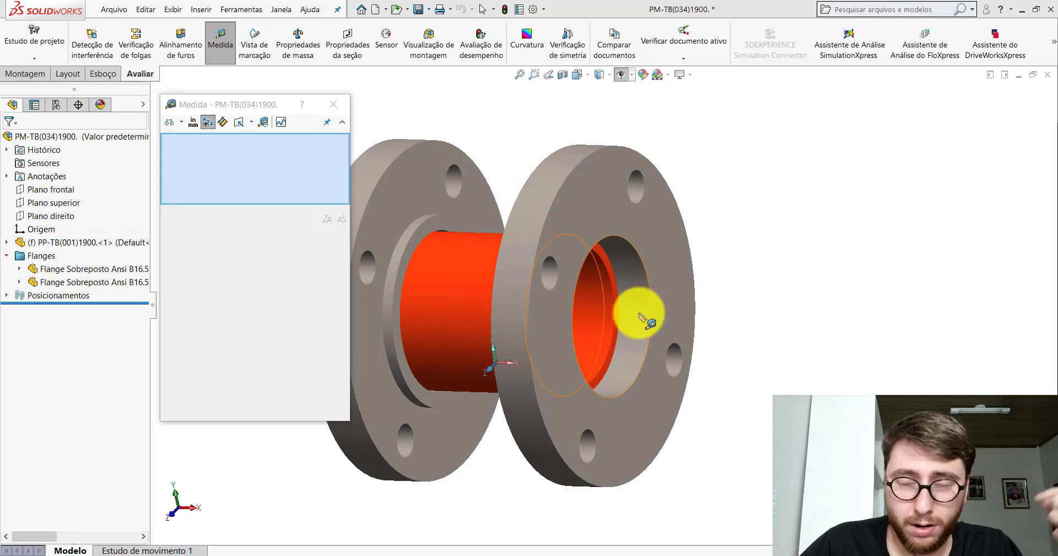
pyautogui.moveTo(646, 325); pyautogui.dragTo(628, 351, button='middle')
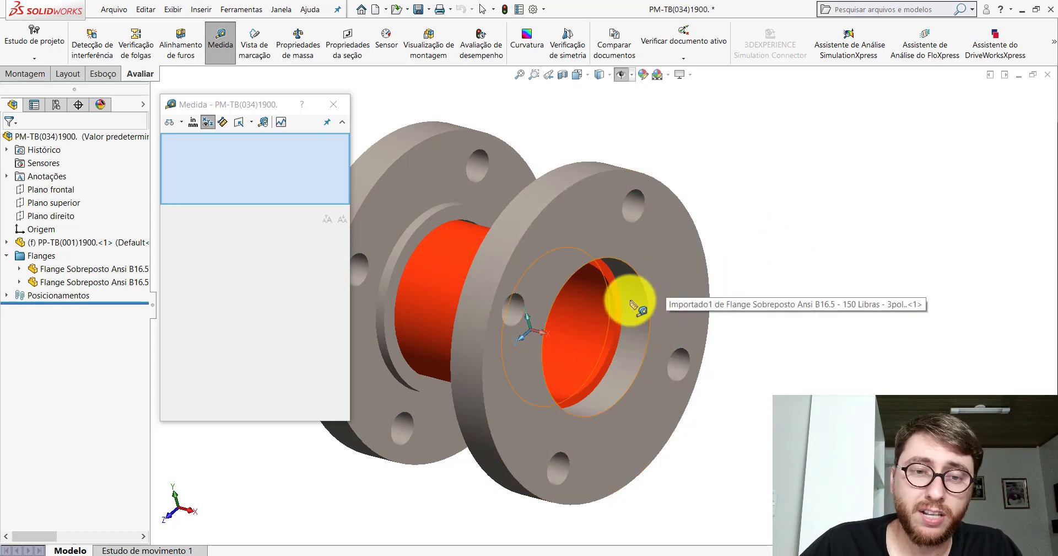
pyautogui.scroll(-5, 629, 294)
pyautogui.click(584, 247)
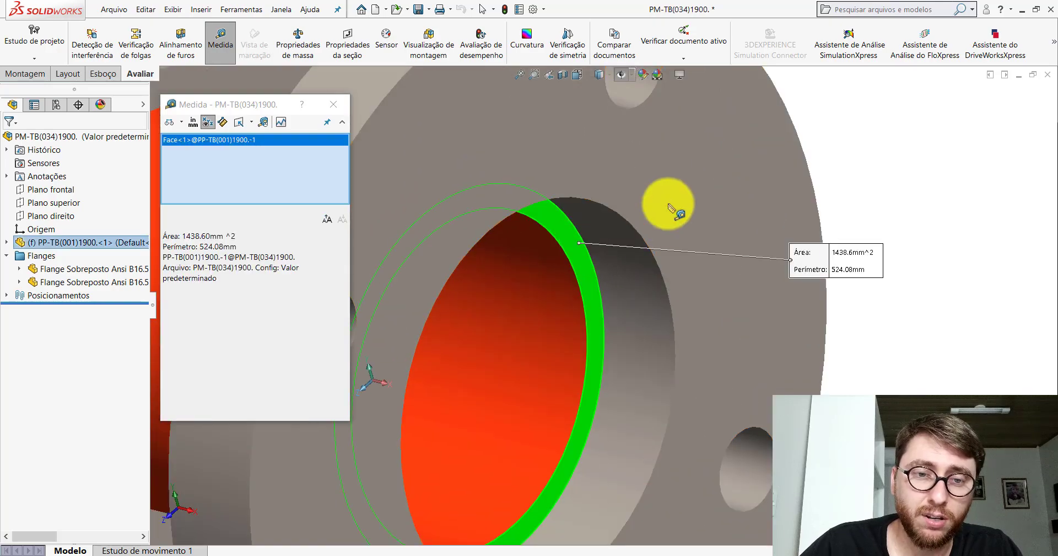
pyautogui.click(668, 204)
pyautogui.scroll(5, 621, 368)
pyautogui.moveTo(621, 369)
pyautogui.mouseDown(button='middle')
pyautogui.moveTo(618, 379)
pyautogui.moveTo(619, 336)
pyautogui.moveTo(625, 380)
pyautogui.mouseUp(button='middle')
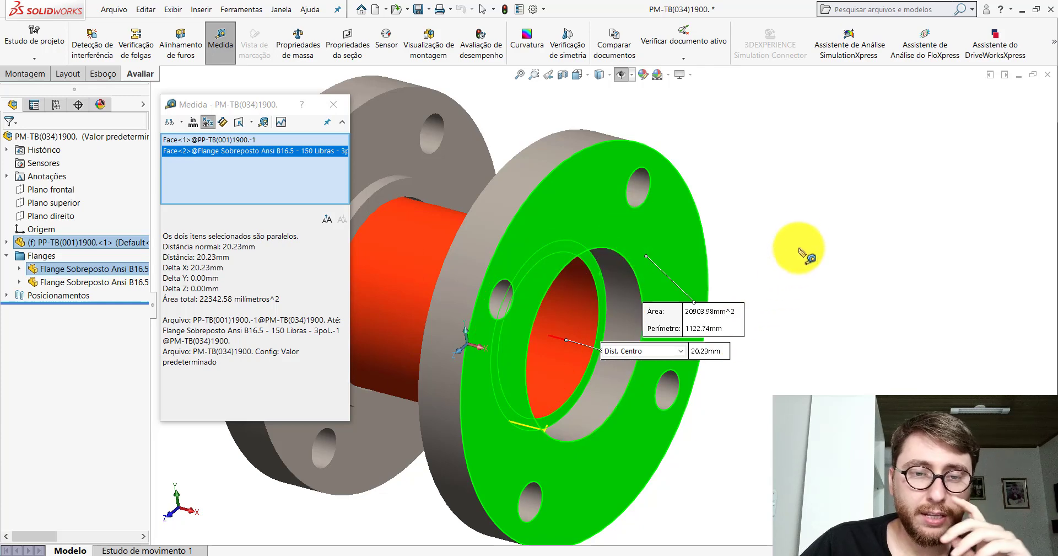
pyautogui.click(802, 215)
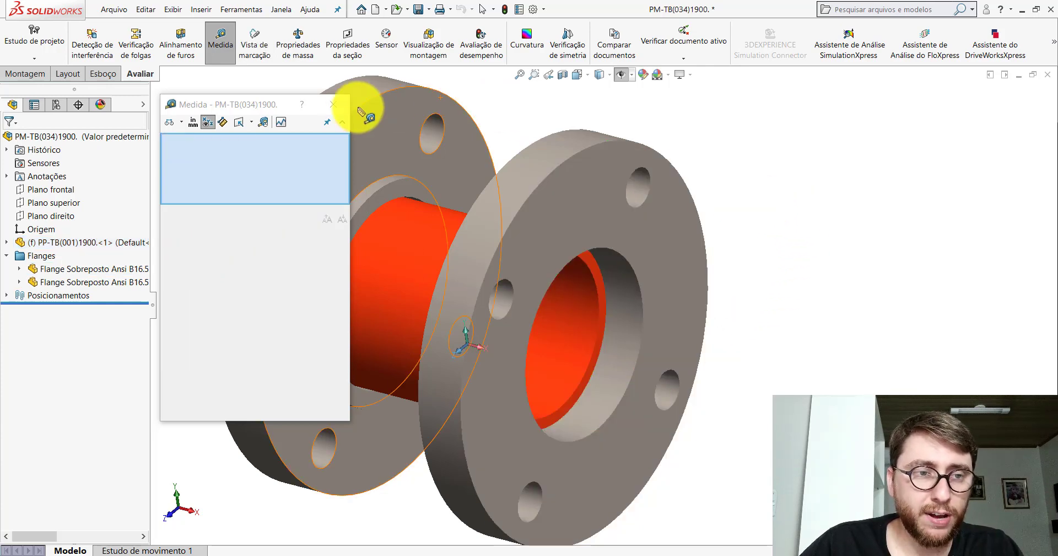
pyautogui.click(333, 104)
# - Show the reference planes, section the assembly along the pipe's Frontal plane, and hide the planes again
pyautogui.click(623, 79)
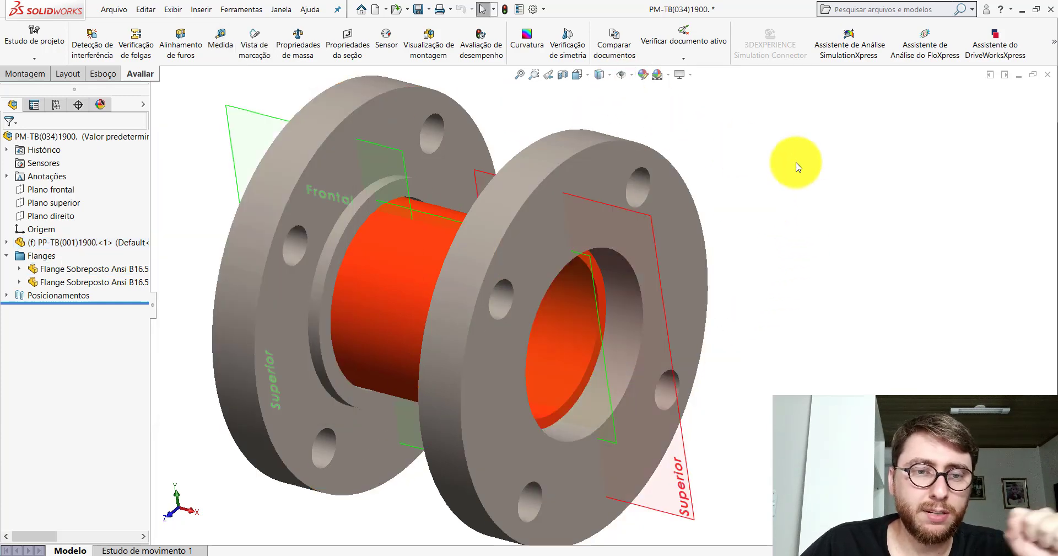
pyautogui.click(589, 256)
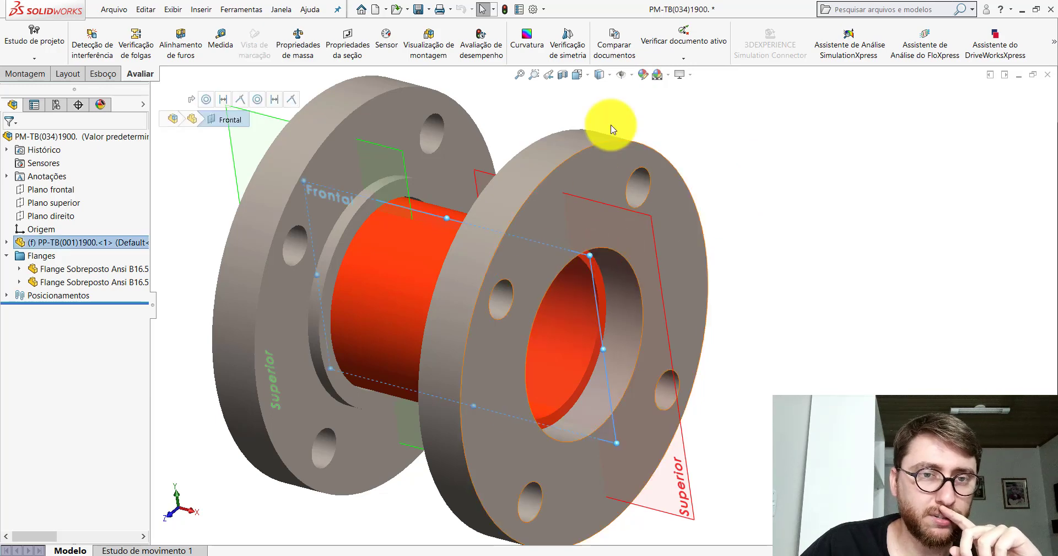
pyautogui.click(562, 74)
pyautogui.click(21, 134)
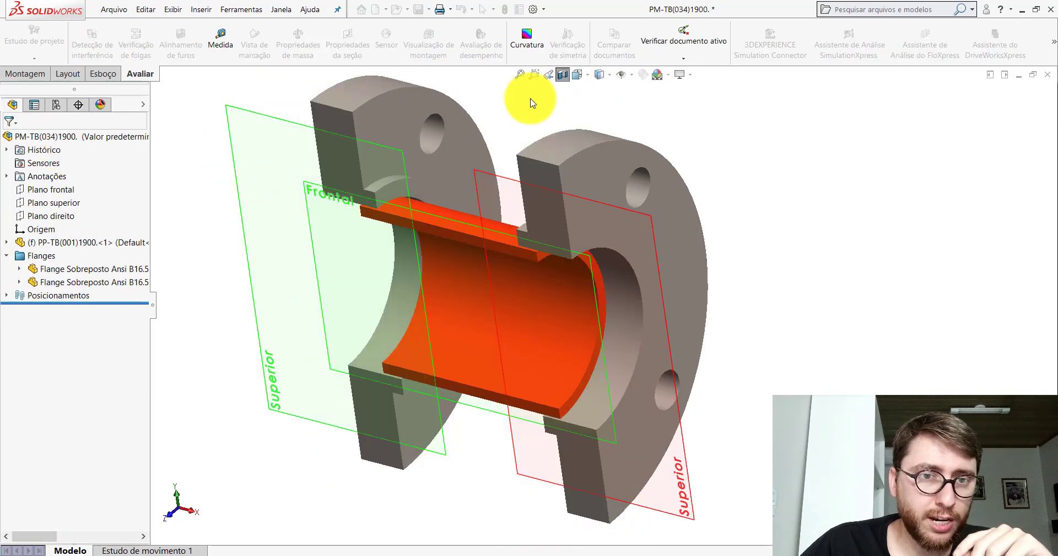
pyautogui.click(631, 74)
pyautogui.click(631, 108)
# - Examine how the pipe end sits inside the flange in the section view, and restore the unsectioned isometric view
pyautogui.moveTo(619, 278); pyautogui.dragTo(621, 220, button='middle')
pyautogui.scroll(-6, 604, 208)
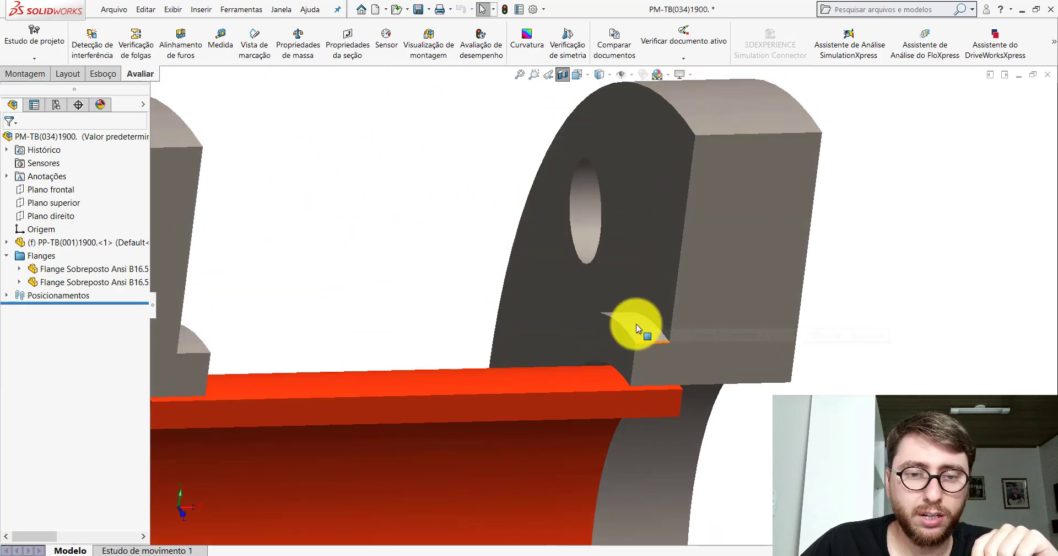
pyautogui.scroll(5, 648, 353)
pyautogui.scroll(-3, 586, 283)
pyautogui.moveTo(607, 319); pyautogui.dragTo(548, 284, button='middle')
pyautogui.moveTo(472, 285)
pyautogui.mouseDown(button='middle')
pyautogui.moveTo(510, 243)
pyautogui.moveTo(480, 279)
pyautogui.mouseUp(button='middle')
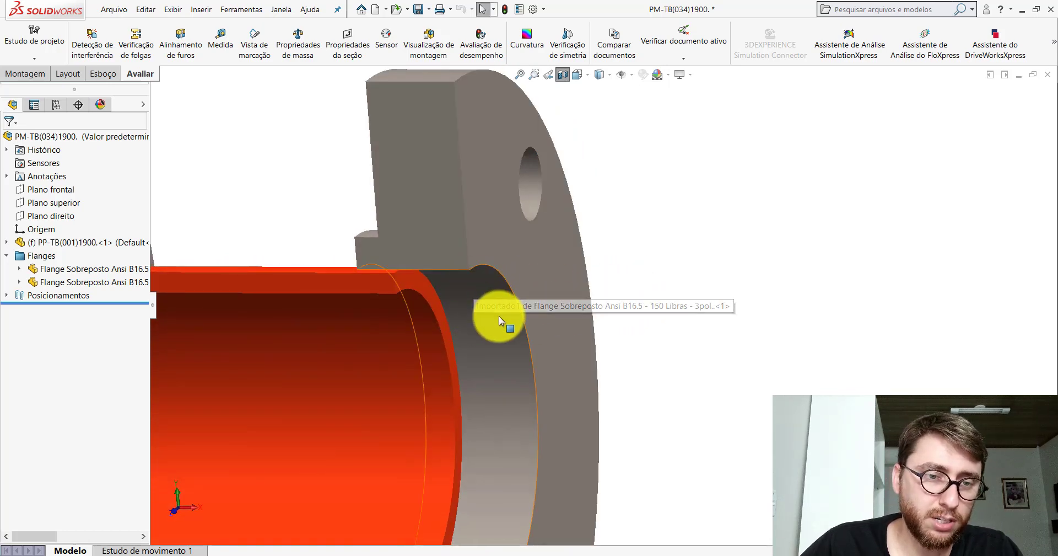
pyautogui.moveTo(496, 314); pyautogui.dragTo(520, 284, button='middle')
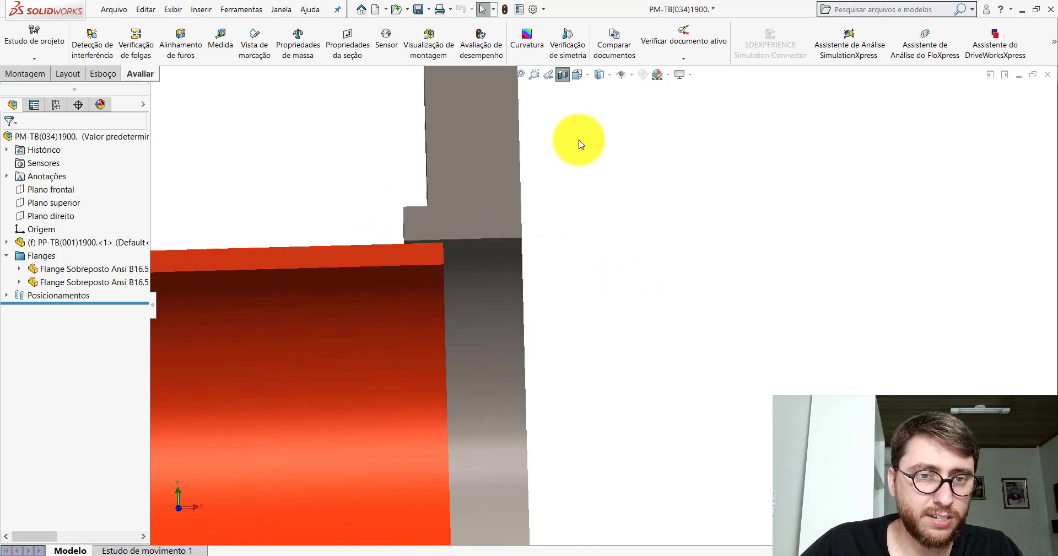
pyautogui.click(563, 73)
pyautogui.click(577, 74)
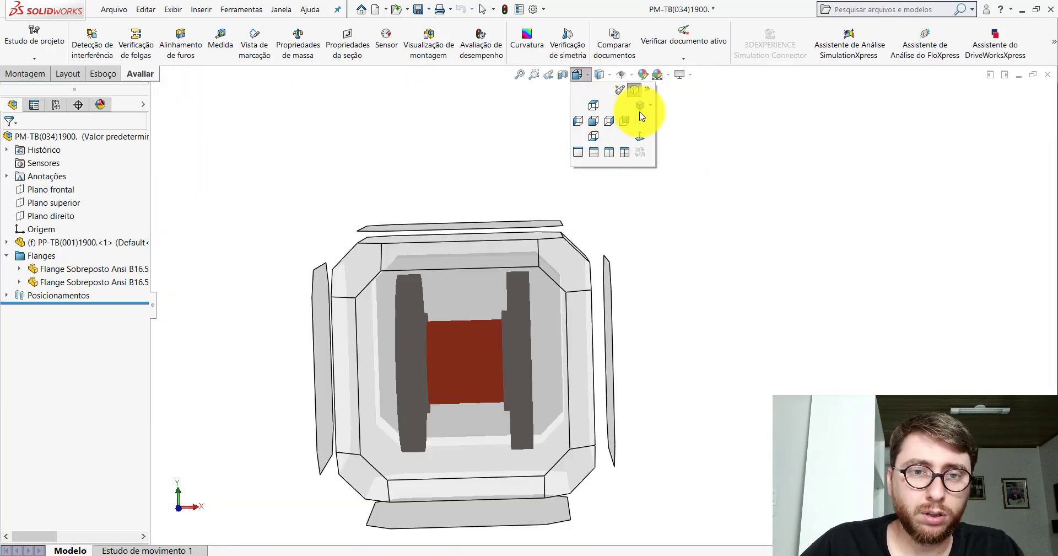
pyautogui.click(637, 109)
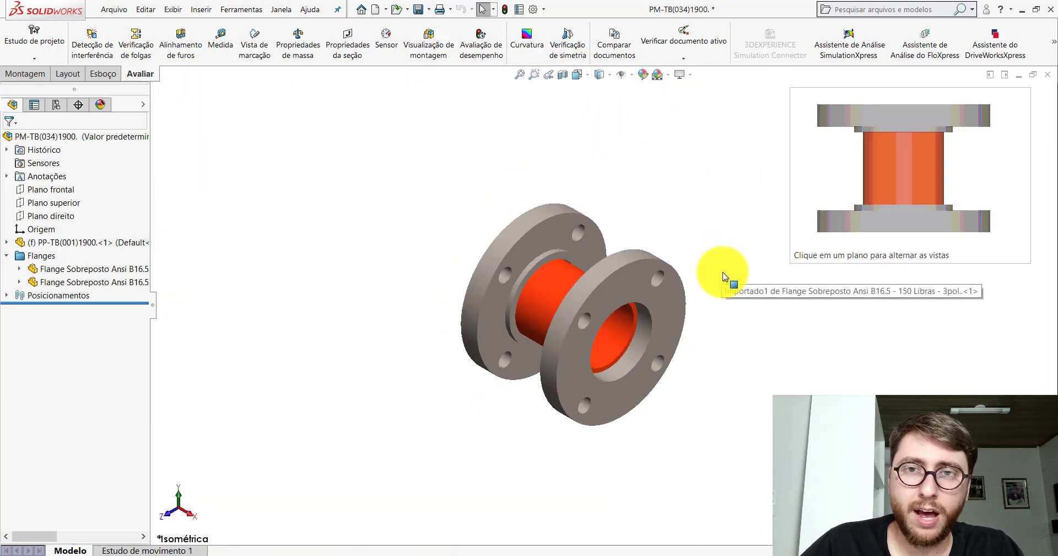
# - Measure the overall distance between the outer faces of the two flanges
pyautogui.scroll(-2, 732, 351)
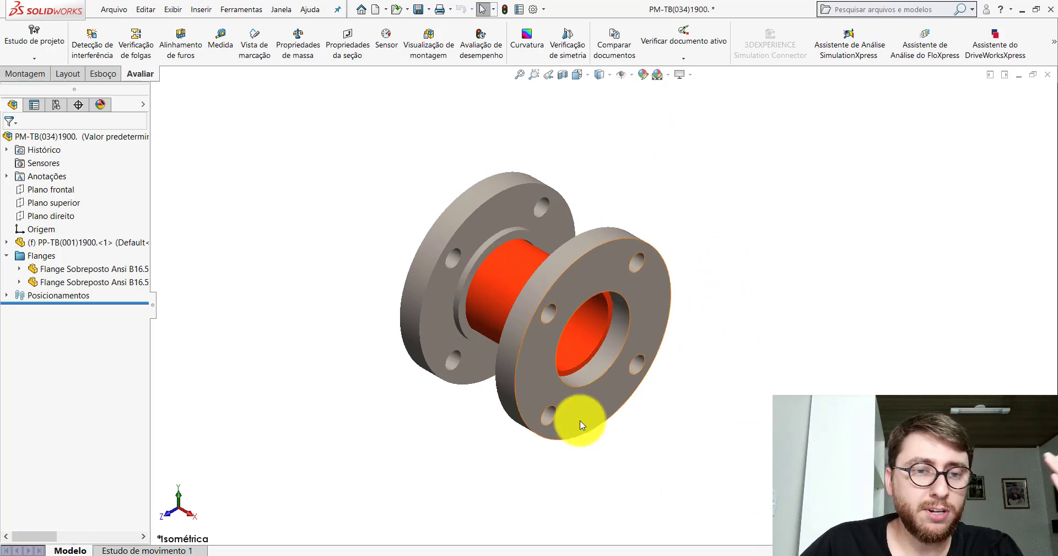
pyautogui.click(220, 37)
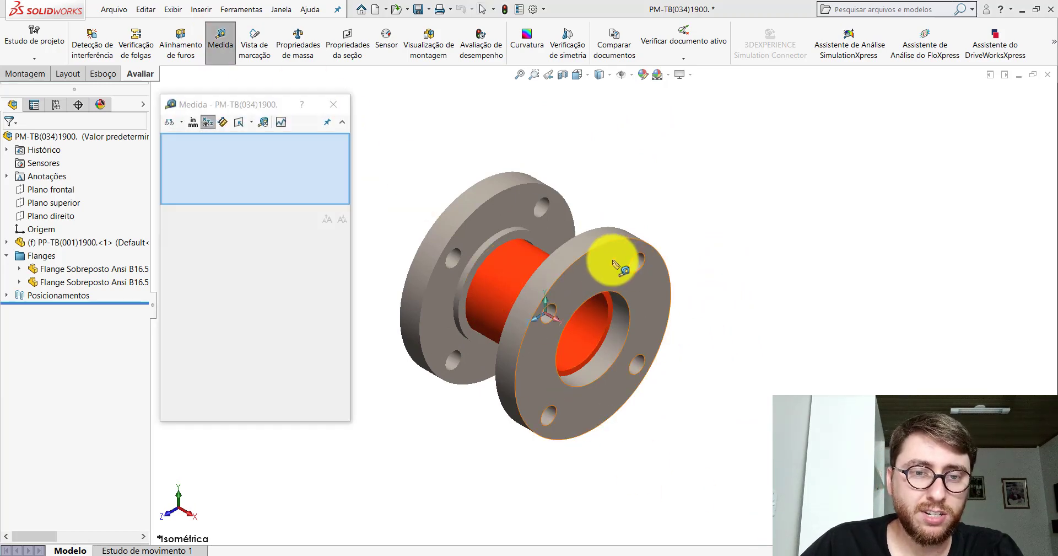
pyautogui.click(616, 263)
pyautogui.moveTo(626, 236); pyautogui.dragTo(704, 239, button='middle')
pyautogui.click(503, 215)
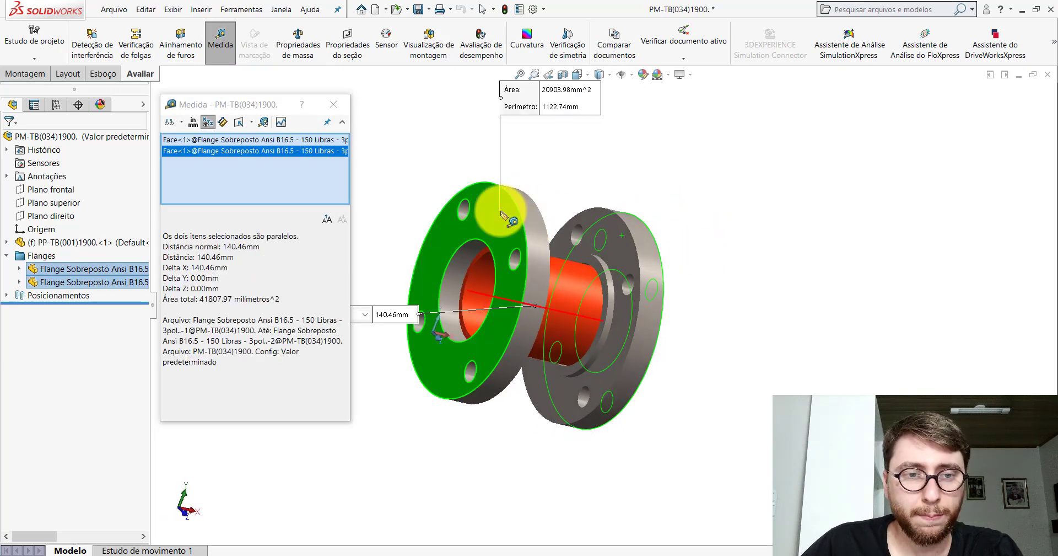
pyautogui.moveTo(503, 215); pyautogui.dragTo(418, 233, button='middle')
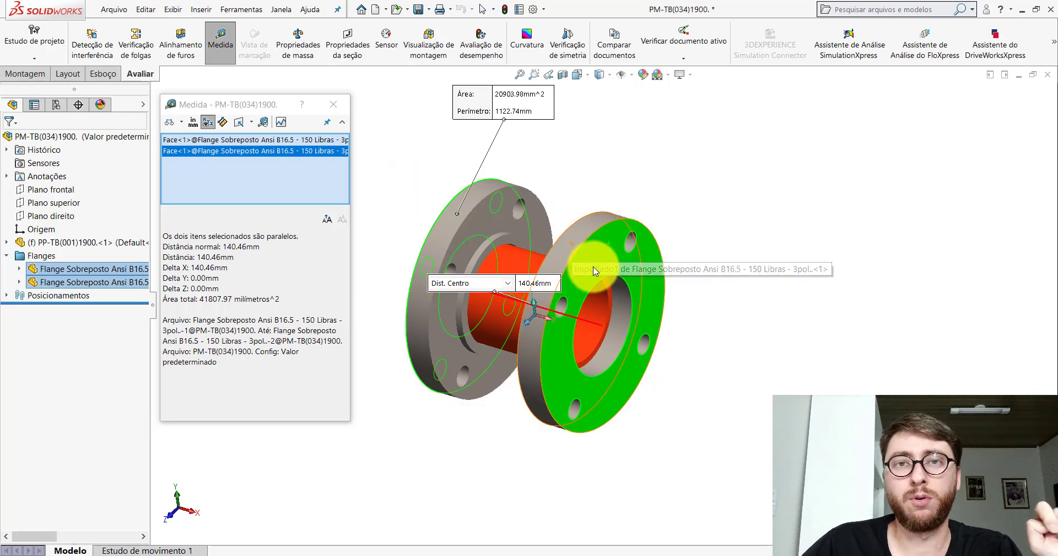
pyautogui.click(331, 106)
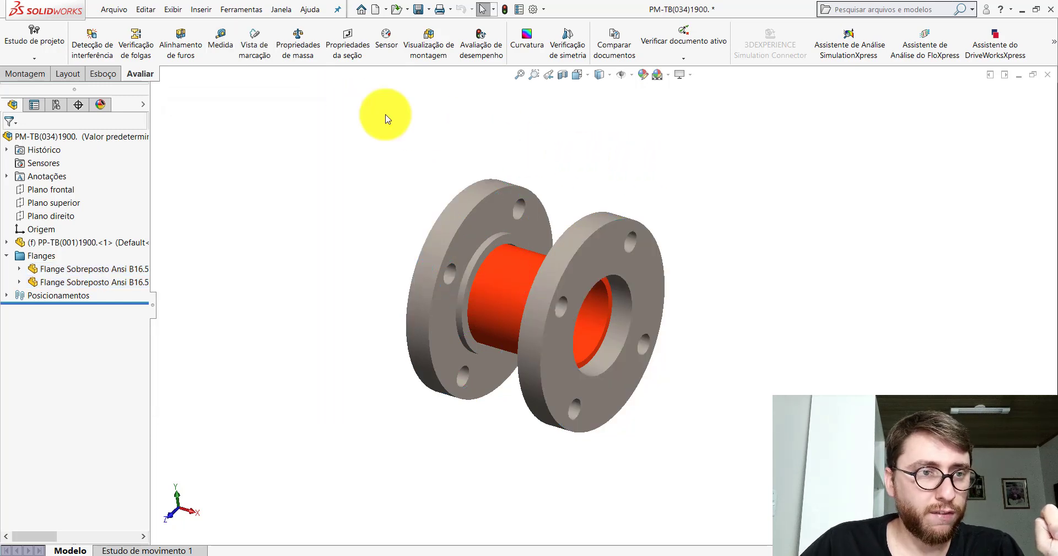
# - Measure again how far the pipe's end face is recessed from the nearer flange's outer face
pyautogui.click(221, 45)
pyautogui.scroll(-5, 616, 294)
pyautogui.click(597, 263)
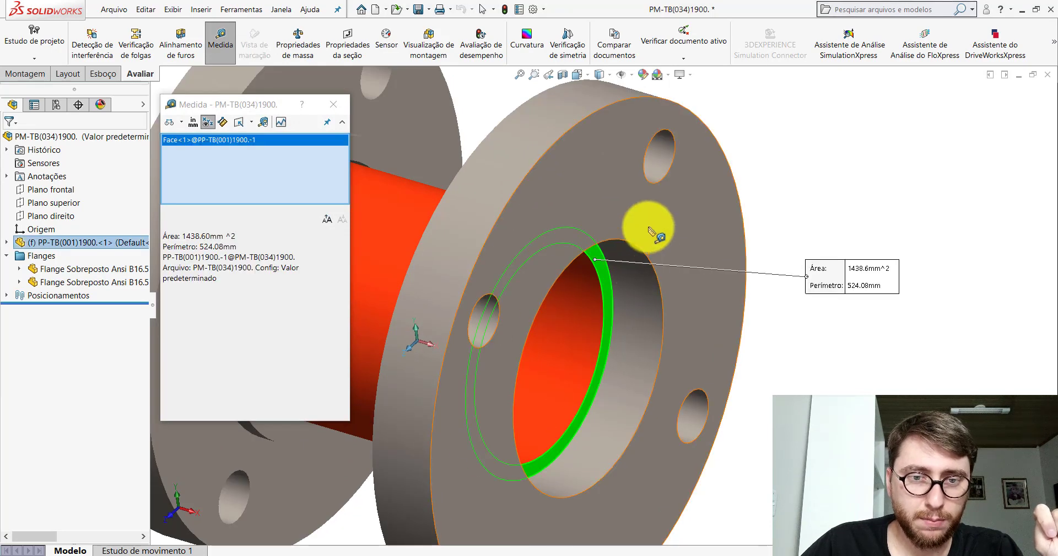
pyautogui.click(650, 229)
pyautogui.scroll(4, 636, 259)
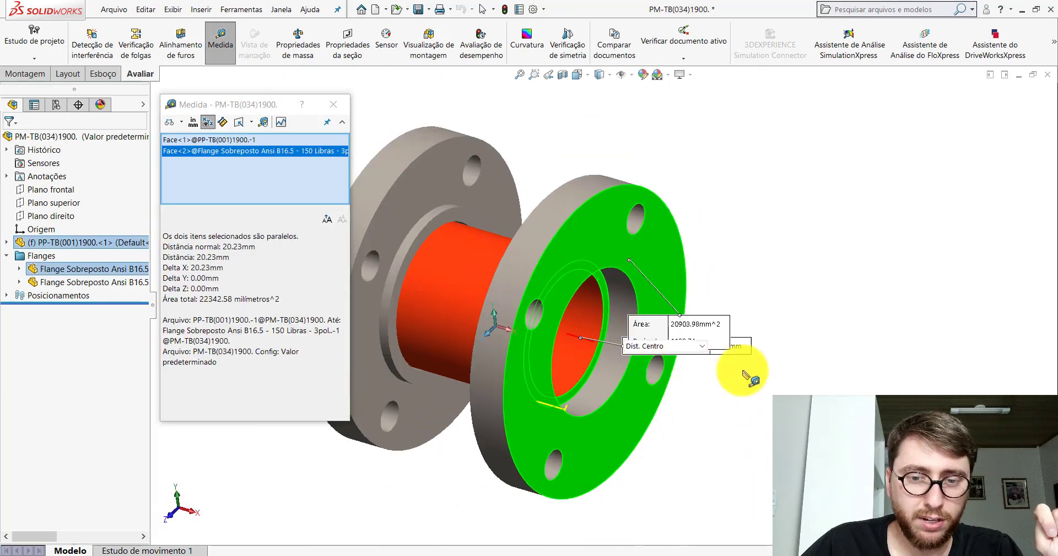
# - Measure how far the pipe's end face is recessed from the opposite flange's outer face, and close the measurement
pyautogui.scroll(4, 617, 308)
pyautogui.moveTo(562, 295); pyautogui.dragTo(612, 254, button='middle')
pyautogui.click(593, 158)
pyautogui.scroll(-4, 512, 275)
pyautogui.scroll(-1, 514, 279)
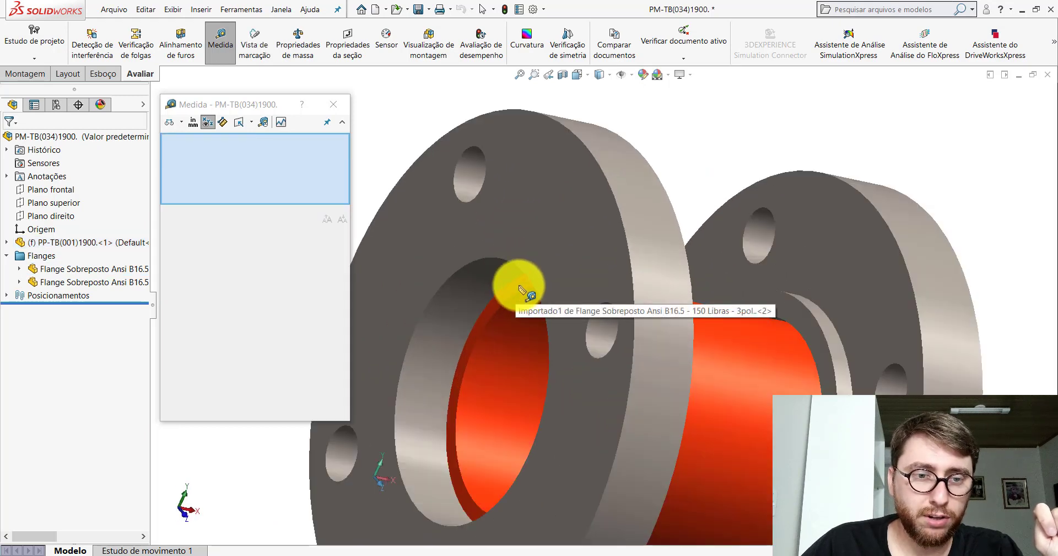
pyautogui.click(516, 284)
pyautogui.click(501, 228)
pyautogui.scroll(2, 534, 275)
pyautogui.moveTo(534, 276); pyautogui.dragTo(469, 264, button='middle')
pyautogui.click(336, 104)
pyautogui.scroll(2, 634, 248)
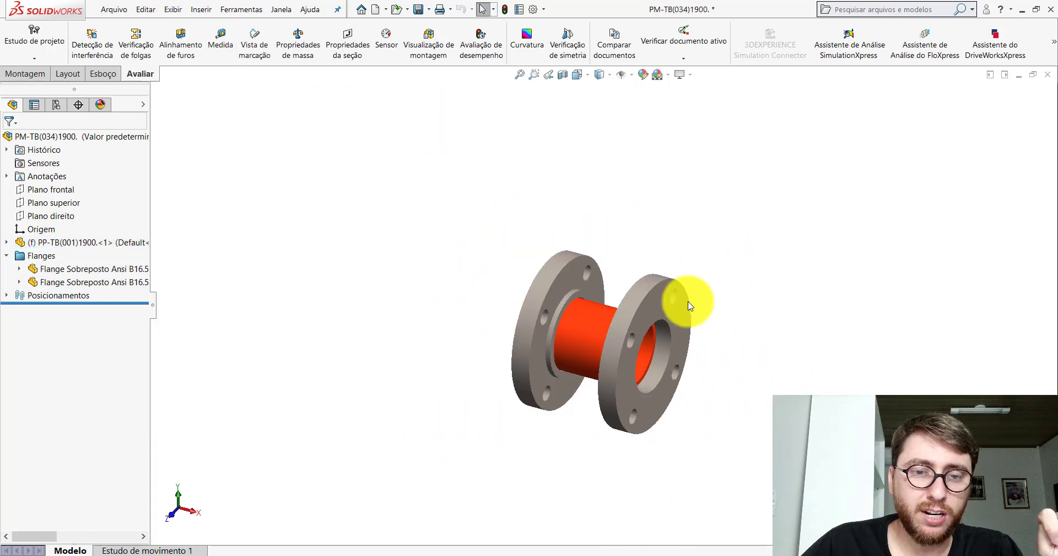
# - Set the pipe's extrusion length to 100.00mm+10.23*2 and rebuild the assembly
pyautogui.scroll(1, 713, 350)
pyautogui.scroll(-2, 633, 353)
pyautogui.scroll(-1, 634, 353)
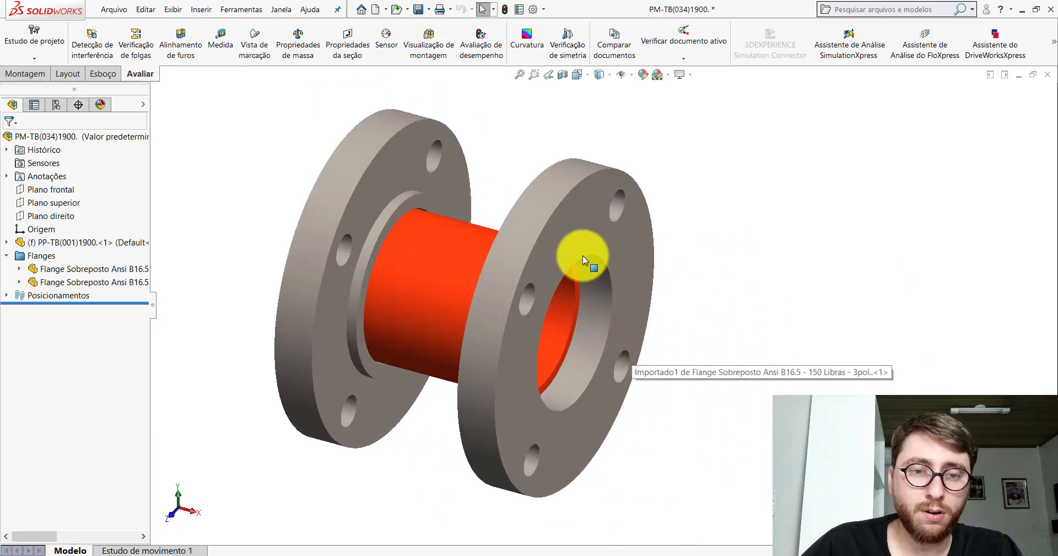
pyautogui.click(472, 253)
pyautogui.moveTo(509, 267); pyautogui.dragTo(619, 132)
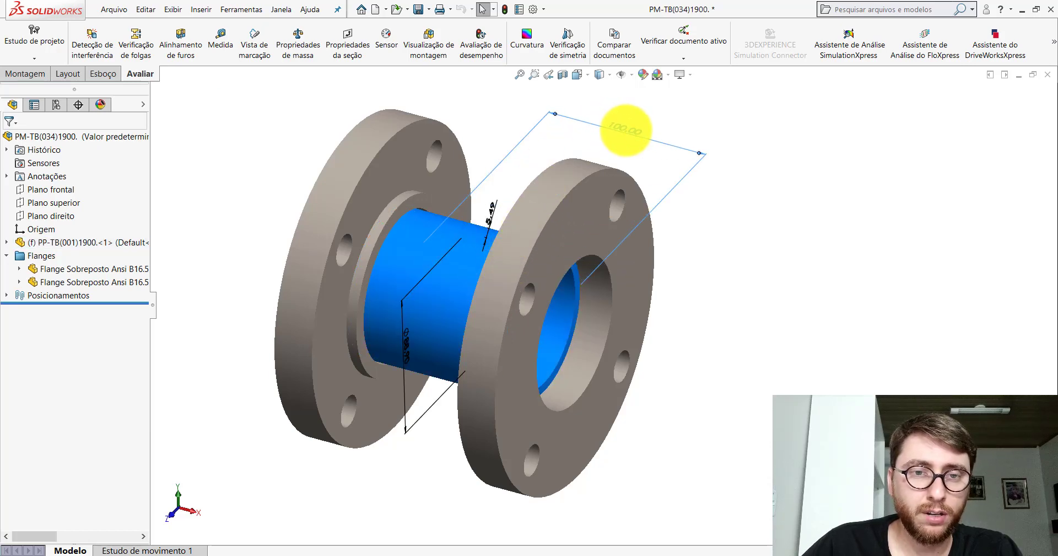
pyautogui.doubleClick(624, 130)
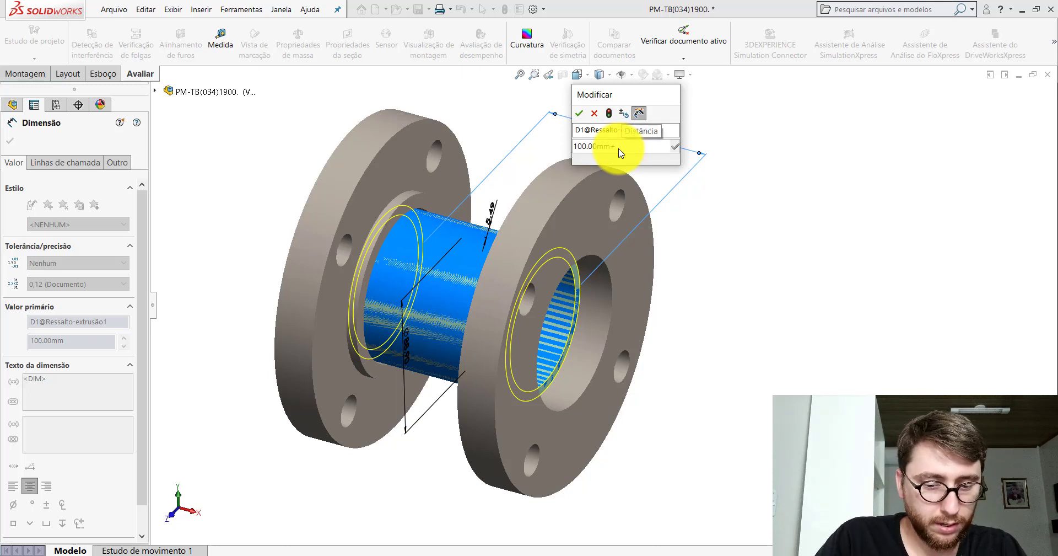
pyautogui.write('+10,23*2')
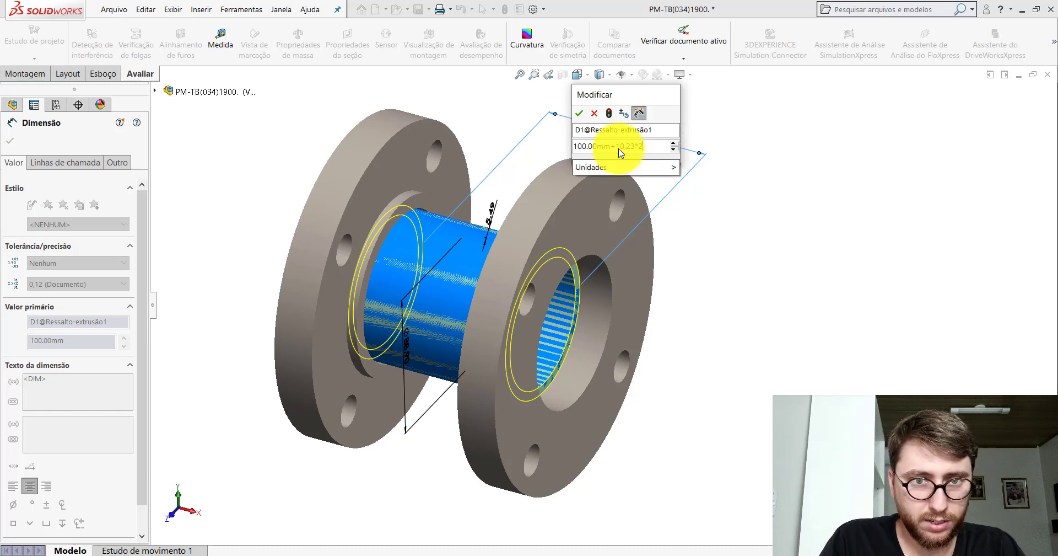
pyautogui.press('Return')
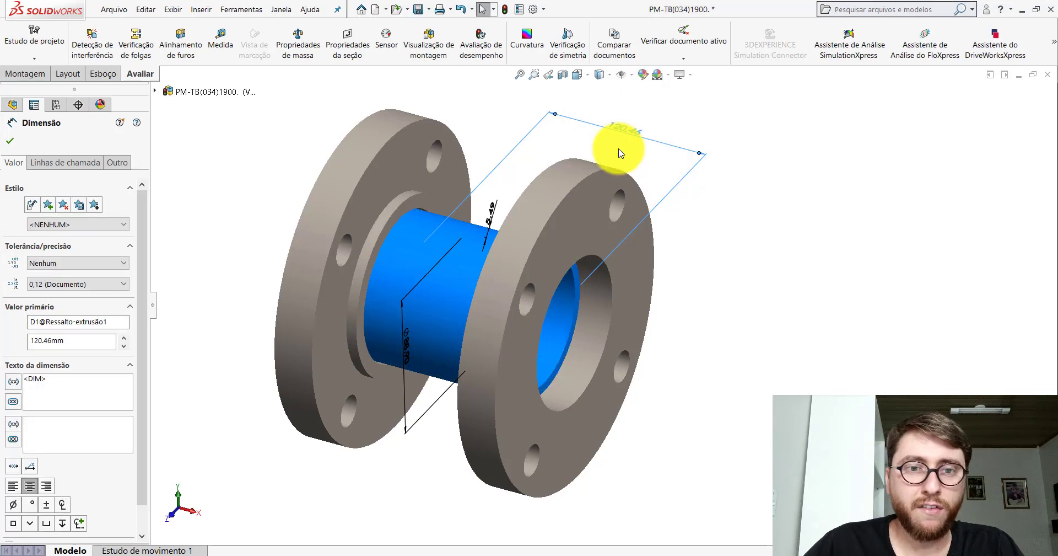
pyautogui.click(9, 141)
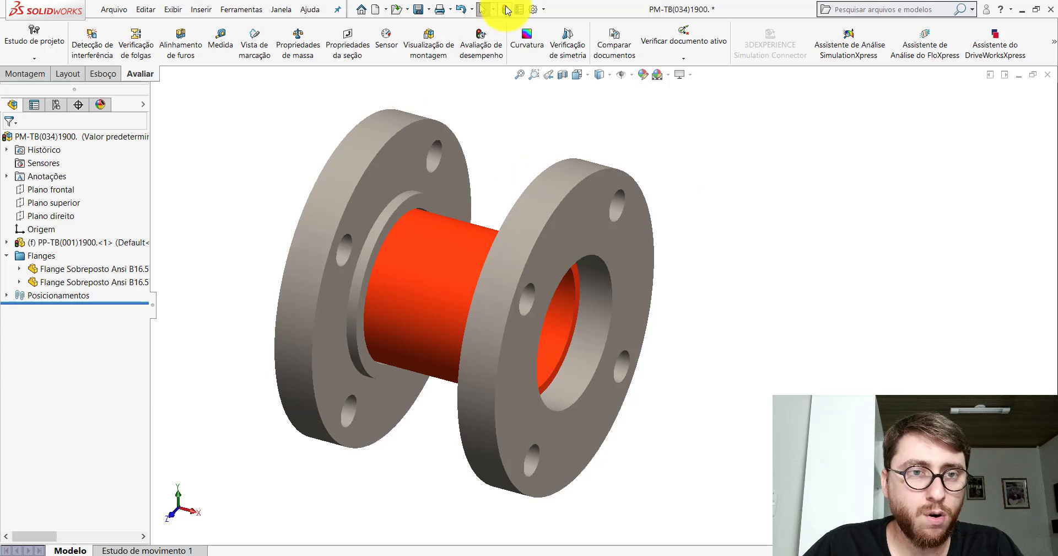
pyautogui.click(506, 9)
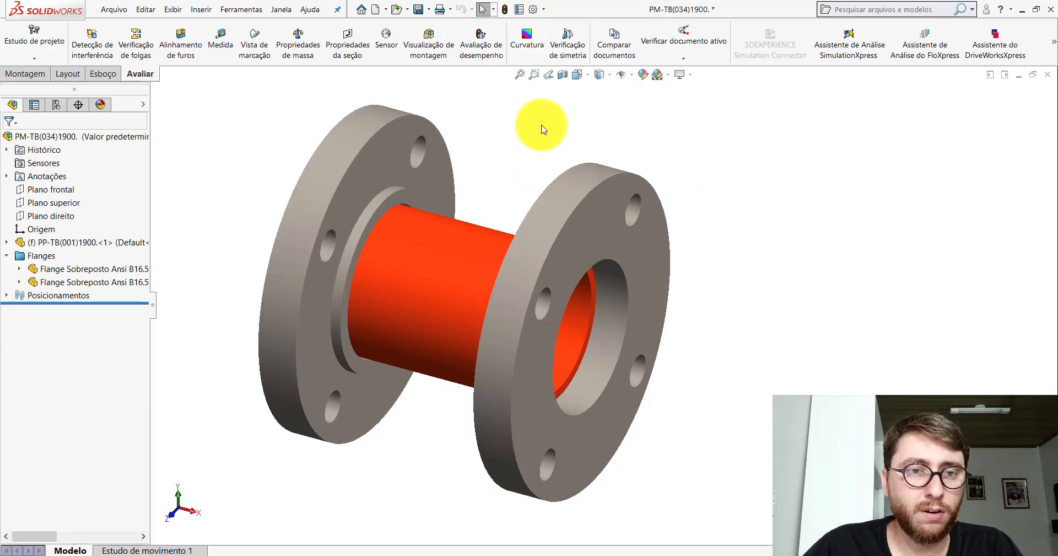
# - List the mates of flange <1> and delete its distance mate Distância1 with the pipe
pyautogui.rightClick(600, 220)
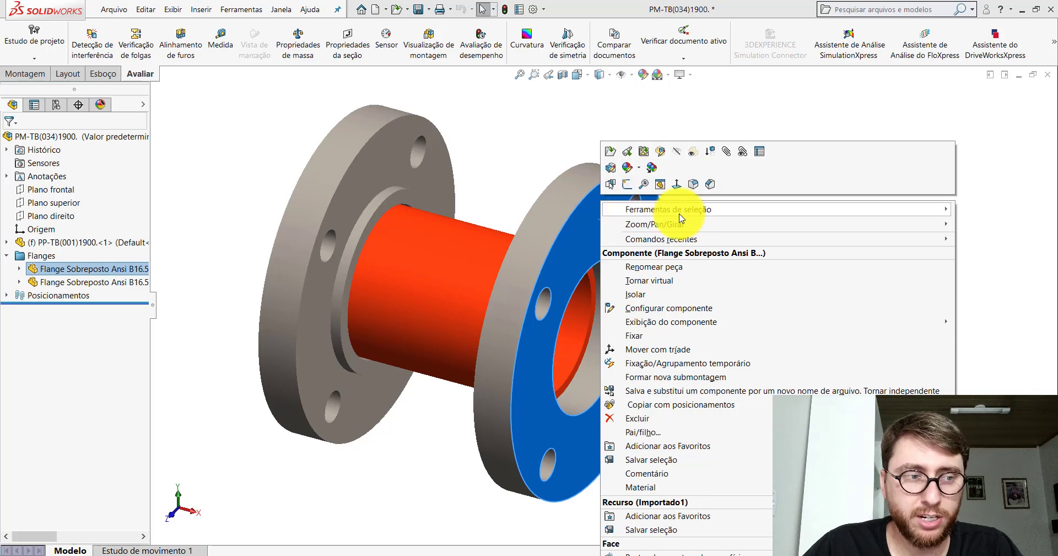
pyautogui.click(743, 152)
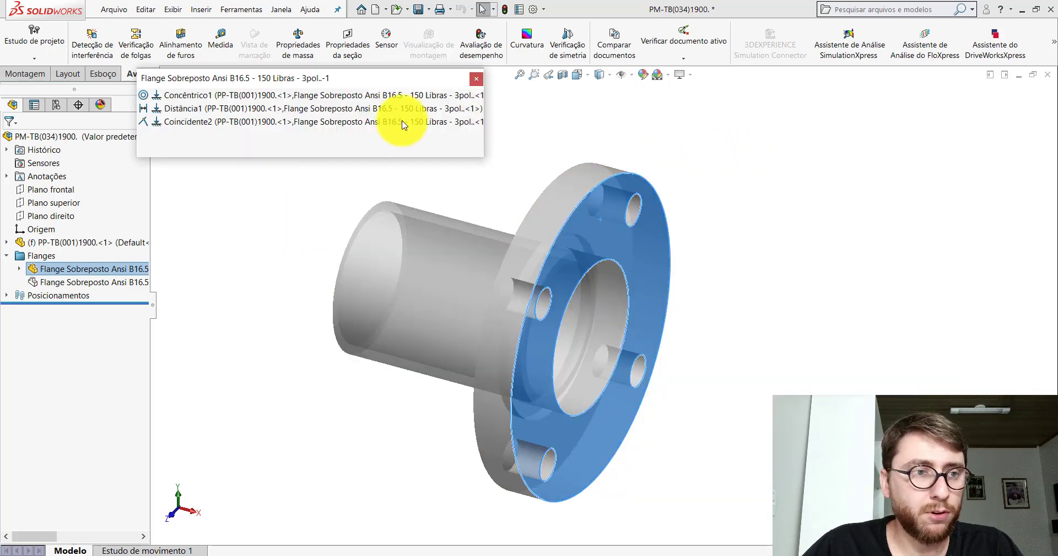
pyautogui.click(161, 113)
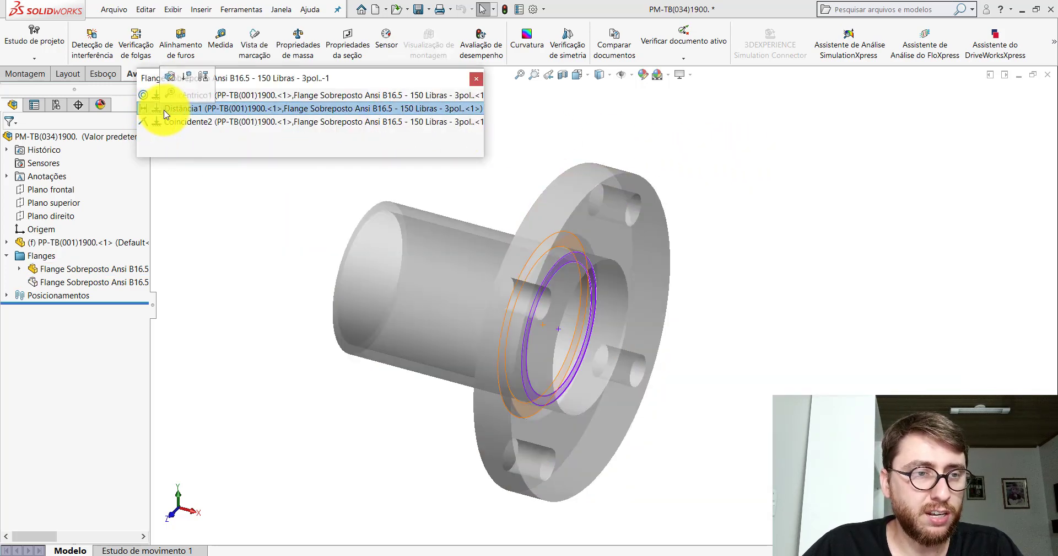
pyautogui.rightClick(154, 112)
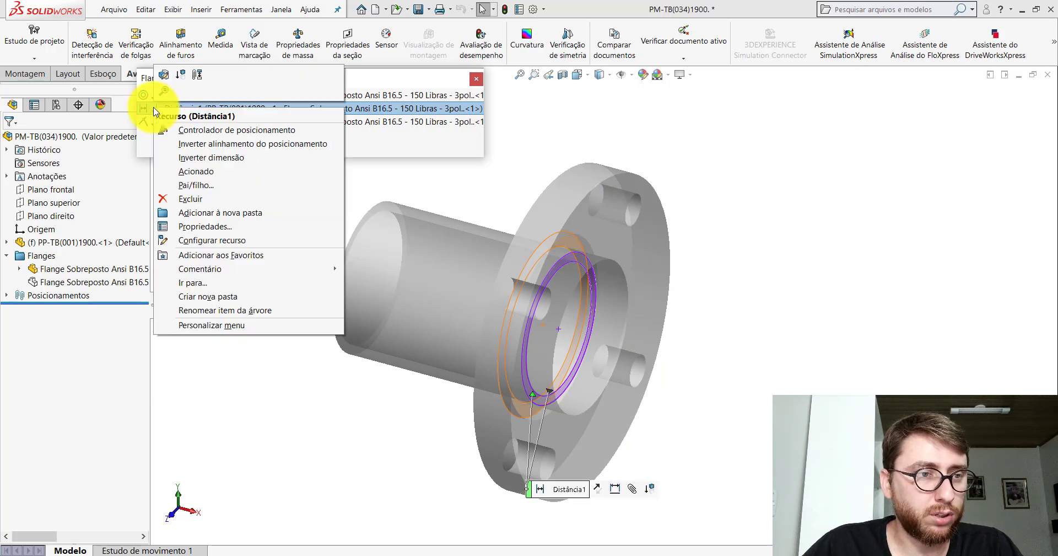
pyautogui.click(196, 187)
pyautogui.click(475, 80)
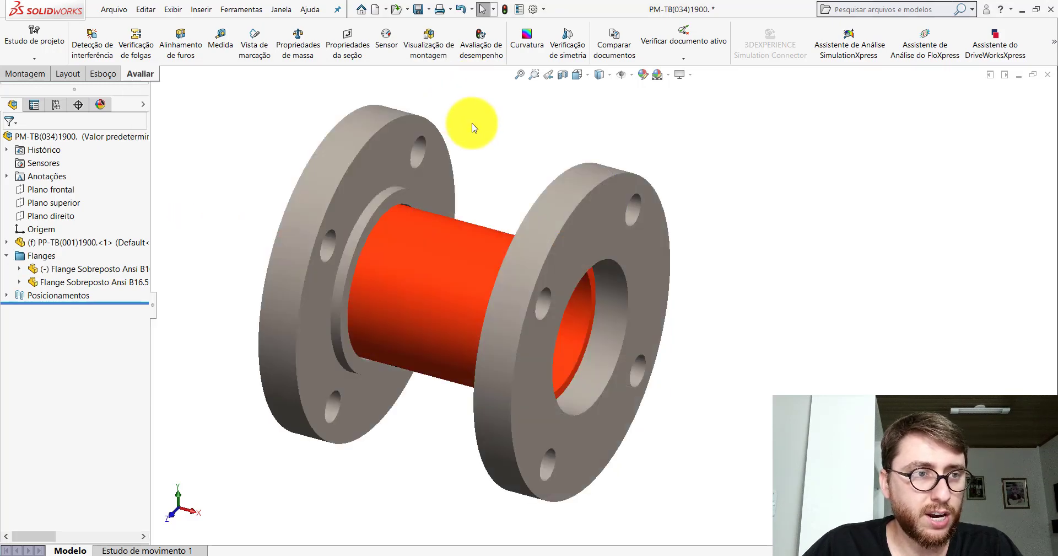
# - Add a 10 mm distance mate between the pipe's end face and the outer face of flange <1>
pyautogui.click(27, 73)
pyautogui.click(134, 45)
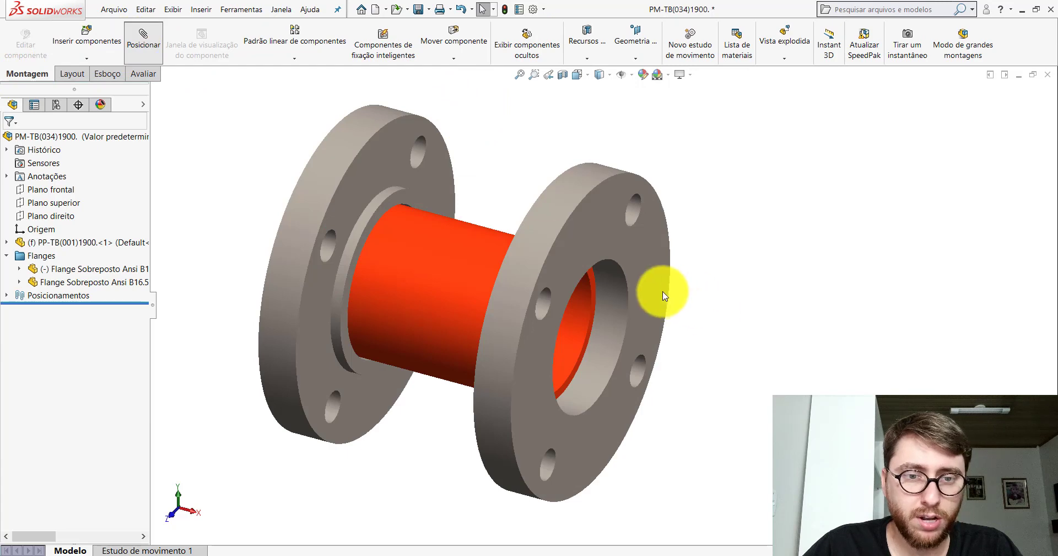
pyautogui.scroll(-5, 543, 288)
pyautogui.click(480, 260)
pyautogui.click(524, 208)
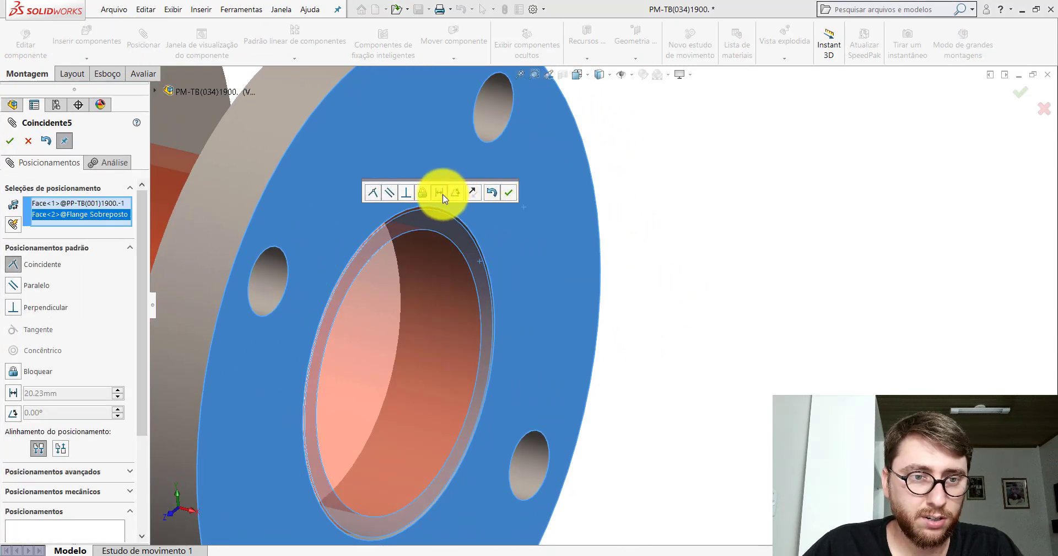
pyautogui.click(439, 192)
pyautogui.write('10')
pyautogui.press('Return')
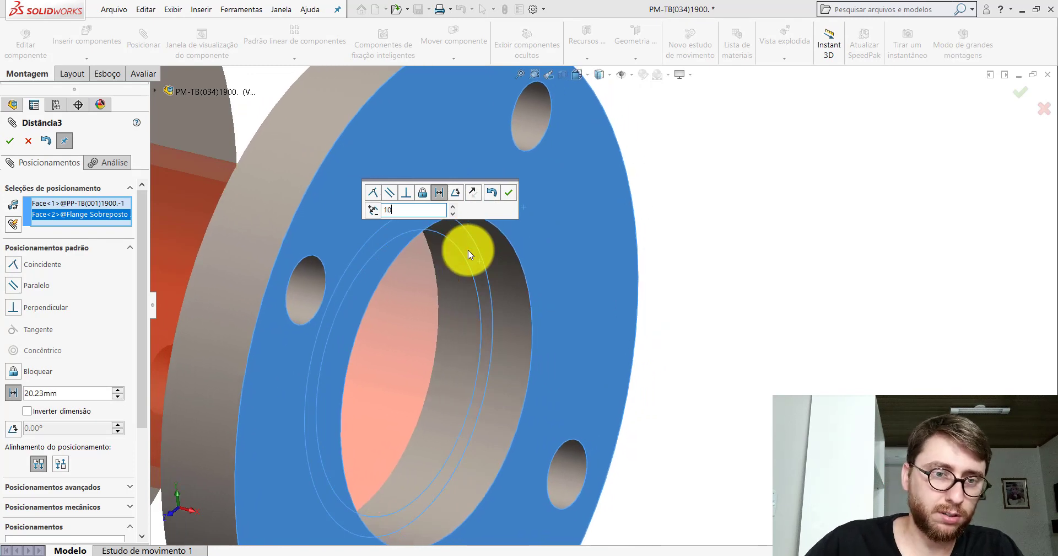
pyautogui.click(508, 192)
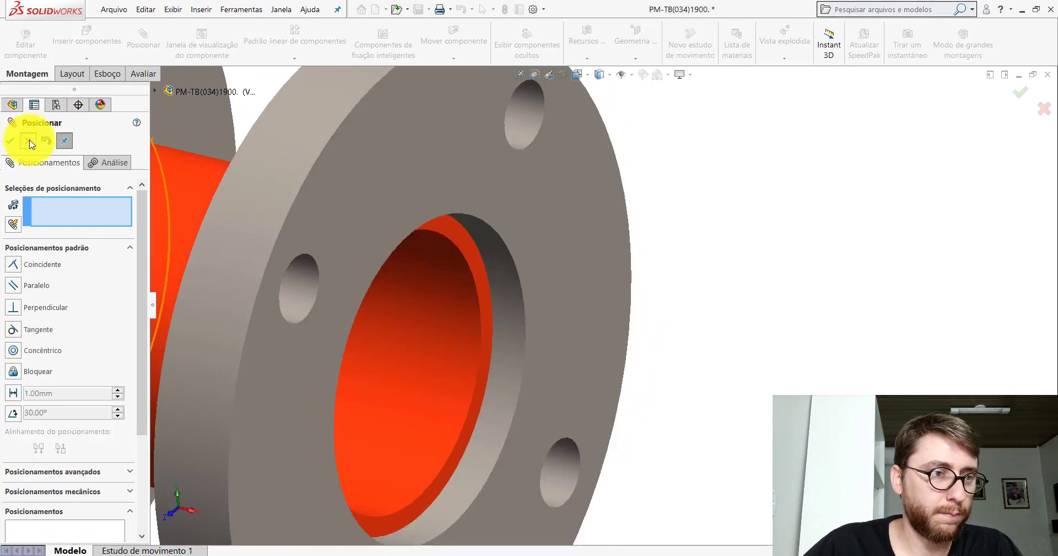
pyautogui.click(29, 142)
# - List the mates of flange <2> and delete its distance mate Distância2 with the pipe
pyautogui.scroll(8, 400, 240)
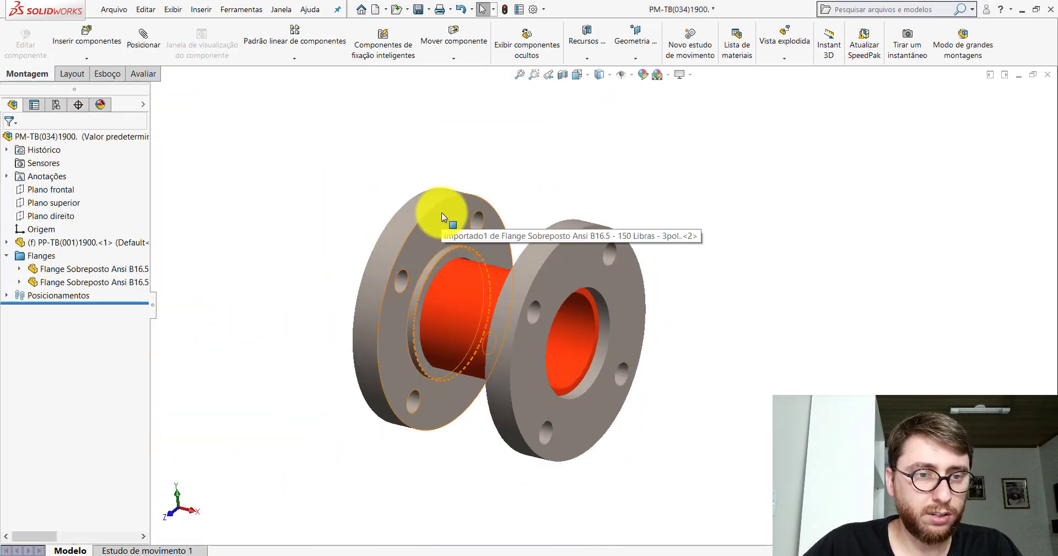
pyautogui.rightClick(441, 213)
pyautogui.click(579, 155)
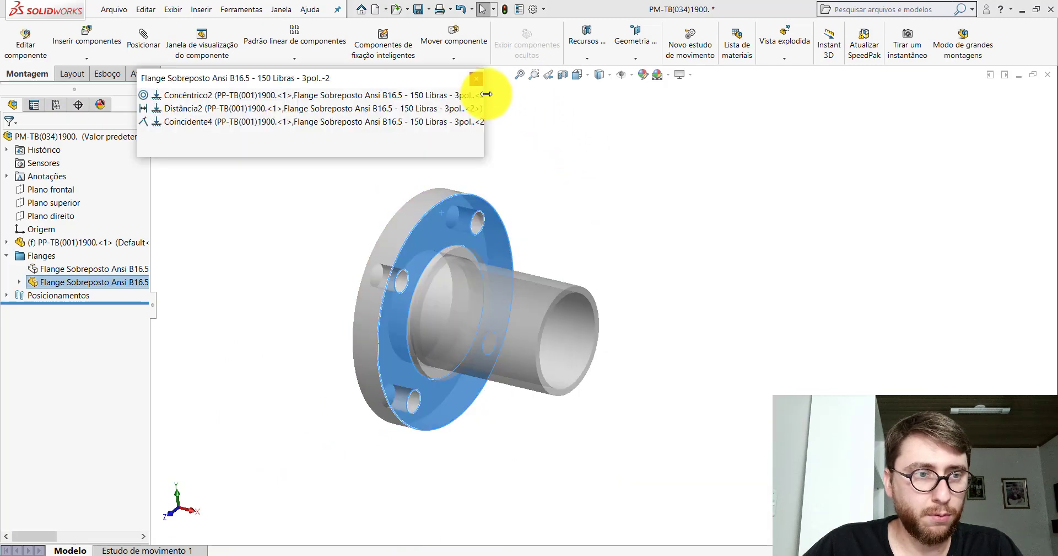
pyautogui.click(172, 111)
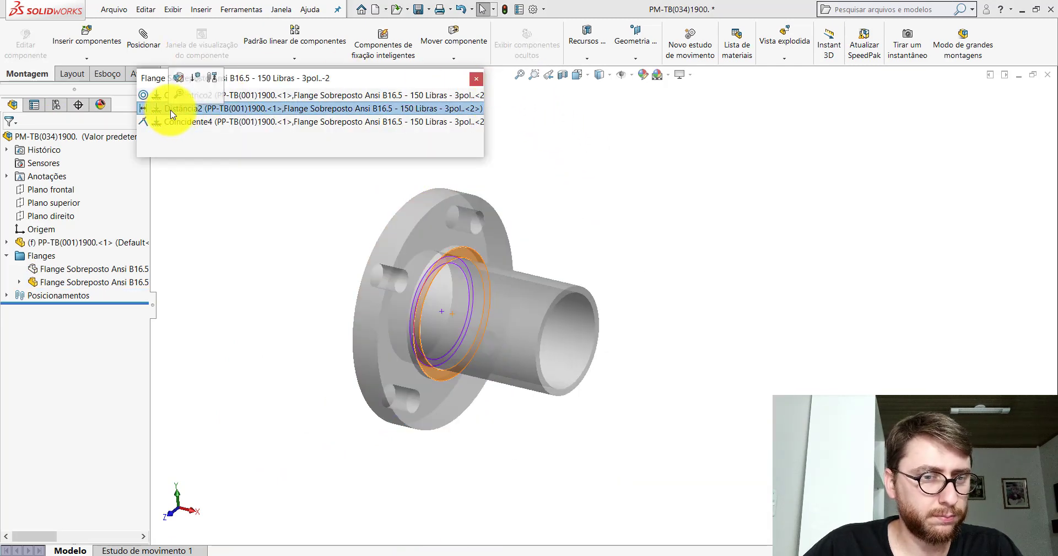
pyautogui.rightClick(174, 112)
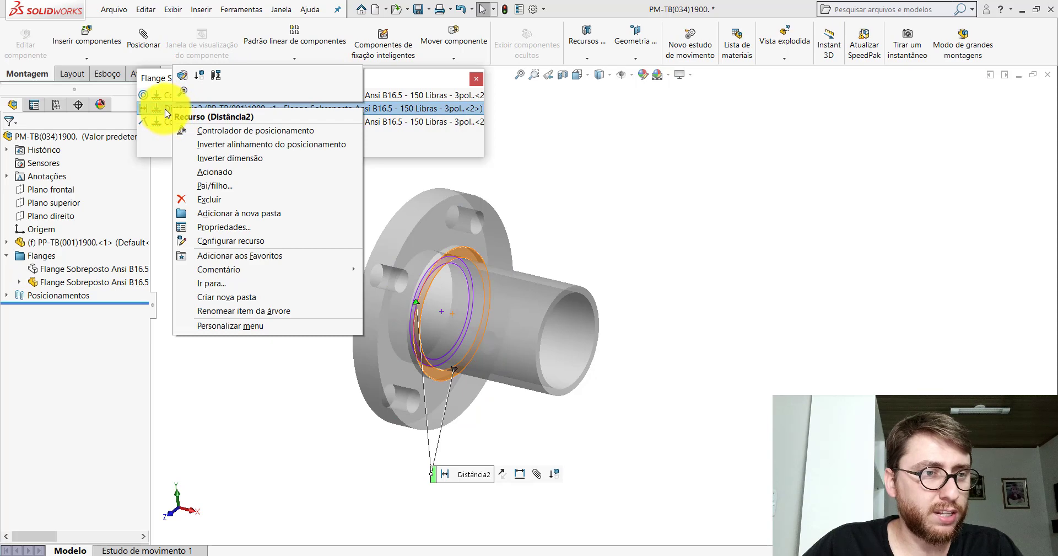
pyautogui.click(209, 198)
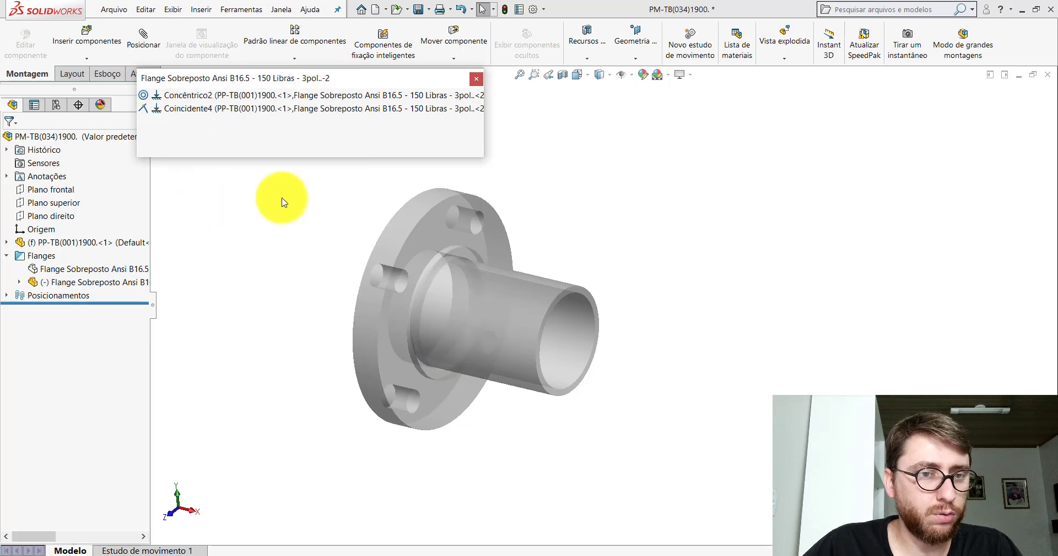
pyautogui.click(476, 79)
# - Add a 10.00 mm distance mate between the pipe's other end face and the outer face of flange <2>
pyautogui.moveTo(383, 219); pyautogui.dragTo(466, 278, button='middle')
pyautogui.scroll(-6, 452, 281)
pyautogui.click(461, 231)
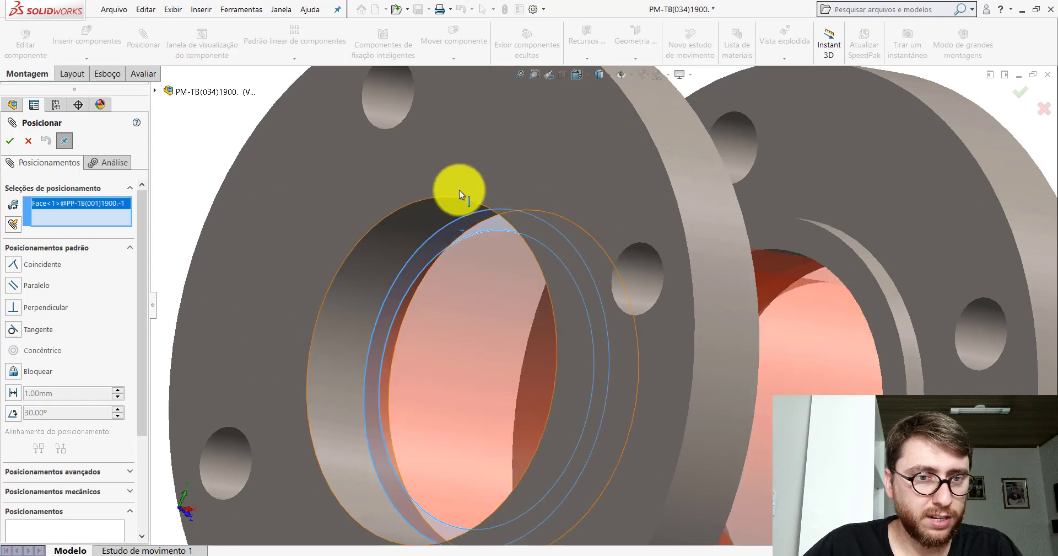
pyautogui.click(459, 183)
pyautogui.click(378, 167)
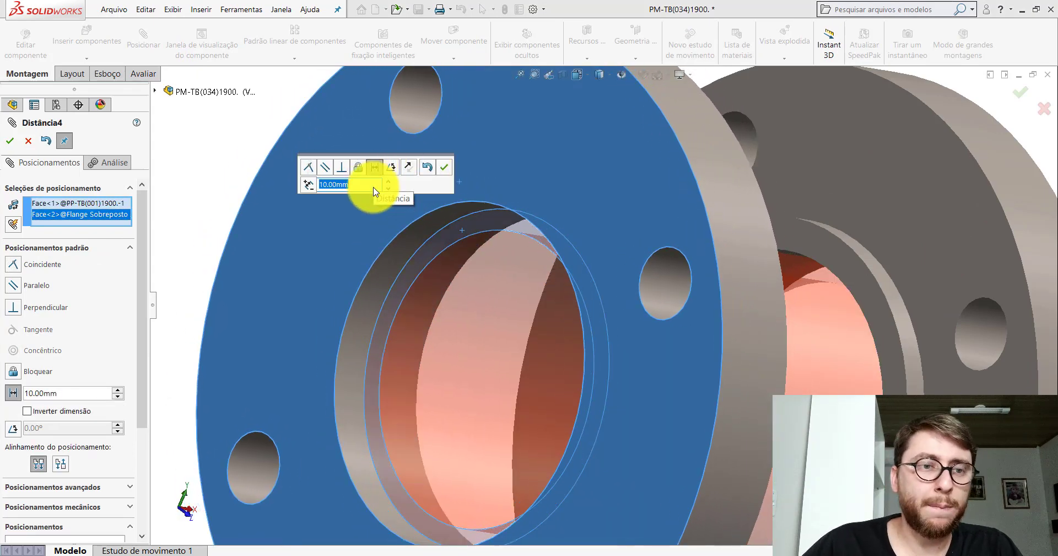
pyautogui.click(444, 167)
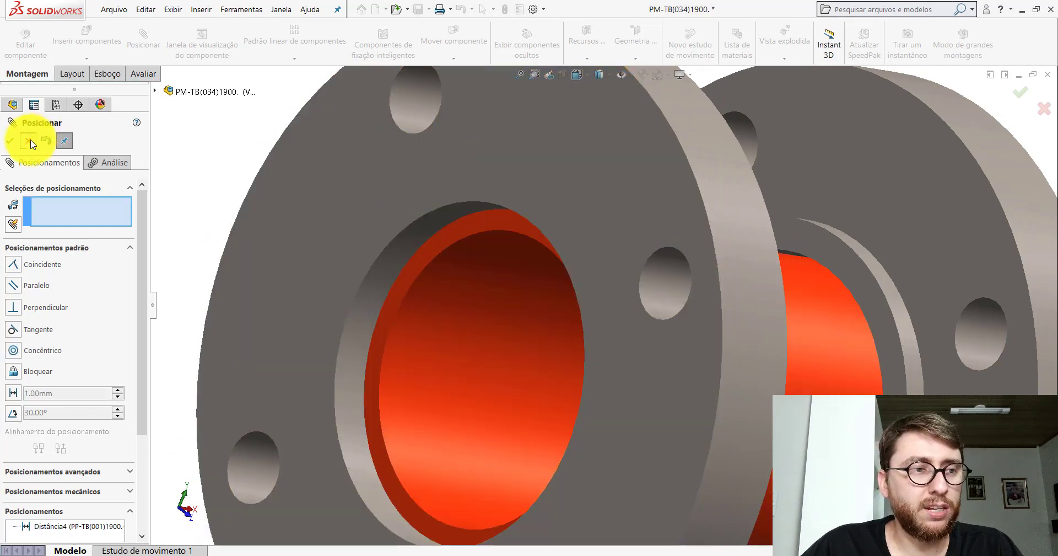
pyautogui.click(9, 140)
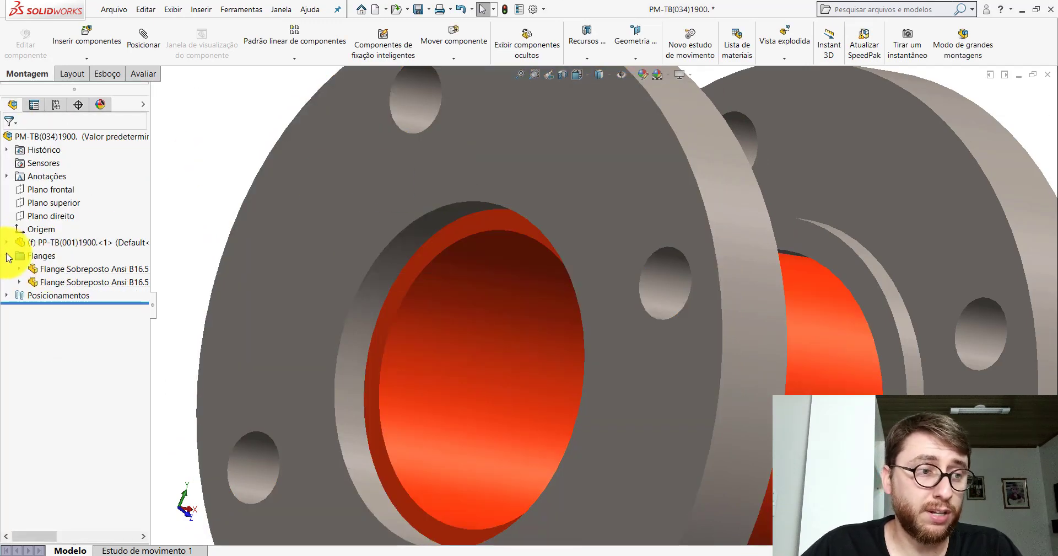
# - Examine the repositioned flanges and how the pipe ends sit inside their bores
pyautogui.scroll(5, 539, 256)
pyautogui.moveTo(551, 247); pyautogui.dragTo(634, 288, button='middle')
pyautogui.scroll(-5, 645, 300)
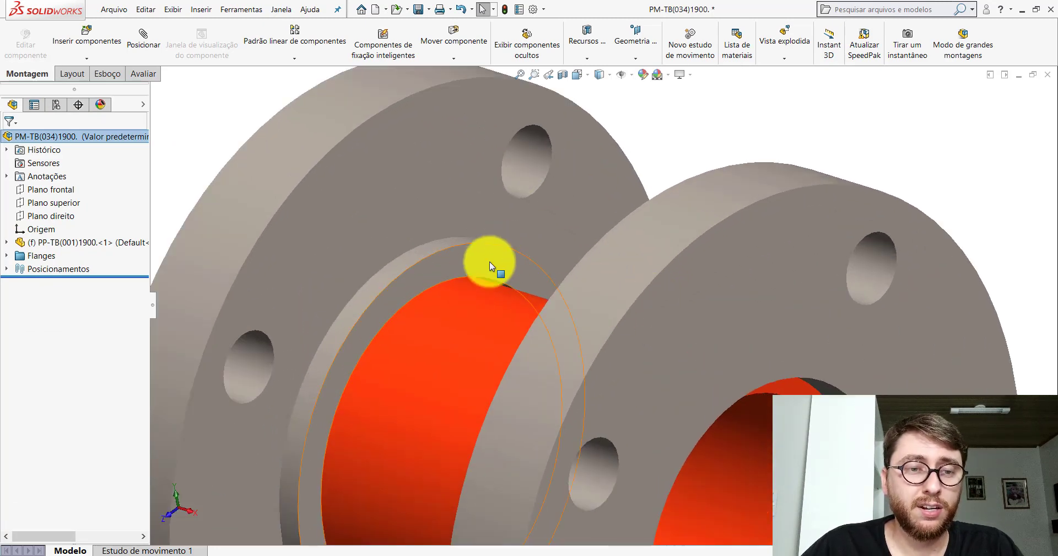
pyautogui.scroll(4, 584, 175)
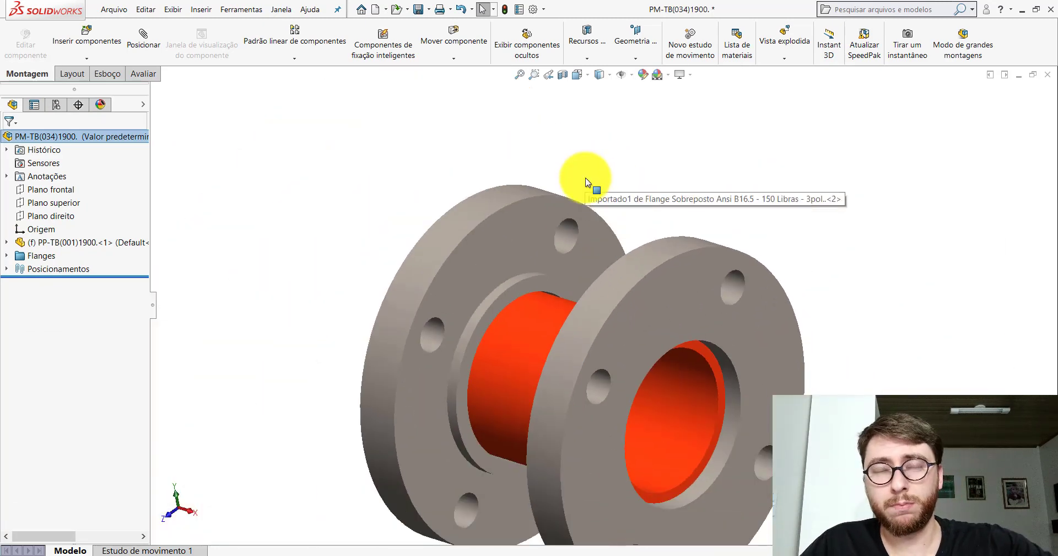
pyautogui.scroll(3, 716, 374)
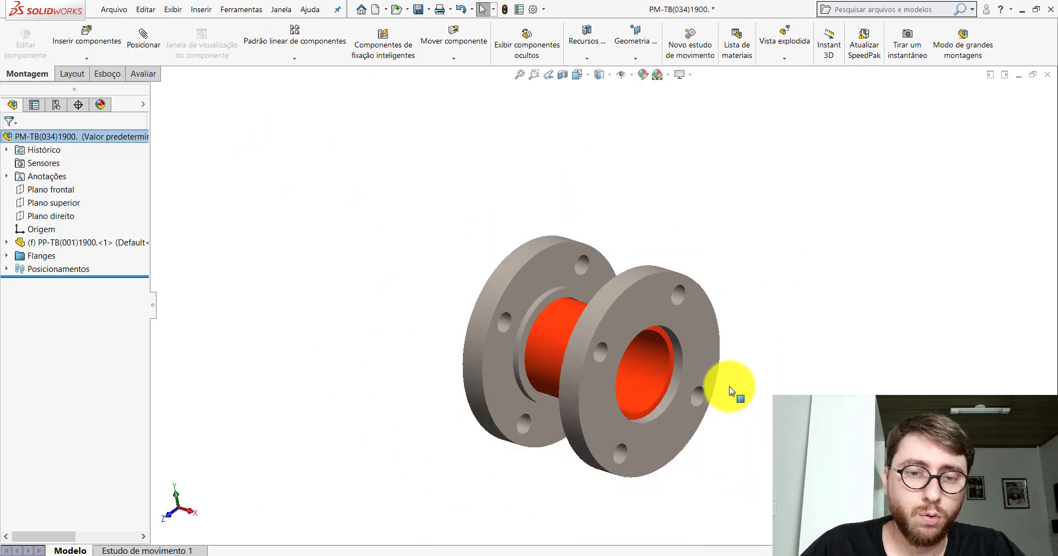
pyautogui.scroll(-2, 643, 344)
pyautogui.scroll(-2, 644, 344)
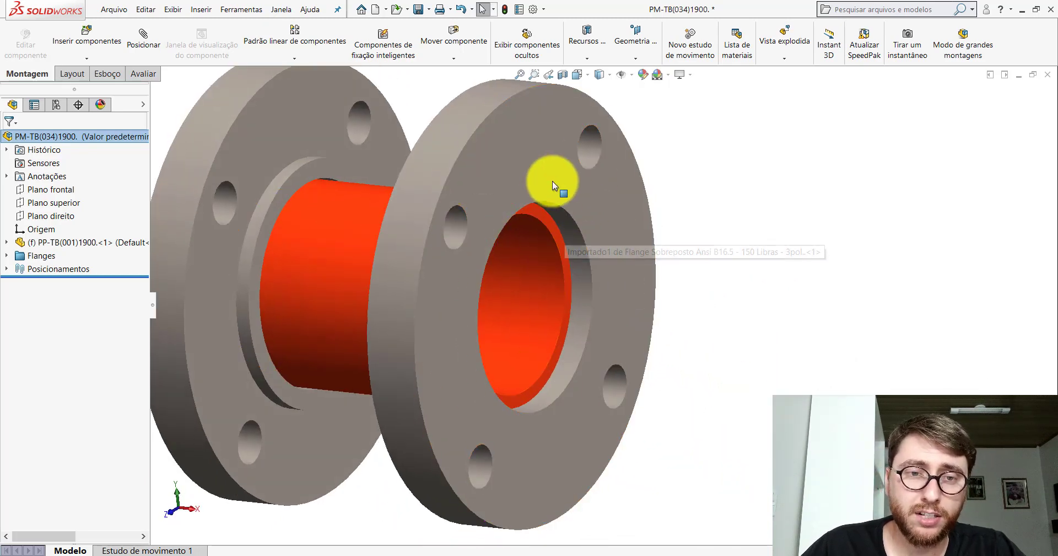
pyautogui.moveTo(581, 186)
pyautogui.mouseDown(button='middle')
pyautogui.moveTo(610, 182)
pyautogui.moveTo(638, 201)
pyautogui.moveTo(582, 204)
pyautogui.mouseUp(button='middle')
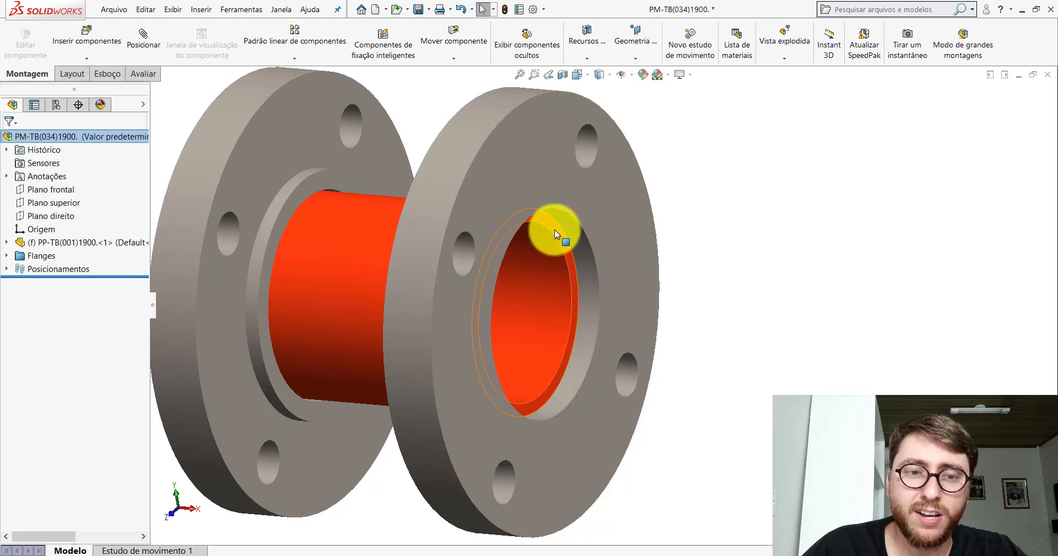
pyautogui.moveTo(520, 212); pyautogui.dragTo(579, 205, button='middle')
pyautogui.moveTo(424, 221); pyautogui.dragTo(548, 219, button='middle')
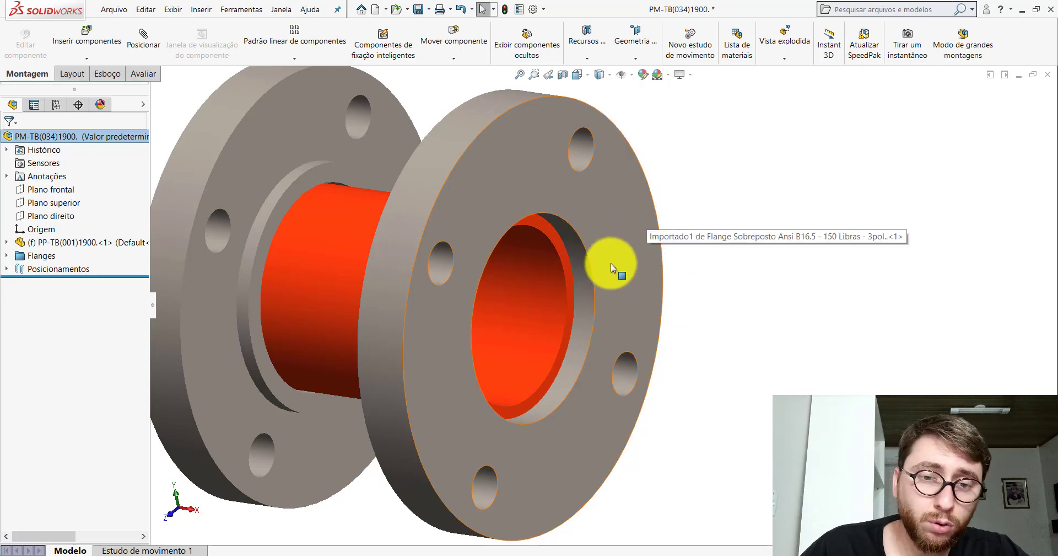
# - Inspect the pipe's recessed end face inside the bore of flange <1>, then view the spool from its other side
pyautogui.scroll(-5, 568, 259)
pyautogui.moveTo(556, 236); pyautogui.dragTo(690, 217, button='middle')
pyautogui.click(581, 171)
pyautogui.click(691, 211)
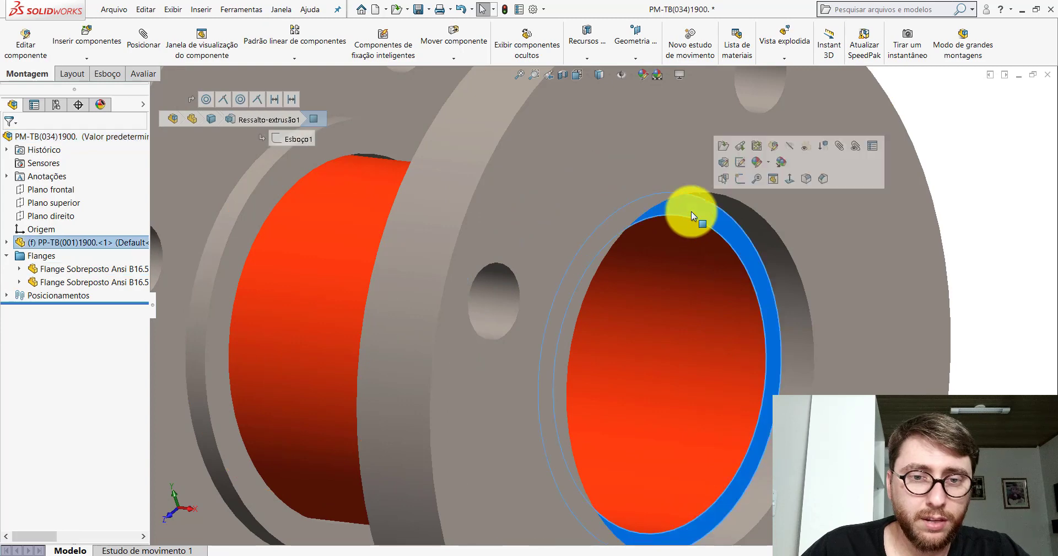
pyautogui.scroll(5, 692, 217)
pyautogui.press('Escape')
pyautogui.scroll(-5, 613, 260)
pyautogui.click(613, 260)
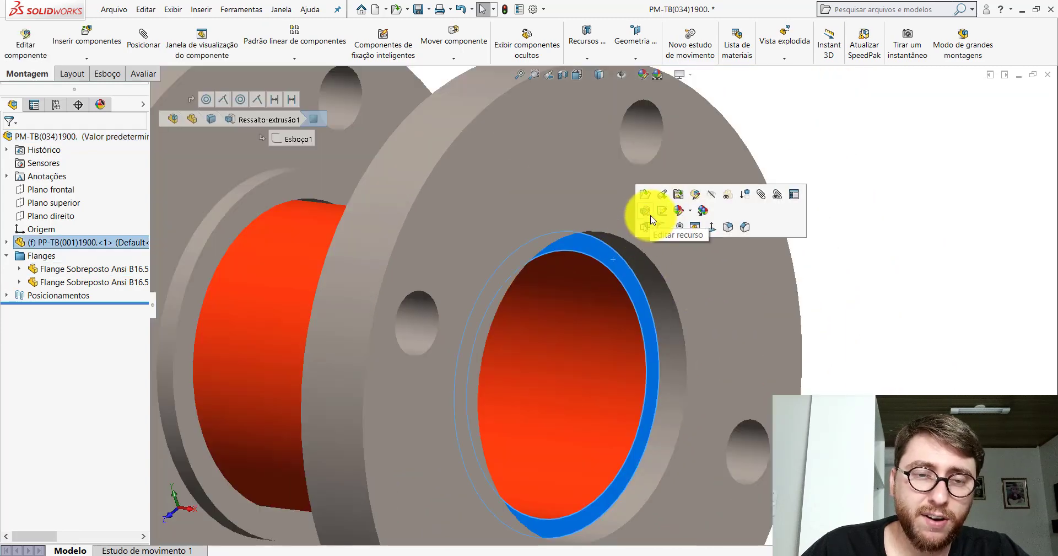
pyautogui.click(620, 209)
pyautogui.scroll(5, 620, 210)
pyautogui.click(781, 303)
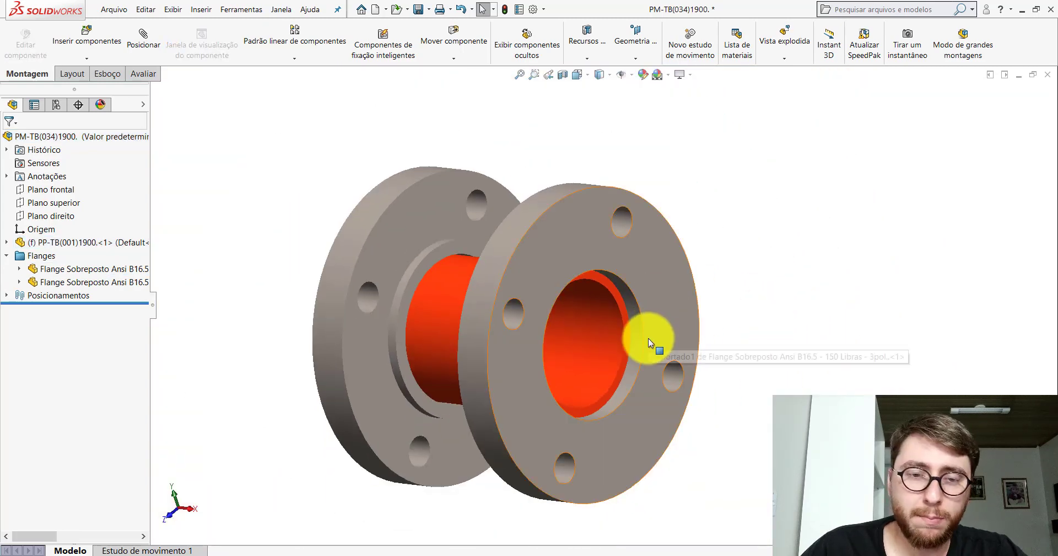
pyautogui.scroll(-4, 648, 338)
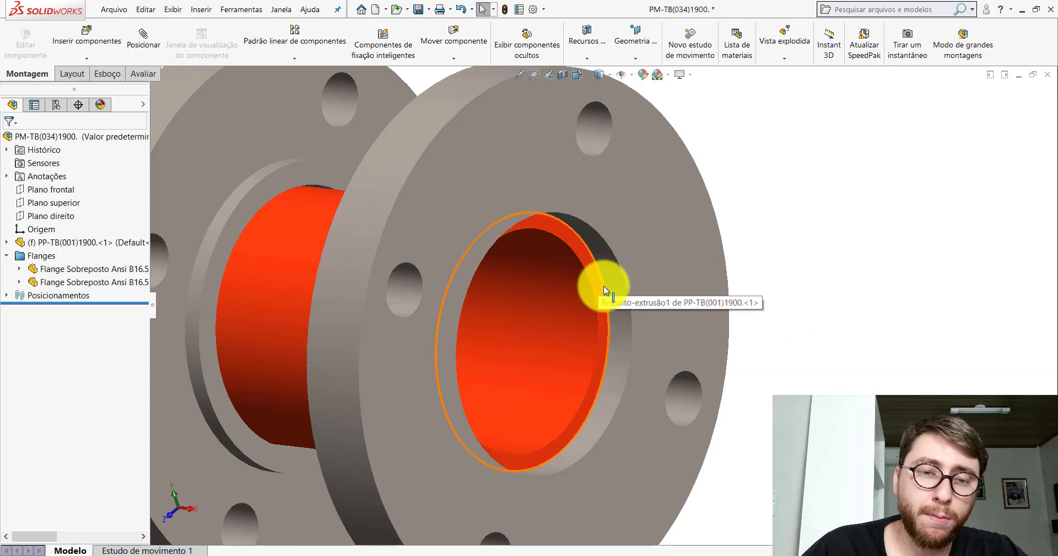
pyautogui.scroll(6, 586, 326)
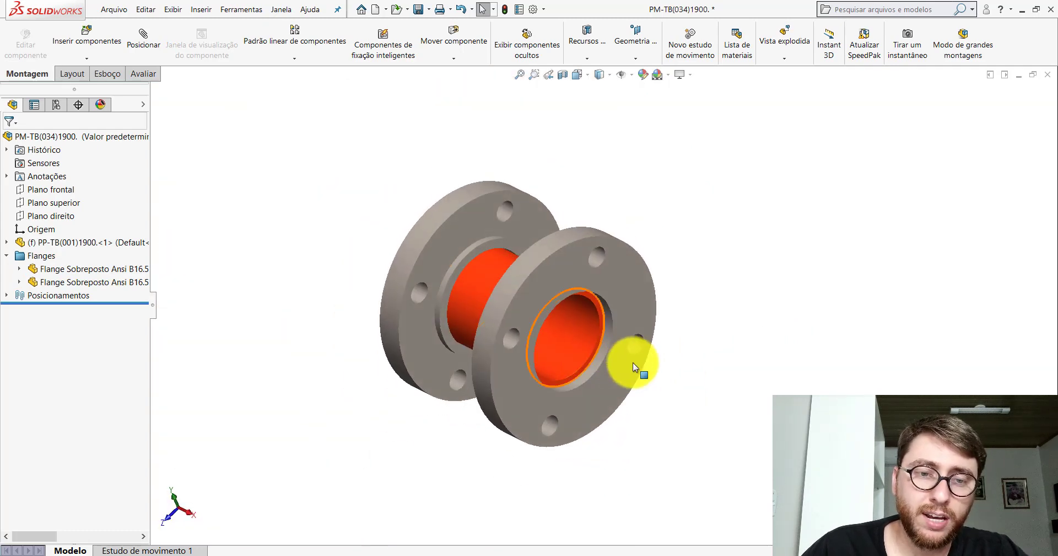
pyautogui.scroll(-5, 629, 361)
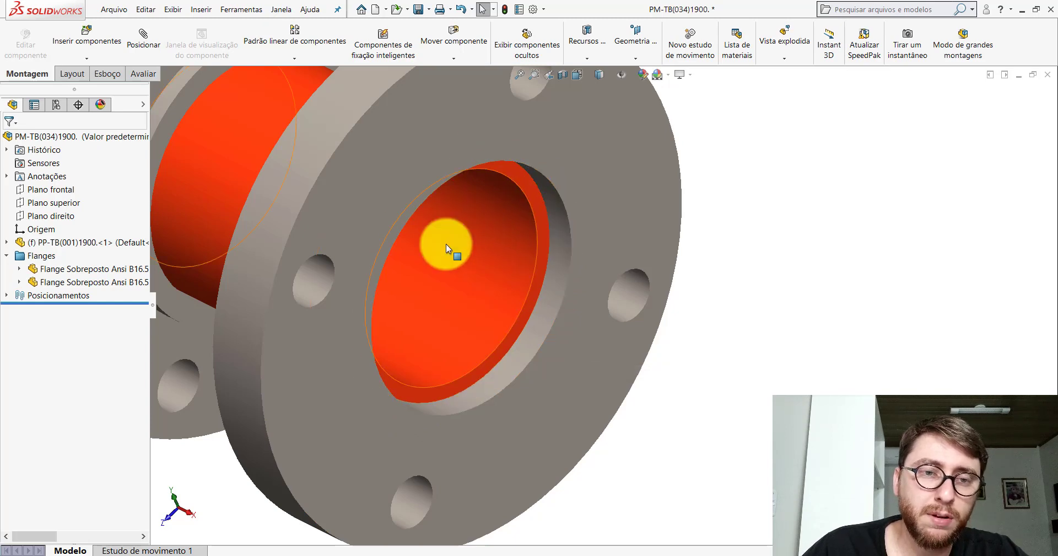
pyautogui.scroll(3, 595, 252)
pyautogui.moveTo(538, 307); pyautogui.dragTo(526, 213, button='middle')
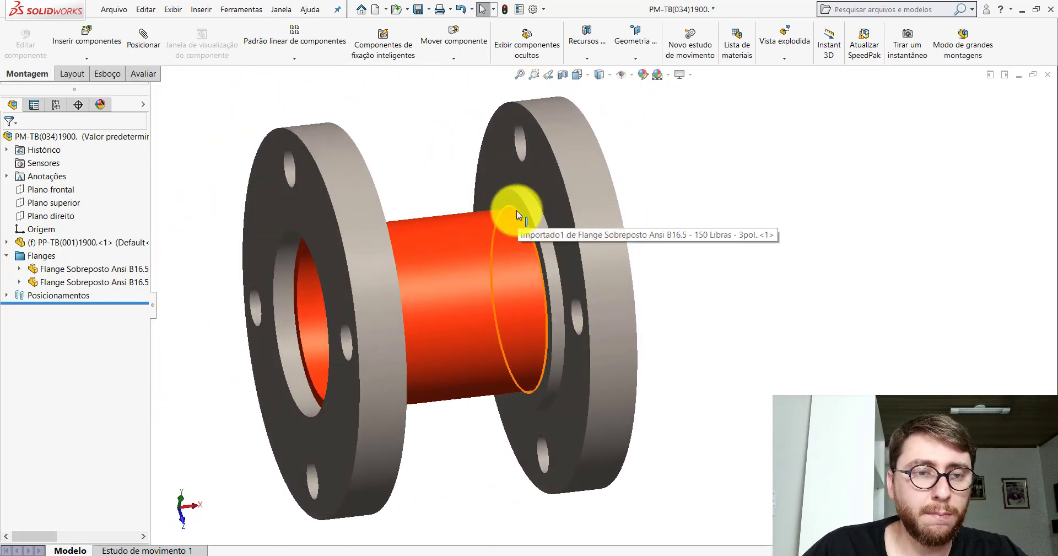
# - Measure the distance between the outer faces of the two flanges
pyautogui.click(140, 73)
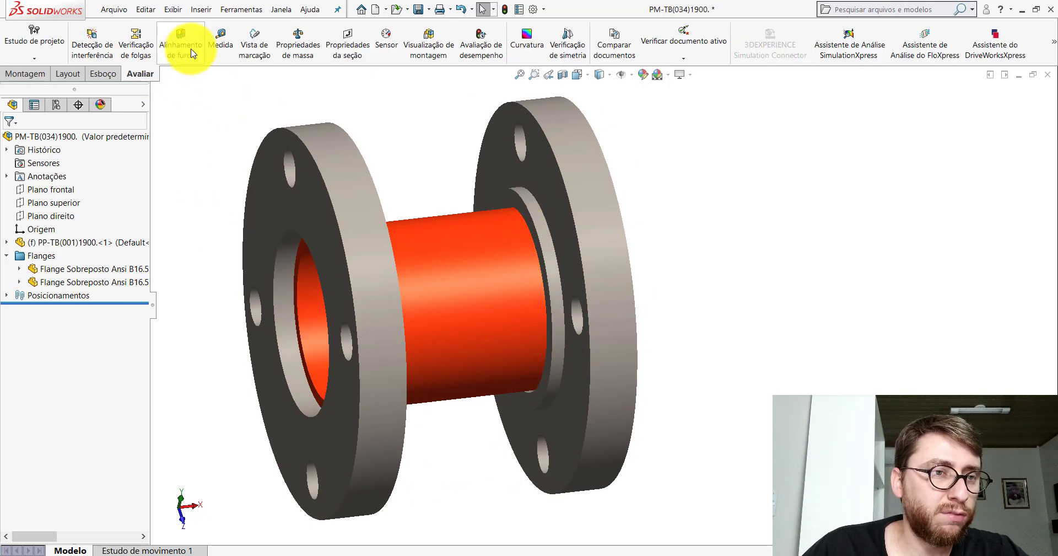
pyautogui.click(220, 41)
pyautogui.moveTo(567, 237); pyautogui.dragTo(395, 264, button='middle')
pyautogui.click(472, 266)
pyautogui.click(626, 271)
pyautogui.moveTo(610, 220); pyautogui.dragTo(633, 269, button='middle')
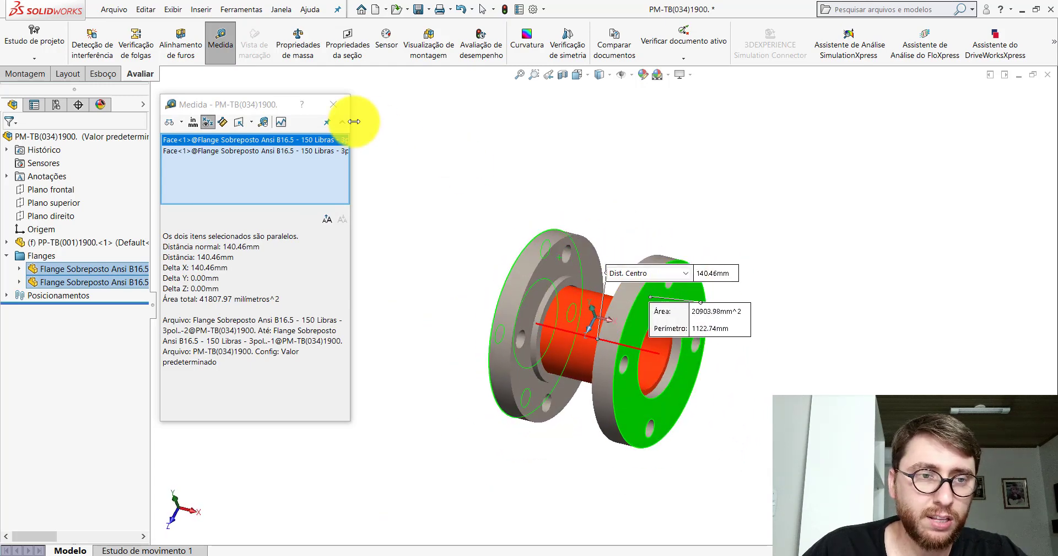
pyautogui.click(333, 104)
# - Set the spool assembly to the isometric view and collapse the Flanges folder in the feature tree
pyautogui.click(577, 74)
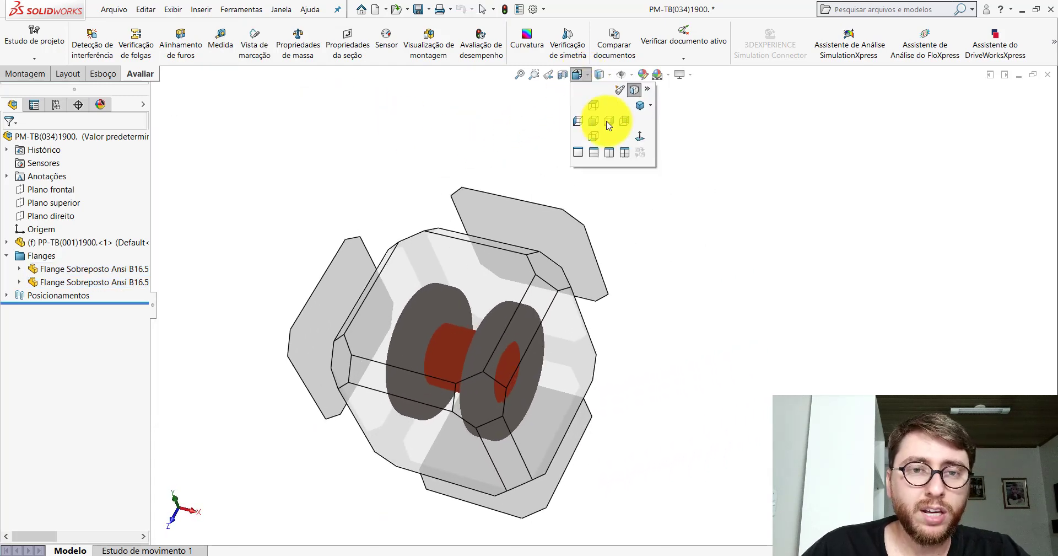
pyautogui.click(638, 107)
pyautogui.scroll(3, 661, 303)
pyautogui.scroll(-5, 606, 292)
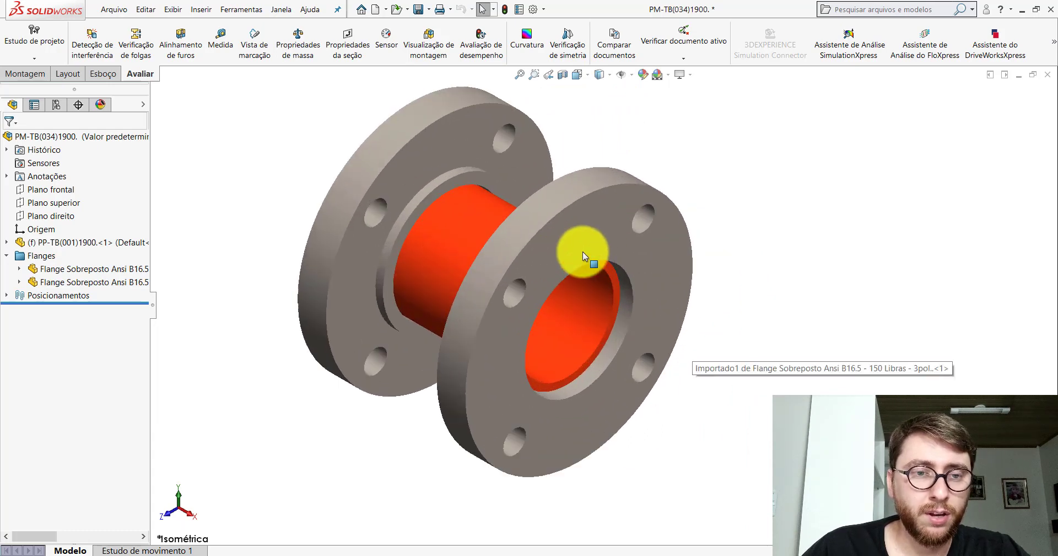
pyautogui.click(462, 218)
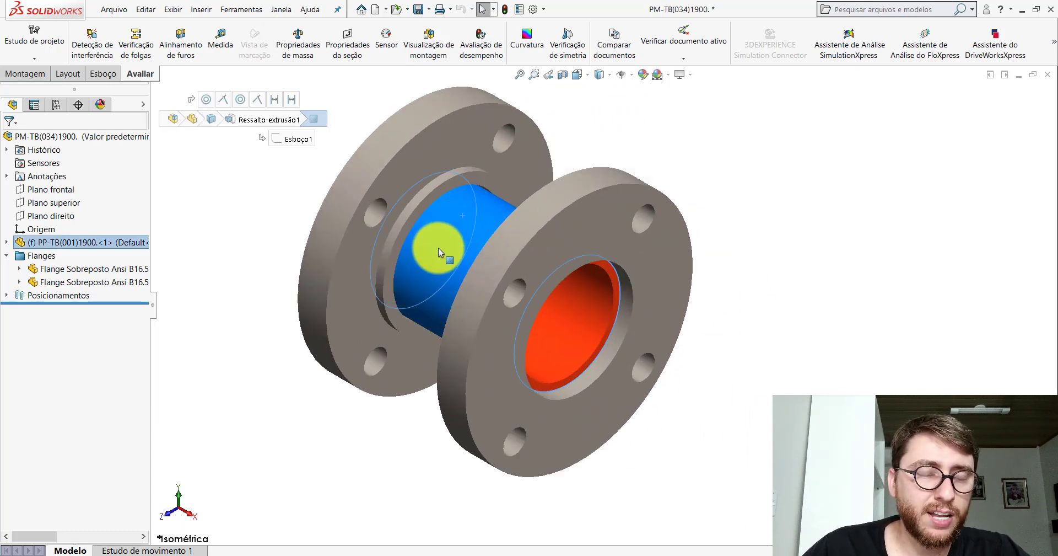
pyautogui.click(732, 158)
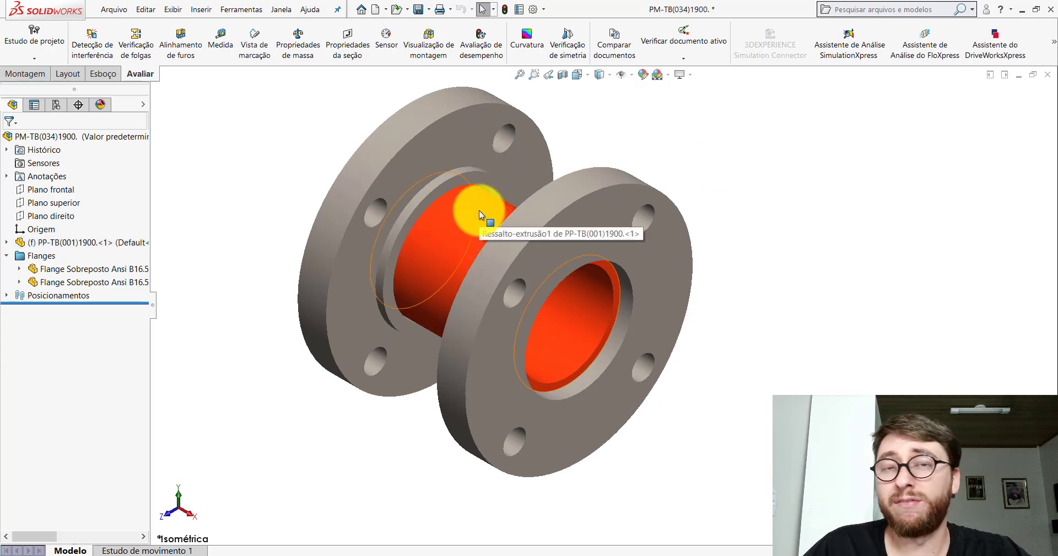
pyautogui.scroll(3, 479, 214)
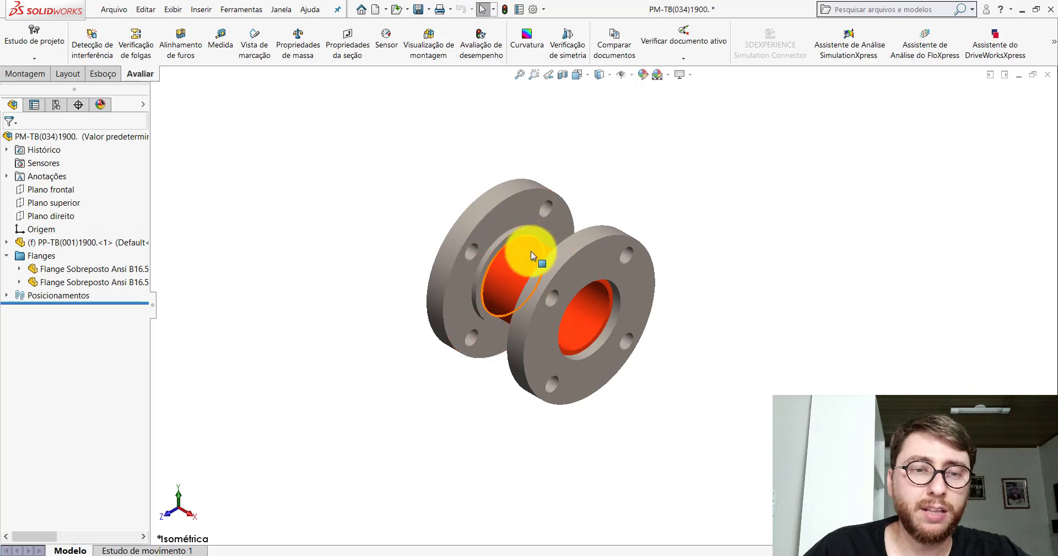
pyautogui.click(533, 256)
pyautogui.click(350, 229)
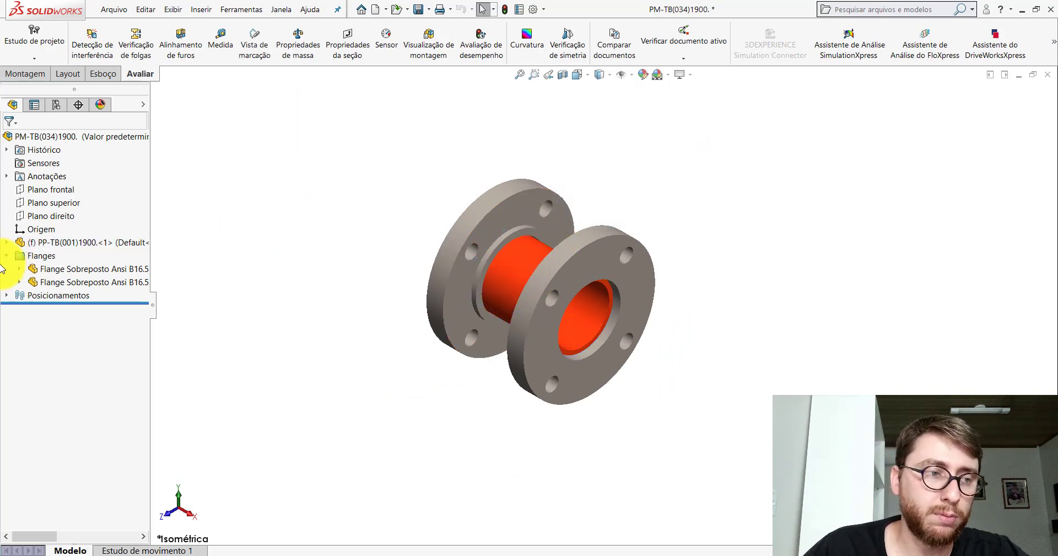
pyautogui.click(8, 255)
pyautogui.scroll(-2, 551, 281)
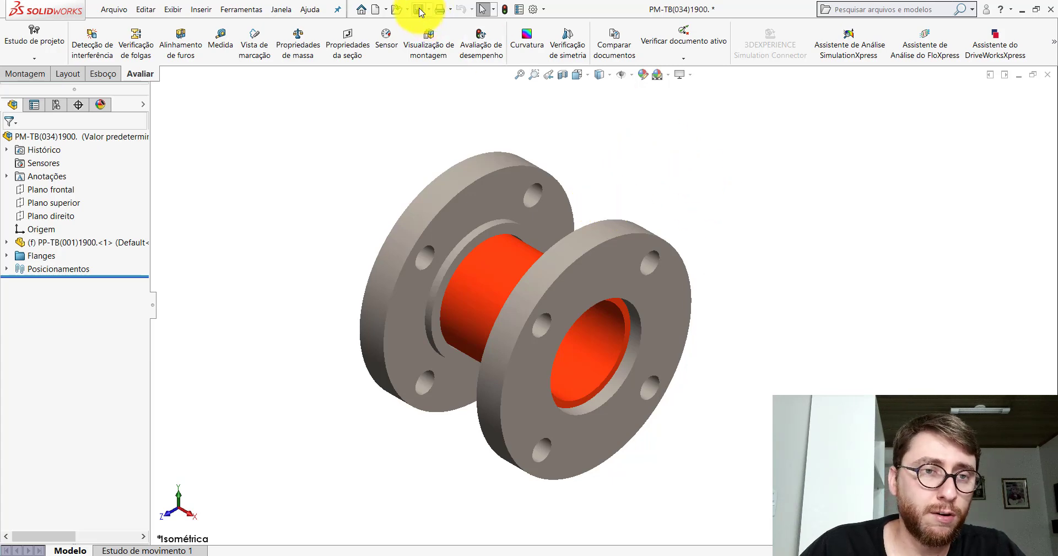
# - Close the spool assembly and open the reducer assembly PM-TB(033)1900 from the PM-TB(001)1900 folder
pyautogui.click(1048, 74)
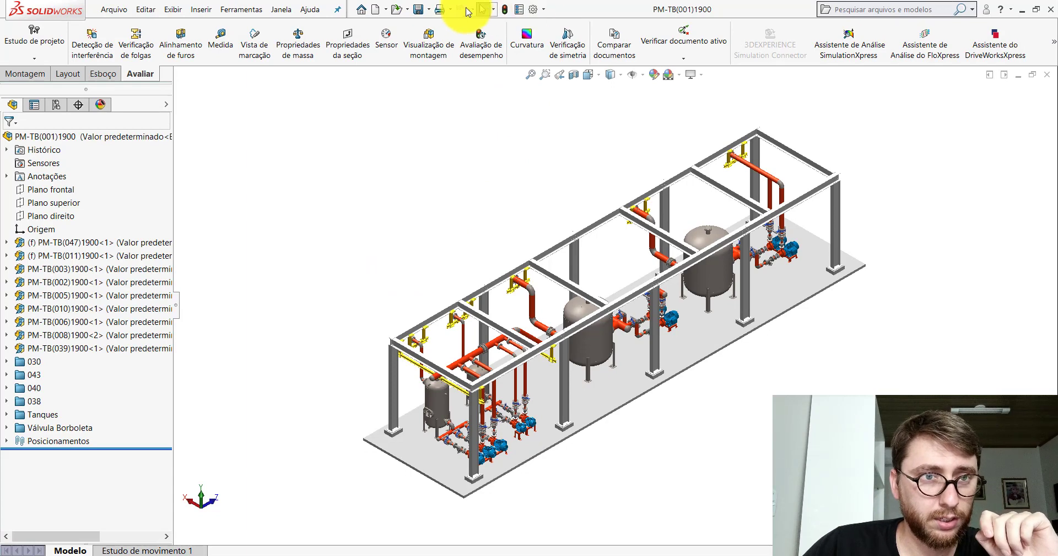
pyautogui.click(399, 12)
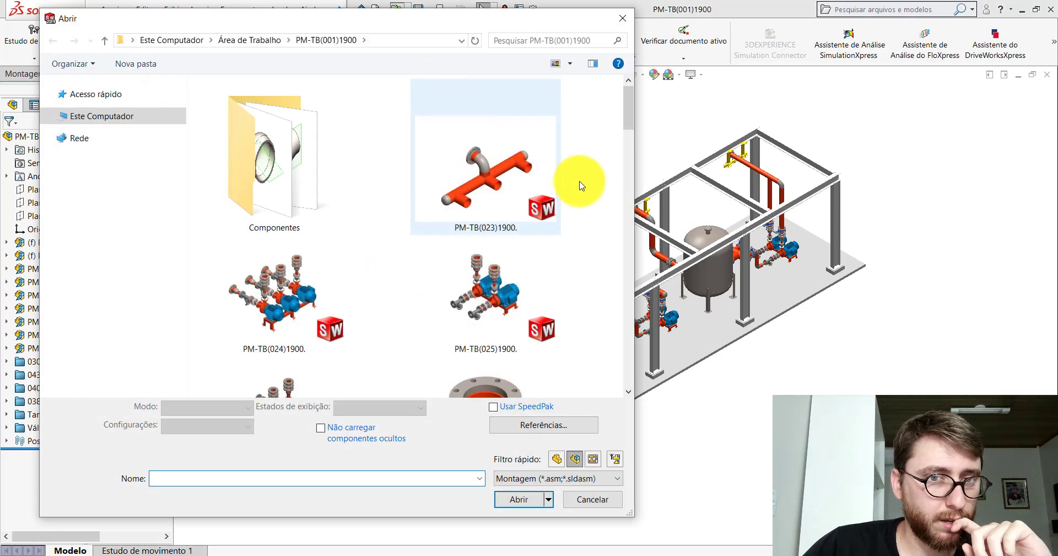
pyautogui.moveTo(628, 105); pyautogui.dragTo(633, 195)
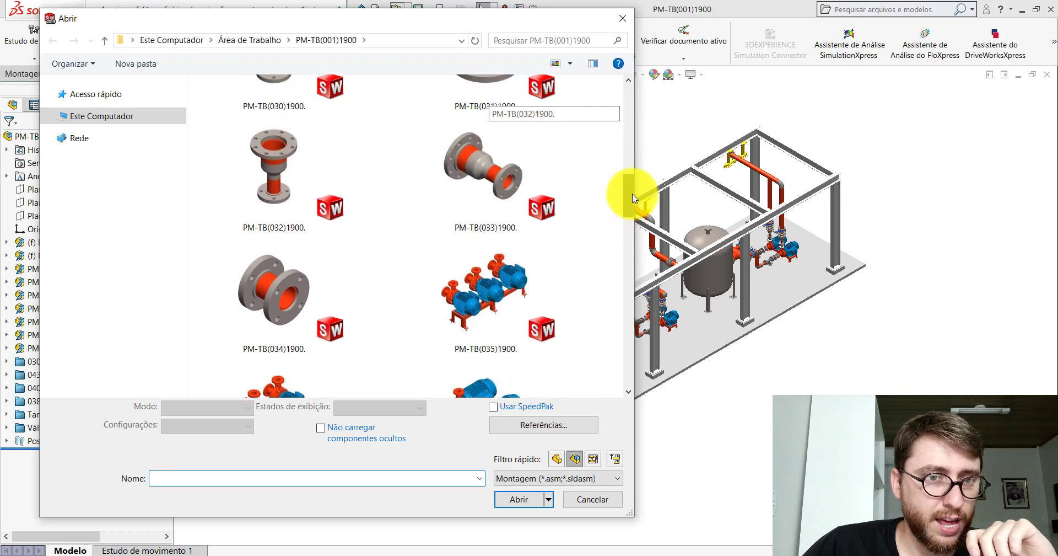
pyautogui.doubleClick(483, 182)
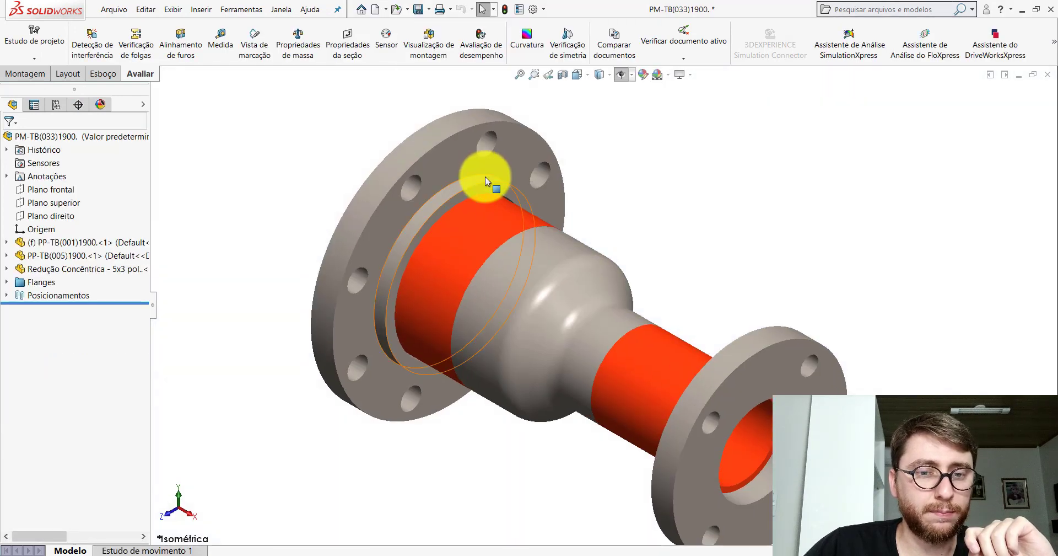
# - Measure the distance between the end face of pipe PP-TB(001)1900 and the outer face of its 3-inch flange
pyautogui.click(668, 363)
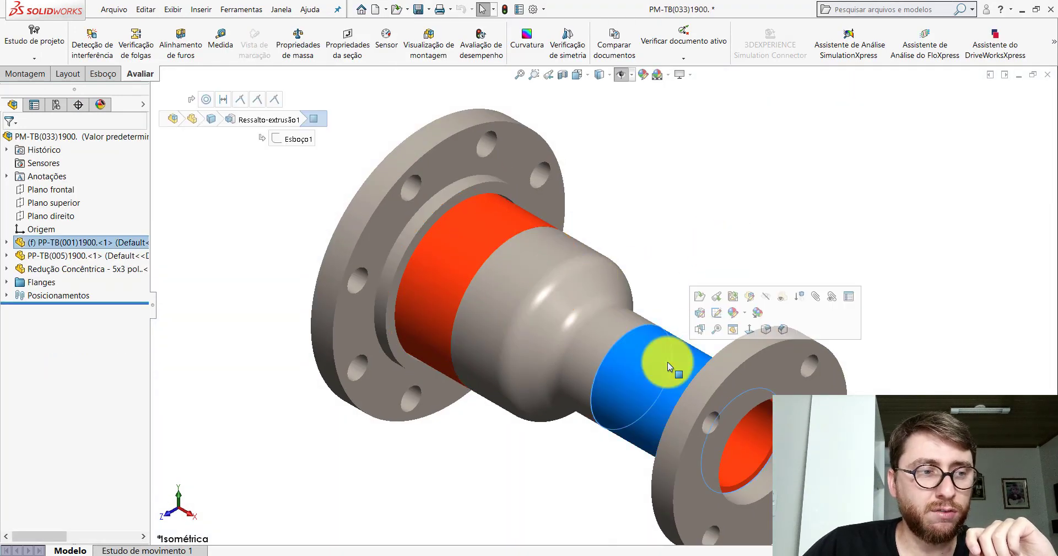
pyautogui.scroll(2, 732, 358)
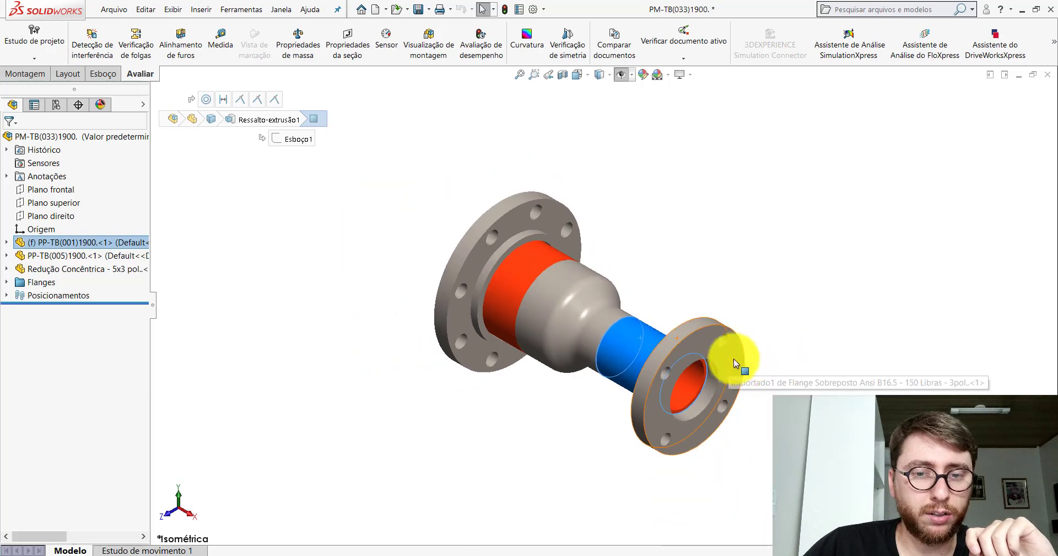
pyautogui.scroll(-2, 620, 343)
pyautogui.scroll(1, 680, 361)
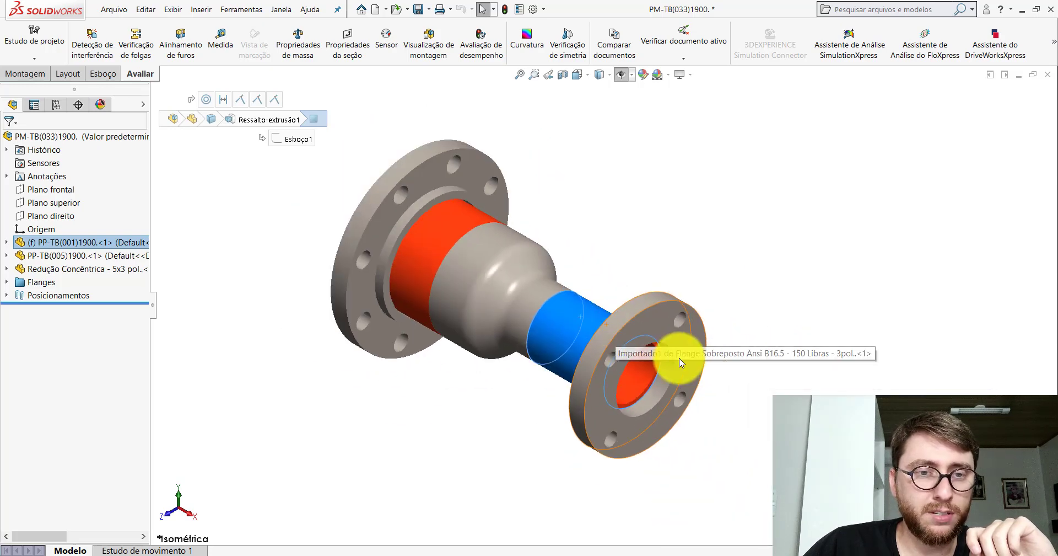
pyautogui.click(590, 210)
pyautogui.click(221, 41)
pyautogui.scroll(-5, 660, 371)
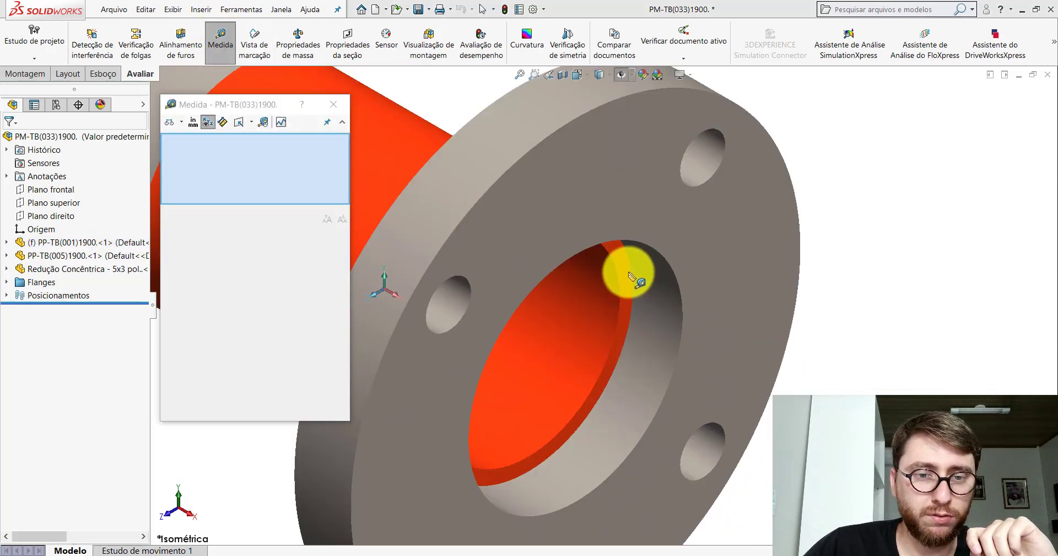
pyautogui.click(626, 270)
pyautogui.click(643, 205)
pyautogui.scroll(4, 643, 208)
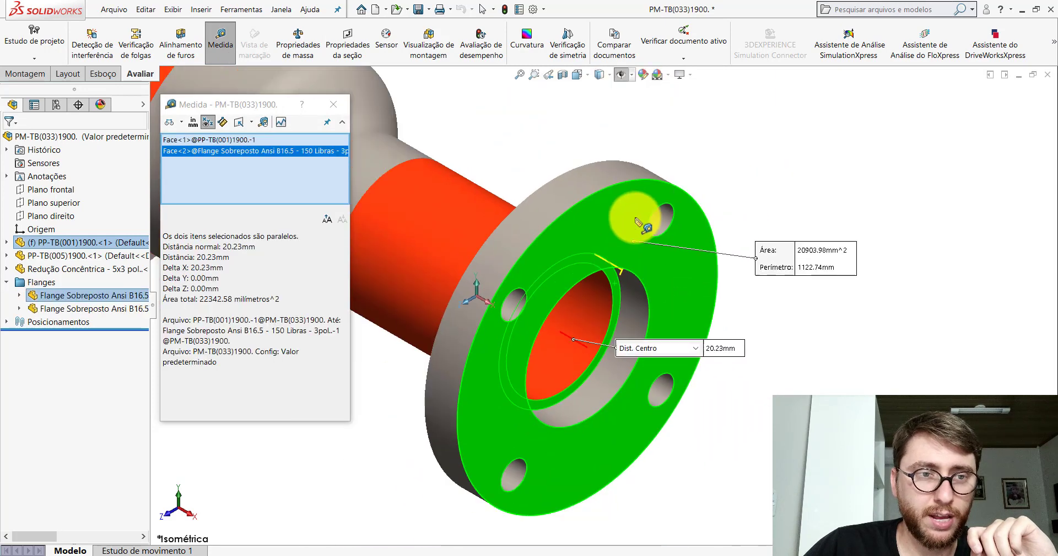
pyautogui.press('Escape')
pyautogui.scroll(5, 580, 241)
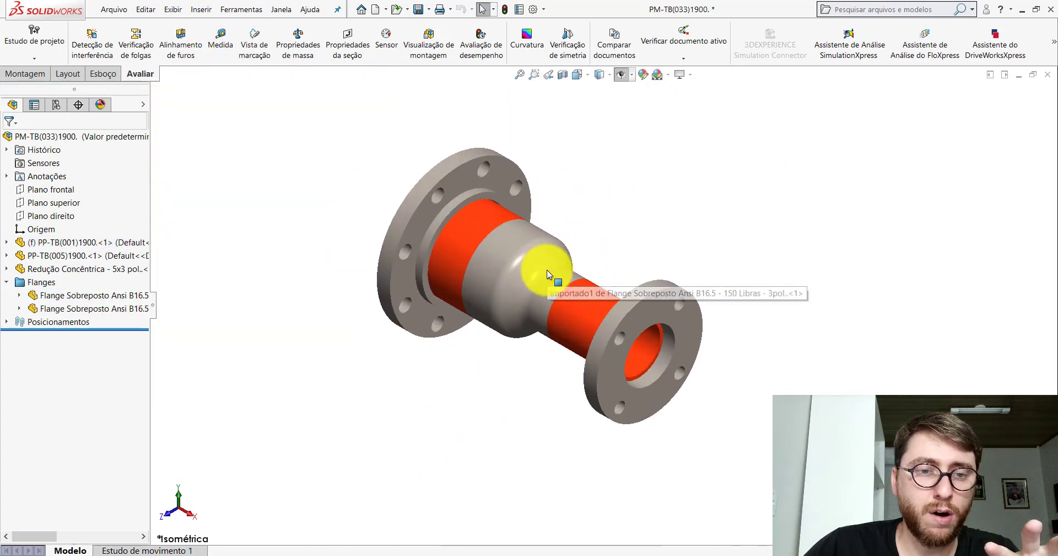
# - List the mates of the 3-inch flange and delete its distance mate Distância1 with the pipe
pyautogui.click(587, 306)
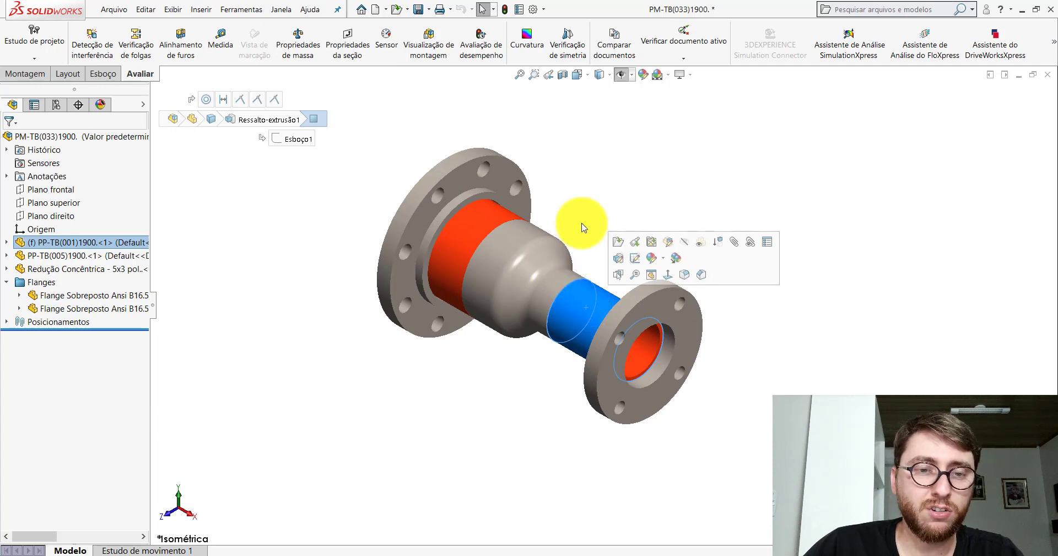
pyautogui.press('Escape')
pyautogui.scroll(-4, 650, 317)
pyautogui.rightClick(633, 273)
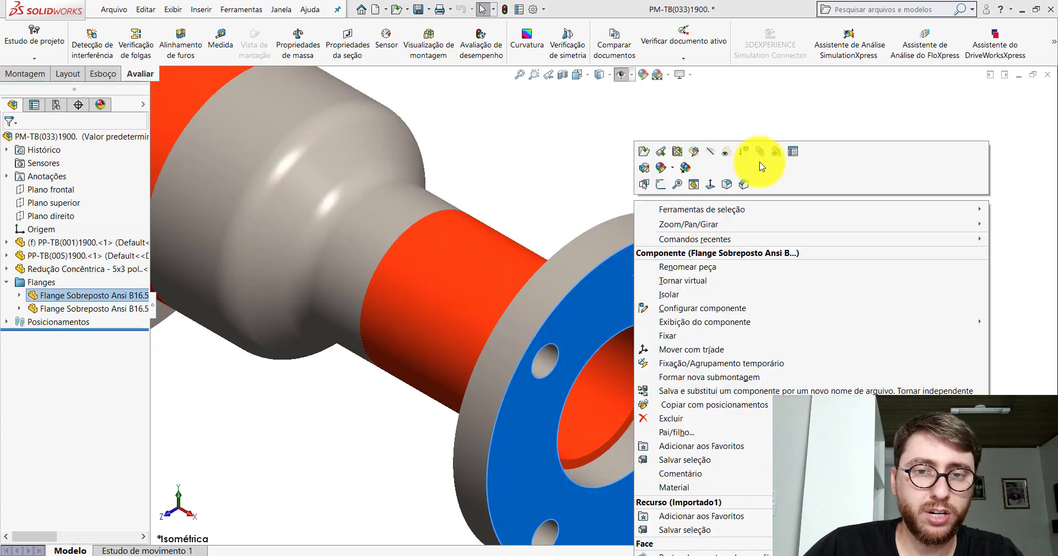
pyautogui.click(776, 152)
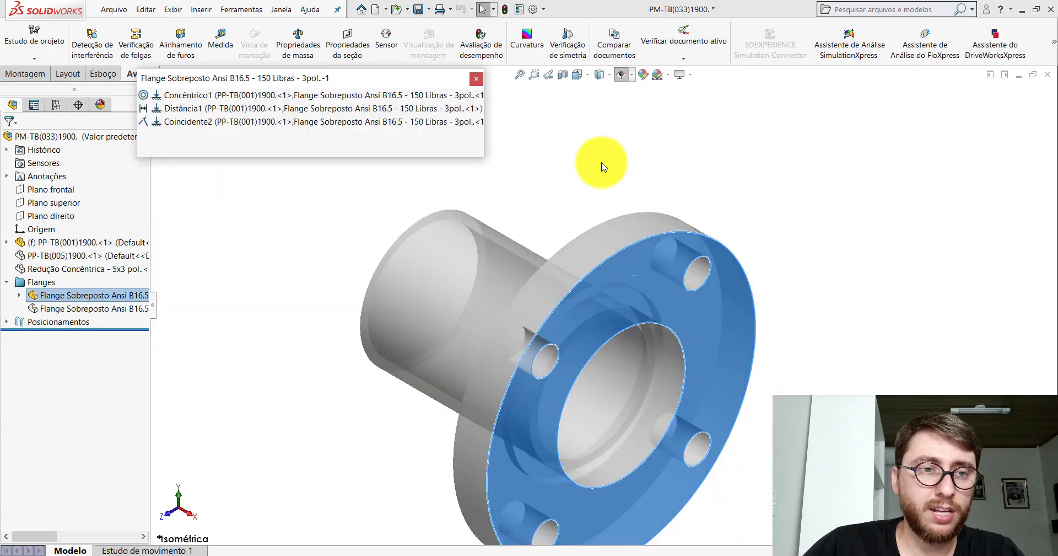
pyautogui.click(170, 109)
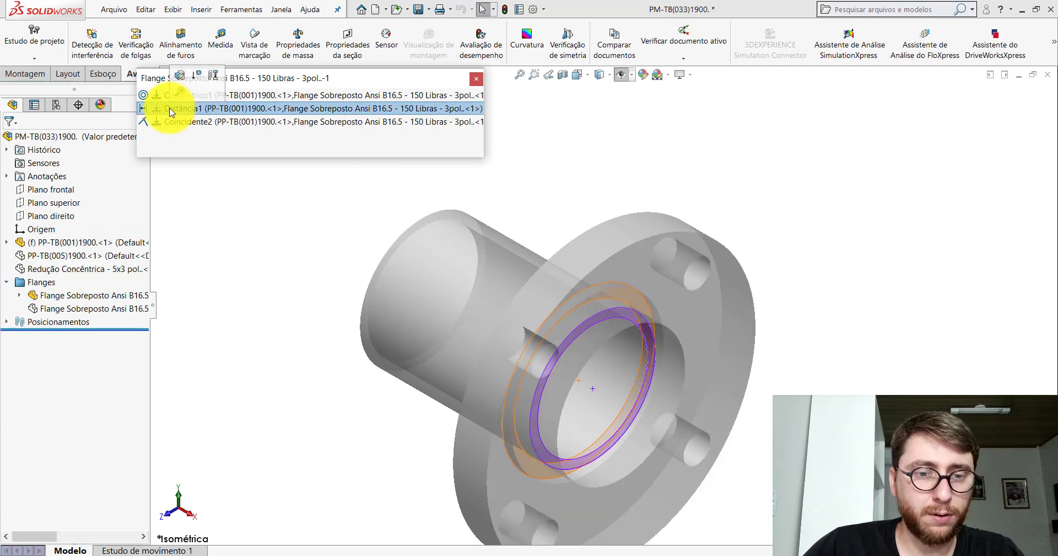
pyautogui.rightClick(170, 113)
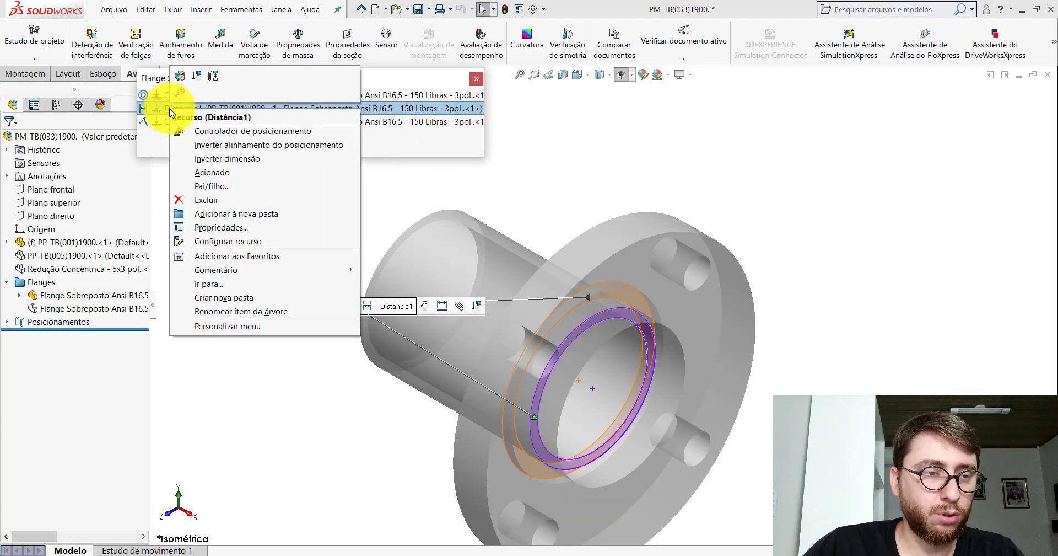
pyautogui.click(207, 200)
pyautogui.click(476, 79)
pyautogui.moveTo(648, 257); pyautogui.dragTo(621, 242)
pyautogui.click(562, 151)
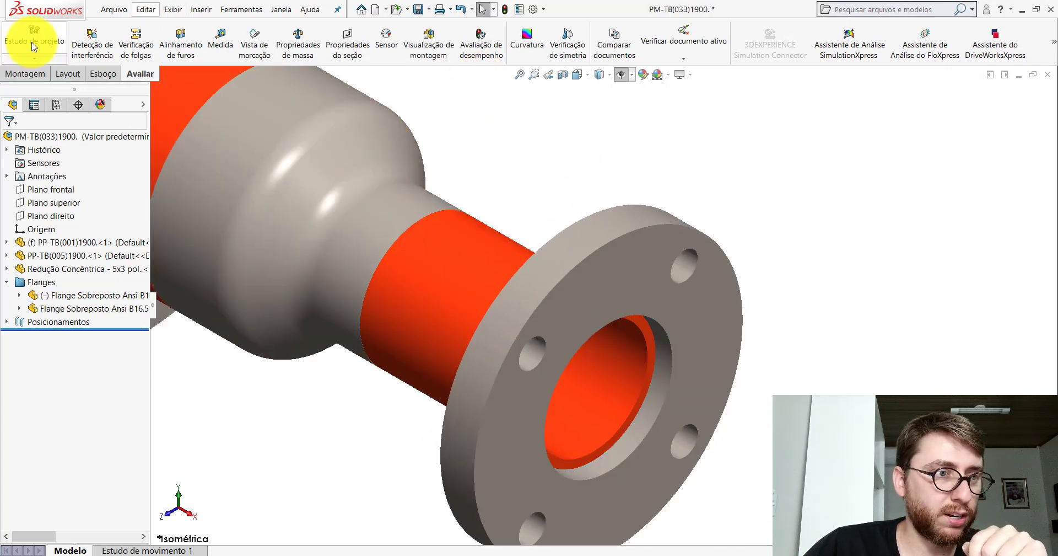
# - Add a 10 mm distance mate between the end face of pipe PP-TB(001)1900 and the outer face of the 3-inch flange
pyautogui.click(22, 73)
pyautogui.scroll(-5, 617, 281)
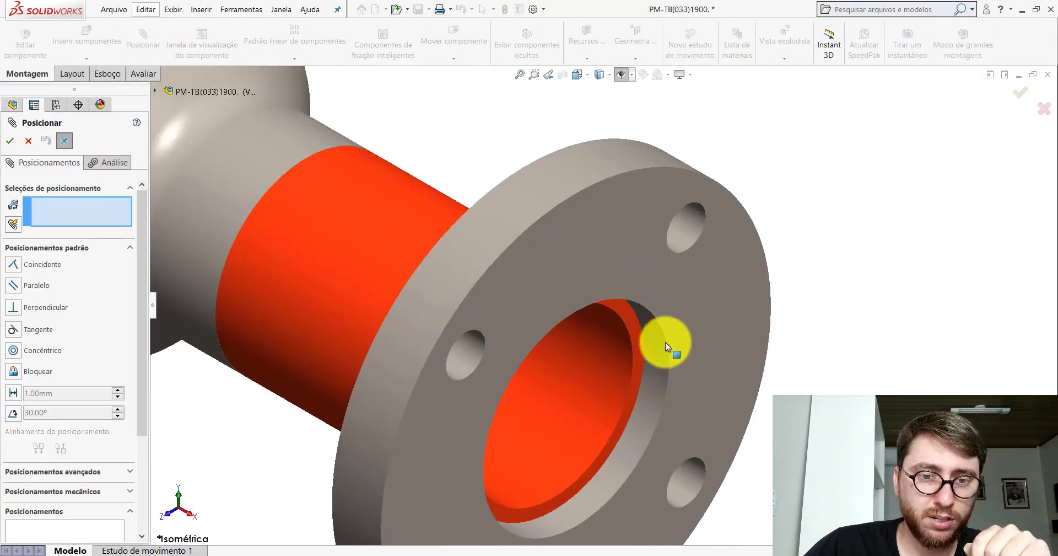
pyautogui.click(620, 318)
pyautogui.click(692, 273)
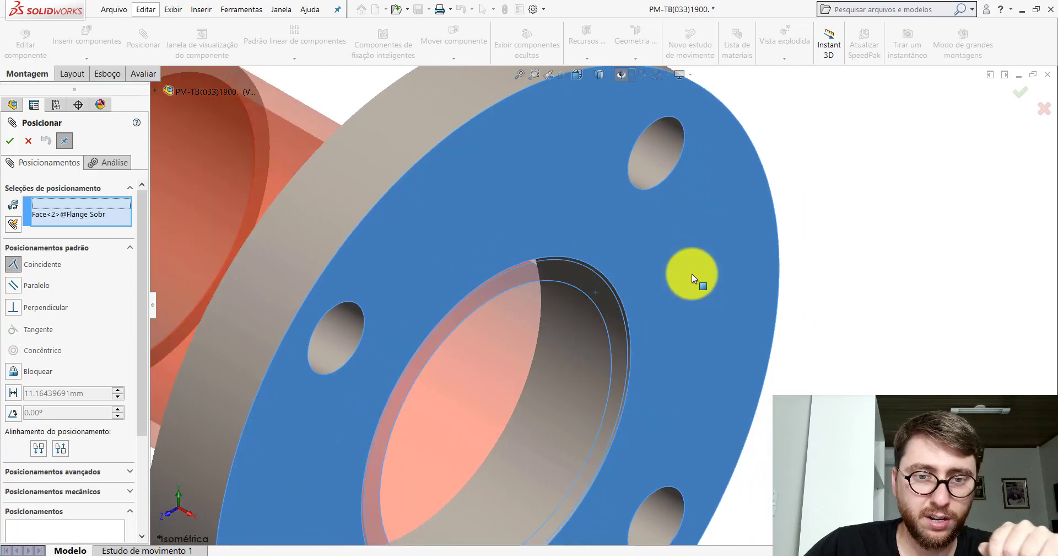
pyautogui.click(775, 258)
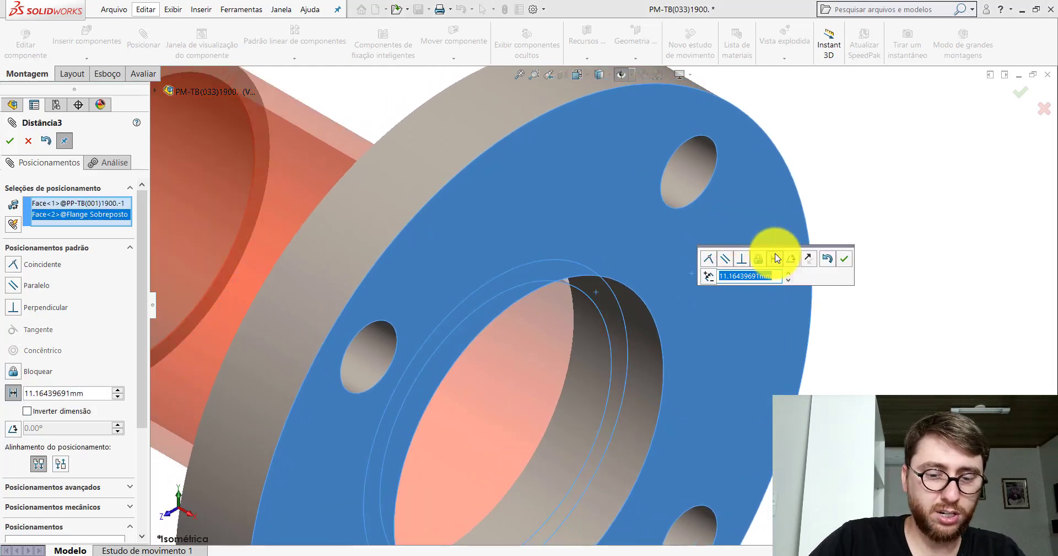
pyautogui.write('10')
pyautogui.press('Return')
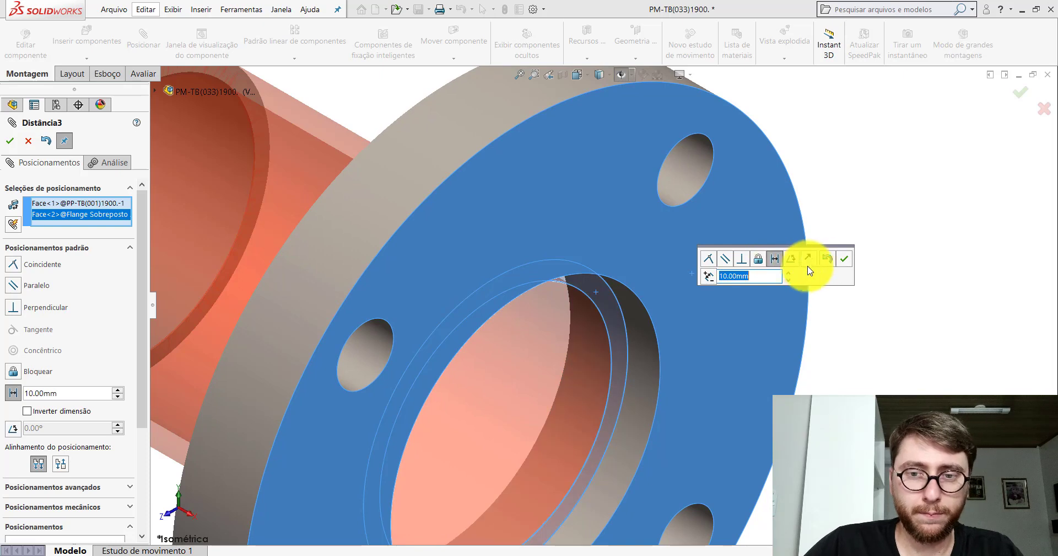
pyautogui.click(844, 258)
pyautogui.click(28, 141)
# - Measure the distance between the end face of pipe PP-TB(005)1900 and the outer face of its 5-inch flange
pyautogui.scroll(11, 580, 273)
pyautogui.scroll(-3, 477, 237)
pyautogui.moveTo(478, 237); pyautogui.dragTo(610, 165, button='middle')
pyautogui.click(144, 74)
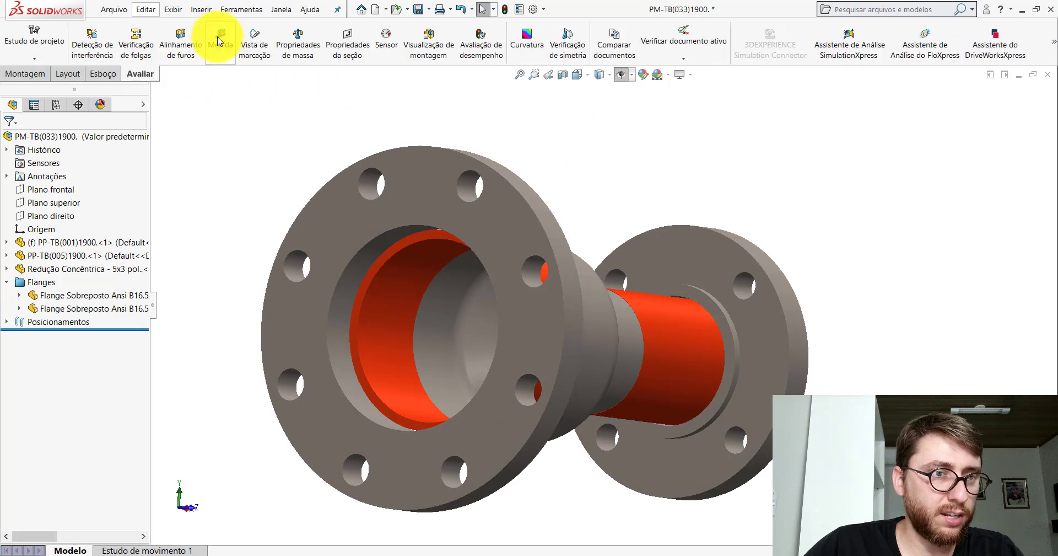
pyautogui.click(220, 41)
pyautogui.scroll(-5, 436, 232)
pyautogui.click(484, 220)
pyautogui.scroll(3, 503, 208)
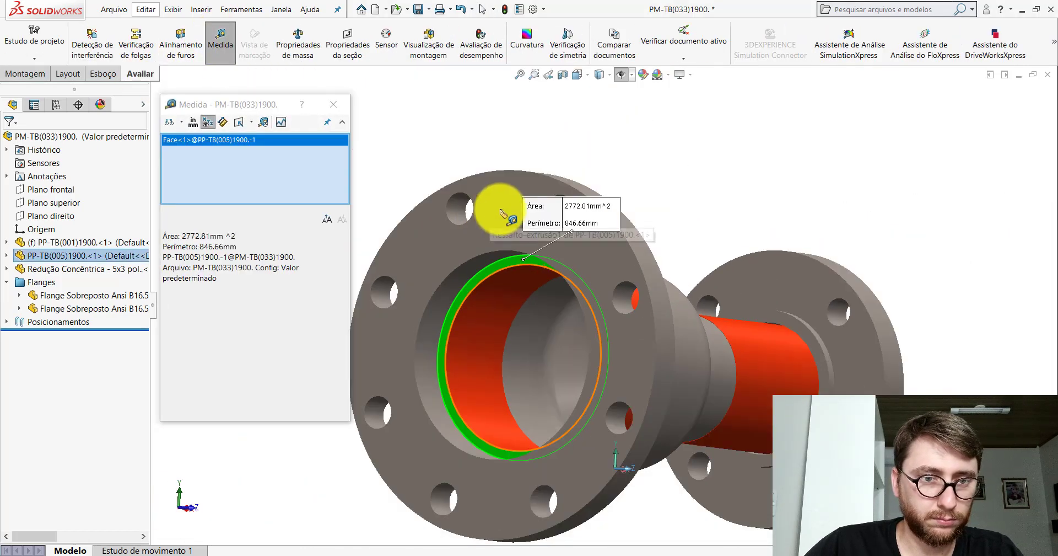
pyautogui.click(496, 200)
pyautogui.moveTo(496, 200); pyautogui.dragTo(517, 210, button='middle')
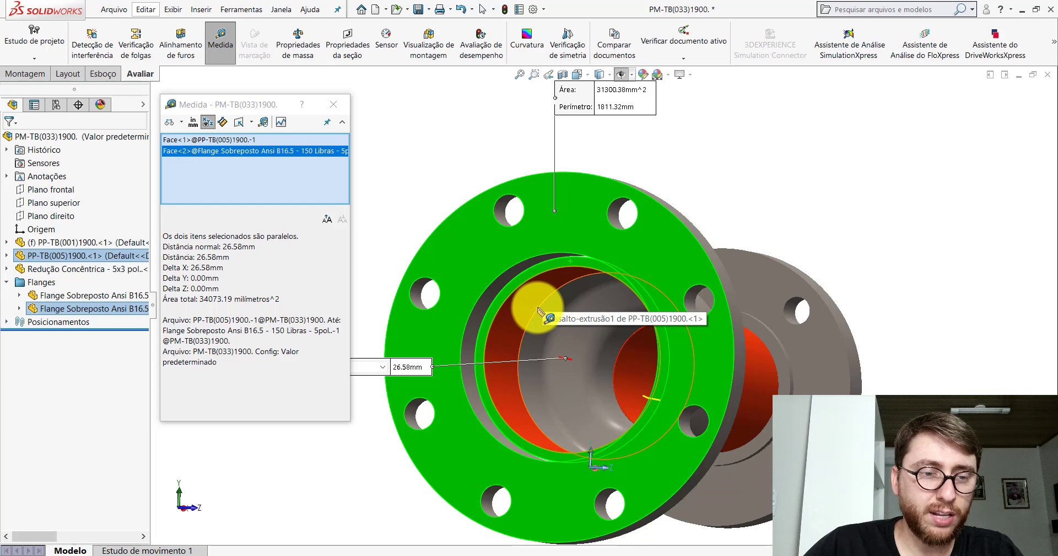
pyautogui.click(332, 105)
# - Lengthen the extrusion of pipe PP-TB(005)1900 by 16.58 mm to 86.58 mm and rebuild the assembly
pyautogui.moveTo(554, 261); pyautogui.dragTo(485, 254, button='middle')
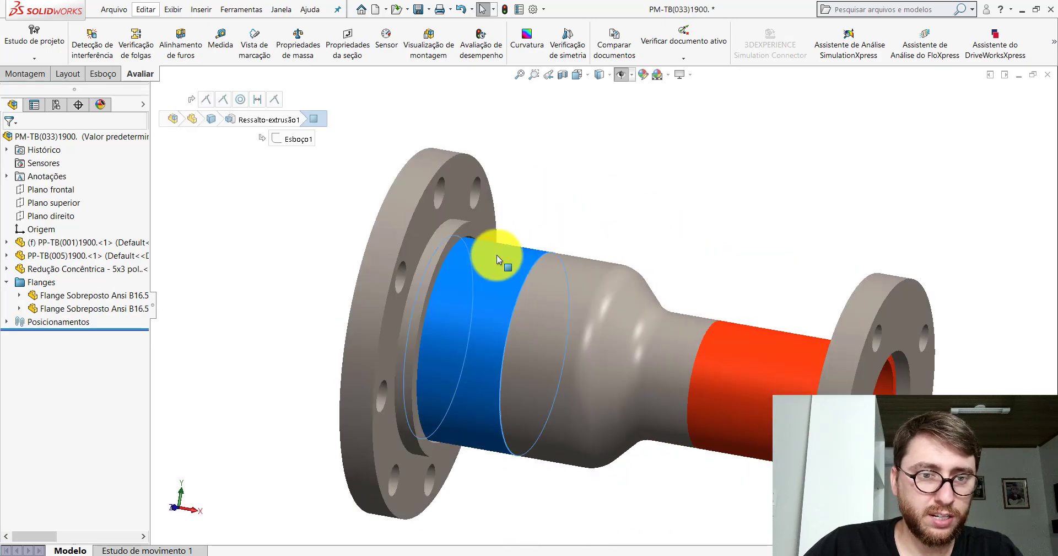
pyautogui.click(497, 254)
pyautogui.moveTo(555, 349); pyautogui.dragTo(560, 321, button='middle')
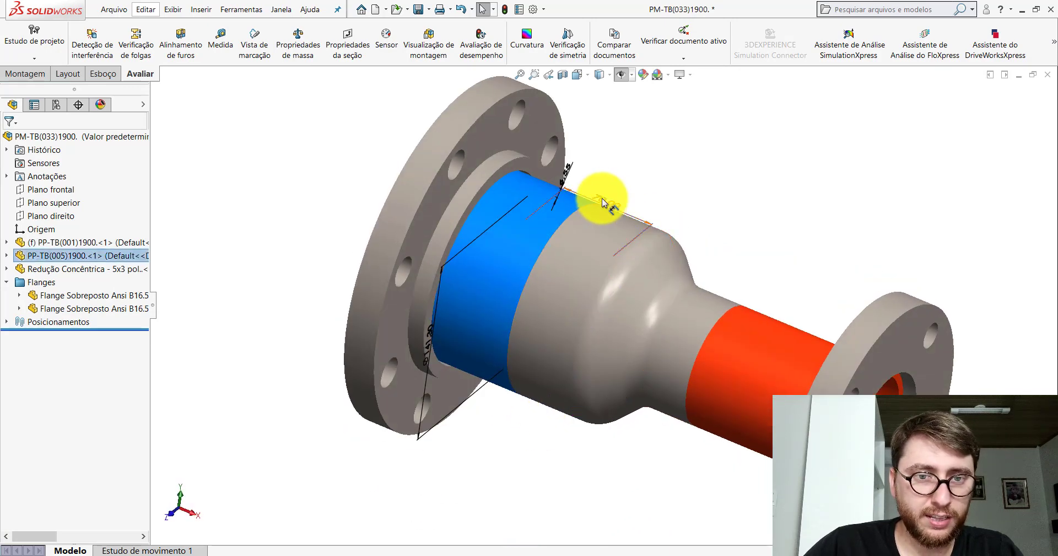
pyautogui.click(618, 181)
pyautogui.doubleClick(623, 182)
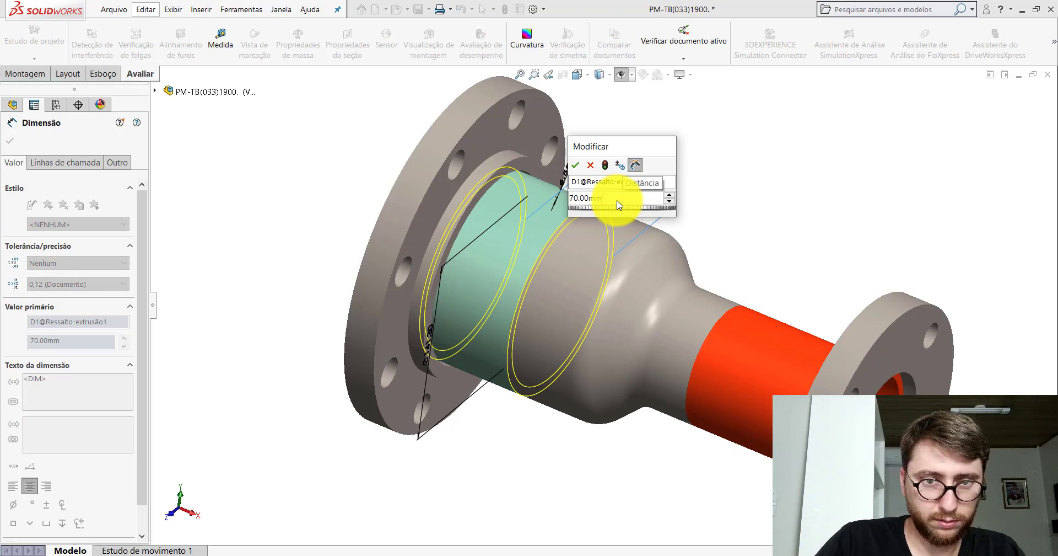
pyautogui.write('+16.')
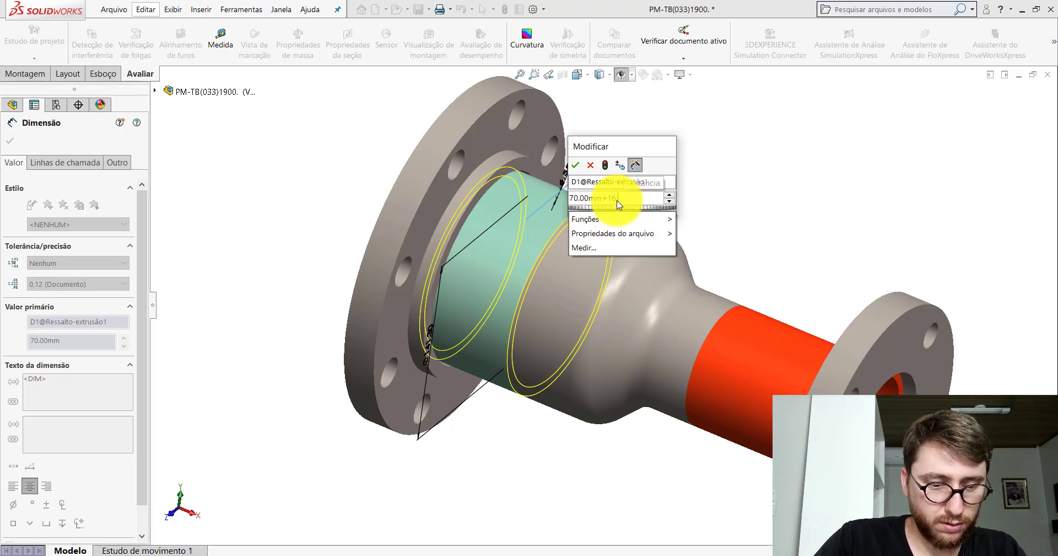
pyautogui.write('58')
pyautogui.press('Return')
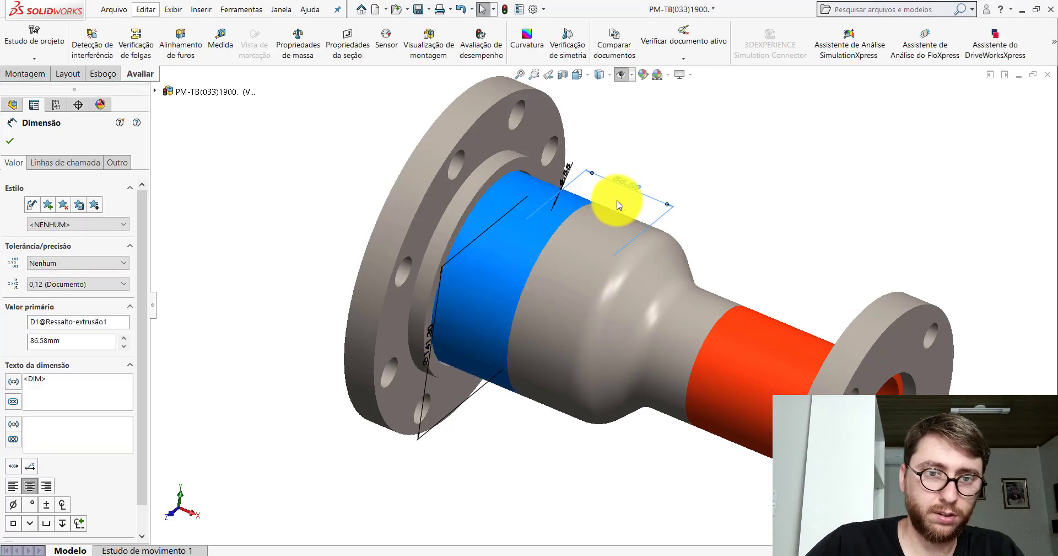
pyautogui.click(685, 123)
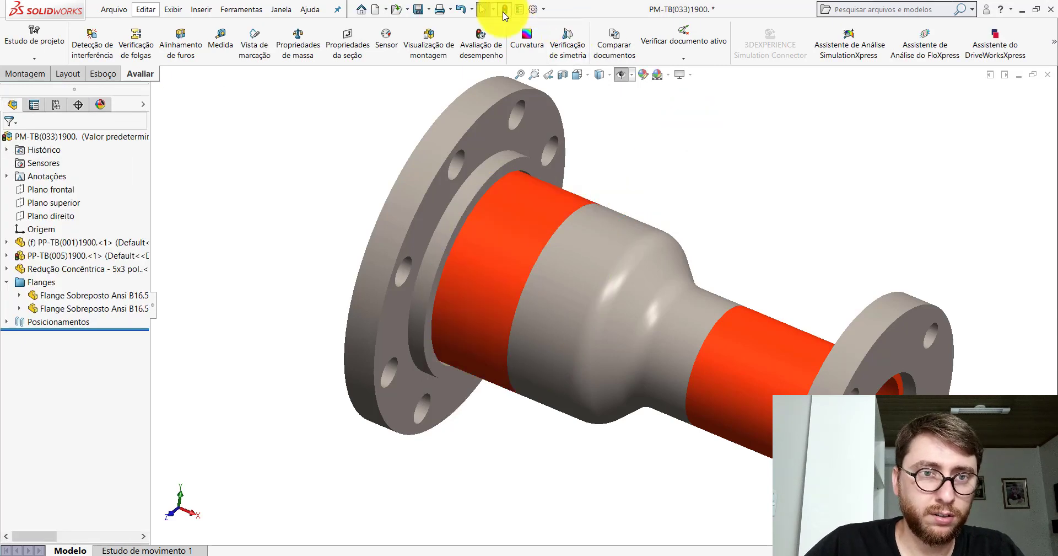
# - List the mates of the 5-inch flange and delete its distance mate Distância2 with the pipe
pyautogui.moveTo(607, 241); pyautogui.dragTo(639, 237, button='middle')
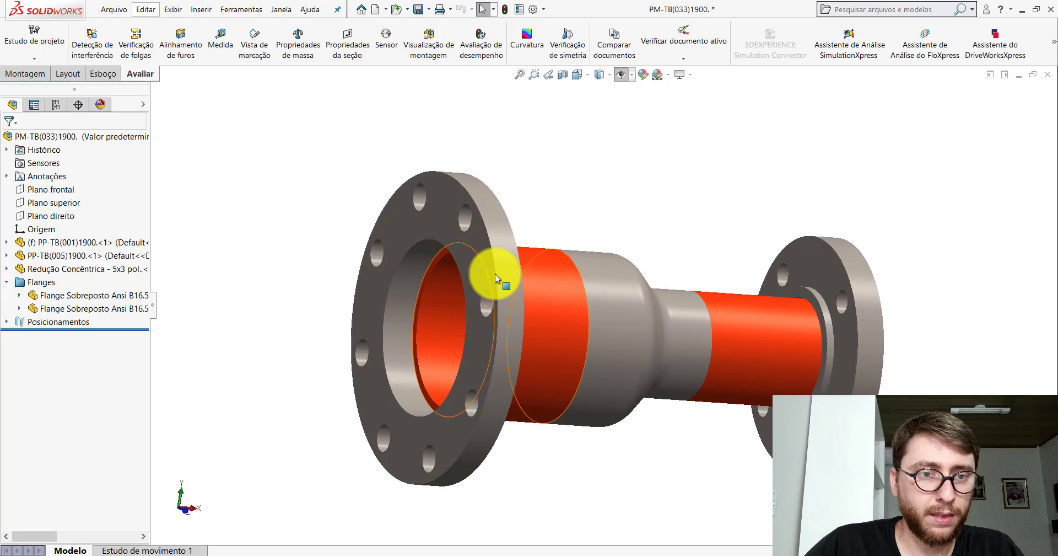
pyautogui.rightClick(440, 200)
pyautogui.click(586, 154)
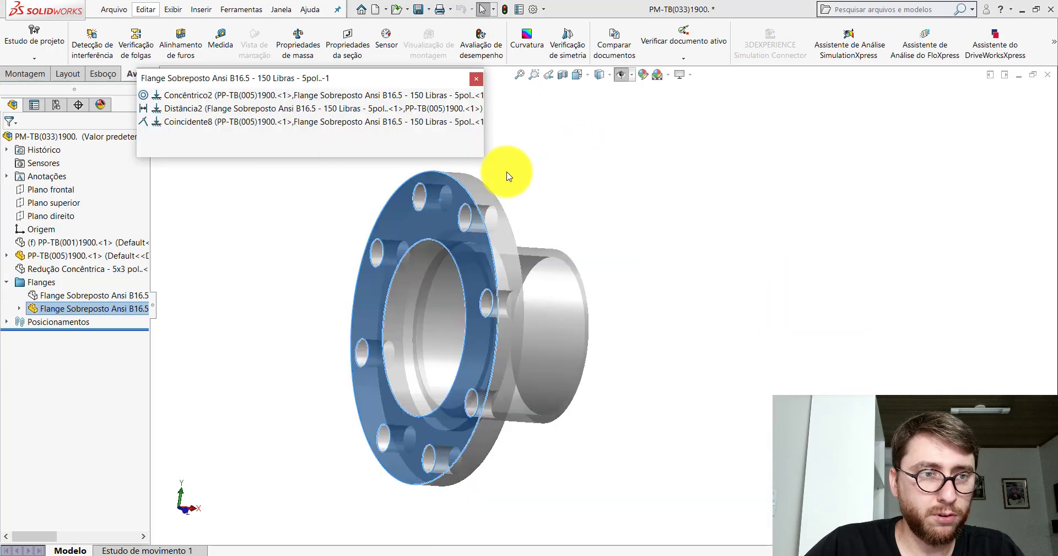
pyautogui.click(195, 113)
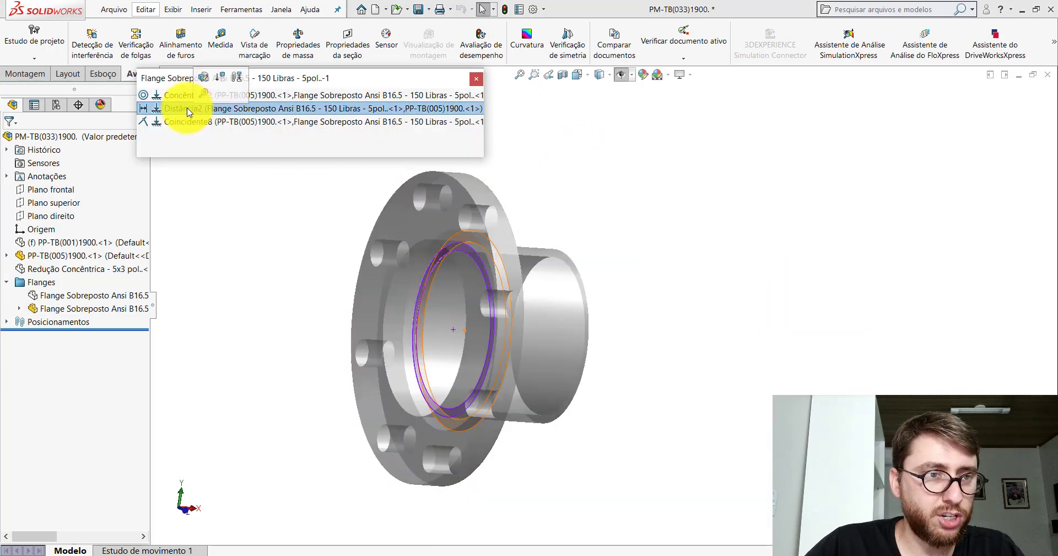
pyautogui.rightClick(188, 112)
pyautogui.click(220, 202)
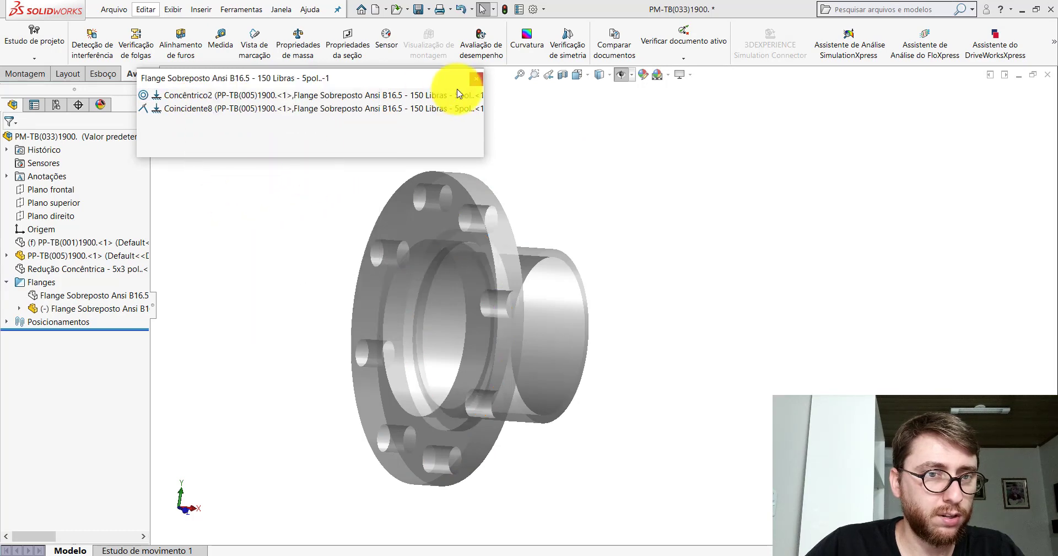
pyautogui.click(476, 79)
# - Add a 10 mm distance mate between the end face of pipe PP-TB(005)1900 and the outer face of the 5-inch flange
pyautogui.click(455, 208)
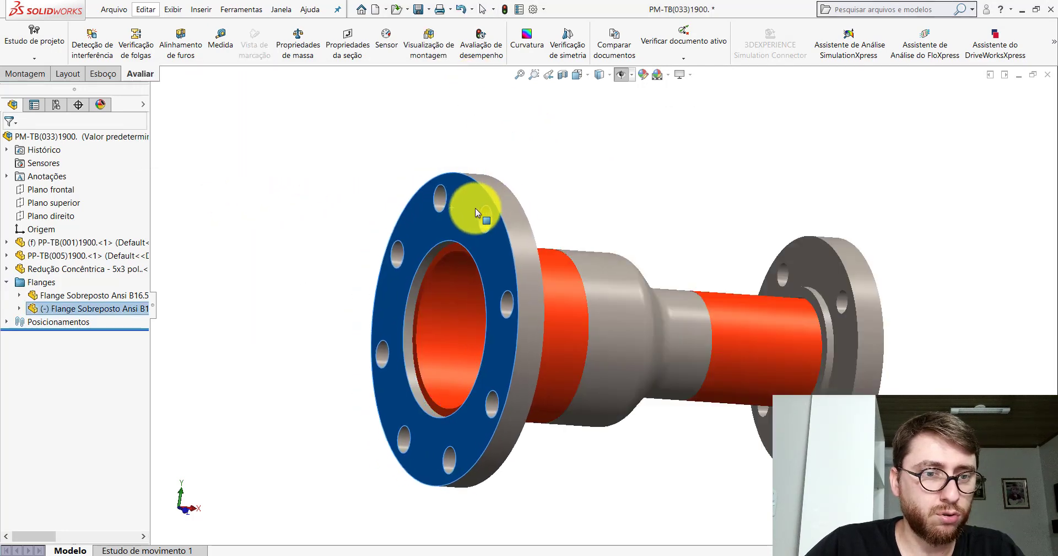
pyautogui.click(202, 94)
pyautogui.click(26, 73)
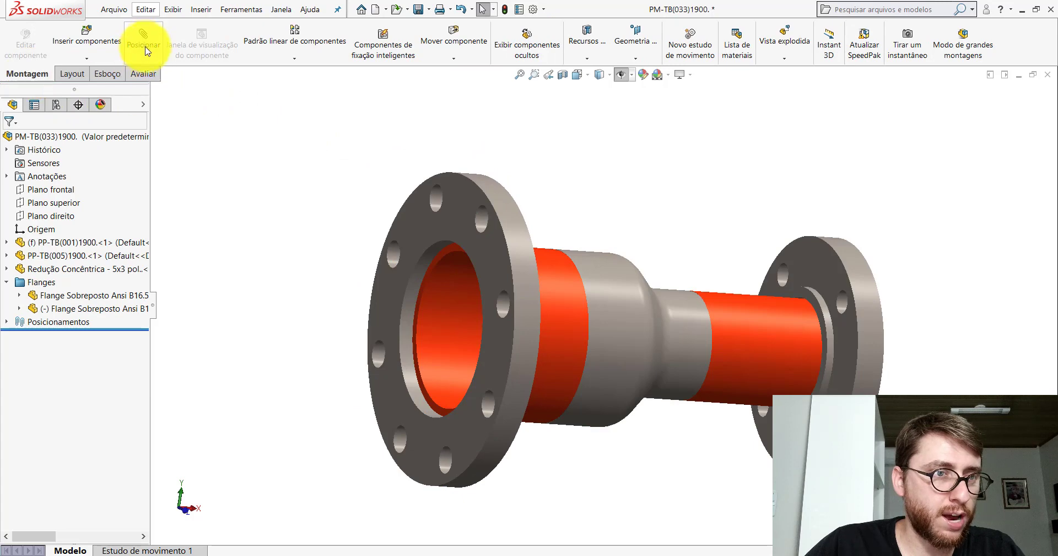
pyautogui.scroll(-3, 467, 263)
pyautogui.click(475, 246)
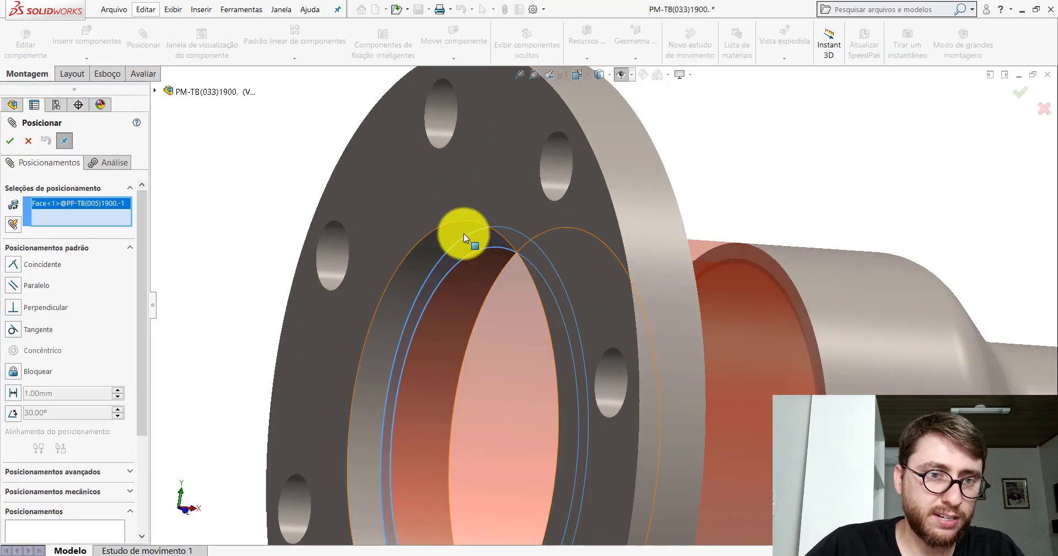
pyautogui.click(451, 189)
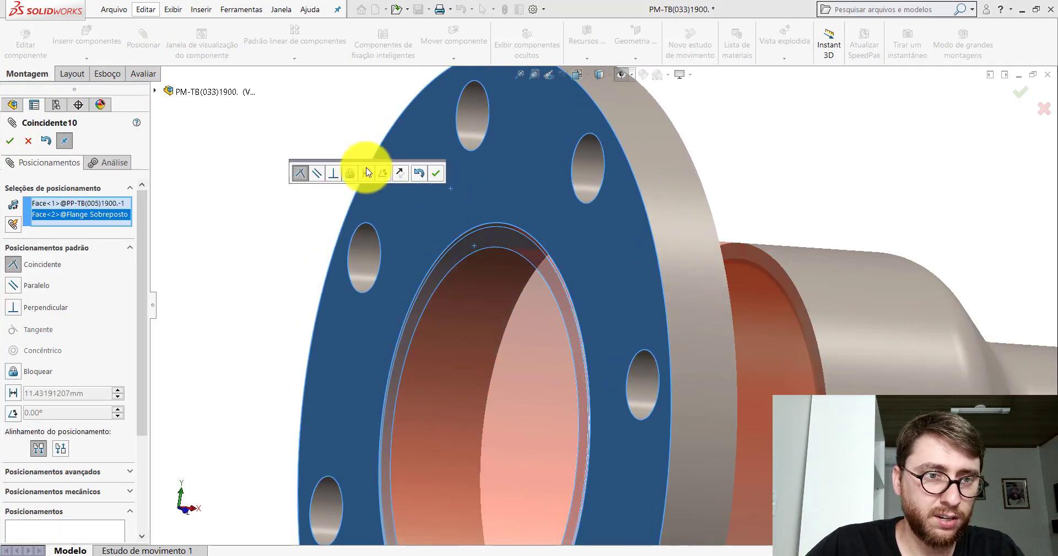
pyautogui.click(367, 173)
pyautogui.write('10')
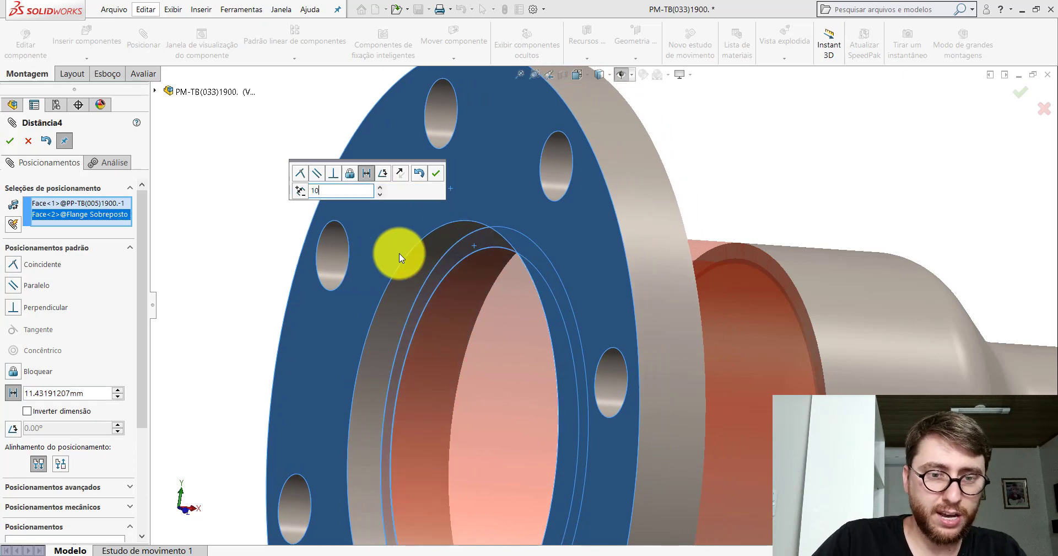
pyautogui.press('Return')
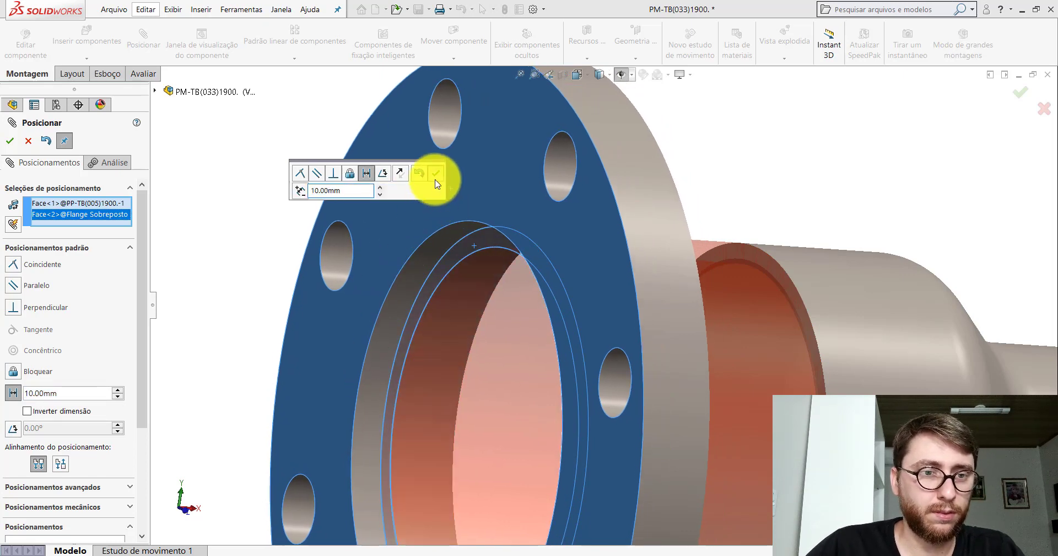
pyautogui.click(436, 173)
pyautogui.click(10, 141)
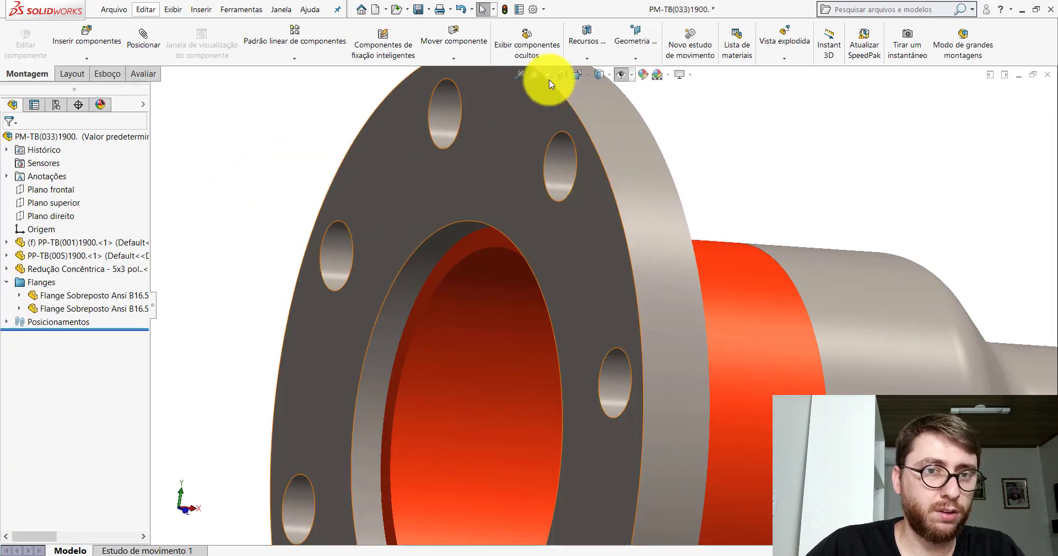
# - Set the reducer assembly to the isometric view and collapse the Flanges folder in the feature tree
pyautogui.click(585, 74)
pyautogui.click(638, 114)
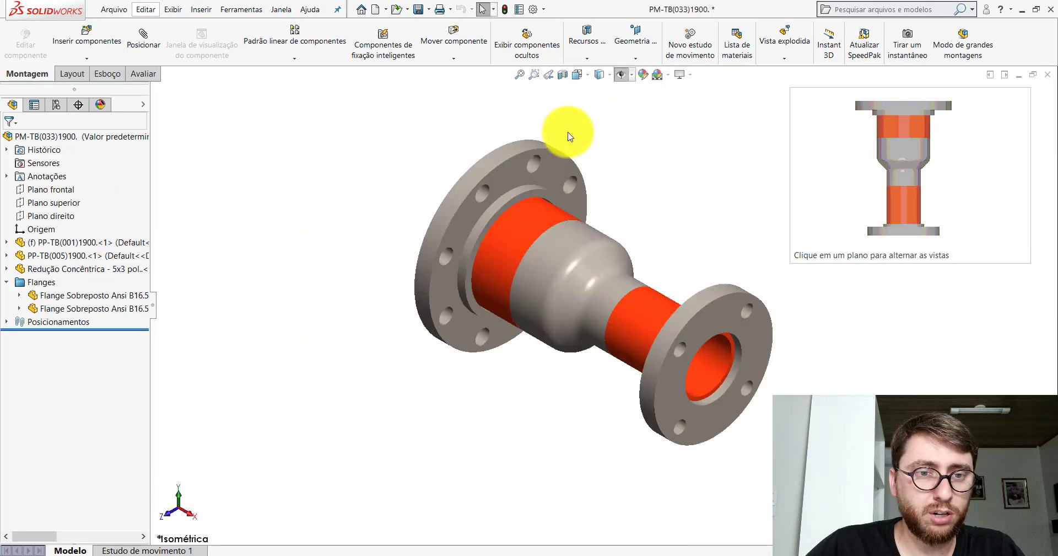
pyautogui.click(546, 205)
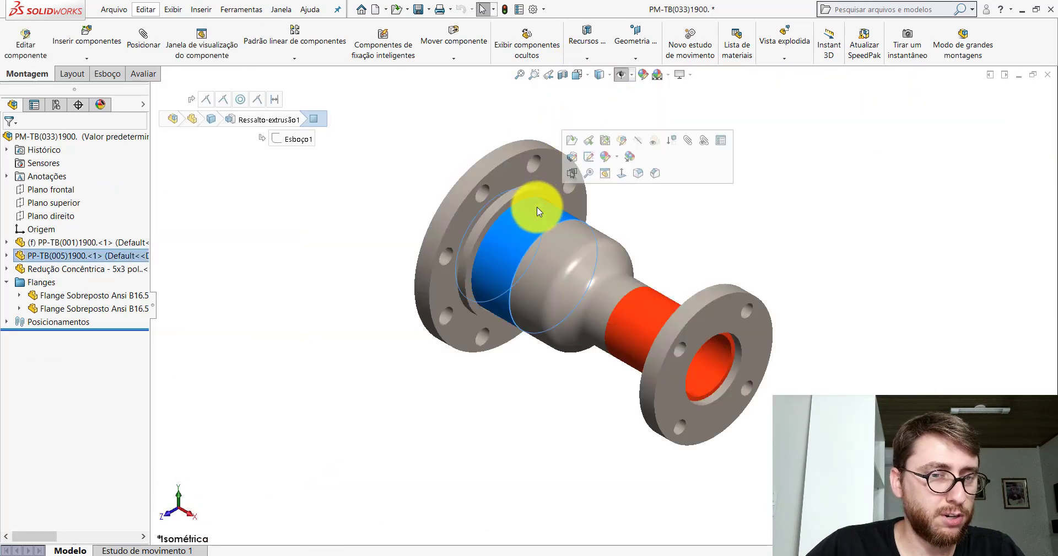
pyautogui.click(619, 308)
pyautogui.click(186, 240)
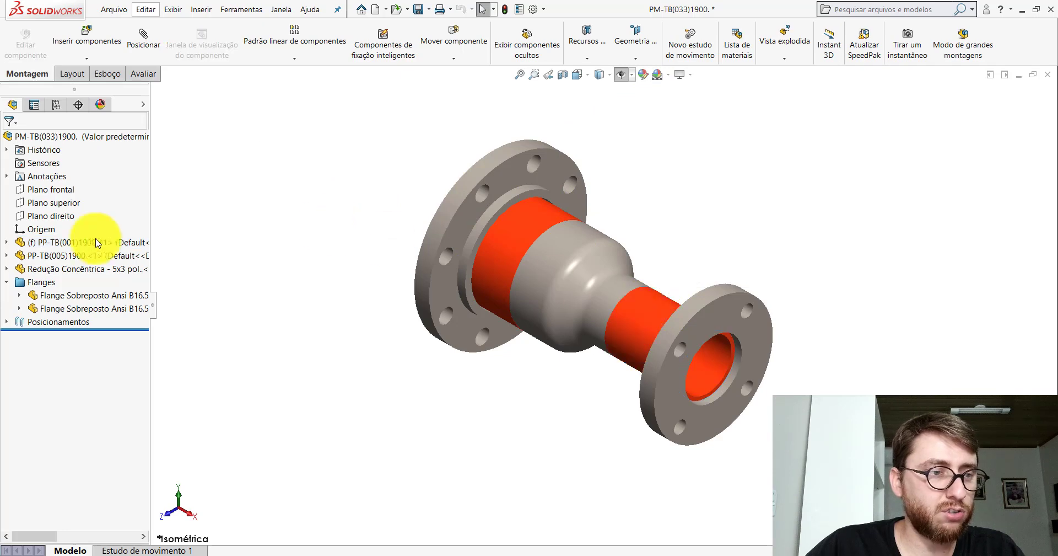
pyautogui.click(7, 281)
pyautogui.scroll(-3, 728, 278)
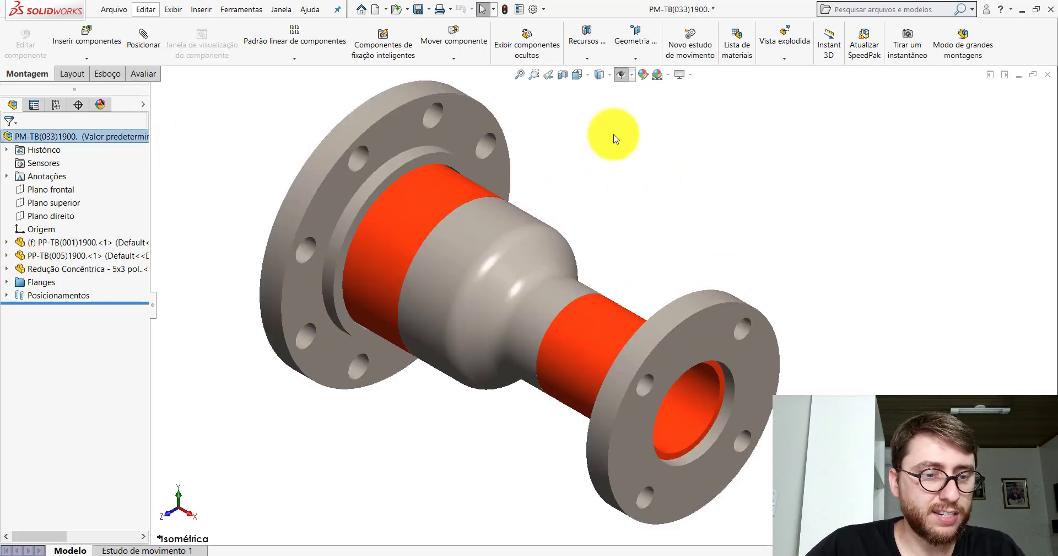
# - Switch to the main assembly PM-TB(001)1900 and locate reducer instance PM-TB(033)1900<3> beside the suction manifold's butterfly valve
pyautogui.moveTo(425, 551)
pyautogui.click(349, 537)
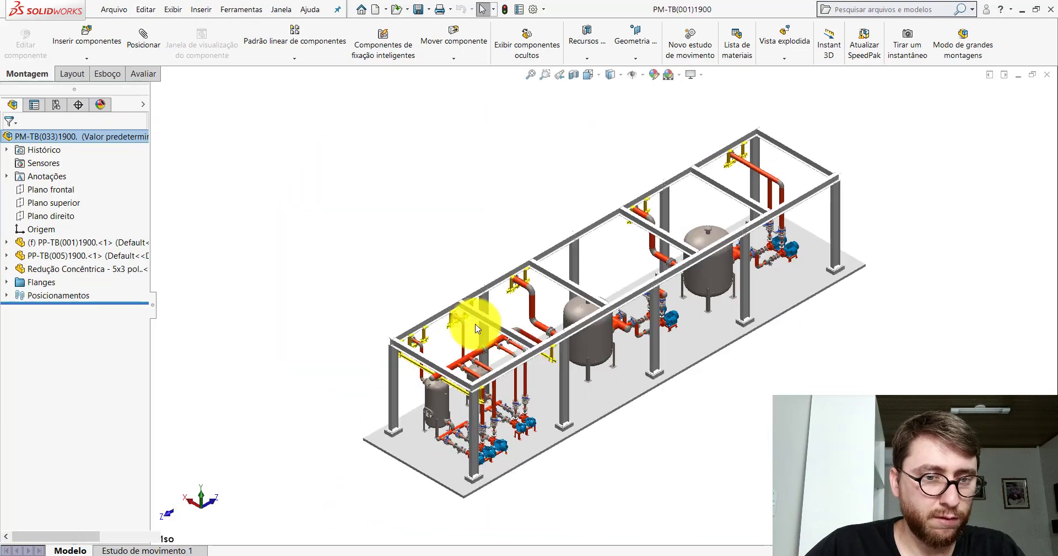
pyautogui.scroll(-6, 474, 438)
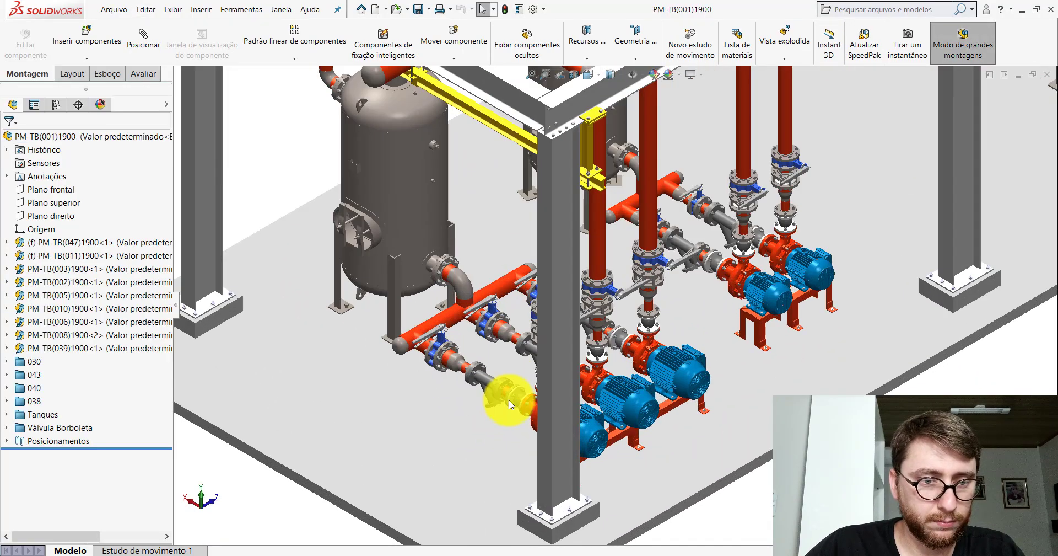
pyautogui.scroll(-8, 510, 404)
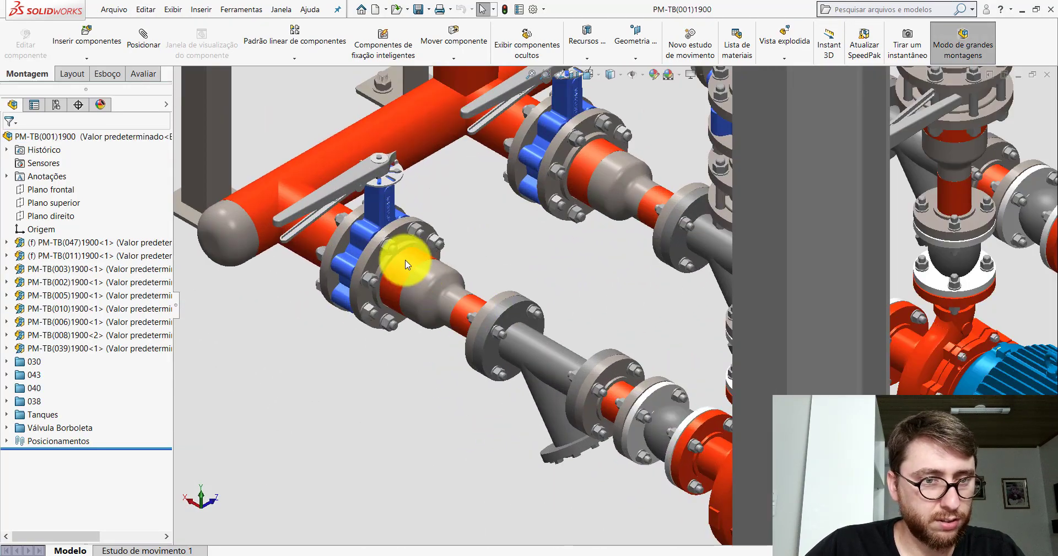
pyautogui.click(406, 265)
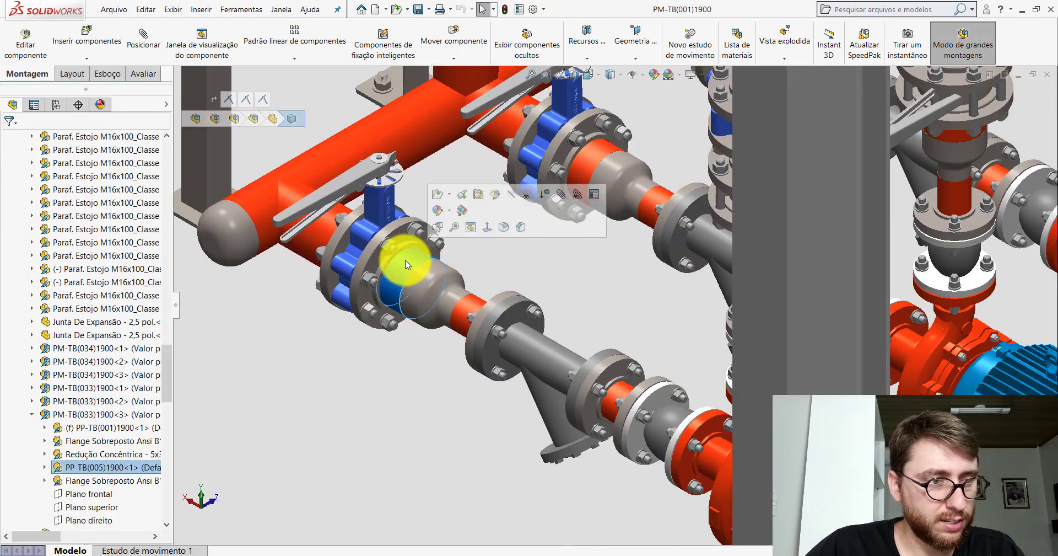
pyautogui.click(94, 414)
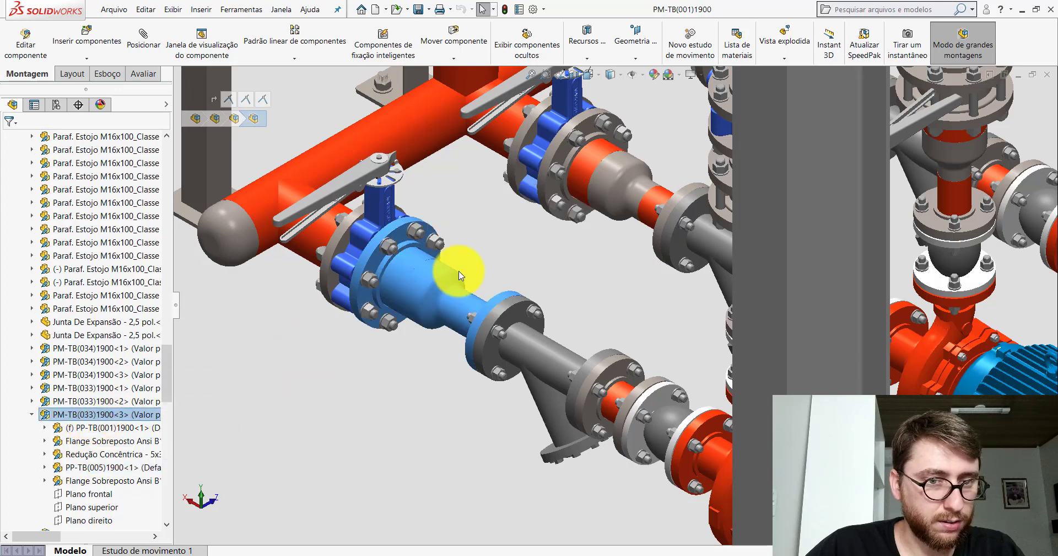
pyautogui.scroll(5, 390, 296)
pyautogui.scroll(2, 389, 296)
pyautogui.click(215, 479)
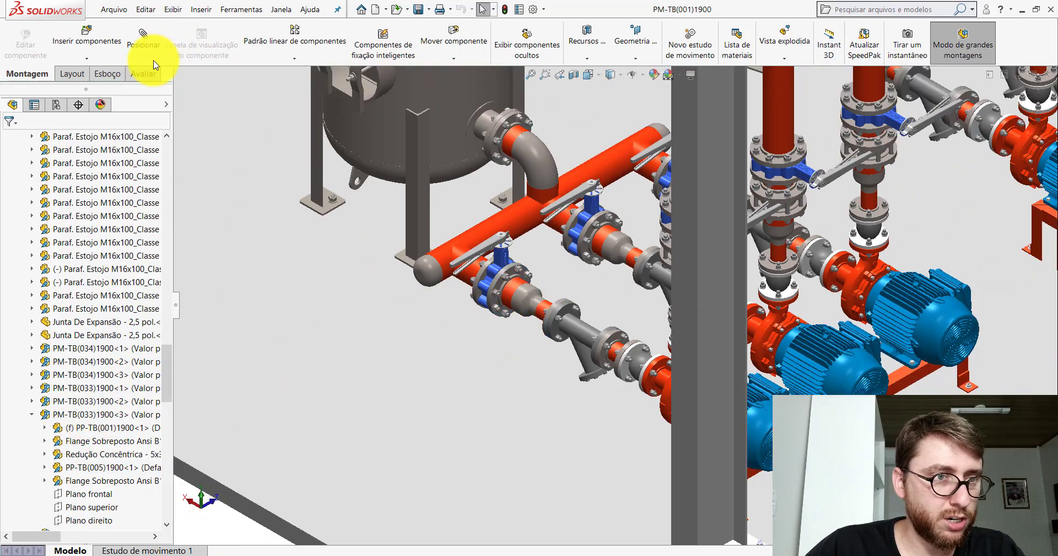
# - Measure the distance between the 3-inch flange's edge and the 5-inch flange's outer face on the suction manifold reducer PM-TB(033)1900<3>
pyautogui.click(143, 74)
pyautogui.click(218, 53)
pyautogui.scroll(-8, 573, 303)
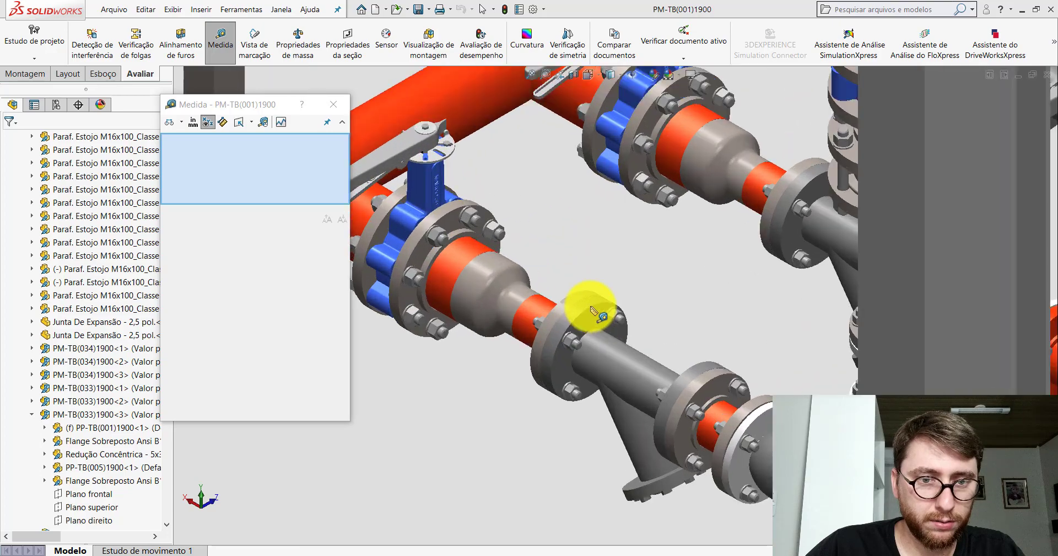
pyautogui.click(583, 304)
pyautogui.scroll(5, 496, 264)
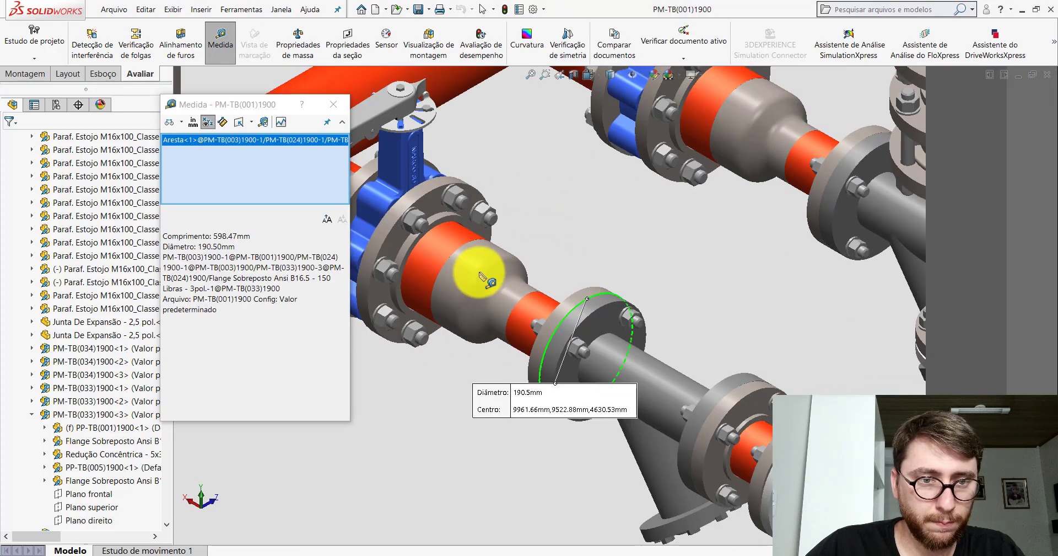
pyautogui.scroll(-4, 413, 248)
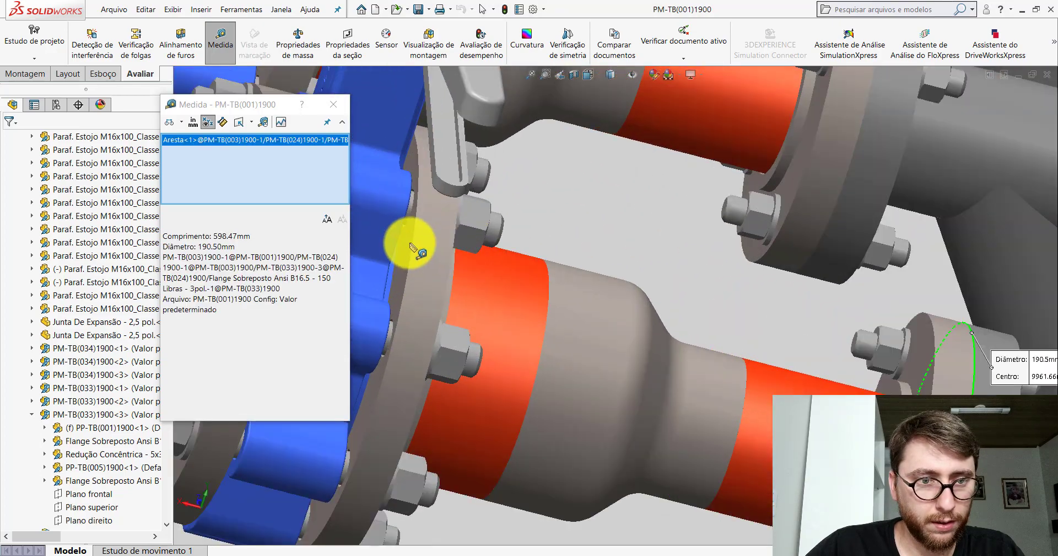
pyautogui.click(413, 248)
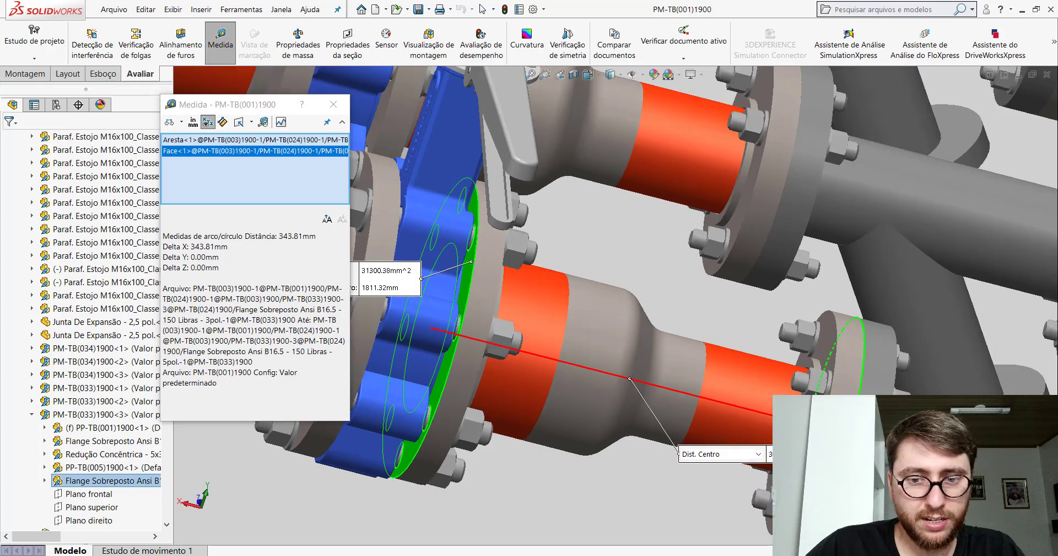
pyautogui.click(342, 105)
# - Switch to the reducer assembly "PM-TB(033)1900." and measure the distance between the outer faces of its 3-inch and 5-inch flanges
pyautogui.hotkey('ctrl', 'Tab')
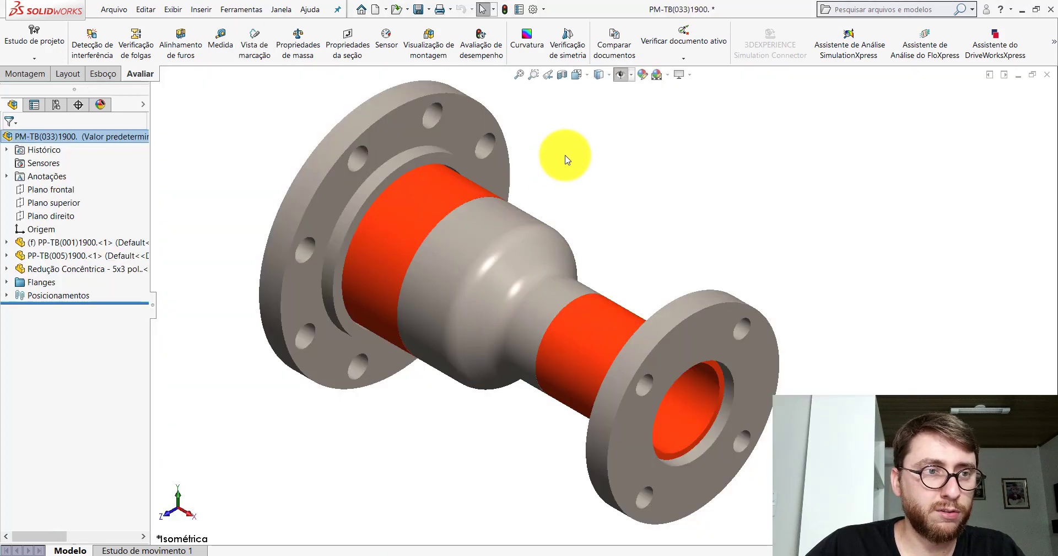
pyautogui.click(216, 44)
pyautogui.click(733, 333)
pyautogui.scroll(3, 606, 248)
pyautogui.moveTo(584, 226); pyautogui.dragTo(503, 231, button='middle')
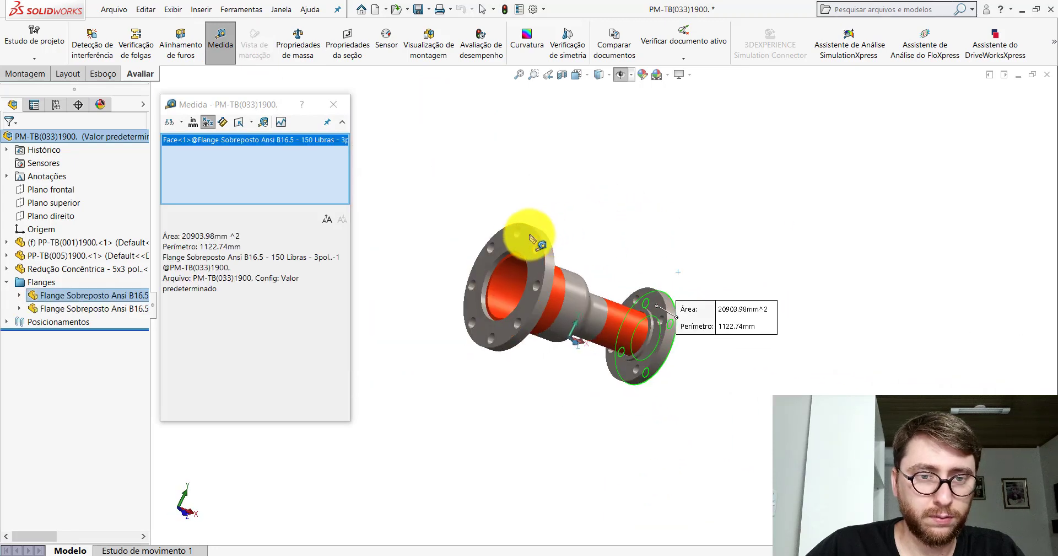
pyautogui.click(538, 259)
pyautogui.moveTo(534, 267); pyautogui.dragTo(503, 300, button='middle')
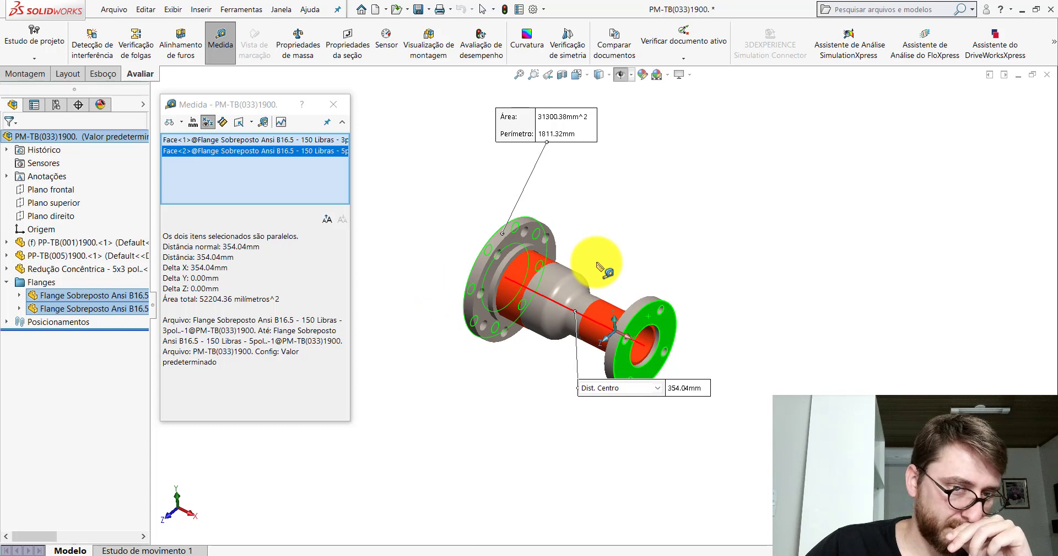
pyautogui.click(626, 225)
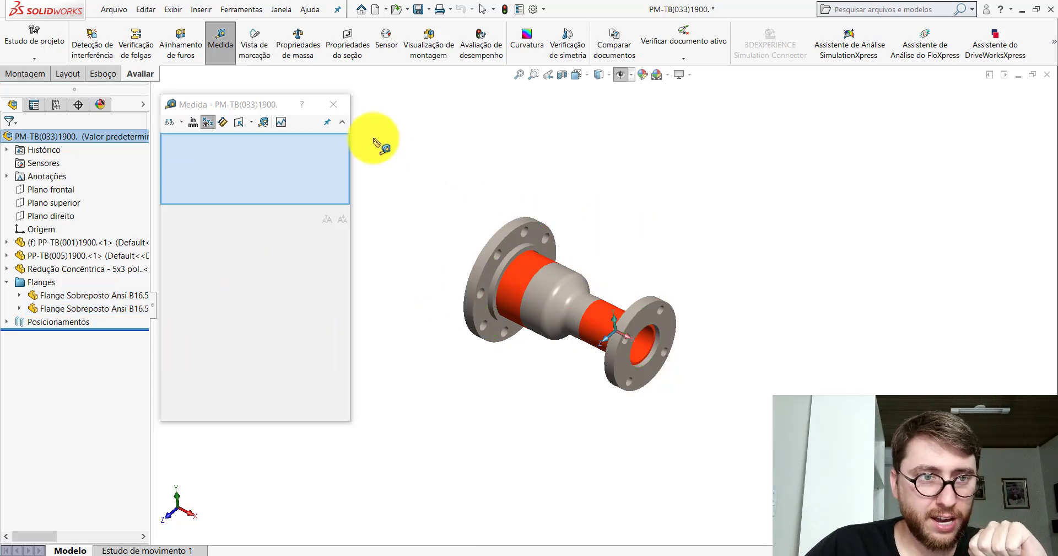
pyautogui.click(336, 106)
pyautogui.moveTo(597, 276); pyautogui.dragTo(570, 240, button='middle')
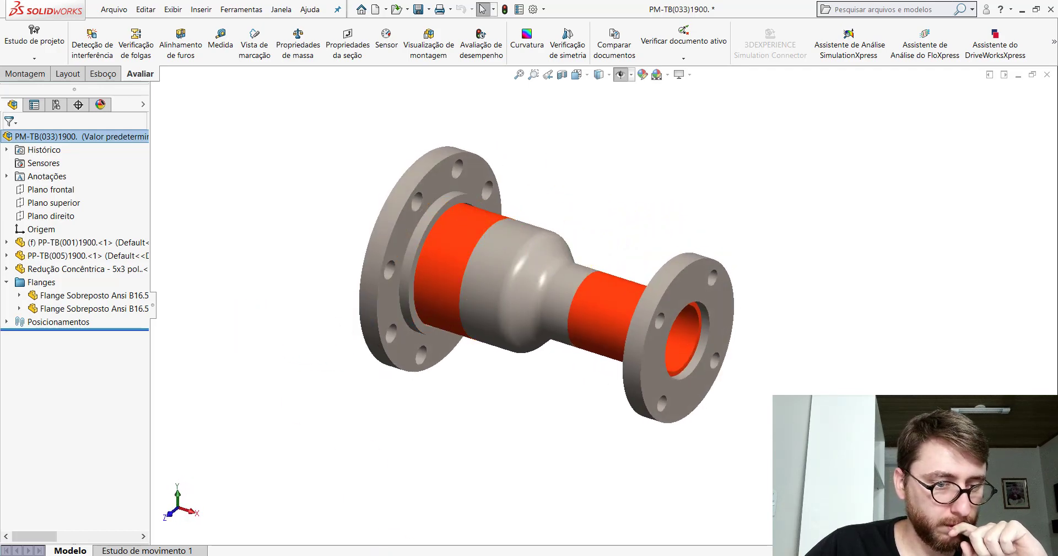
# - Return to main assembly PM-TB(001)1900 and open reducer instance PM-TB(033)1900<3> in its own window
pyautogui.moveTo(390, 555)
pyautogui.click(361, 539)
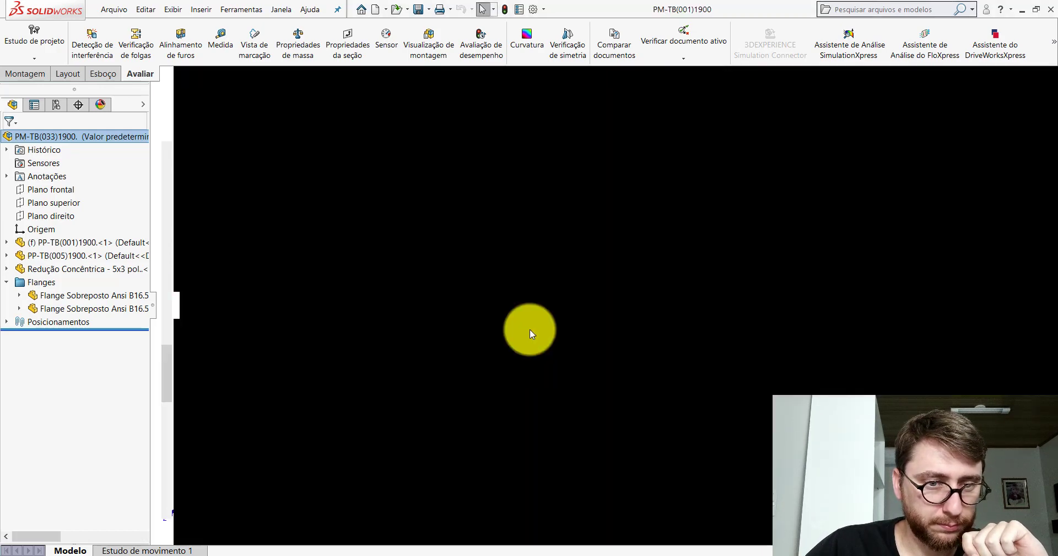
pyautogui.scroll(4, 583, 342)
pyautogui.scroll(-5, 638, 330)
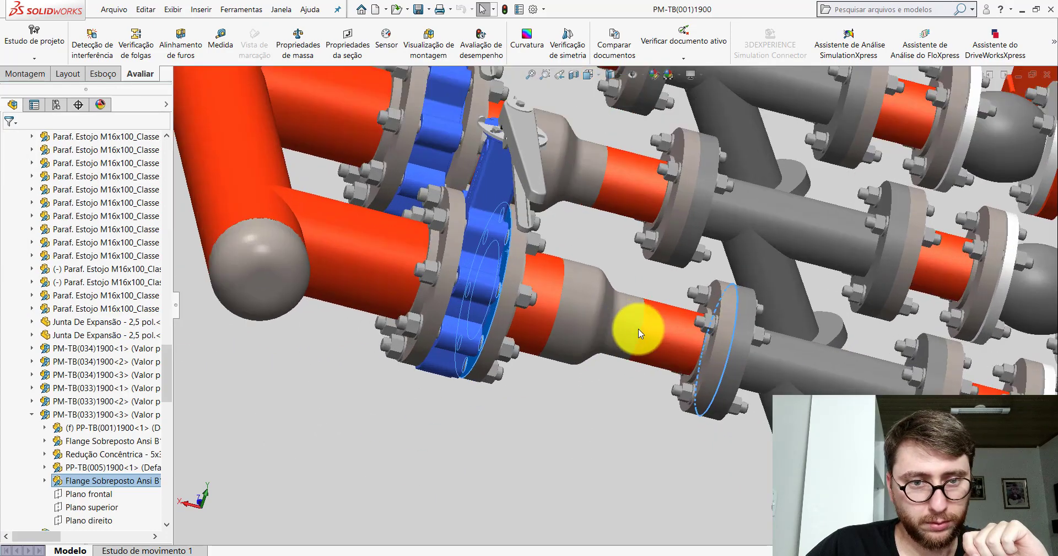
pyautogui.click(567, 300)
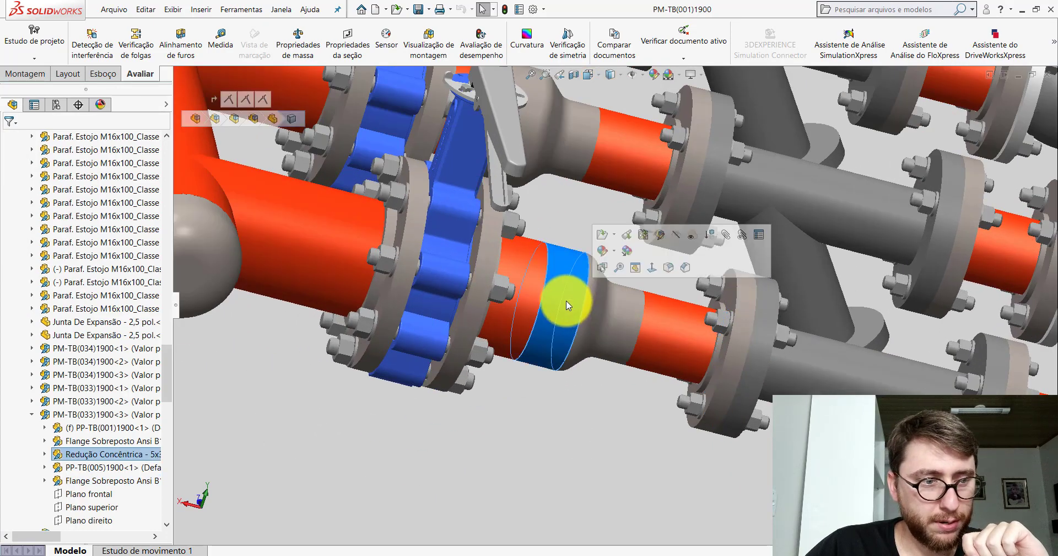
pyautogui.click(83, 414)
pyautogui.click(116, 387)
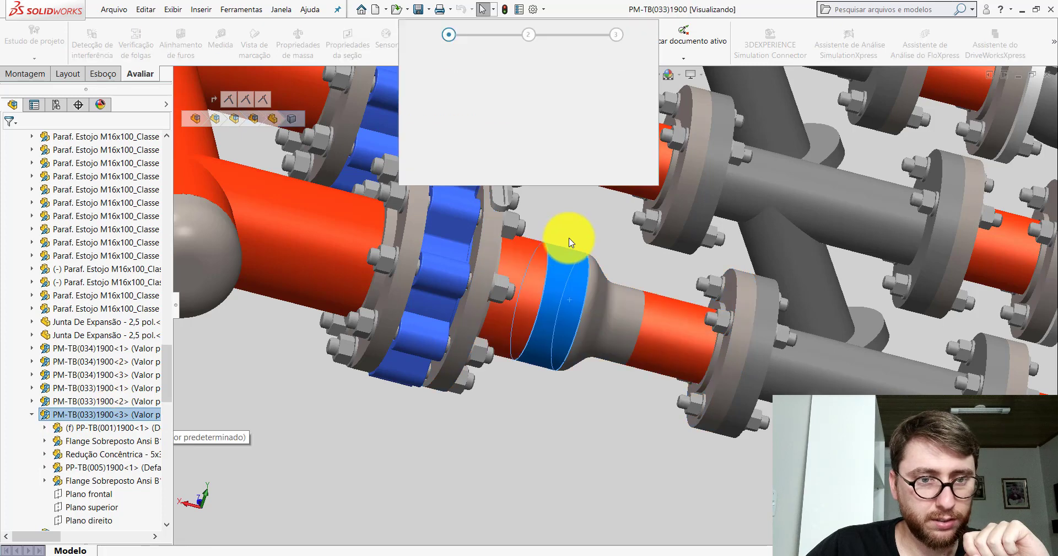
pyautogui.scroll(4, 604, 271)
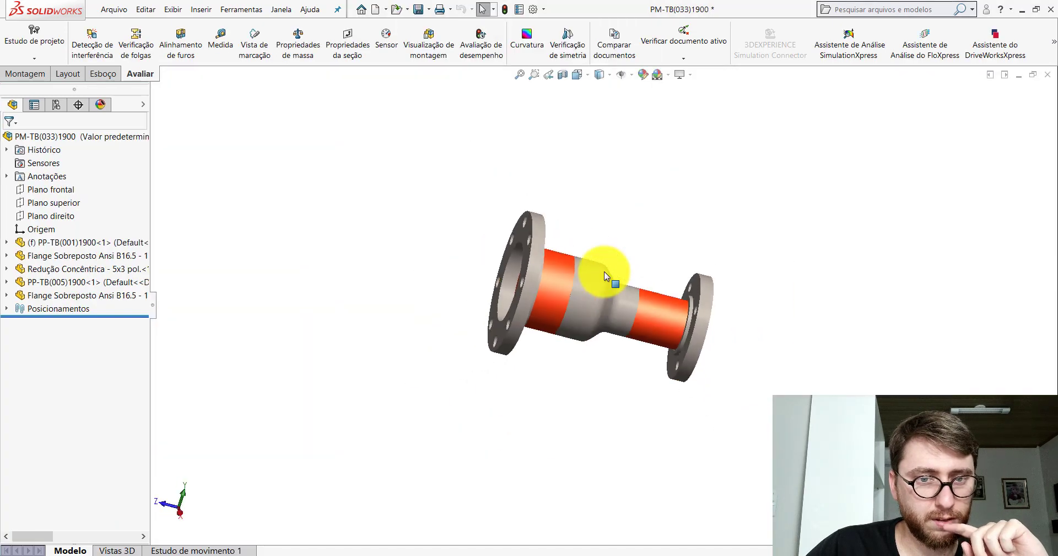
pyautogui.scroll(-2, 610, 268)
pyautogui.moveTo(612, 271); pyautogui.dragTo(545, 260, button='middle')
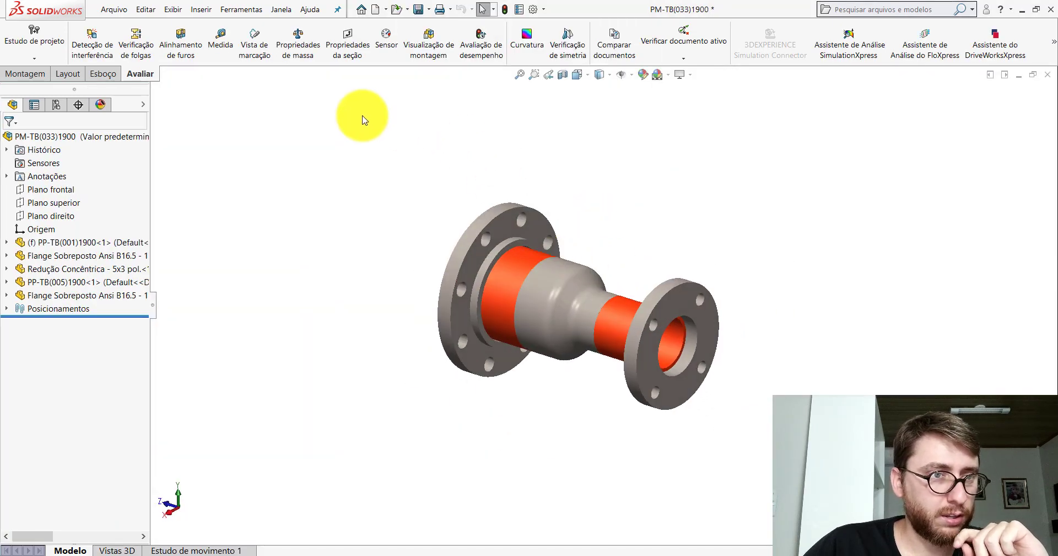
# - Measure the distance between the outer faces of the 3-inch and 5-inch flanges in the original reducer PM-TB(033)1900
pyautogui.click(220, 44)
pyautogui.scroll(-3, 711, 309)
pyautogui.click(626, 279)
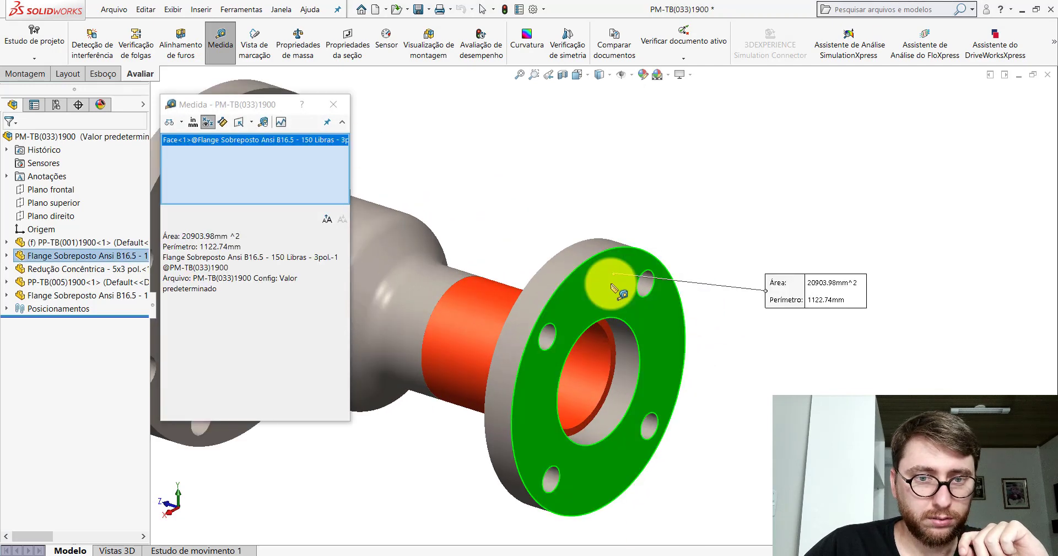
pyautogui.scroll(5, 628, 284)
pyautogui.moveTo(633, 288); pyautogui.dragTo(440, 300, button='middle')
pyautogui.click(496, 274)
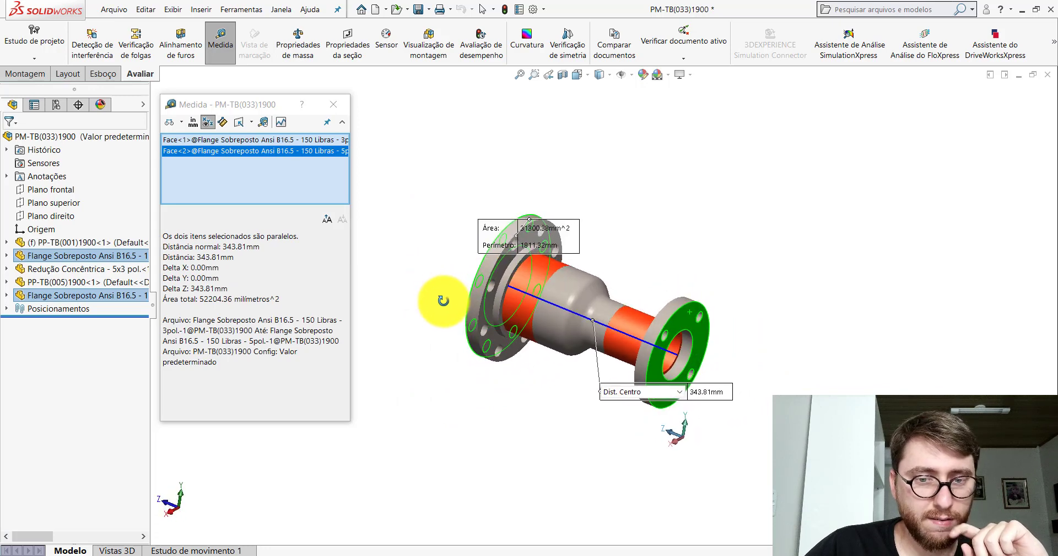
pyautogui.moveTo(716, 399); pyautogui.dragTo(739, 283)
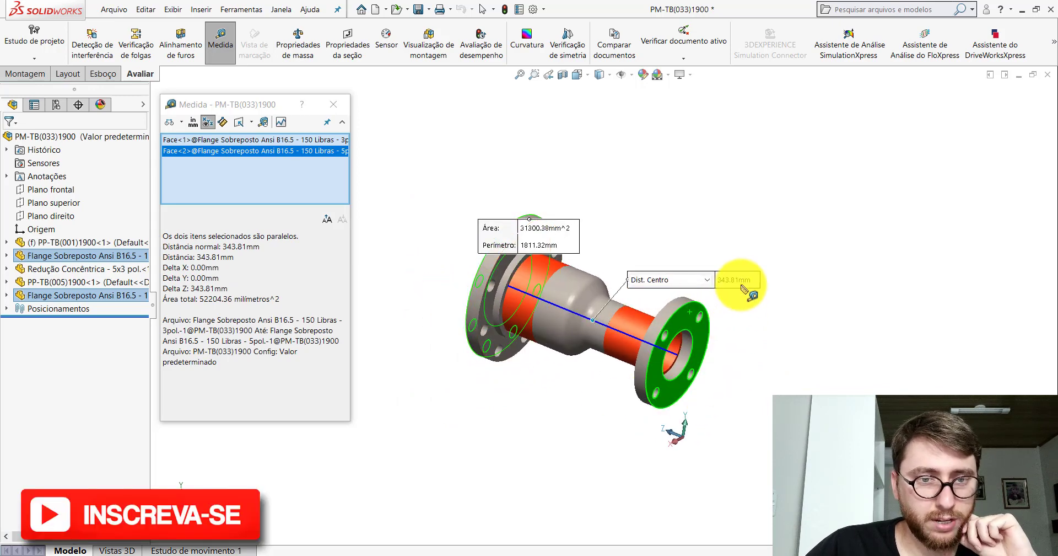
pyautogui.click(332, 107)
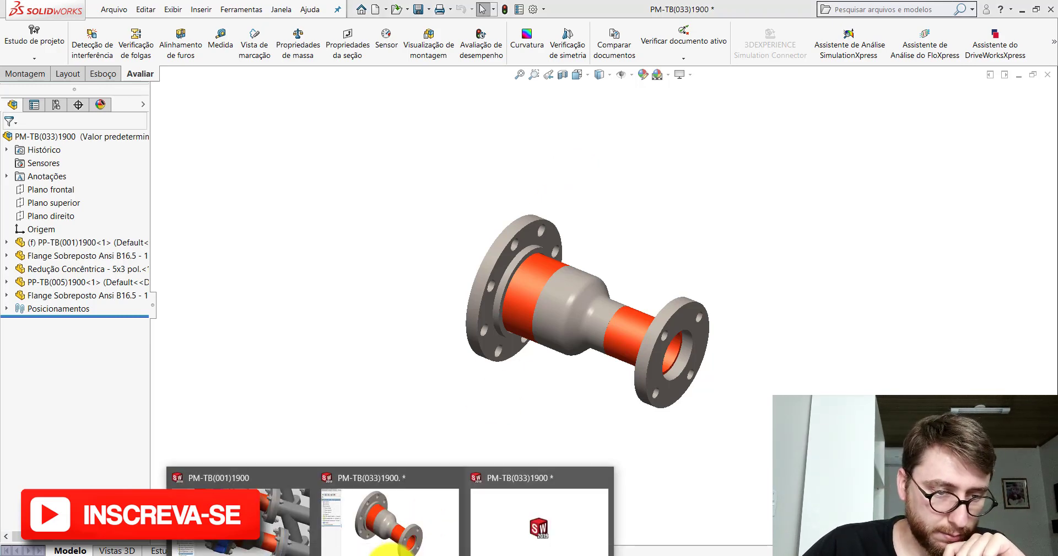
# - Go back to the rebuilt reducer "PM-TB(033)1900." and measure its flange-to-flange distance again for comparison with the original
pyautogui.click(392, 548)
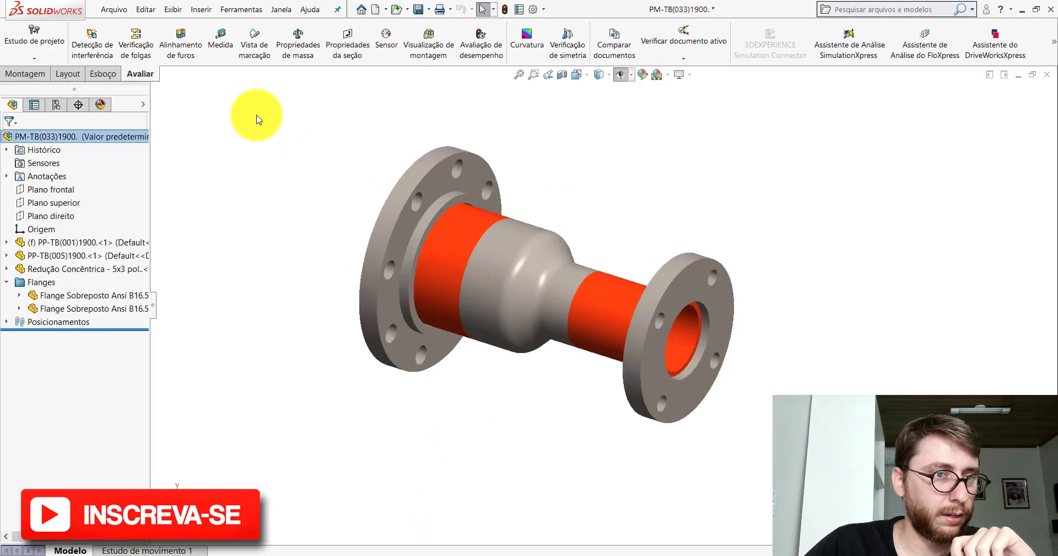
pyautogui.click(219, 45)
pyautogui.click(697, 288)
pyautogui.moveTo(697, 288); pyautogui.dragTo(568, 264, button='middle')
pyautogui.click(517, 240)
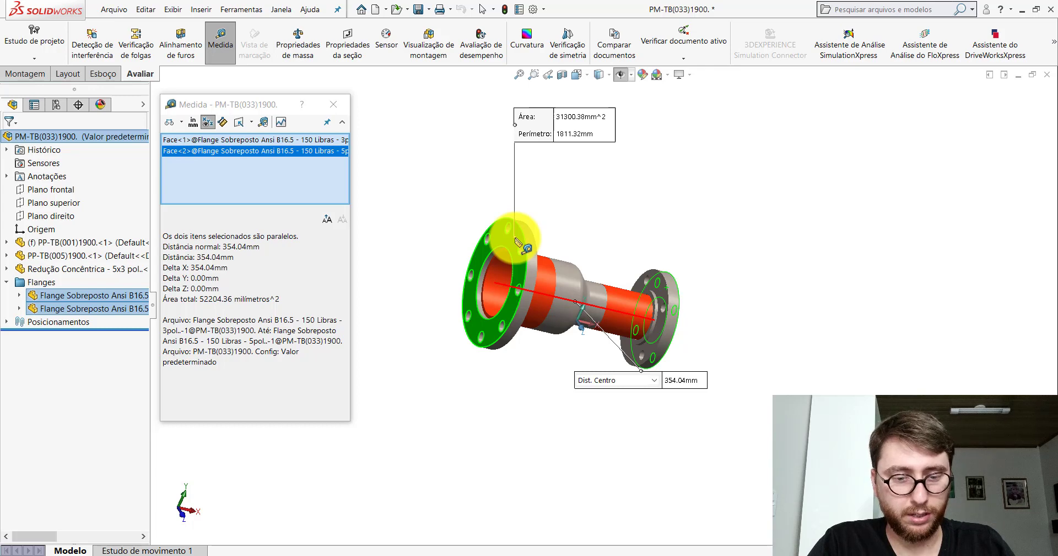
pyautogui.click(334, 104)
# - Display the dimensions of the 3-inch pipe PP-TB(001)1900 to examine its extrusion length
pyautogui.scroll(-3, 612, 320)
pyautogui.click(625, 286)
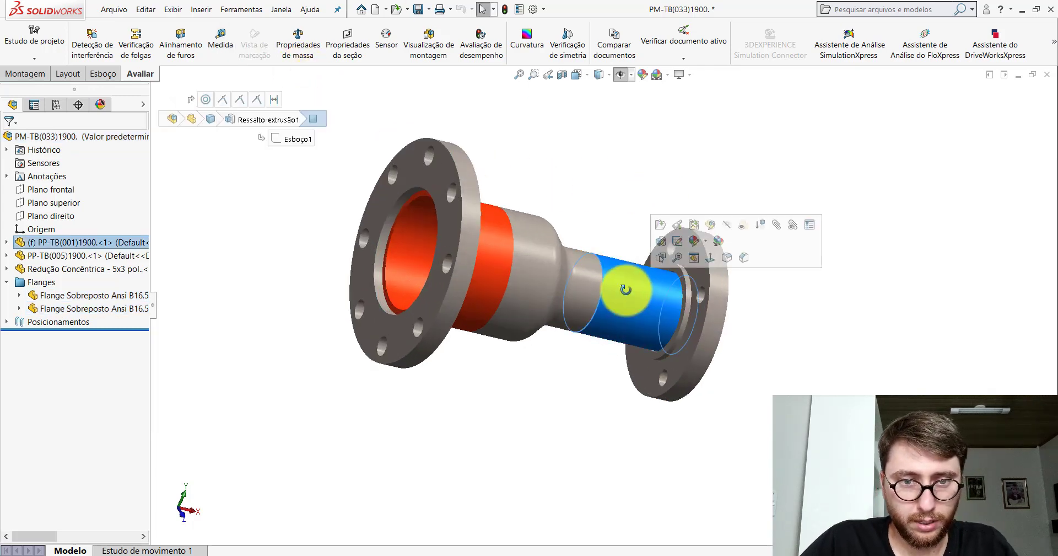
pyautogui.doubleClick(624, 283)
pyautogui.moveTo(623, 283); pyautogui.dragTo(617, 306, button='middle')
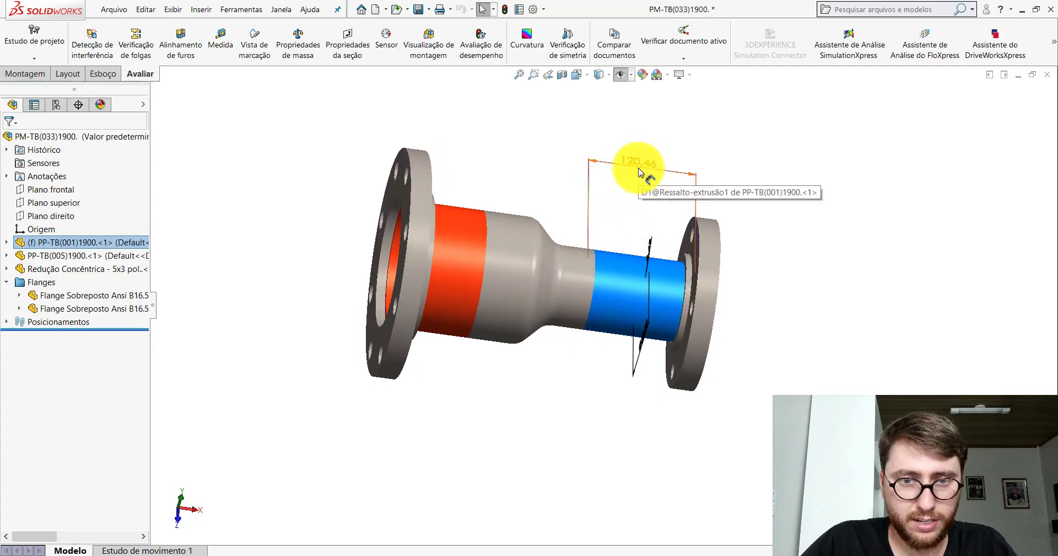
pyautogui.click(797, 309)
# - Shorten the extrusion length of the 5-inch pipe PP-TB(005)1900 by subtracting 10.33 mm from its dimension, and rebuild the reducer assembly
pyautogui.scroll(-3, 489, 255)
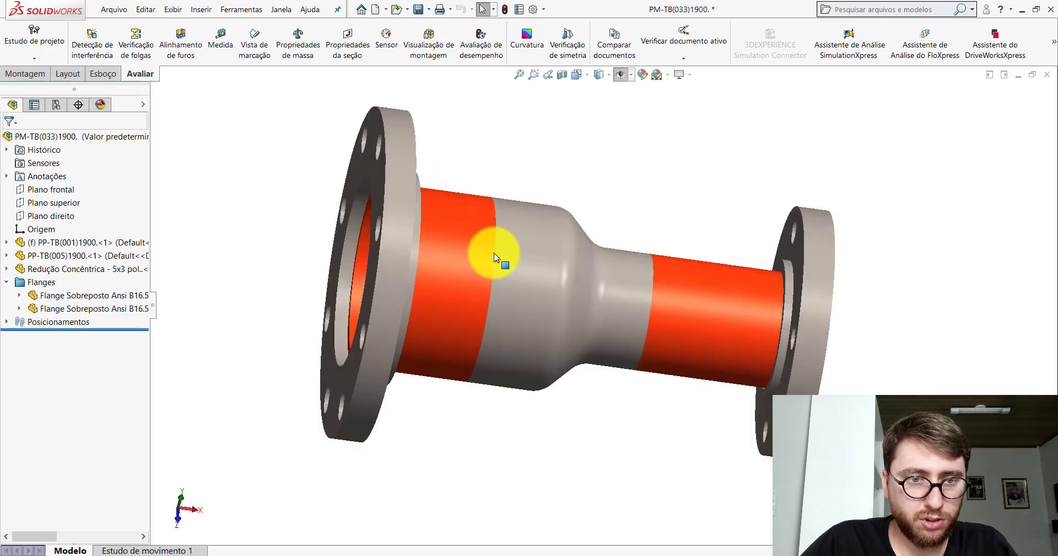
pyautogui.click(456, 210)
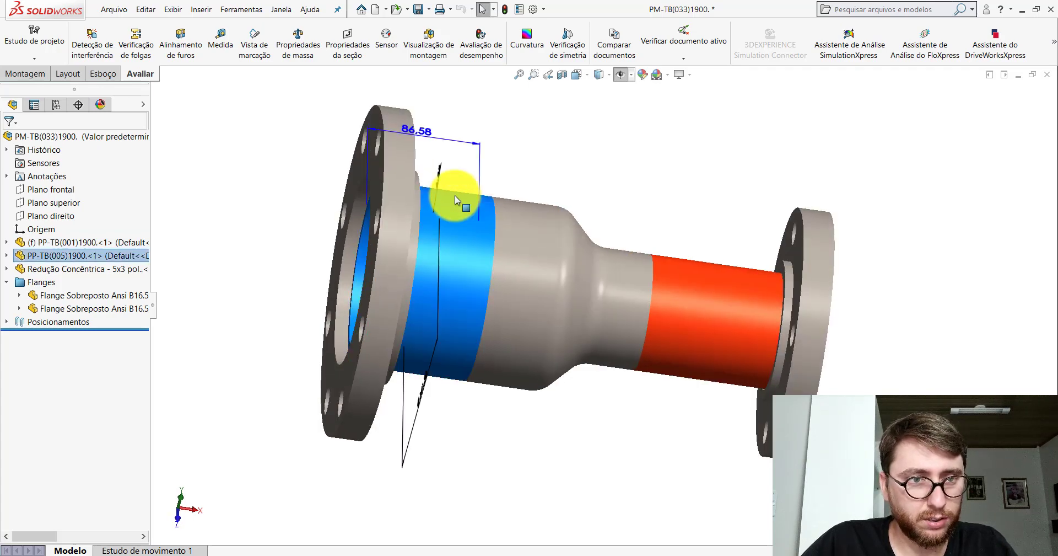
pyautogui.doubleClick(425, 131)
pyautogui.click(422, 150)
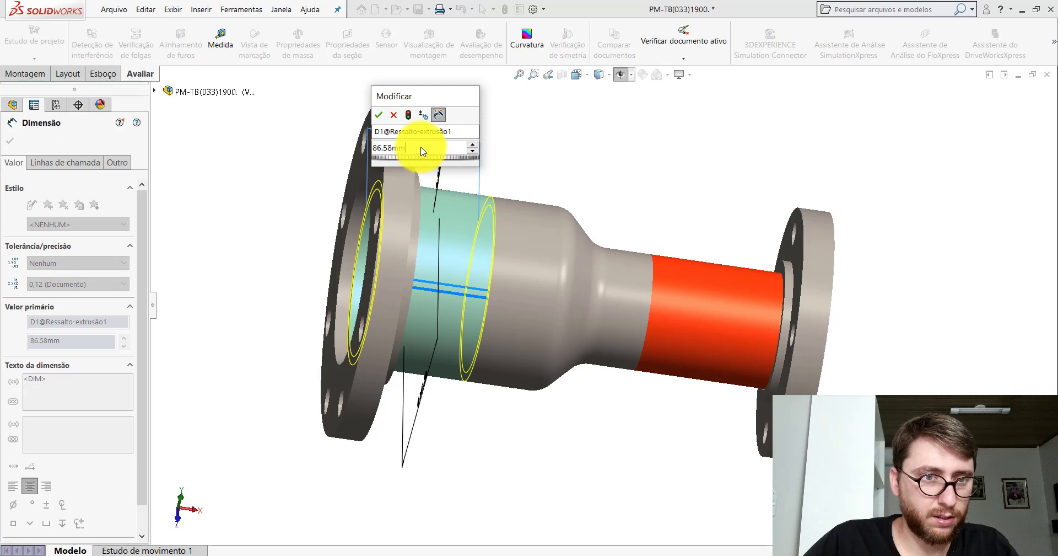
pyautogui.write('-10.33')
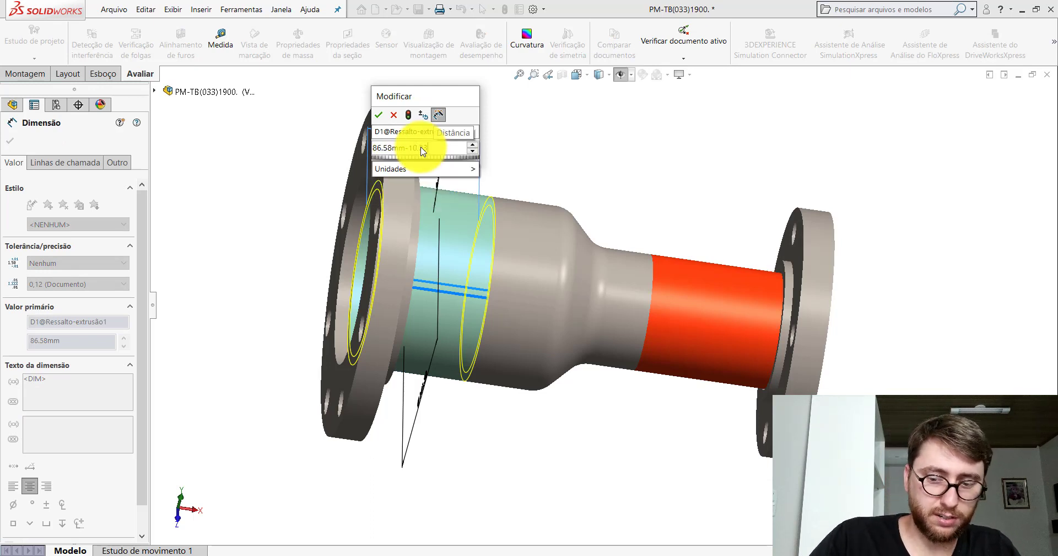
pyautogui.press('Return')
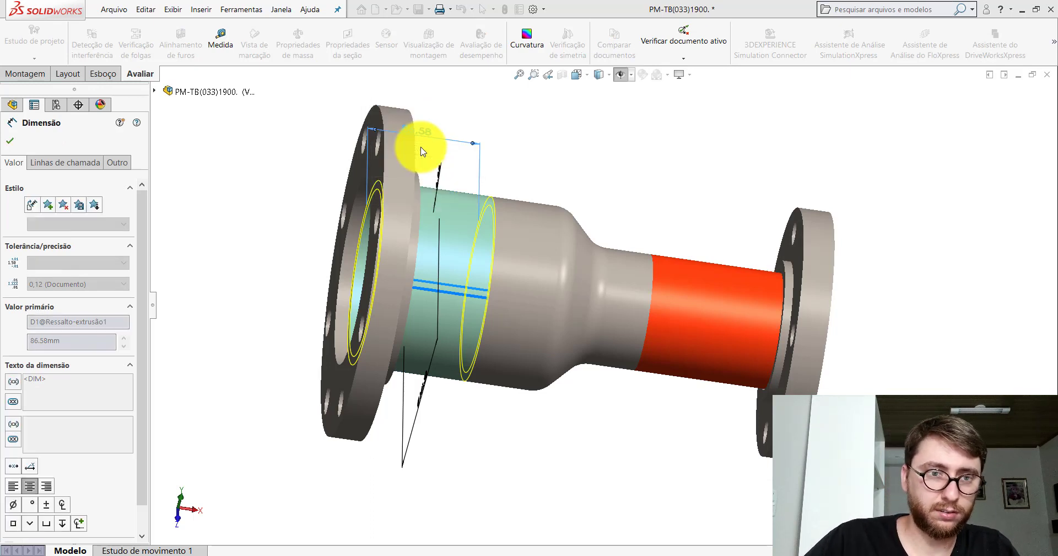
pyautogui.click(578, 146)
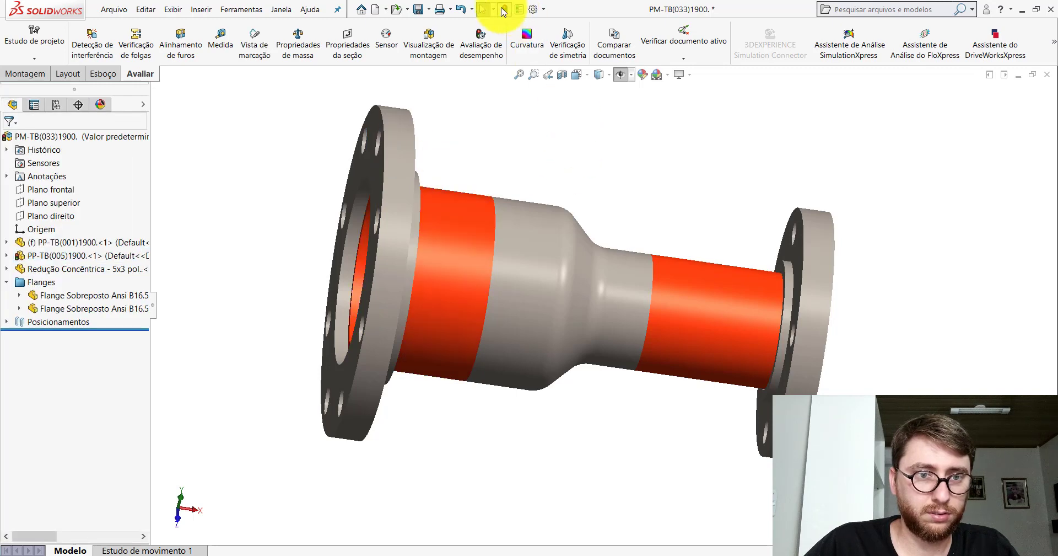
pyautogui.click(503, 10)
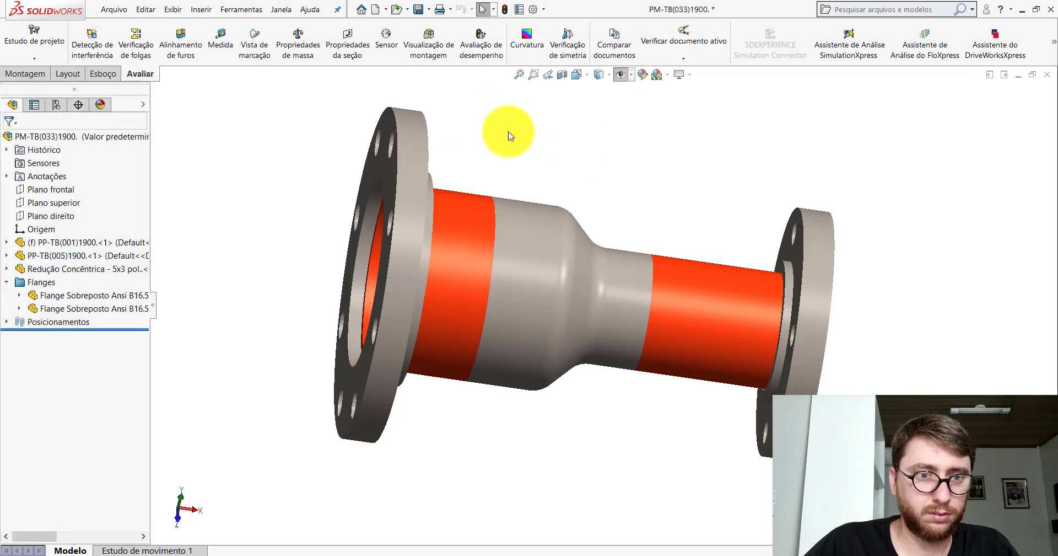
# - Collapse the Flanges folder in the feature tree and set the shortened reducer assembly to the isometric view for inspection
pyautogui.click(6, 284)
pyautogui.click(452, 223)
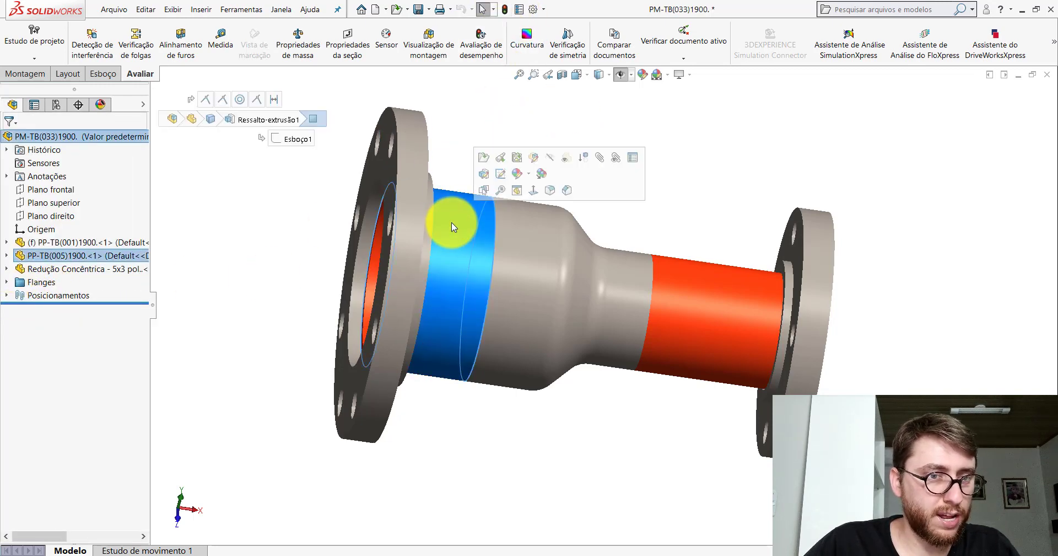
pyautogui.click(248, 210)
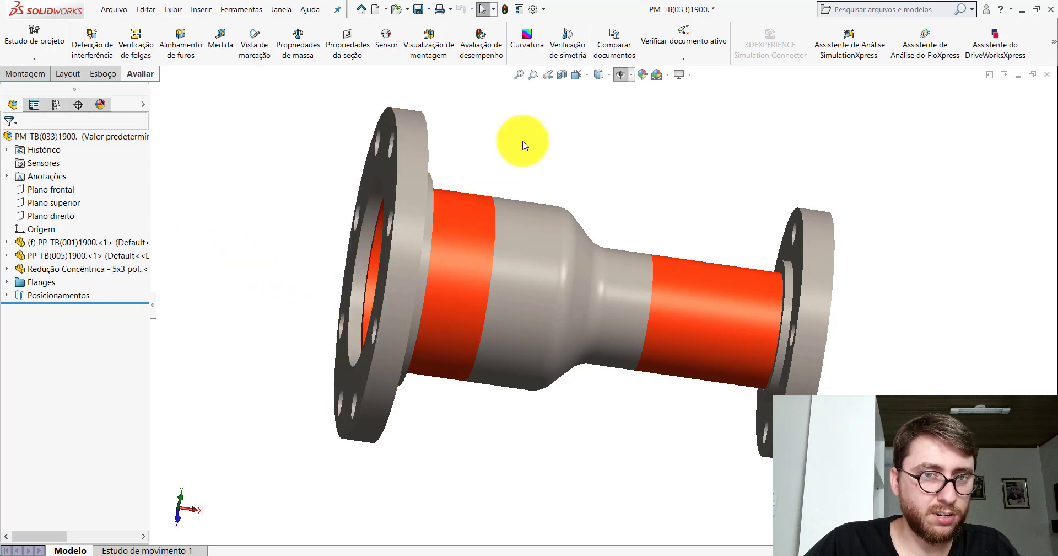
pyautogui.click(578, 75)
pyautogui.click(634, 113)
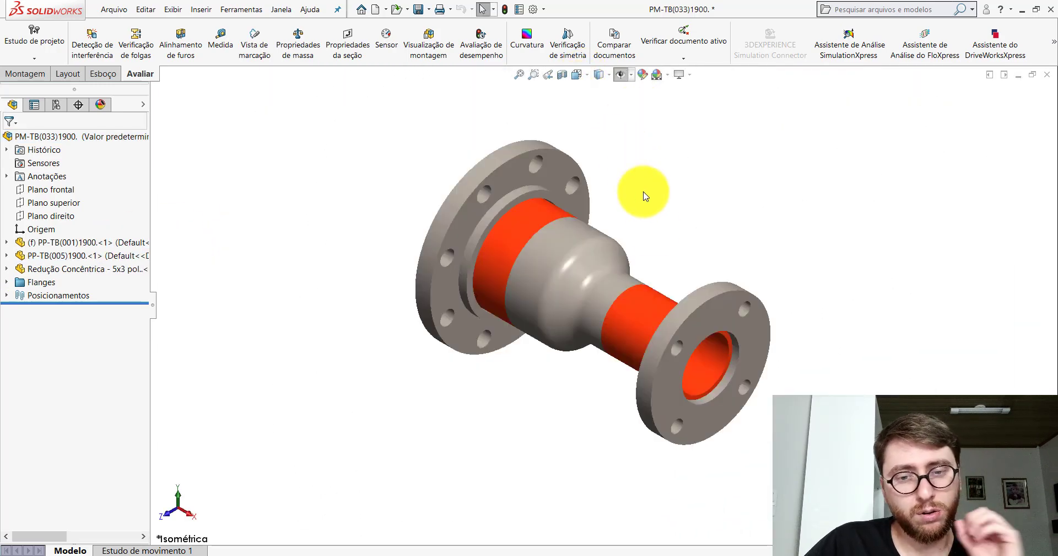
pyautogui.scroll(-2, 657, 285)
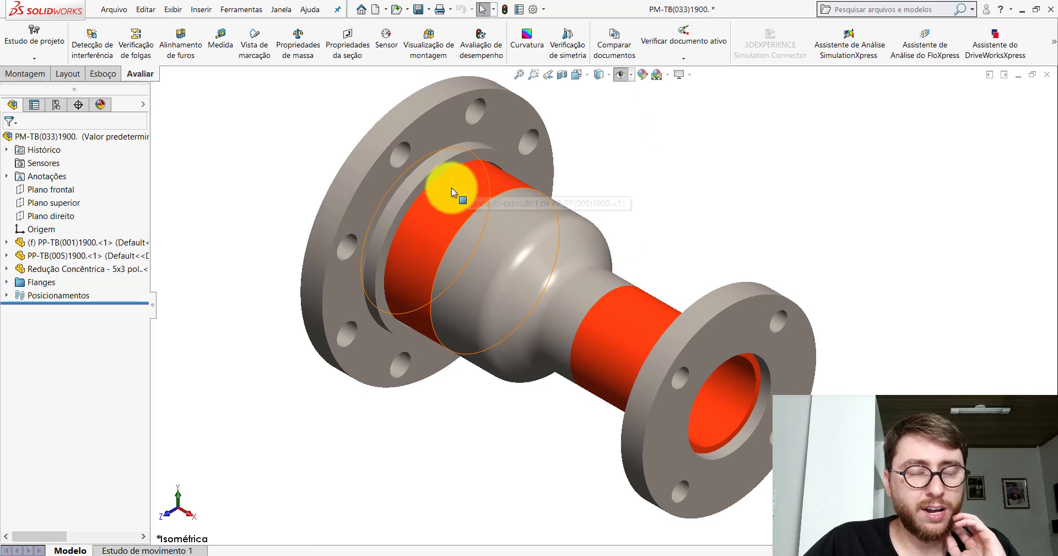
pyautogui.moveTo(513, 180)
pyautogui.mouseDown(button='middle')
pyautogui.moveTo(524, 141)
pyautogui.moveTo(626, 107)
pyautogui.moveTo(501, 177)
pyautogui.mouseUp(button='middle')
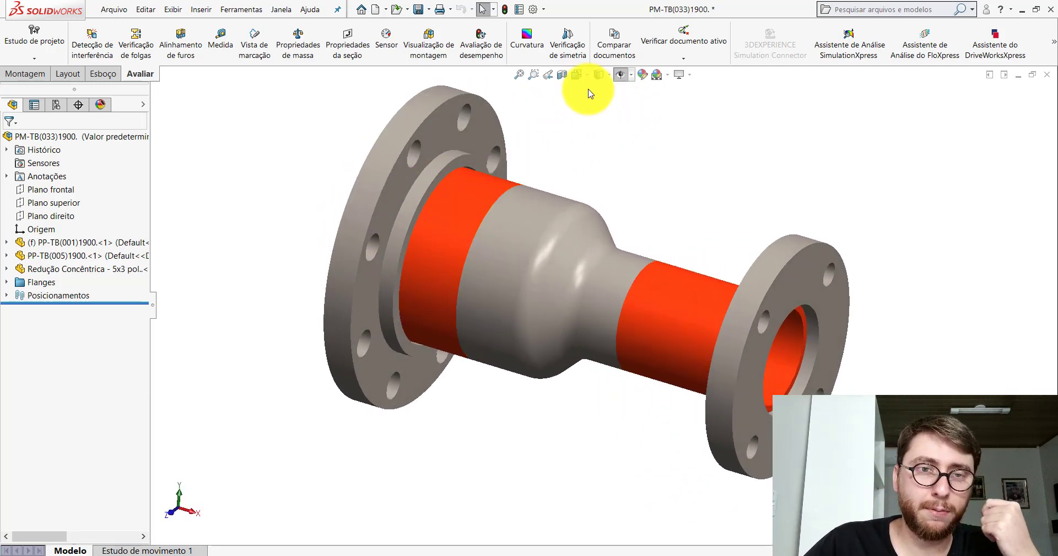
# - Set the reducer to the isometric view, check the 5-inch pipe's dimensions, and save the assembly PM-TB(033)1900
pyautogui.click(577, 75)
pyautogui.click(640, 100)
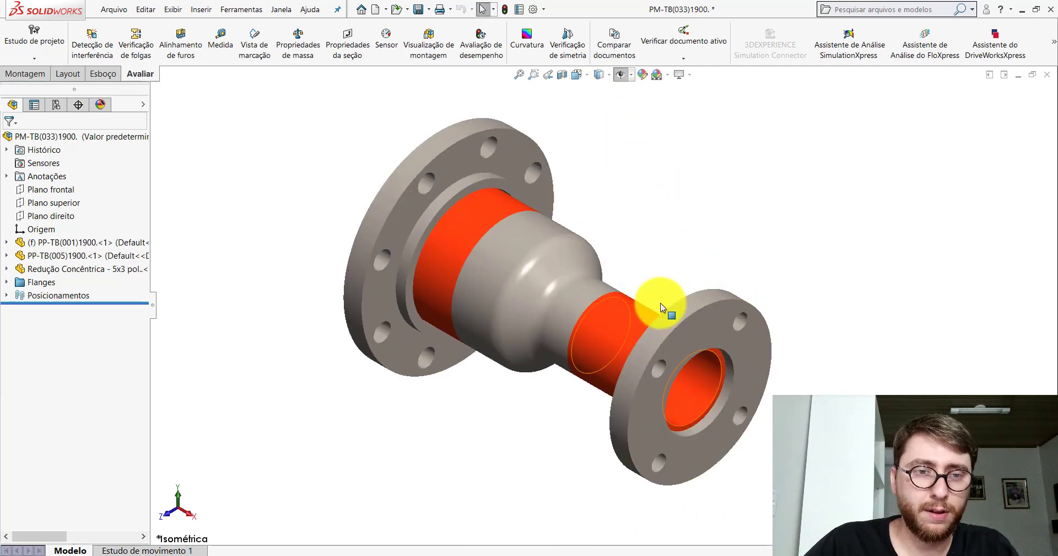
pyautogui.click(499, 202)
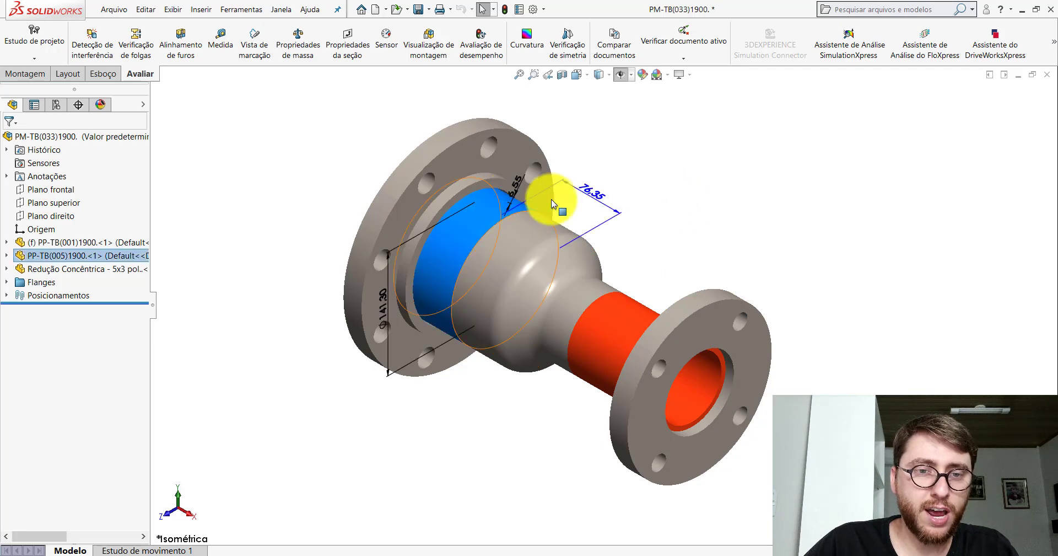
pyautogui.click(659, 141)
pyautogui.click(419, 10)
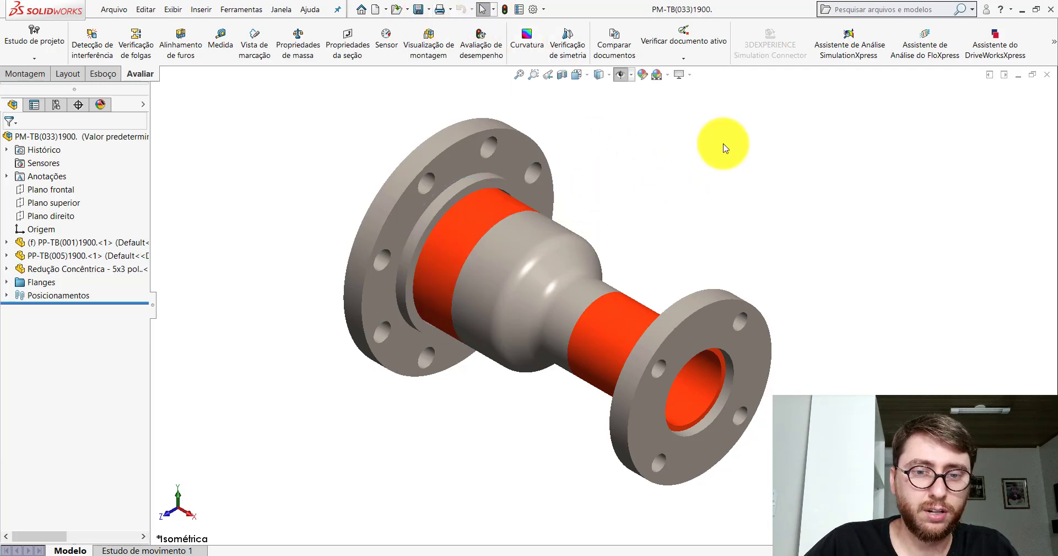
# - Close the rebuilt and original reducer assemblies, discarding the changes to the original PM-TB(033)1900
pyautogui.click(1048, 76)
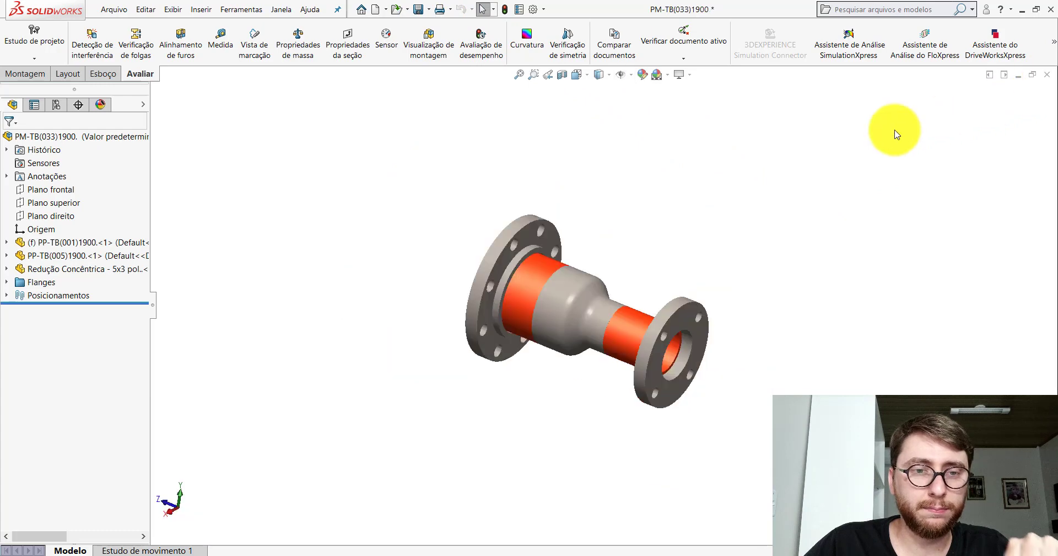
pyautogui.click(1047, 75)
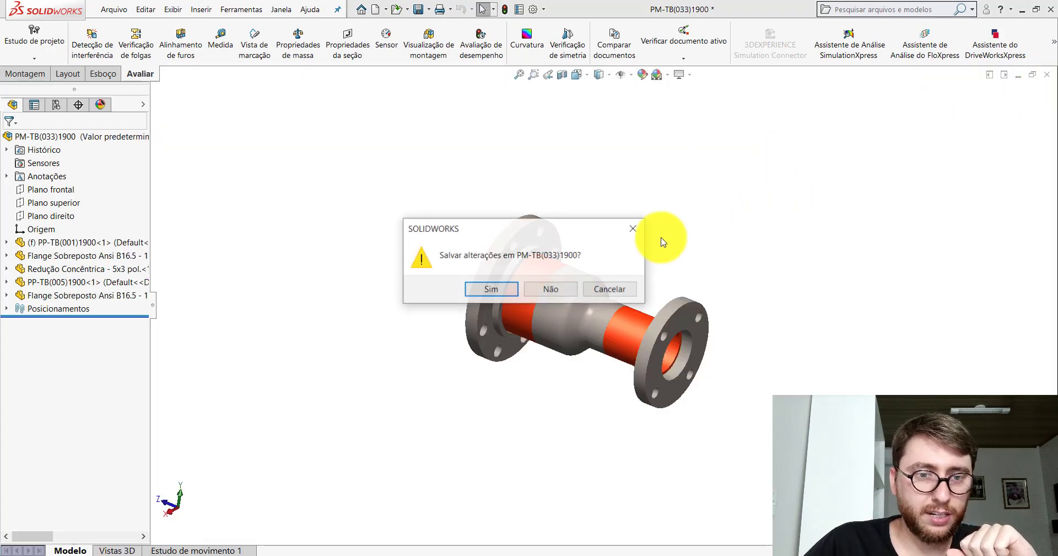
pyautogui.click(554, 290)
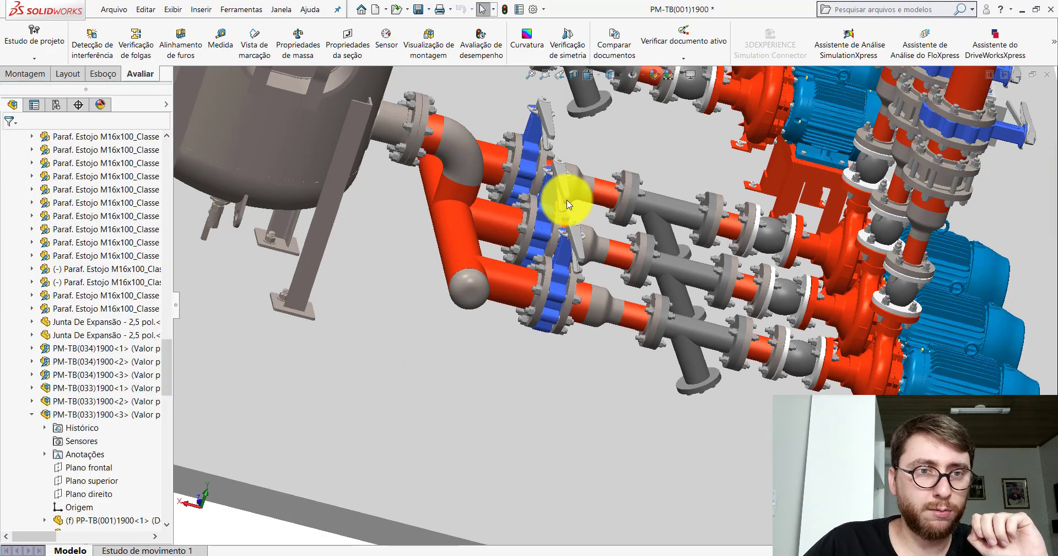
# - Open the reducer assembly "PM-TB(032)1900." from the PM-TB(001)1900 folder on the desktop
pyautogui.click(395, 8)
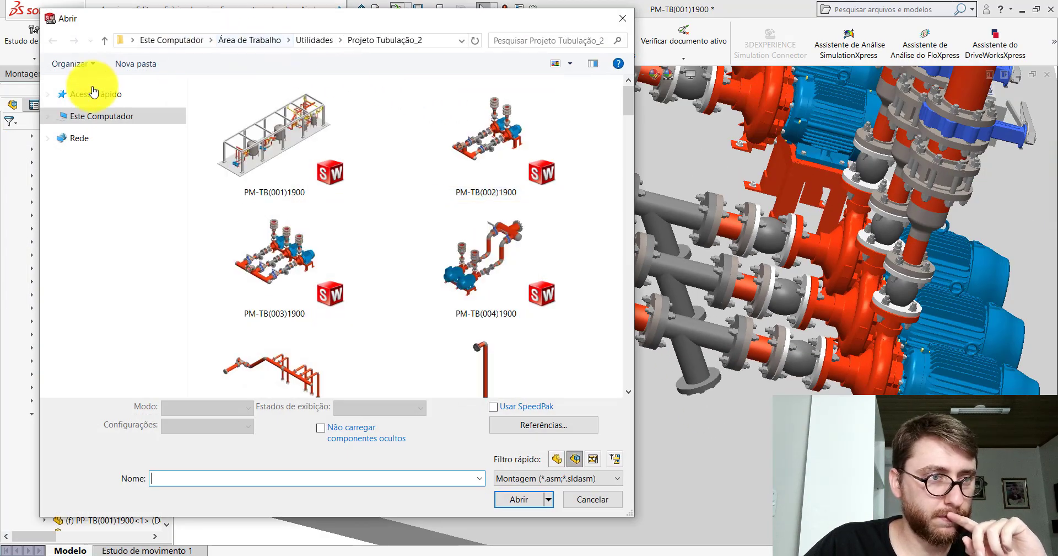
pyautogui.click(48, 94)
pyautogui.click(82, 111)
pyautogui.doubleClick(246, 88)
pyautogui.moveTo(628, 113); pyautogui.dragTo(642, 193)
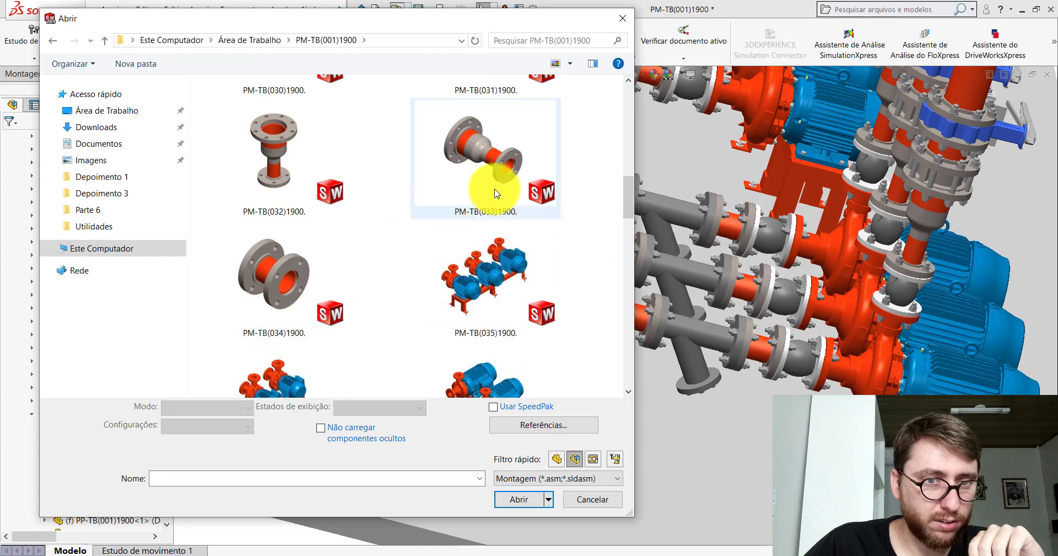
pyautogui.doubleClick(285, 171)
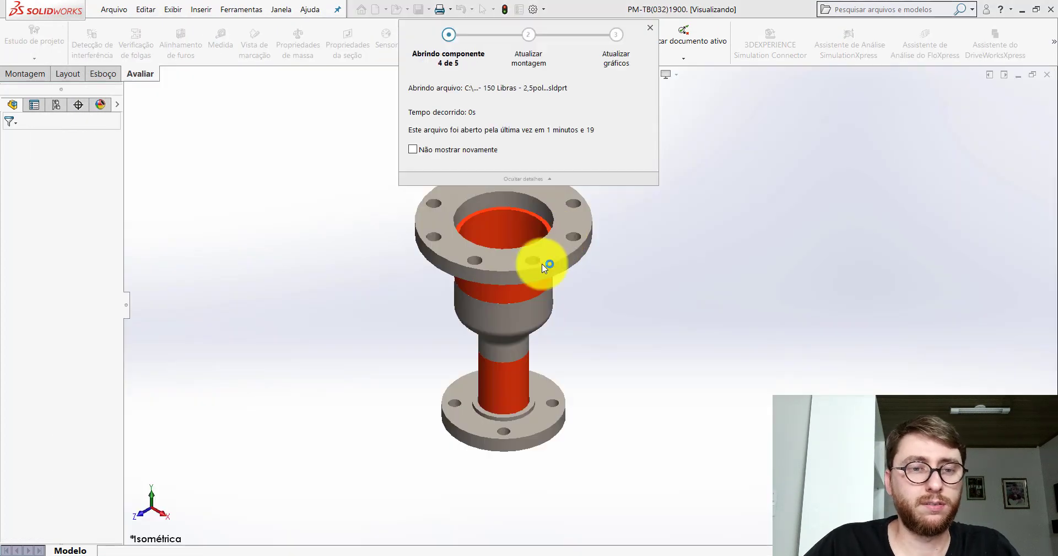
# - Inspect the 5-inch pipe PP-TB(005)1900 in the opened reducer and set the assembly to the isometric view
pyautogui.click(501, 295)
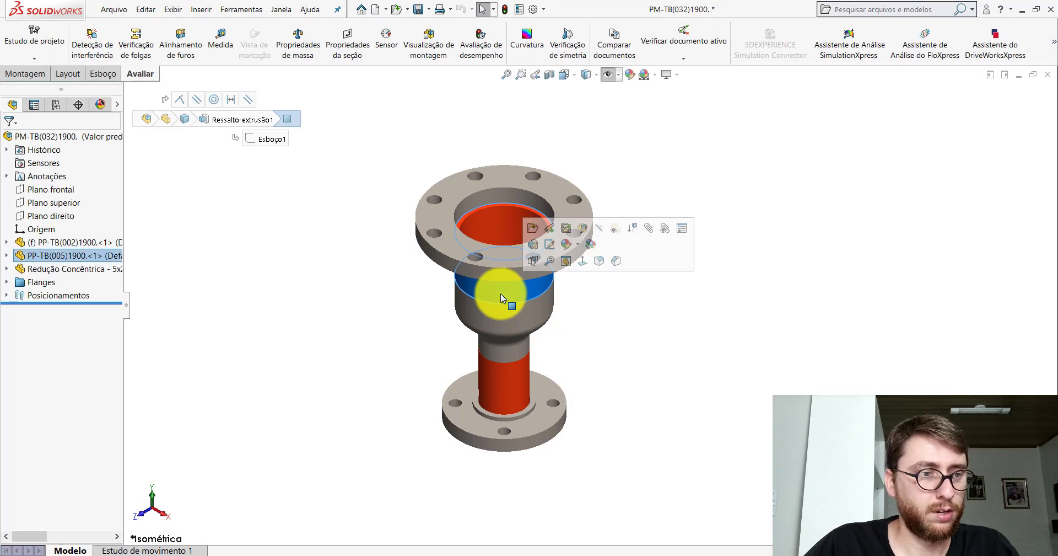
pyautogui.click(347, 307)
pyautogui.click(503, 294)
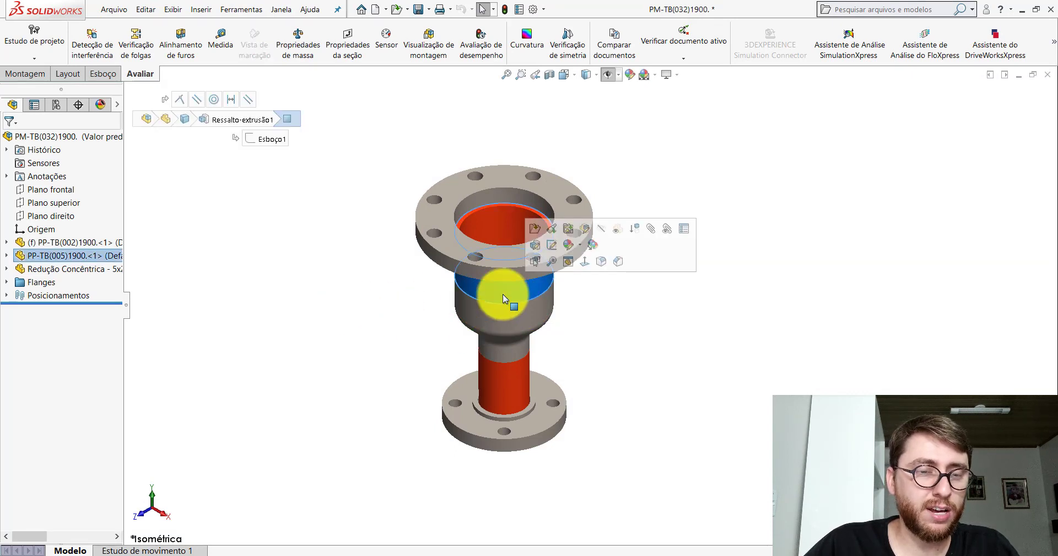
pyautogui.moveTo(501, 314); pyautogui.dragTo(544, 300, button='middle')
pyautogui.click(563, 74)
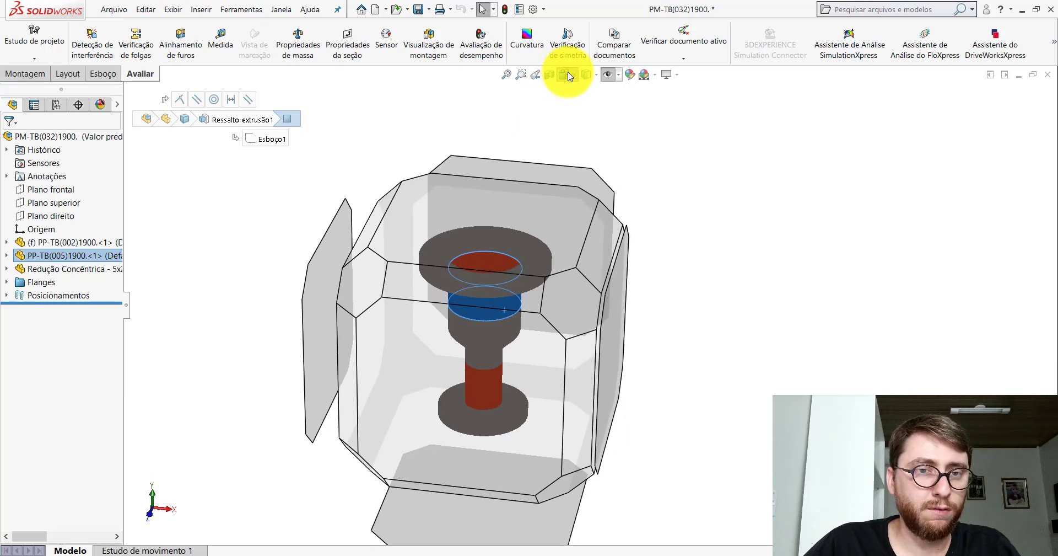
pyautogui.click(627, 106)
pyautogui.click(425, 158)
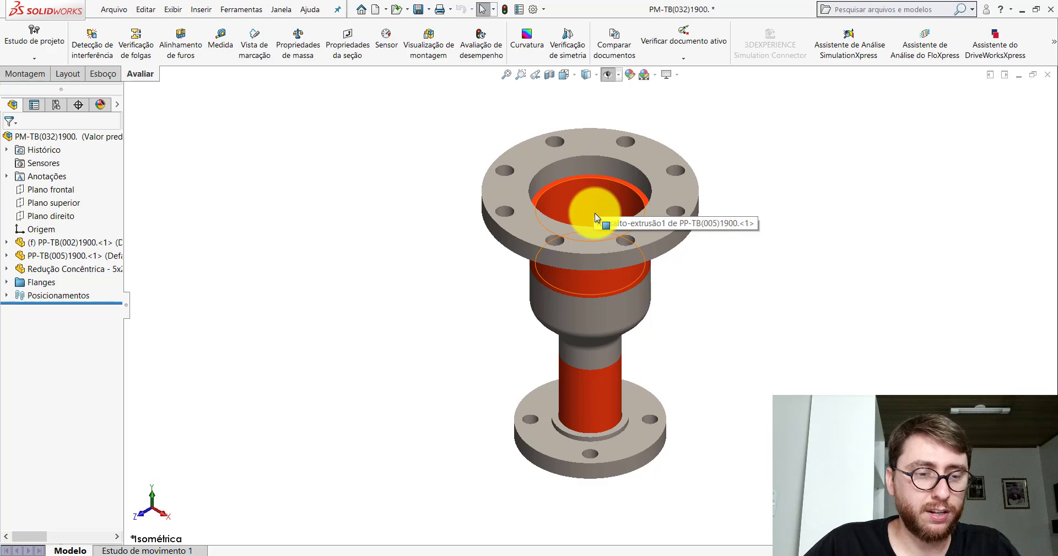
# - Switch to main assembly PM-TB(001)1900 to examine the piping around the pumps, and return to reducer PM-TB(032)1900
pyautogui.hotkey('ctrl', 'Tab')
pyautogui.scroll(3, 652, 228)
pyautogui.scroll(-2, 649, 285)
pyautogui.scroll(3, 689, 254)
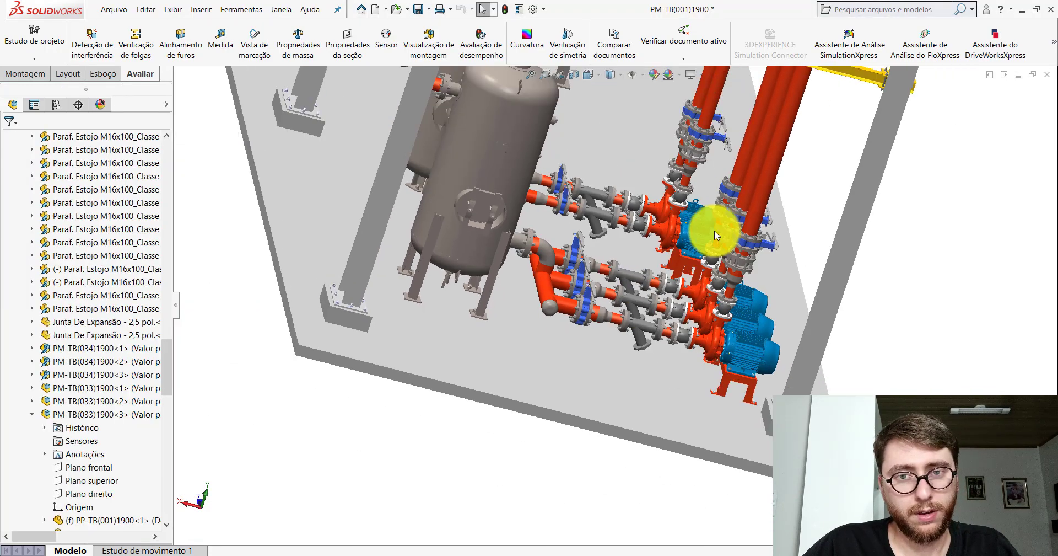
pyautogui.moveTo(714, 230); pyautogui.dragTo(716, 201, button='middle')
pyautogui.scroll(-2, 677, 176)
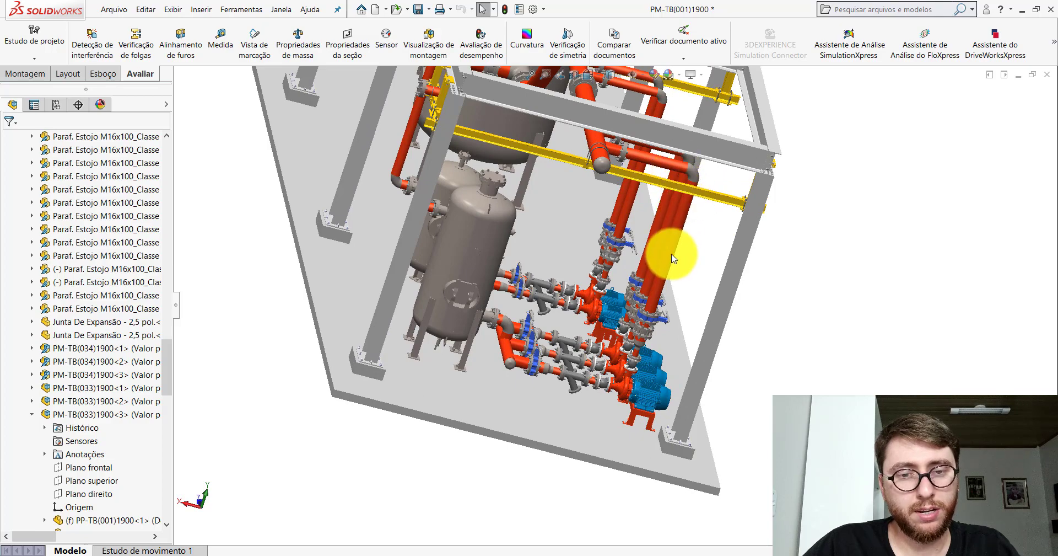
pyautogui.scroll(-3, 643, 314)
pyautogui.moveTo(643, 314); pyautogui.dragTo(614, 303, button='middle')
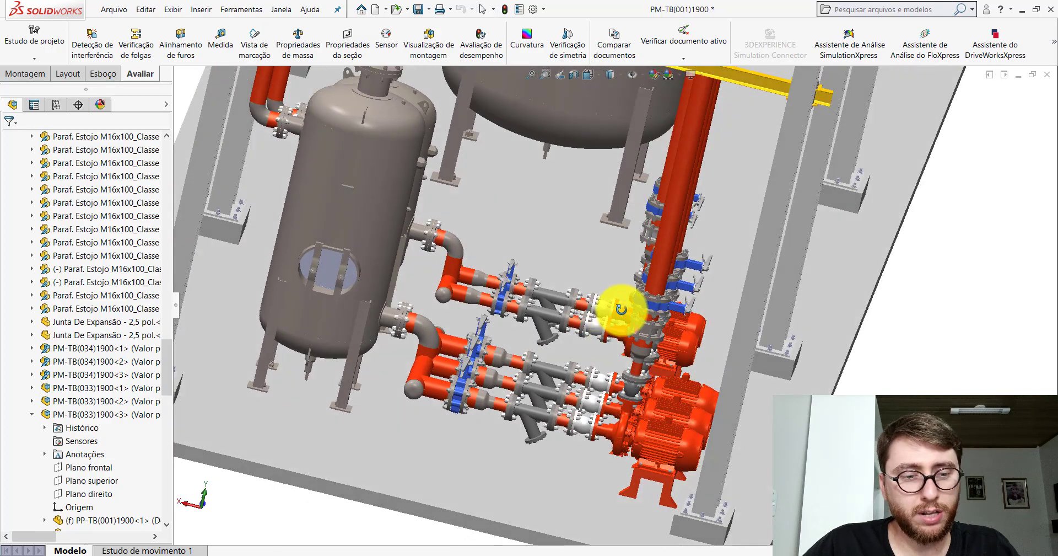
pyautogui.moveTo(402, 551)
pyautogui.click(465, 515)
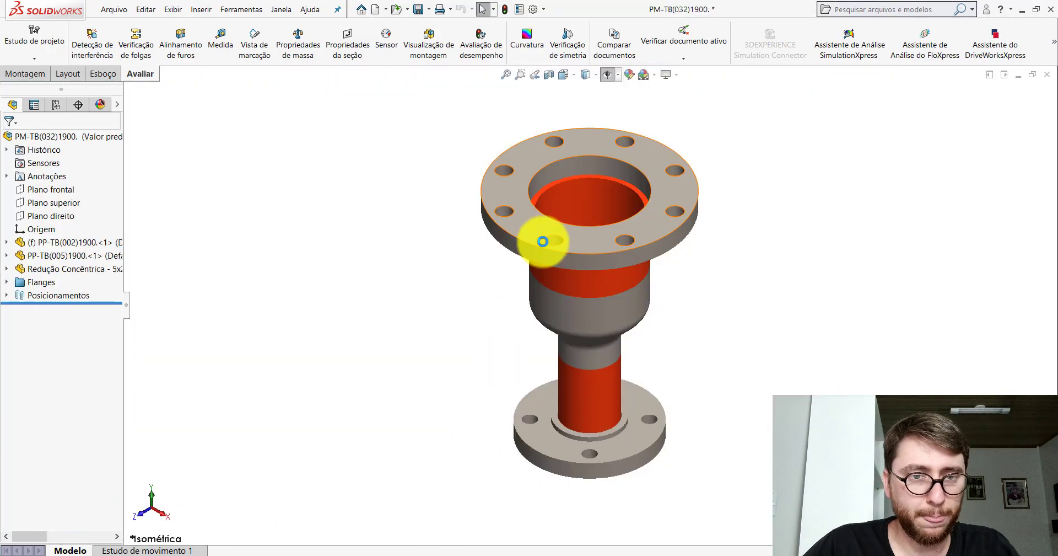
# - Examine the 5-inch flange end and the 2.5-inch pipe PP-TB(002)1900 of the reducer
pyautogui.scroll(2, 551, 248)
pyautogui.scroll(-4, 610, 280)
pyautogui.click(571, 335)
pyautogui.click(354, 301)
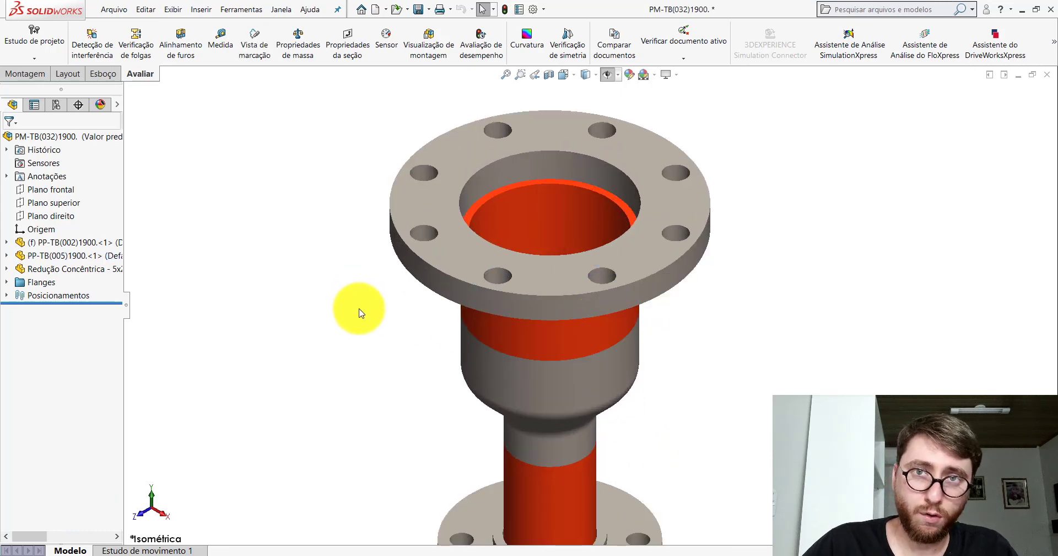
pyautogui.scroll(1, 437, 283)
pyautogui.click(574, 428)
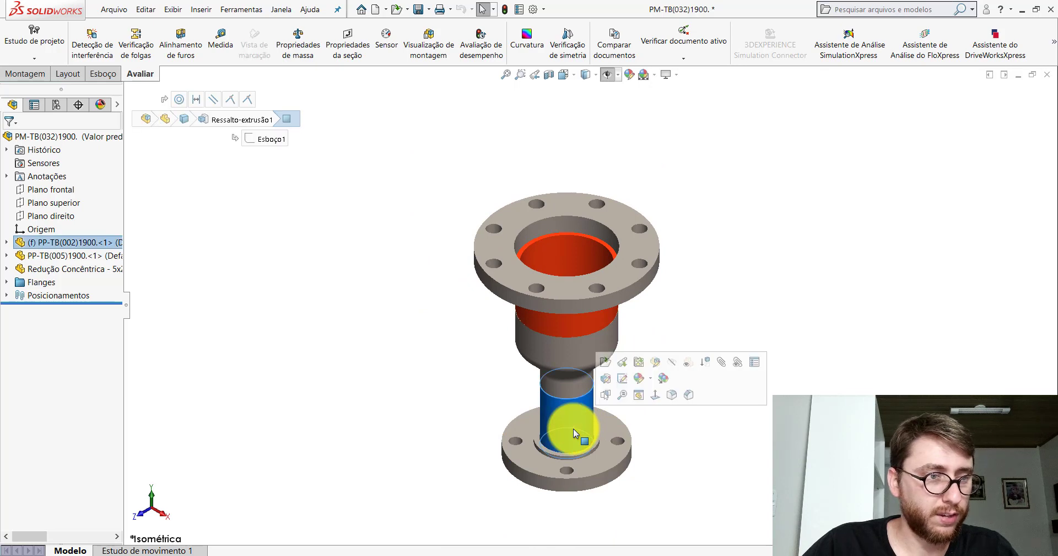
pyautogui.click(342, 359)
# - Measure the distance from the 2.5-inch pipe's end face to the outer face of its flange
pyautogui.moveTo(555, 424); pyautogui.dragTo(645, 213, button='middle')
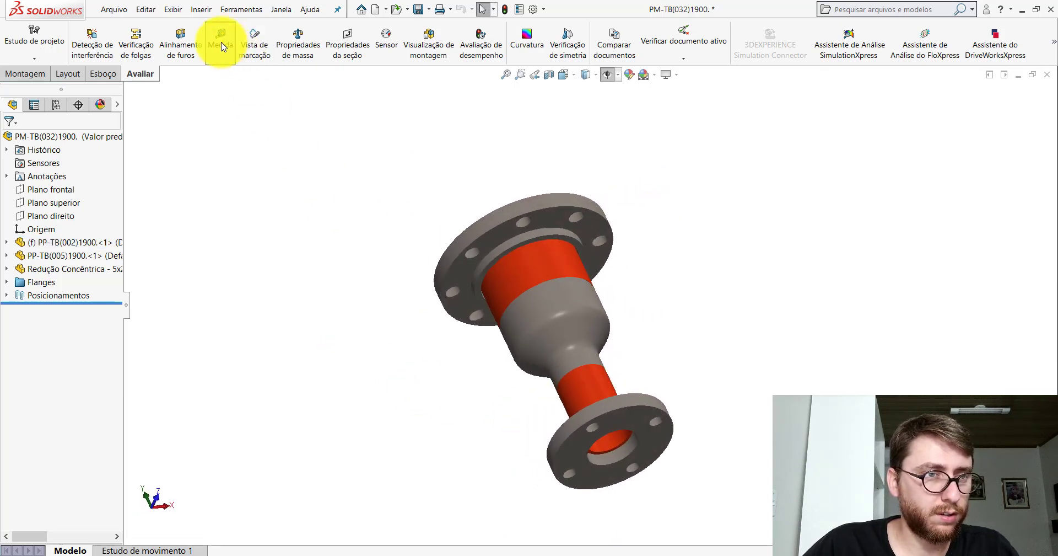
pyautogui.click(221, 45)
pyautogui.scroll(-8, 617, 405)
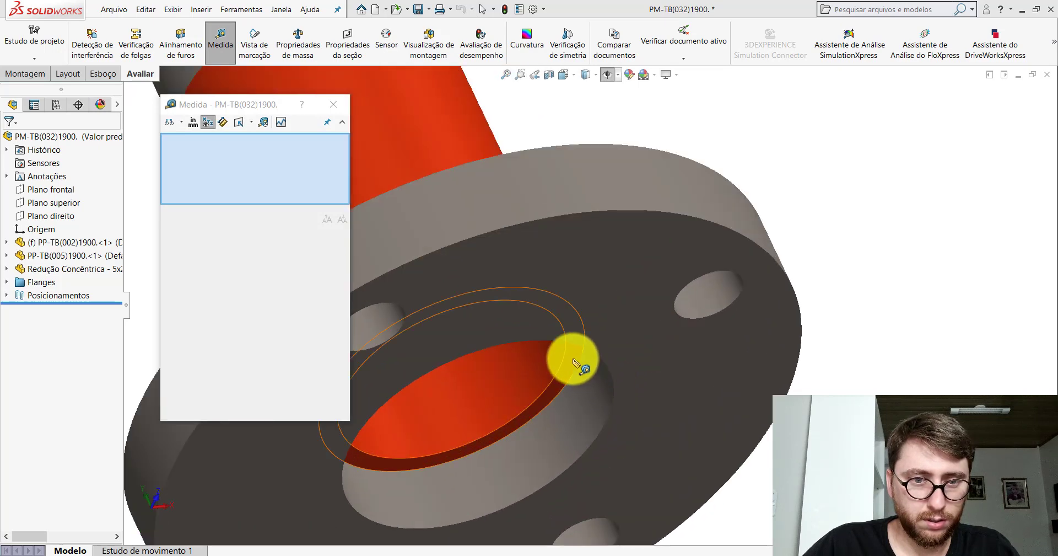
pyautogui.click(576, 364)
pyautogui.click(614, 352)
pyautogui.scroll(1, 615, 353)
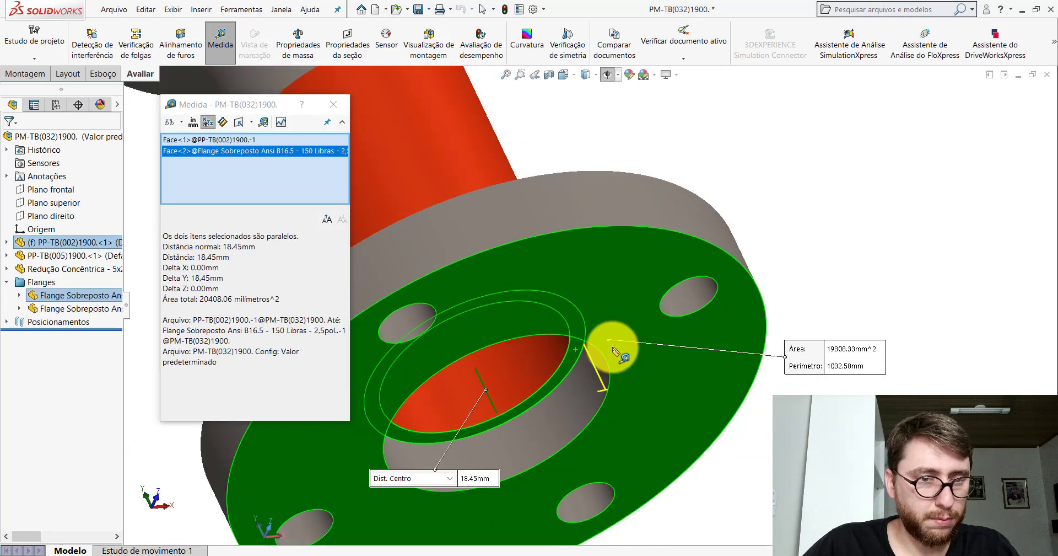
pyautogui.click(333, 104)
# - Measure the distance between the outer faces of the 5-inch and 2.5-inch flanges
pyautogui.scroll(6, 559, 138)
pyautogui.moveTo(591, 181); pyautogui.dragTo(621, 199, button='middle')
pyautogui.scroll(3, 590, 211)
pyautogui.scroll(-5, 553, 222)
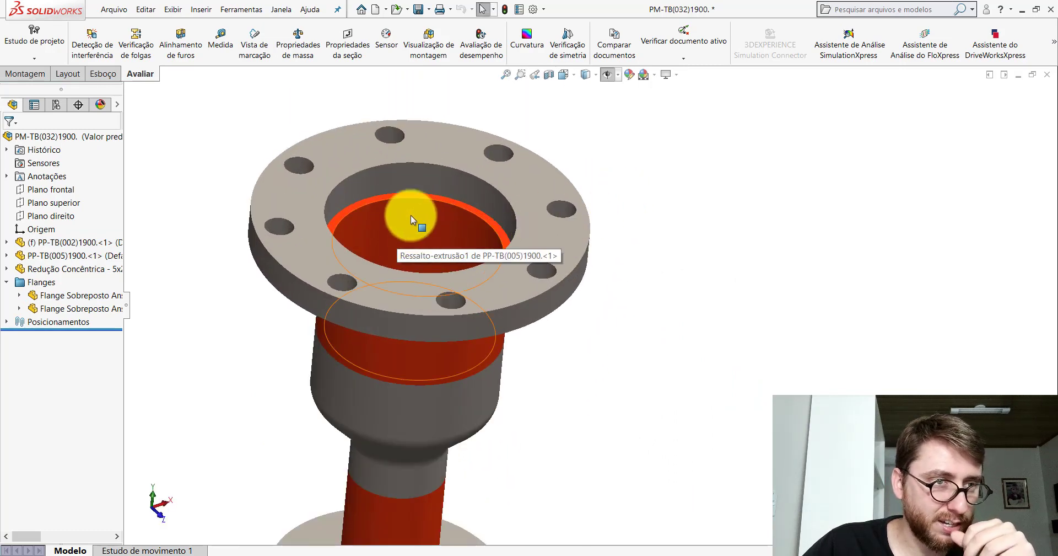
pyautogui.click(222, 42)
pyautogui.scroll(4, 574, 232)
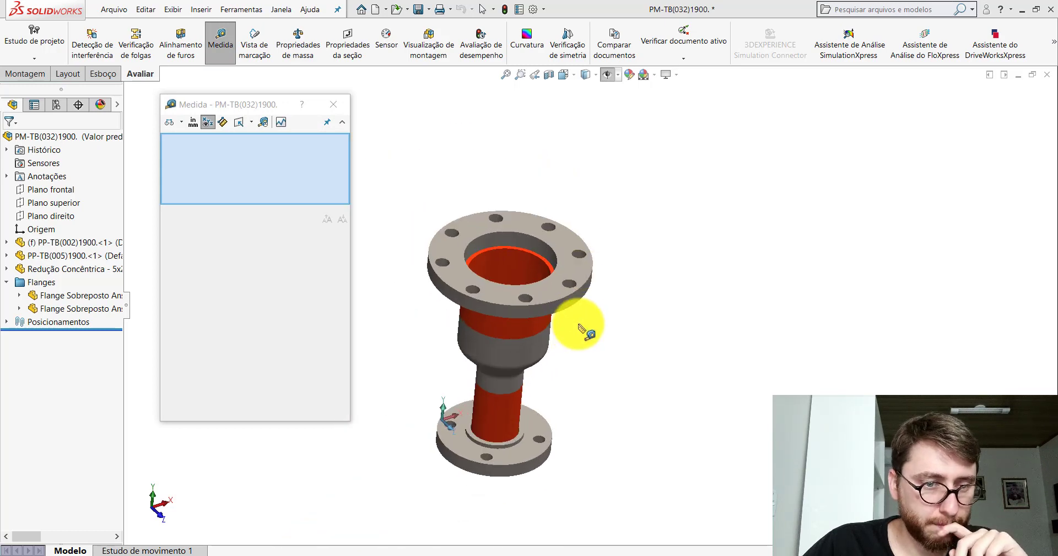
pyautogui.moveTo(581, 329); pyautogui.dragTo(573, 283, button='middle')
pyautogui.click(568, 237)
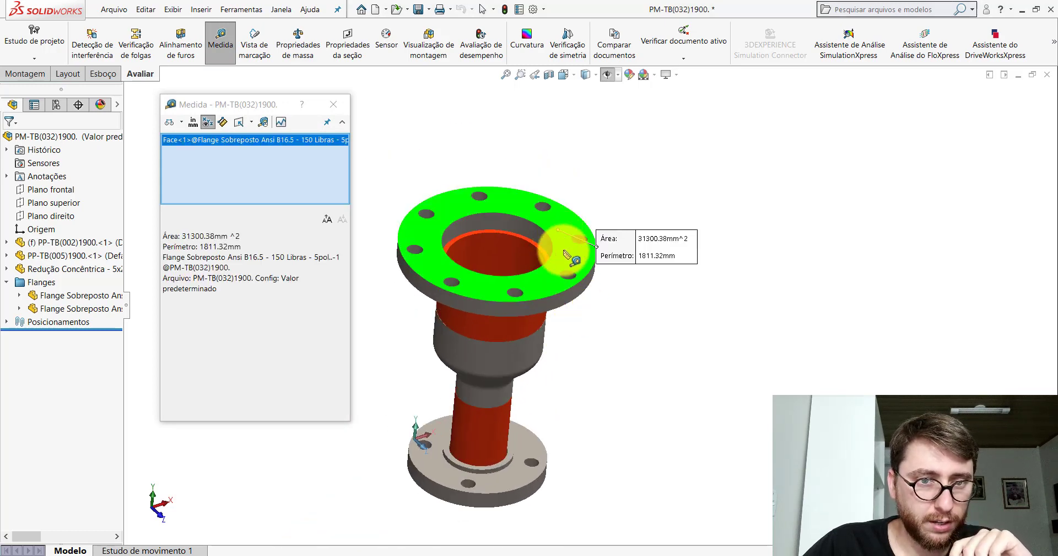
pyautogui.moveTo(562, 331); pyautogui.dragTo(577, 235, button='middle')
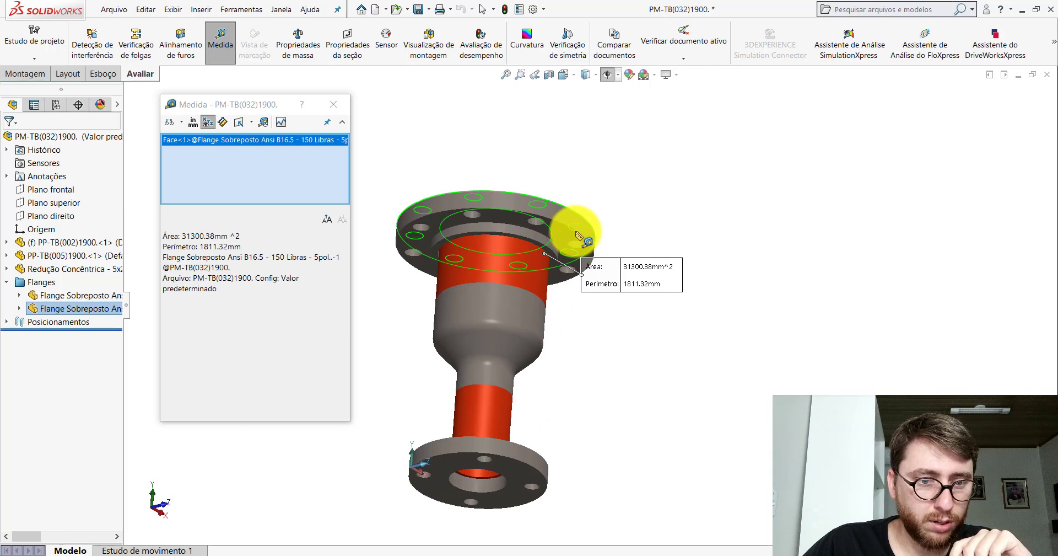
pyautogui.click(522, 468)
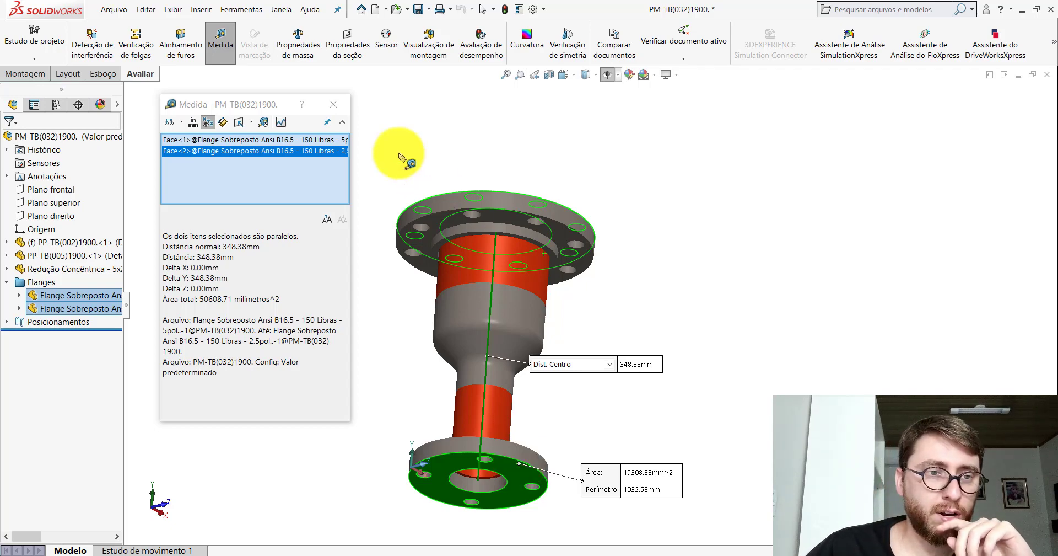
pyautogui.click(333, 104)
# - List the mates of the 5-inch flange and delete its distance mate Distância2 to pipe PP-TB(005)1900
pyautogui.moveTo(579, 276); pyautogui.dragTo(567, 399, button='middle')
pyautogui.scroll(-5, 532, 246)
pyautogui.rightClick(559, 158)
pyautogui.click(703, 113)
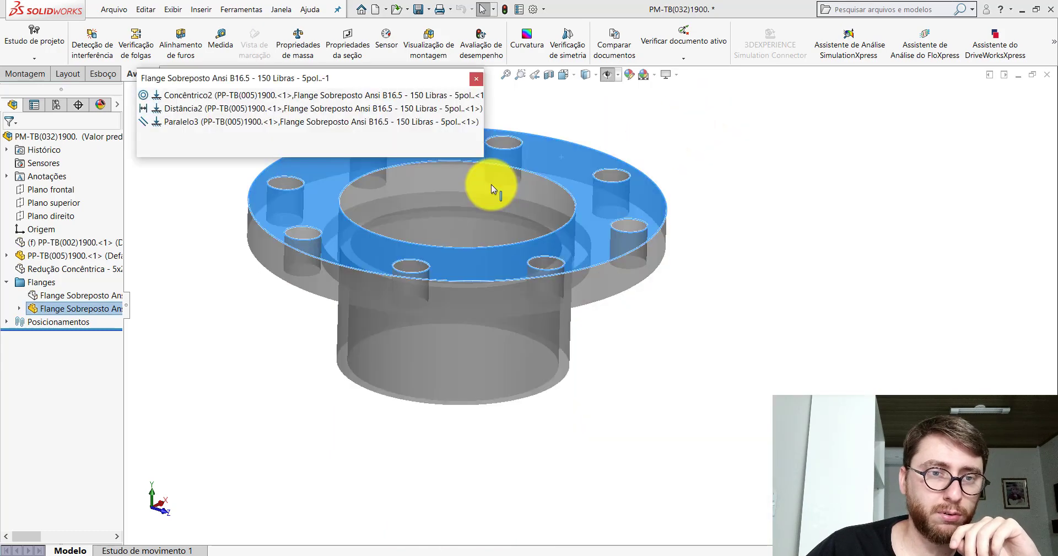
pyautogui.click(173, 110)
pyautogui.rightClick(172, 110)
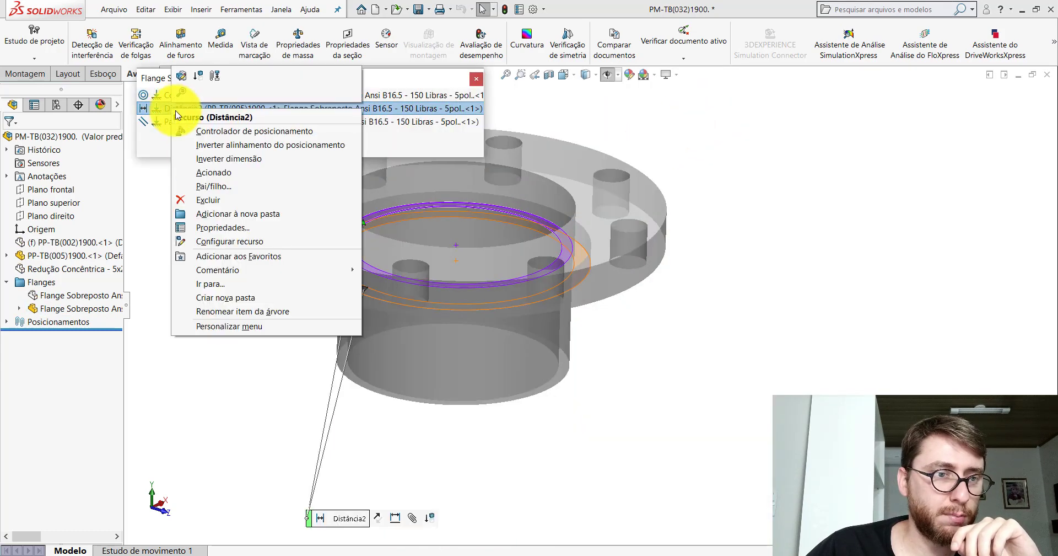
pyautogui.click(208, 192)
pyautogui.click(476, 79)
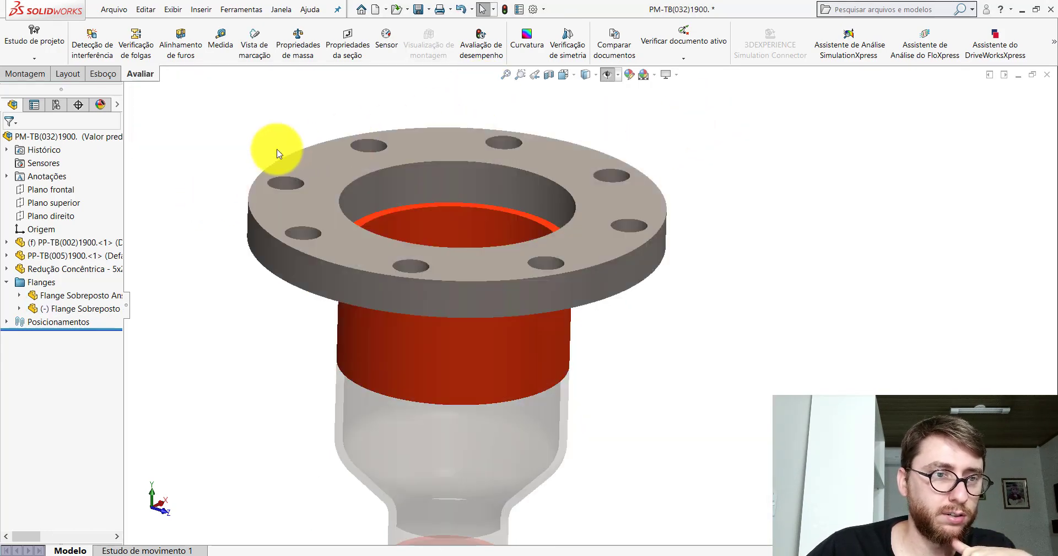
# - Add a 10 mm distance mate between the 5-inch pipe's end face and the outer face of its flange
pyautogui.click(47, 74)
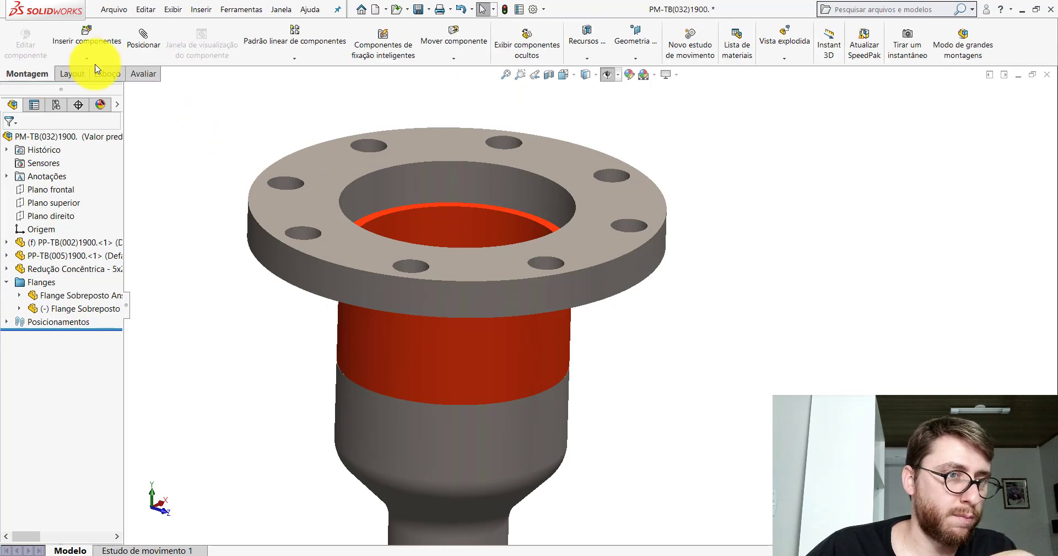
pyautogui.click(143, 37)
pyautogui.scroll(-5, 522, 223)
pyautogui.click(518, 234)
pyautogui.scroll(6, 521, 236)
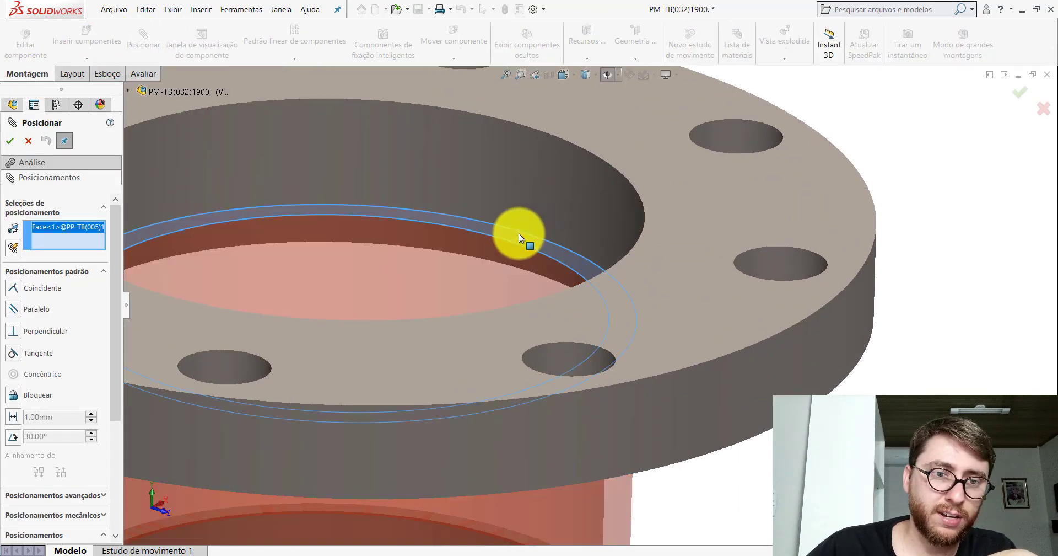
pyautogui.click(553, 207)
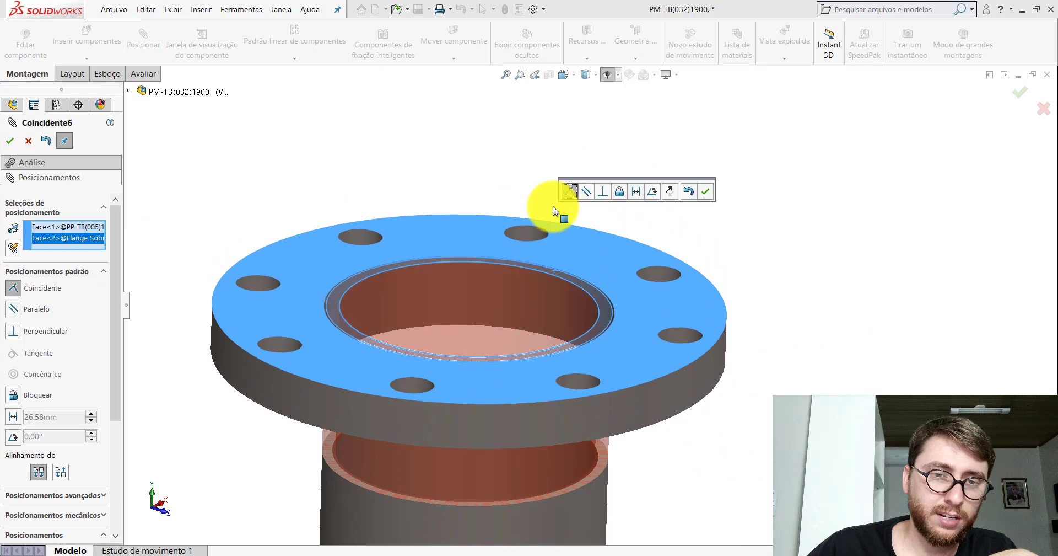
pyautogui.click(636, 191)
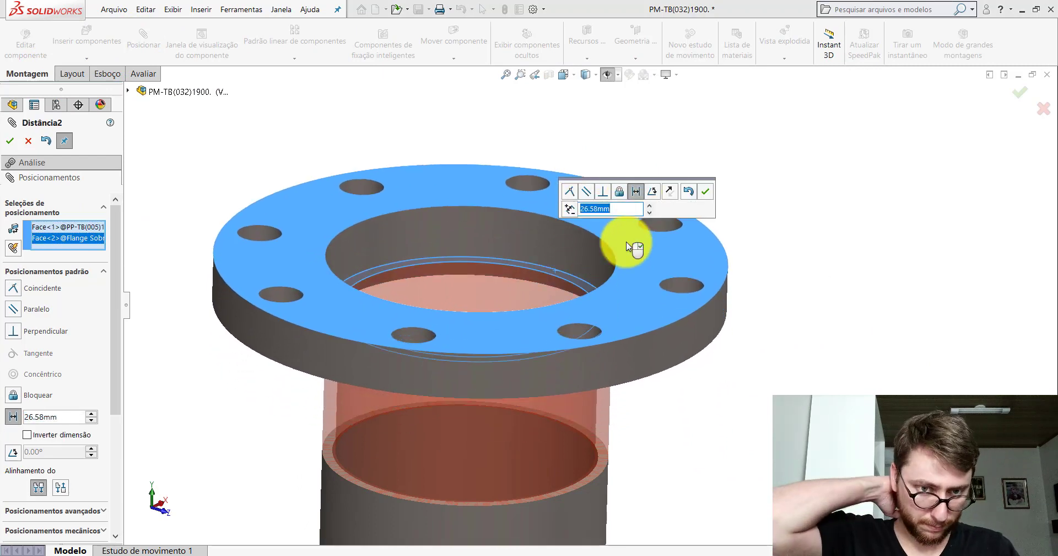
pyautogui.write('10')
pyautogui.press('Return')
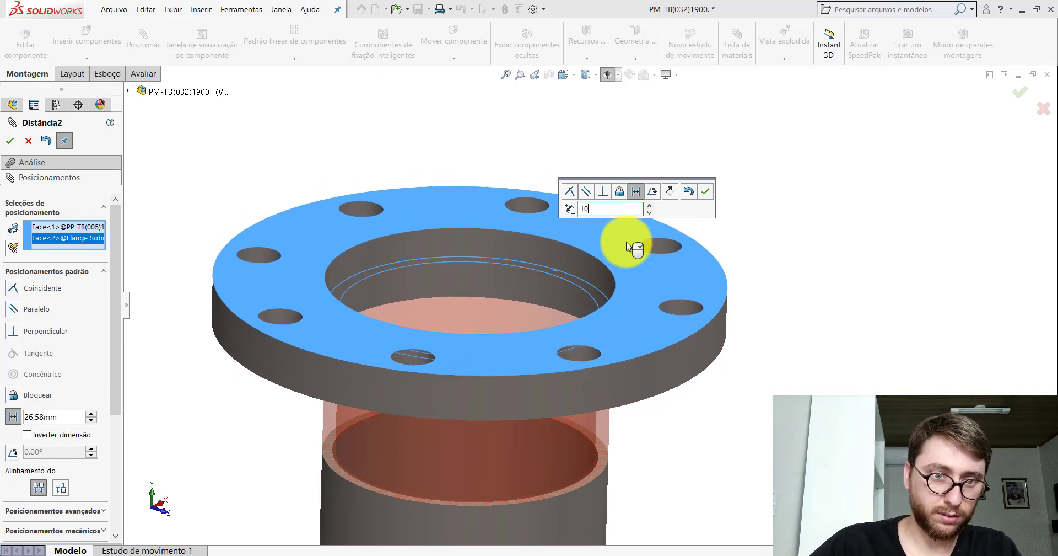
# - Accept the 10 mm distance mate of the 5-inch flange and finish mating
pyautogui.click(705, 192)
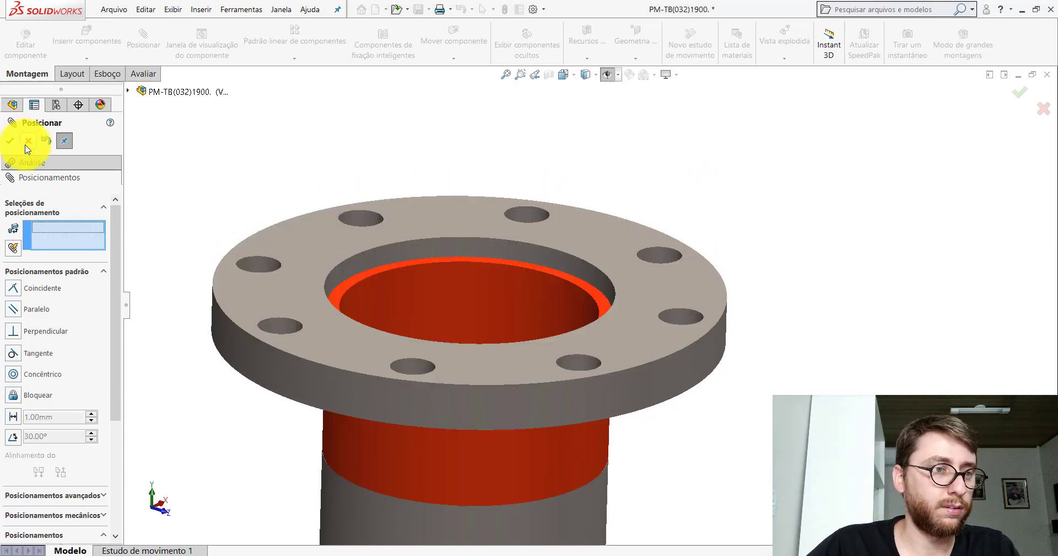
pyautogui.click(10, 141)
# - List the mates of the 2.5-inch flange and delete its distance mate Distância1 to pipe PP-TB(002)1900
pyautogui.scroll(6, 567, 232)
pyautogui.moveTo(557, 361); pyautogui.dragTo(564, 201, button='middle')
pyautogui.scroll(-6, 534, 321)
pyautogui.scroll(-3, 542, 385)
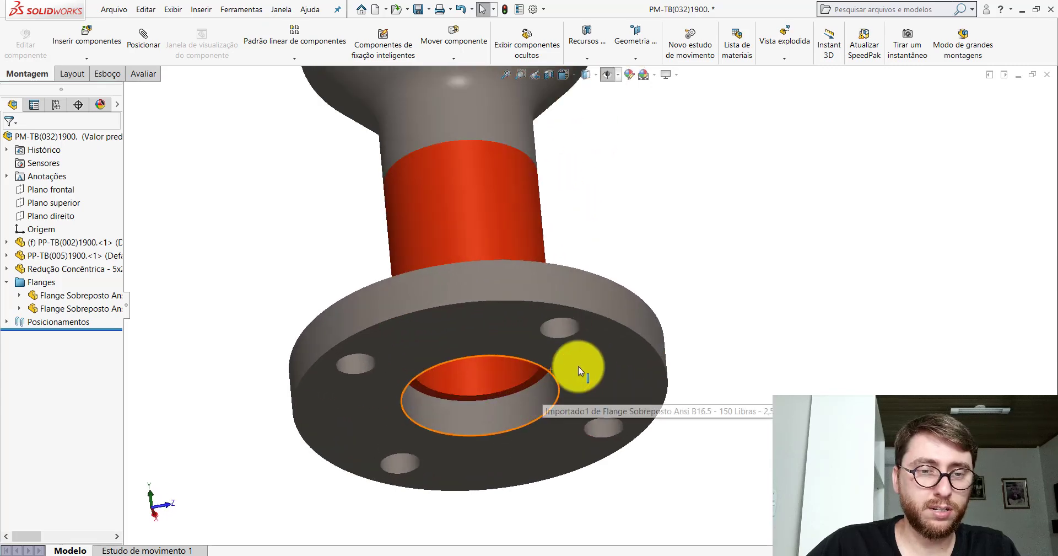
pyautogui.rightClick(527, 331)
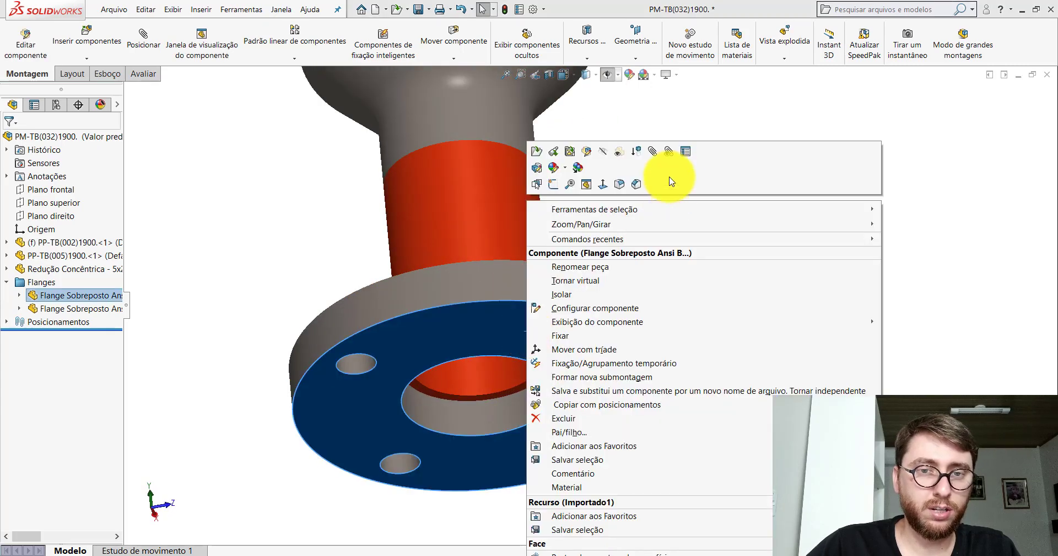
pyautogui.press('Escape')
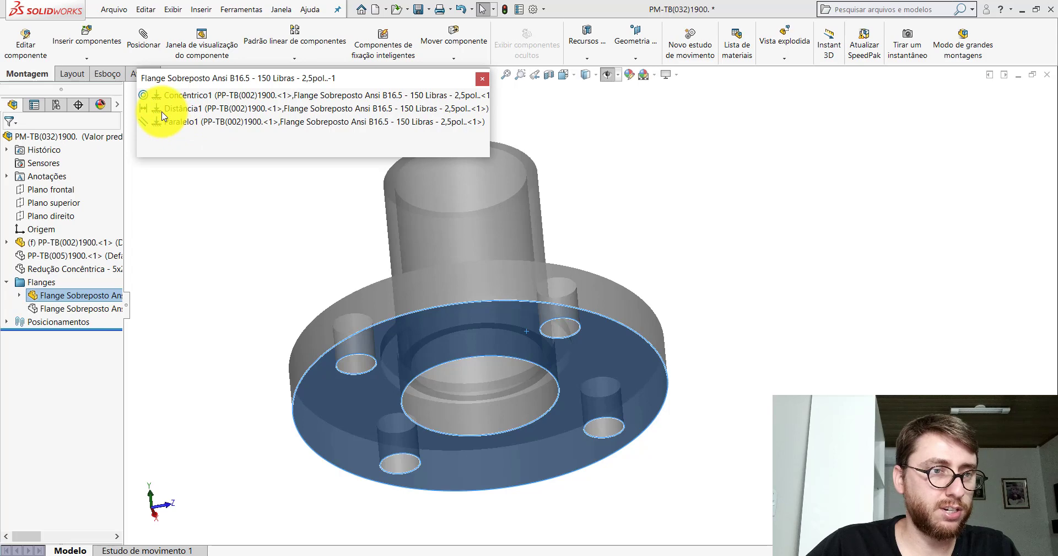
pyautogui.rightClick(163, 113)
pyautogui.click(189, 201)
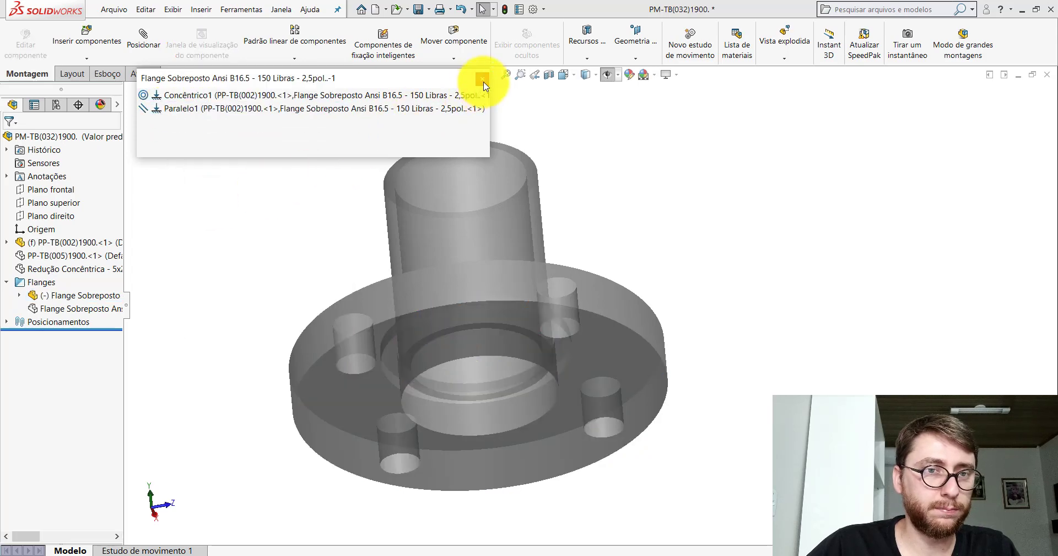
pyautogui.click(483, 81)
# - Add a 10 mm distance mate between the 2.5-inch pipe's end face and the outer face of its flange
pyautogui.click(143, 36)
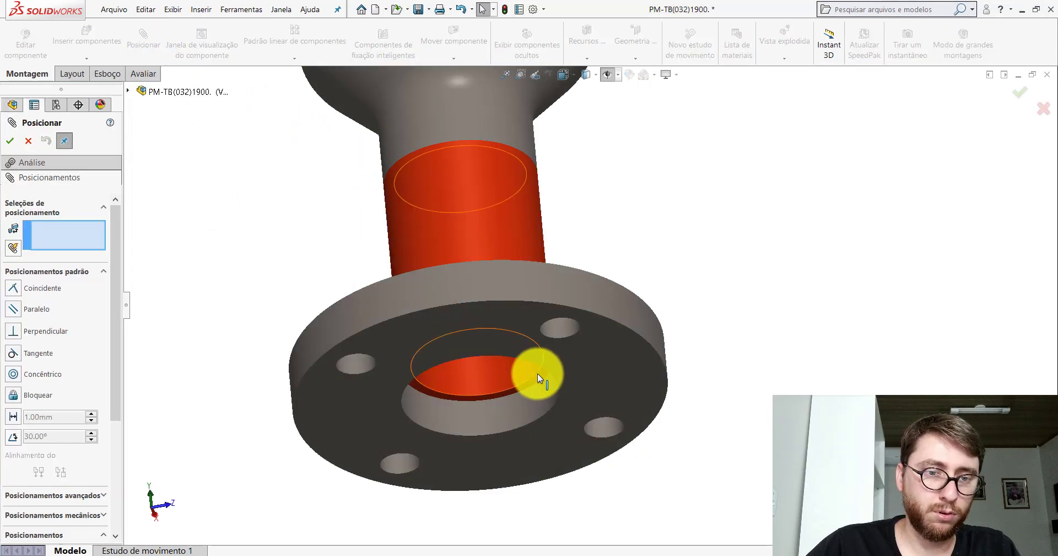
pyautogui.scroll(-3, 537, 373)
pyautogui.click(551, 359)
pyautogui.click(542, 207)
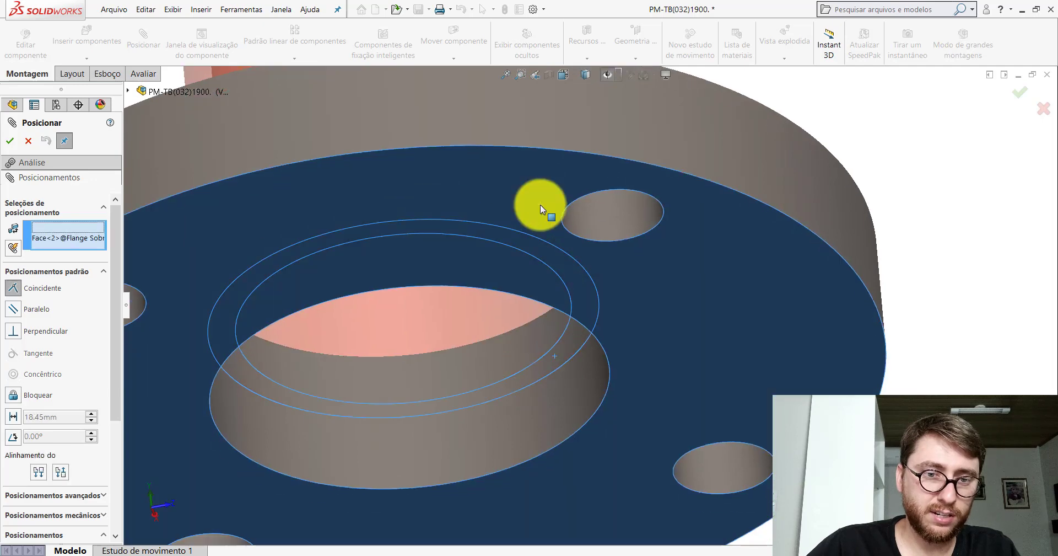
pyautogui.click(540, 208)
pyautogui.click(623, 190)
pyautogui.write('10')
pyautogui.press('Return')
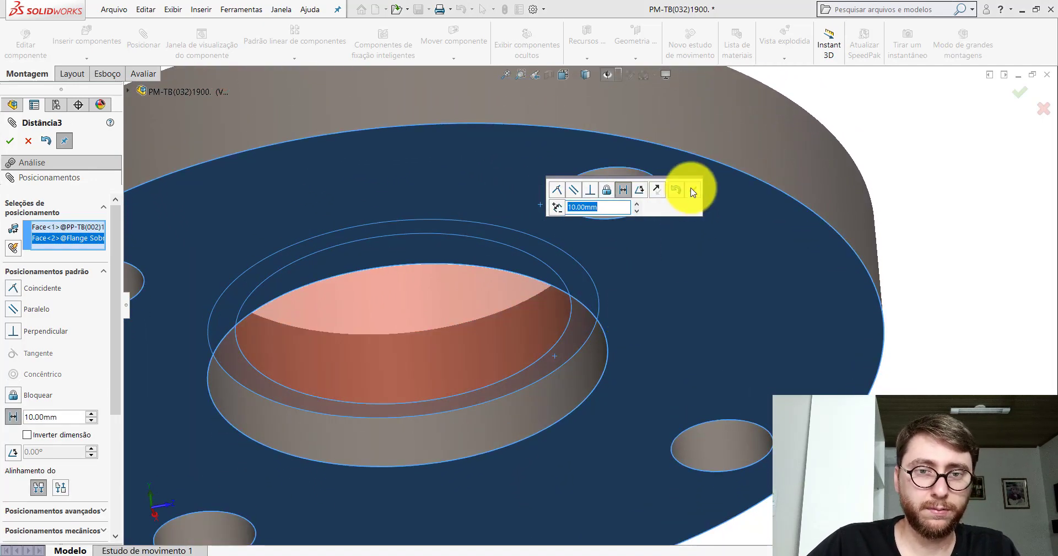
pyautogui.click(692, 191)
pyautogui.click(10, 140)
# - Measure the distance between the outer faces of the 5-inch and 2.5-inch flanges
pyautogui.scroll(4, 544, 298)
pyautogui.scroll(5, 550, 298)
pyautogui.moveTo(554, 291); pyautogui.dragTo(634, 404, button='middle')
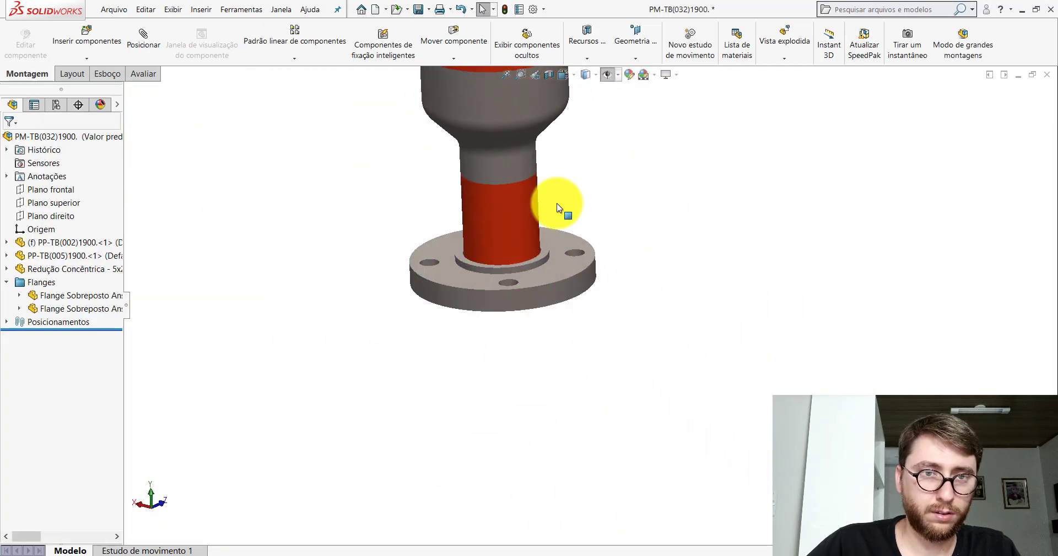
pyautogui.click(565, 77)
pyautogui.click(574, 133)
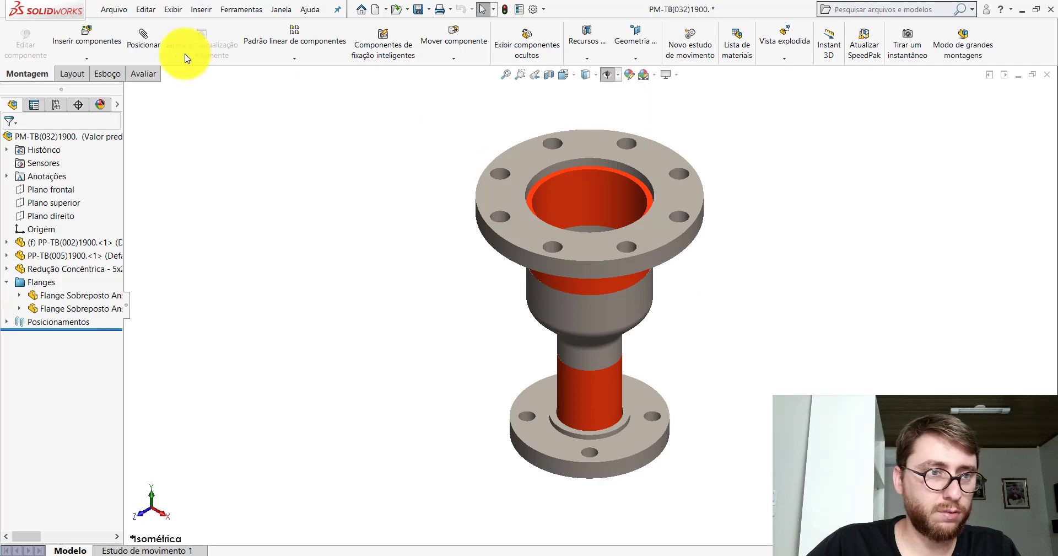
pyautogui.click(141, 73)
pyautogui.click(219, 43)
pyautogui.click(676, 223)
pyautogui.moveTo(677, 223); pyautogui.dragTo(621, 390, button='middle')
pyautogui.click(626, 432)
pyautogui.moveTo(635, 266); pyautogui.dragTo(630, 369, button='middle')
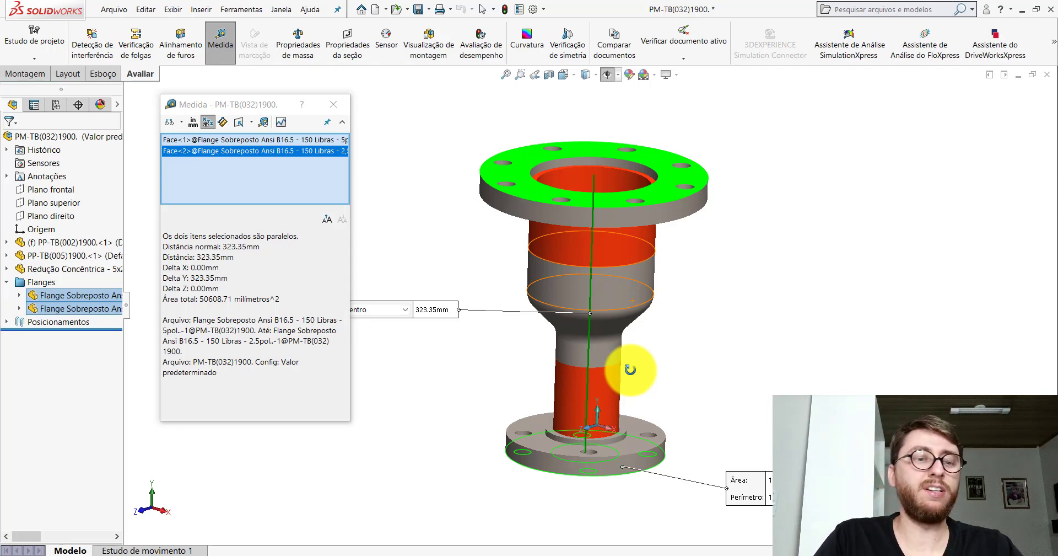
pyautogui.click(333, 104)
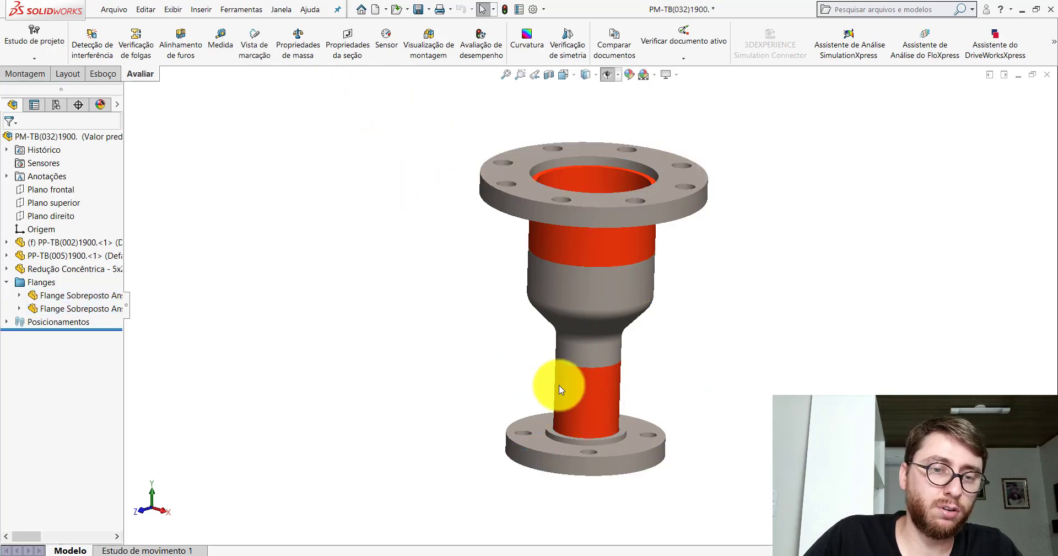
# - Set the extrusion length of the 2.5-inch pipe PP-TB(002)1900 to 125.03 mm
pyautogui.doubleClick(584, 387)
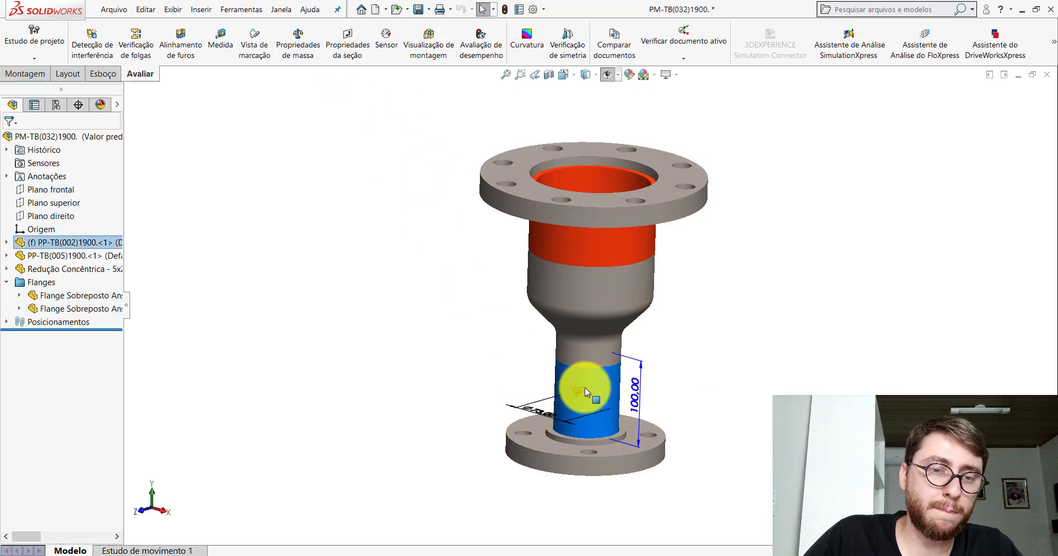
pyautogui.click(634, 392)
pyautogui.doubleClick(634, 392)
pyautogui.write('125.03')
pyautogui.press('Return')
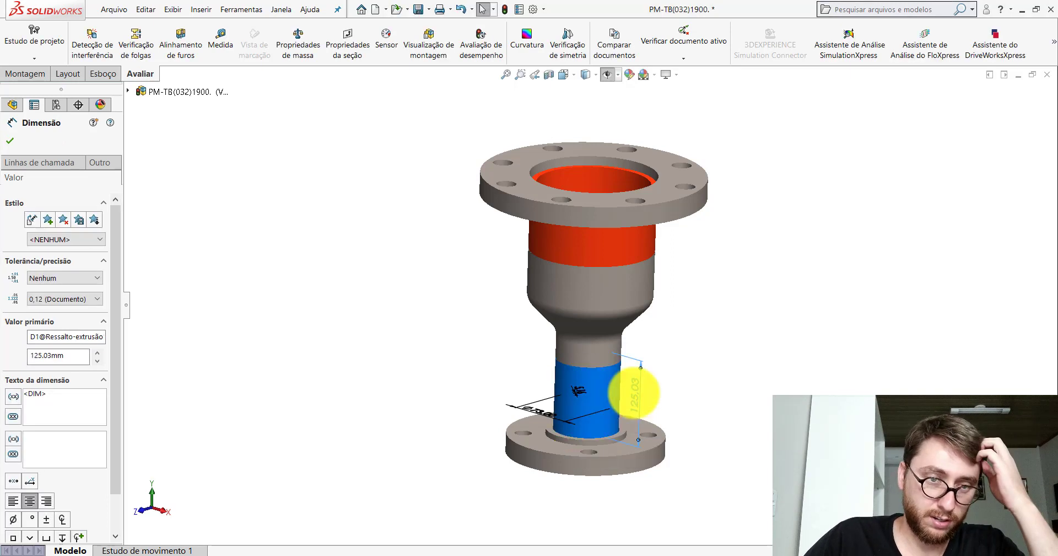
pyautogui.click(461, 210)
# - Measure the reducer's overall length again between the outer faces of both flanges
pyautogui.moveTo(524, 189); pyautogui.dragTo(523, 248, button='middle')
pyautogui.click(220, 42)
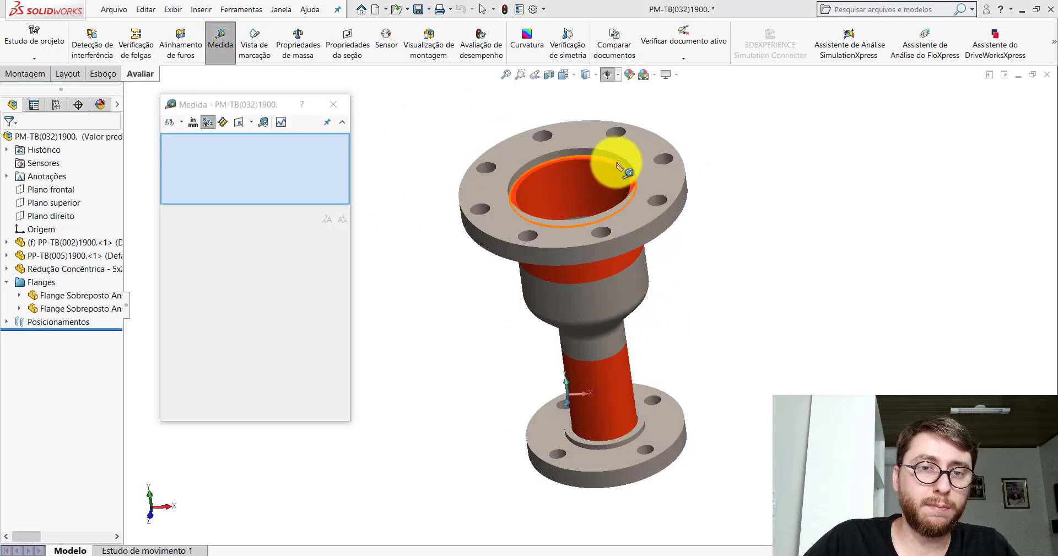
pyautogui.click(652, 172)
pyautogui.moveTo(638, 302); pyautogui.dragTo(681, 397, button='middle')
pyautogui.click(664, 438)
pyautogui.moveTo(473, 331); pyautogui.dragTo(549, 300, button='middle')
pyautogui.scroll(-2, 540, 322)
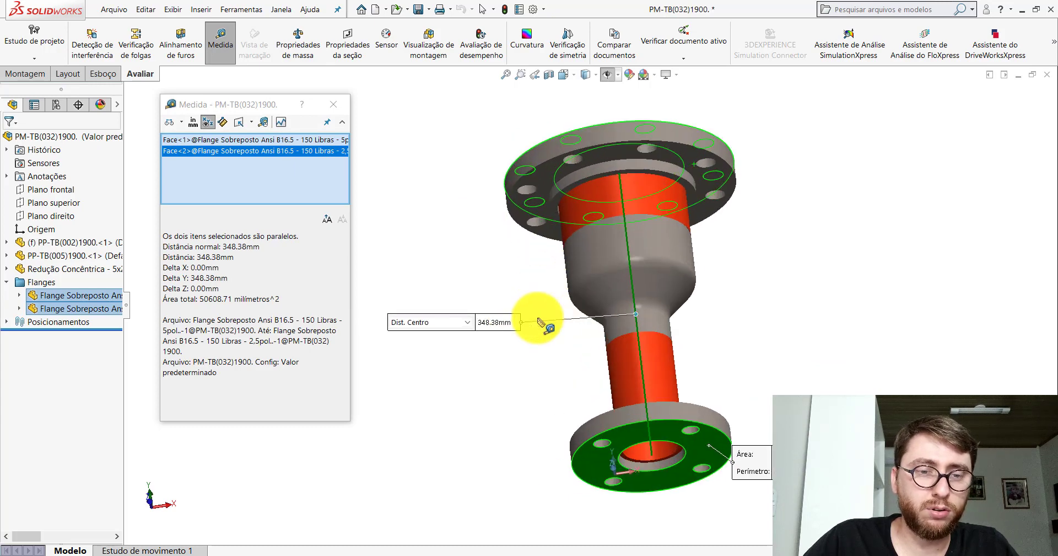
pyautogui.click(334, 104)
# - Show the reducer in isometric view and collapse the Flanges folder in its feature tree
pyautogui.click(583, 75)
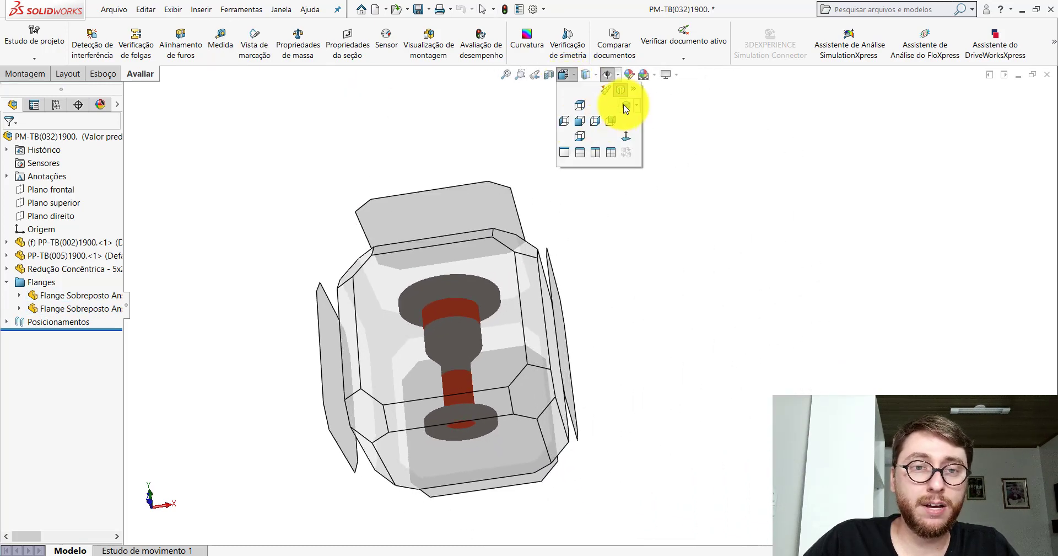
pyautogui.click(619, 99)
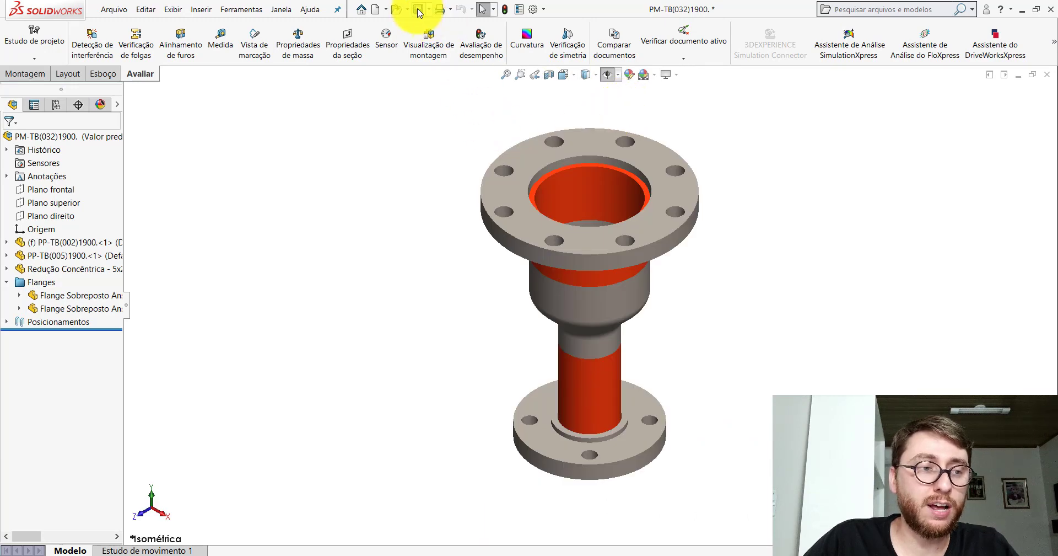
pyautogui.click(7, 283)
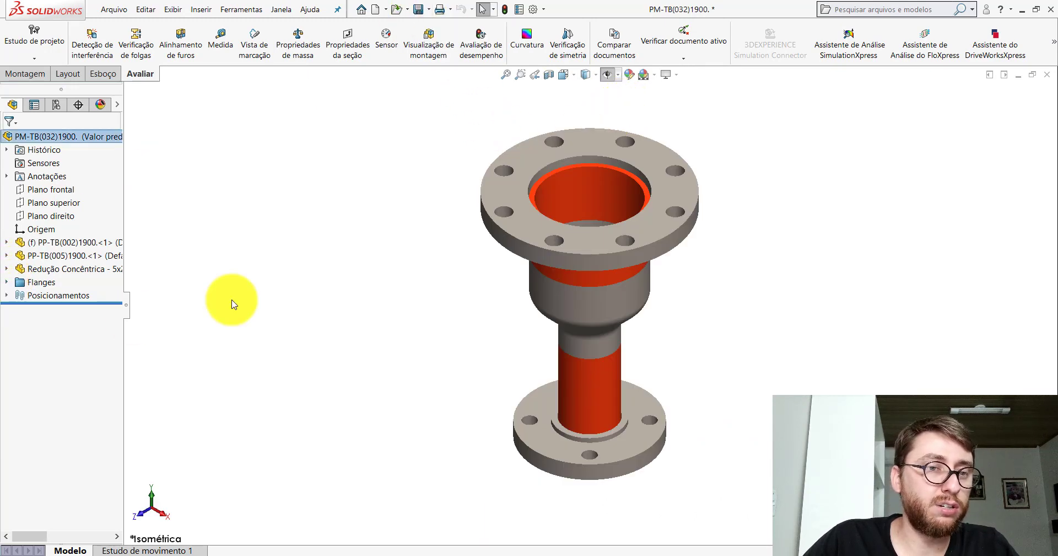
pyautogui.scroll(-2, 677, 238)
pyautogui.scroll(2, 678, 236)
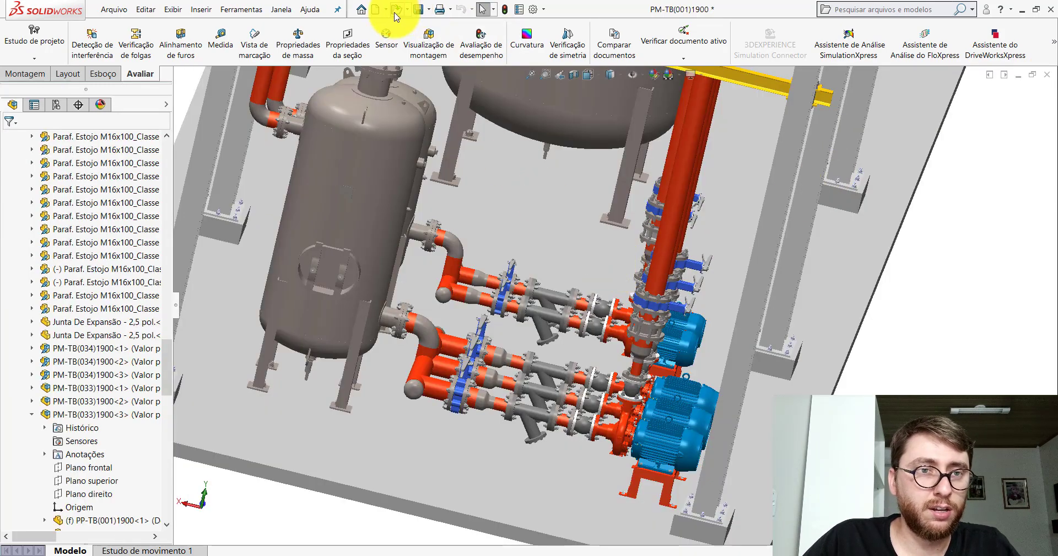
# - Open the assembly PM-TB(031)1900 from the PM-TB(001)1900 project folder
pyautogui.click(396, 8)
pyautogui.moveTo(621, 125); pyautogui.dragTo(630, 183)
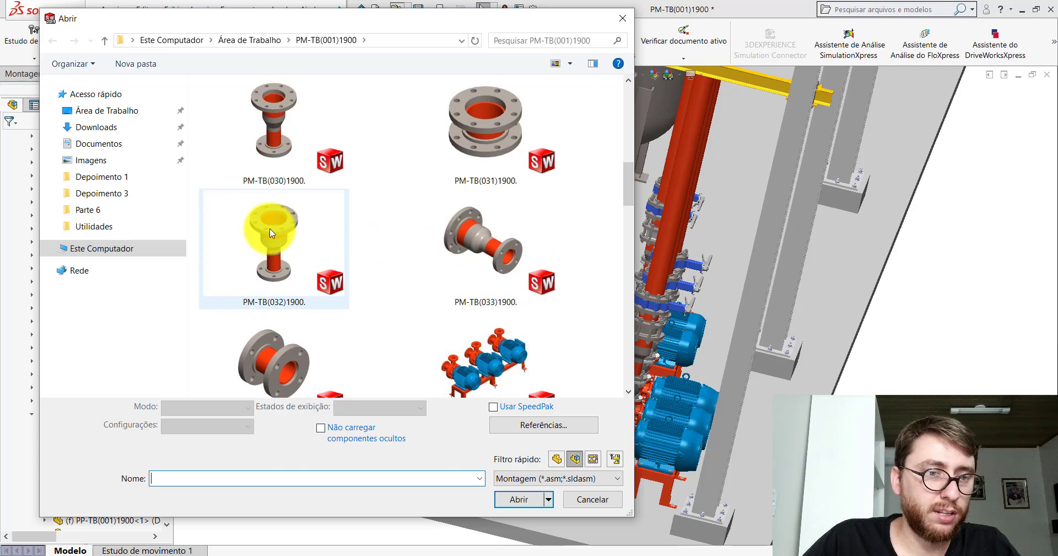
pyautogui.doubleClick(487, 125)
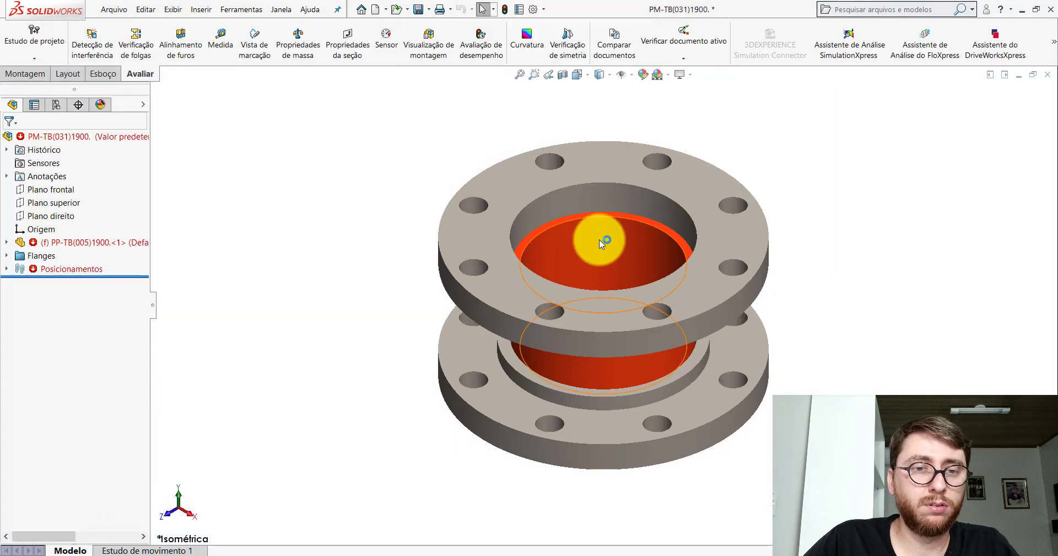
pyautogui.click(595, 247)
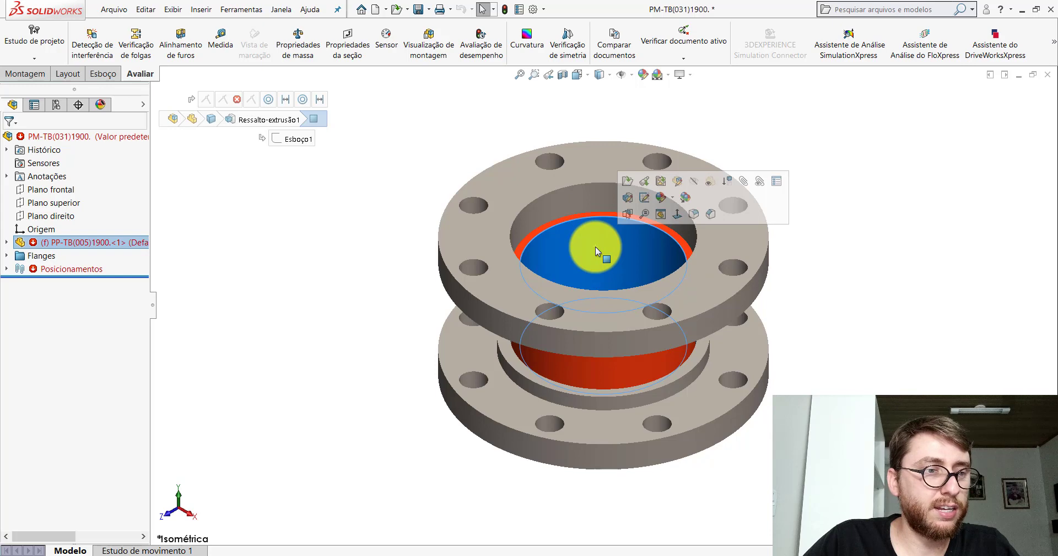
pyautogui.click(304, 205)
# - List the mates of the upper 5-inch flange and delete its distance mate Distância1 to pipe PP-TB(005)1900
pyautogui.moveTo(670, 337)
pyautogui.mouseDown(button='middle')
pyautogui.moveTo(626, 300)
pyautogui.moveTo(619, 265)
pyautogui.moveTo(650, 163)
pyautogui.moveTo(651, 328)
pyautogui.mouseUp(button='middle')
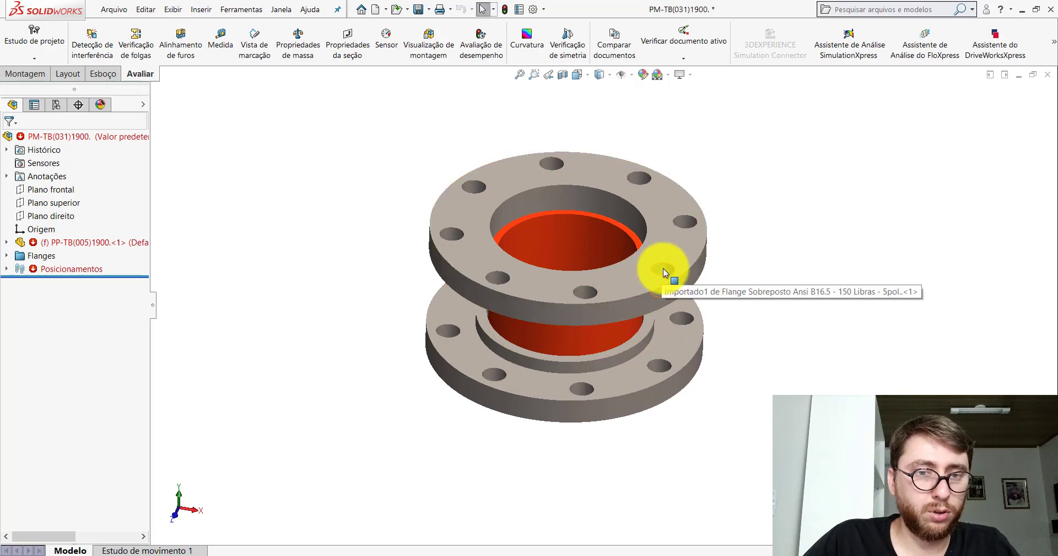
pyautogui.scroll(-2, 662, 268)
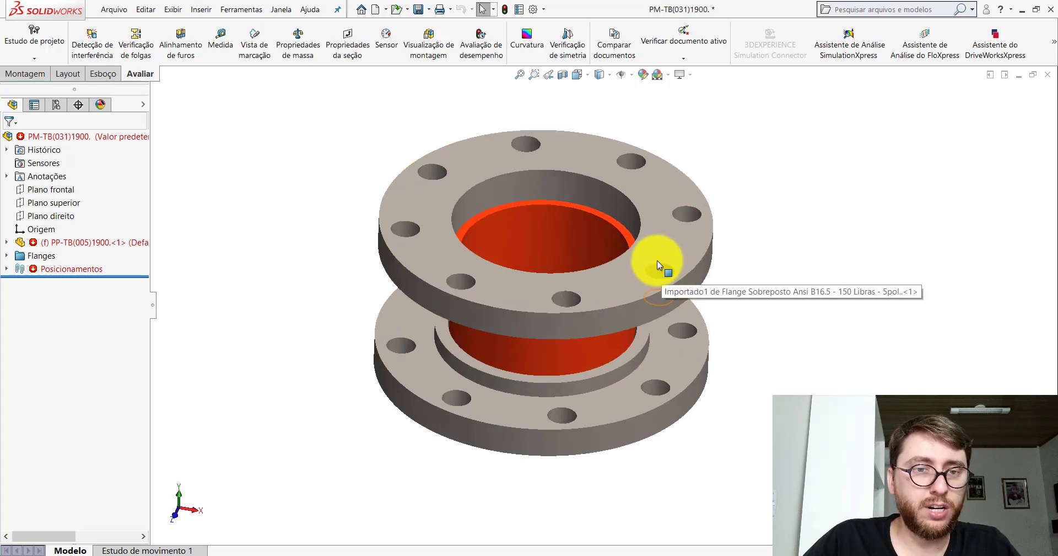
pyautogui.click(7, 269)
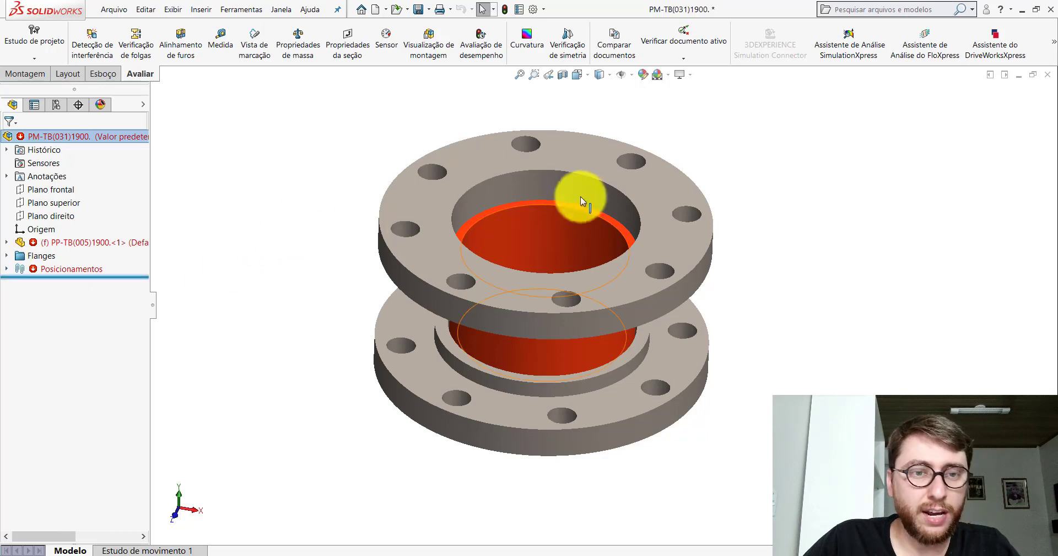
pyautogui.rightClick(588, 161)
pyautogui.click(727, 112)
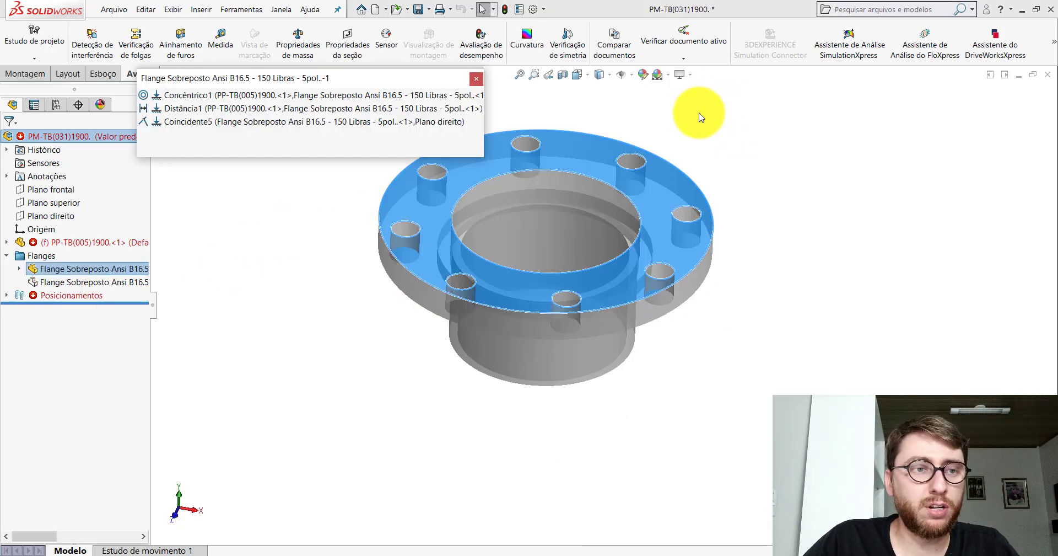
pyautogui.rightClick(191, 113)
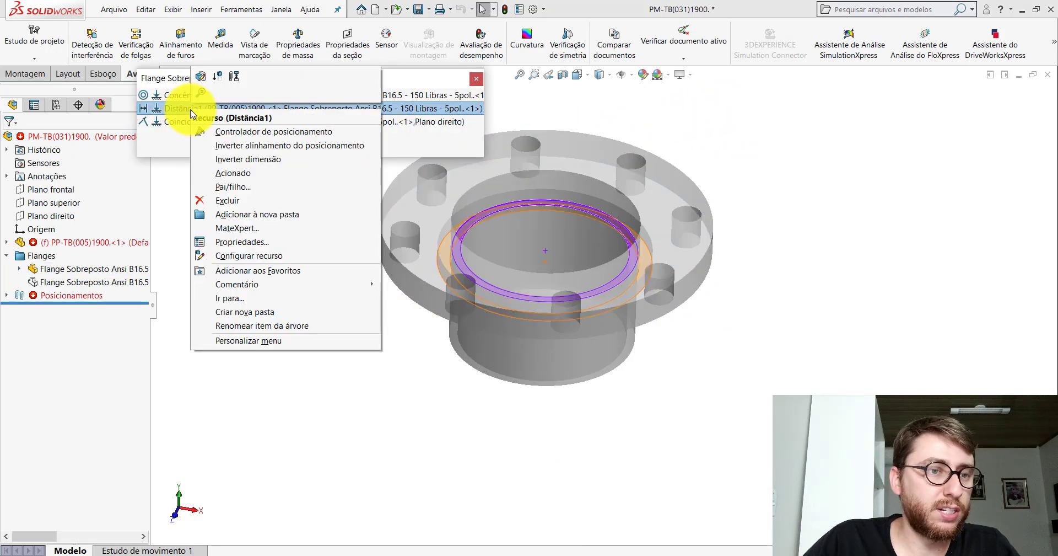
pyautogui.click(227, 200)
pyautogui.click(478, 81)
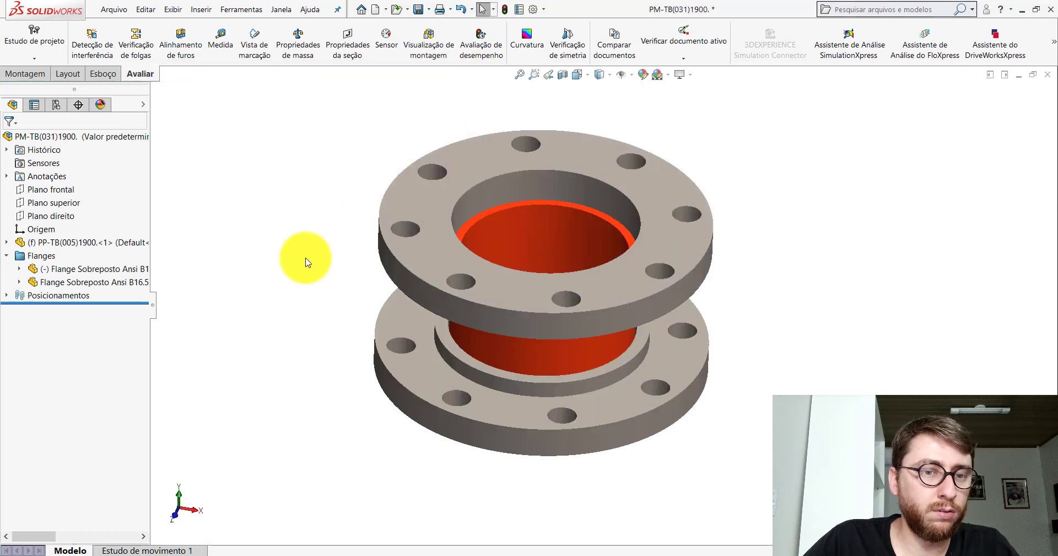
# - List the mates of the lower 5-inch flange and delete its distance mate Distância2 to pipe PP-TB(005)1900
pyautogui.moveTo(560, 385); pyautogui.dragTo(560, 243, button='middle')
pyautogui.rightClick(598, 353)
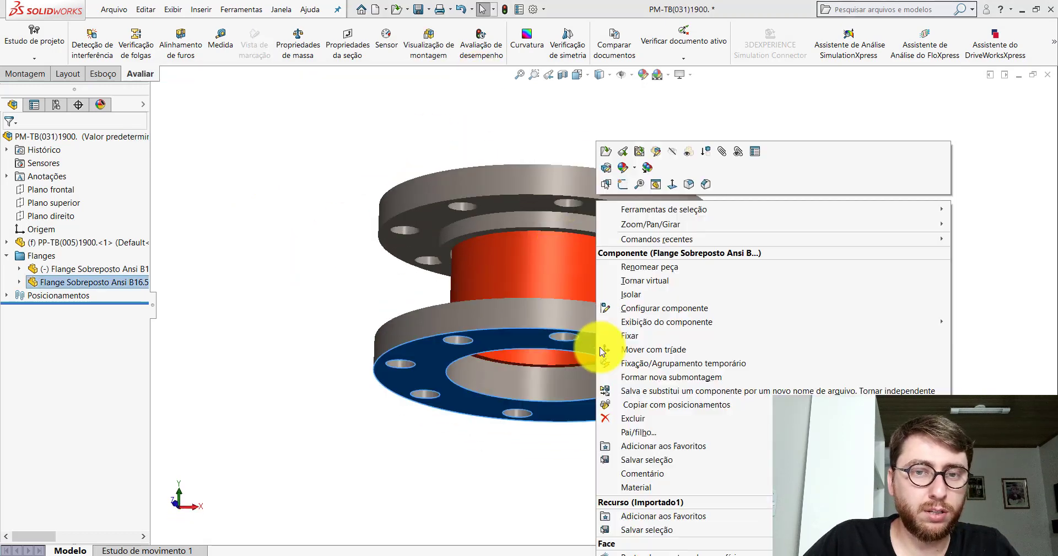
pyautogui.click(737, 156)
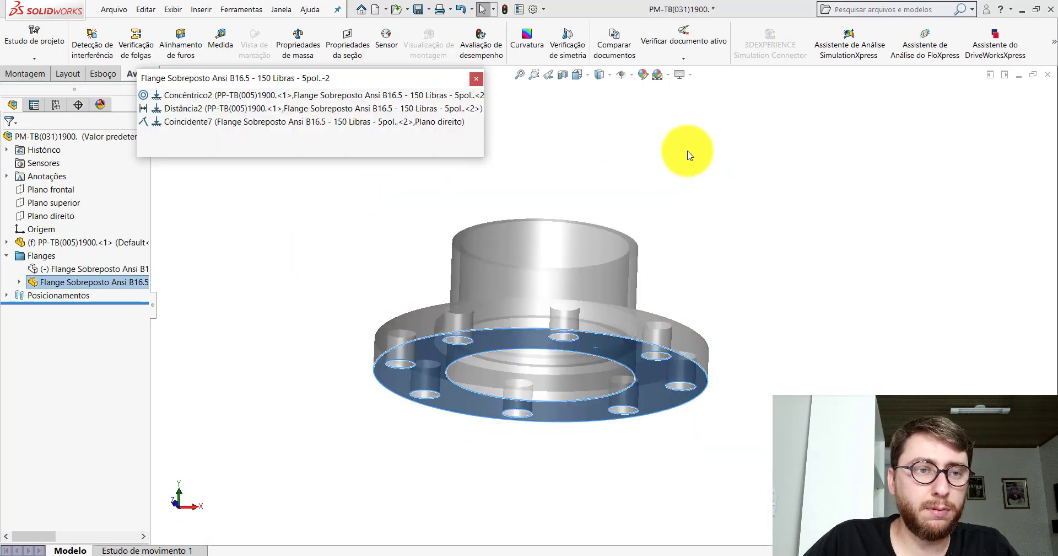
pyautogui.rightClick(163, 113)
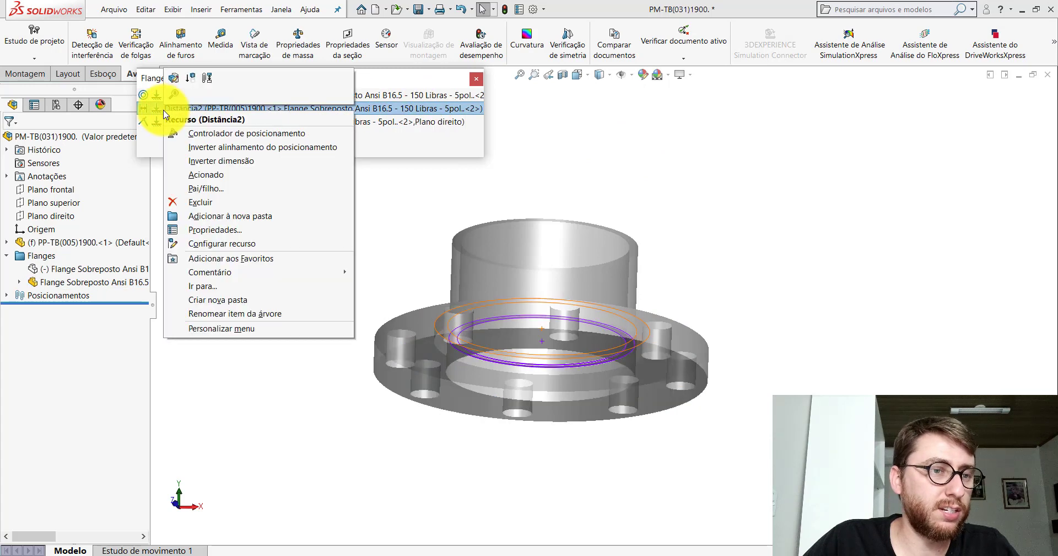
pyautogui.click(200, 208)
pyautogui.click(476, 80)
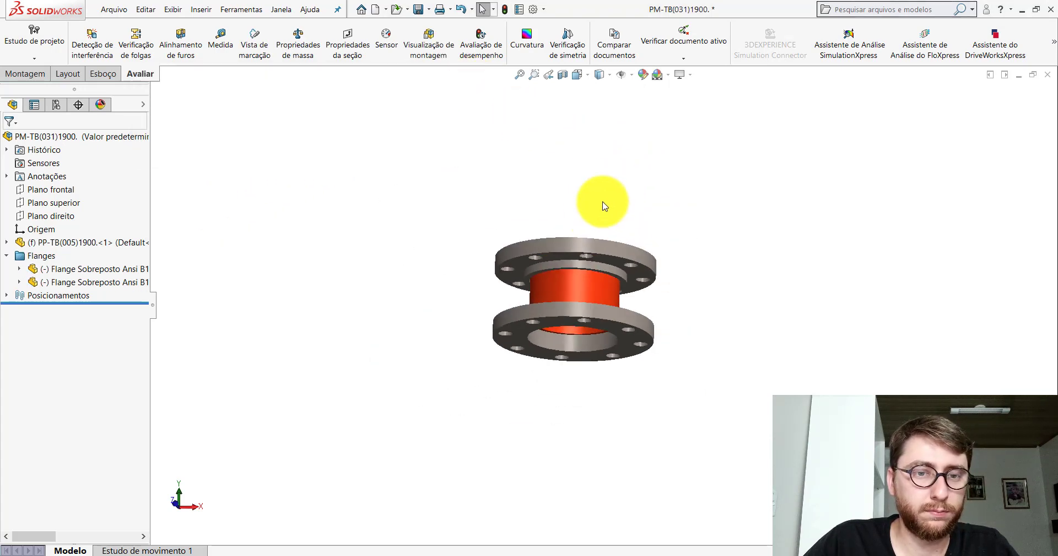
# - Add a 10 mm distance mate between the upper end face of pipe PP-TB(005)1900 and the outer face of the upper flange
pyautogui.click(584, 75)
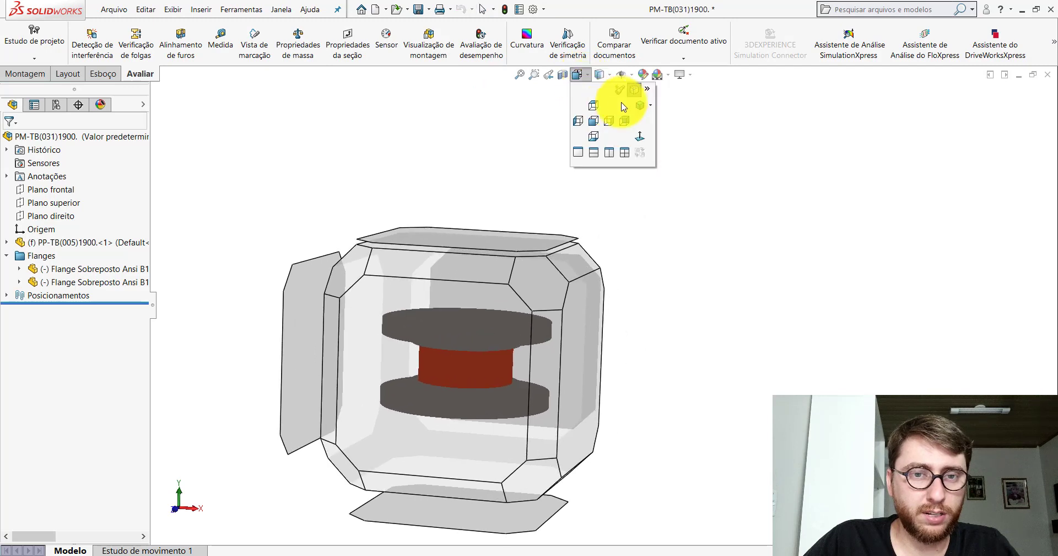
pyautogui.click(643, 107)
pyautogui.click(709, 249)
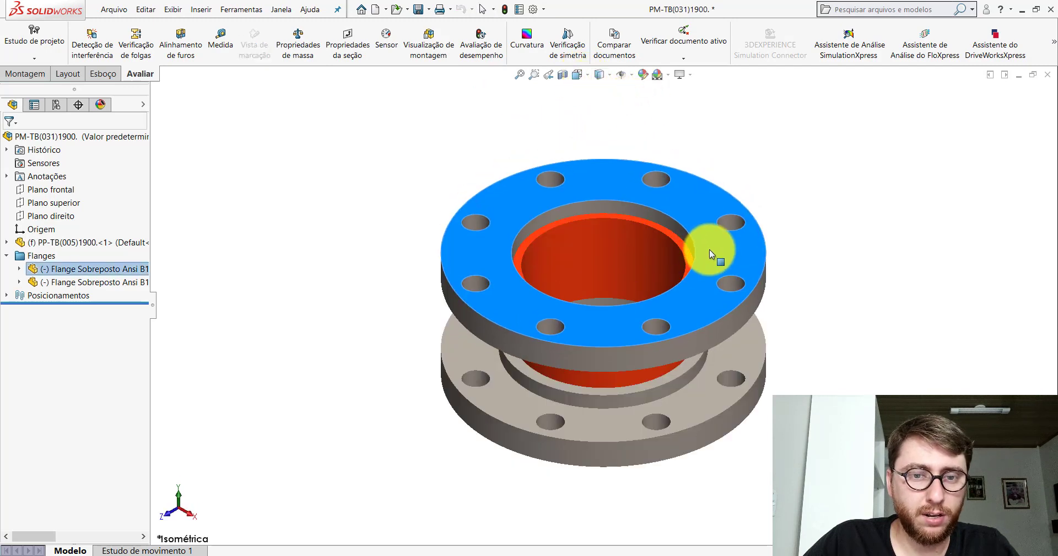
pyautogui.press('Escape')
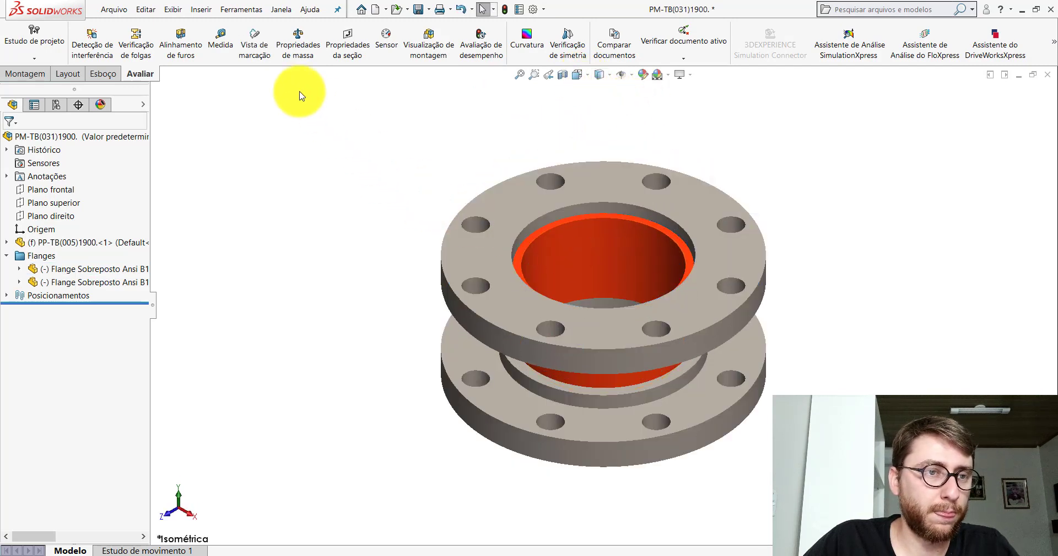
pyautogui.click(25, 73)
pyautogui.click(142, 37)
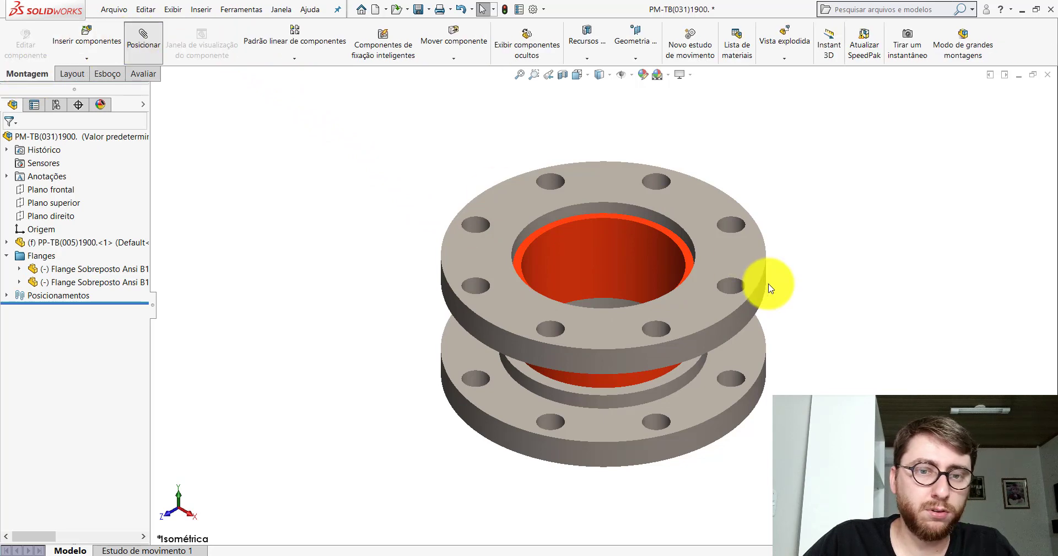
pyautogui.scroll(-5, 656, 236)
pyautogui.click(561, 246)
pyautogui.click(580, 189)
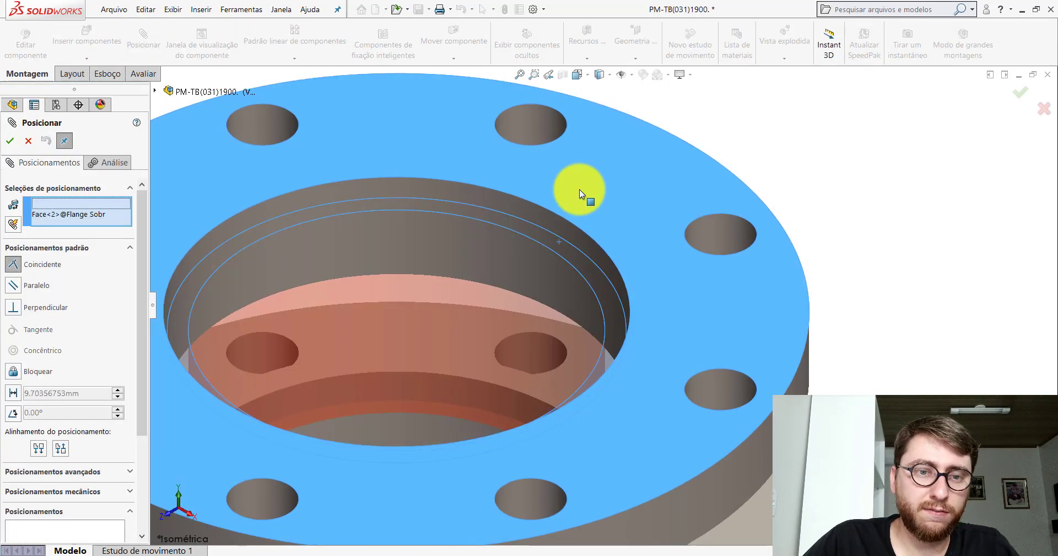
pyautogui.click(661, 174)
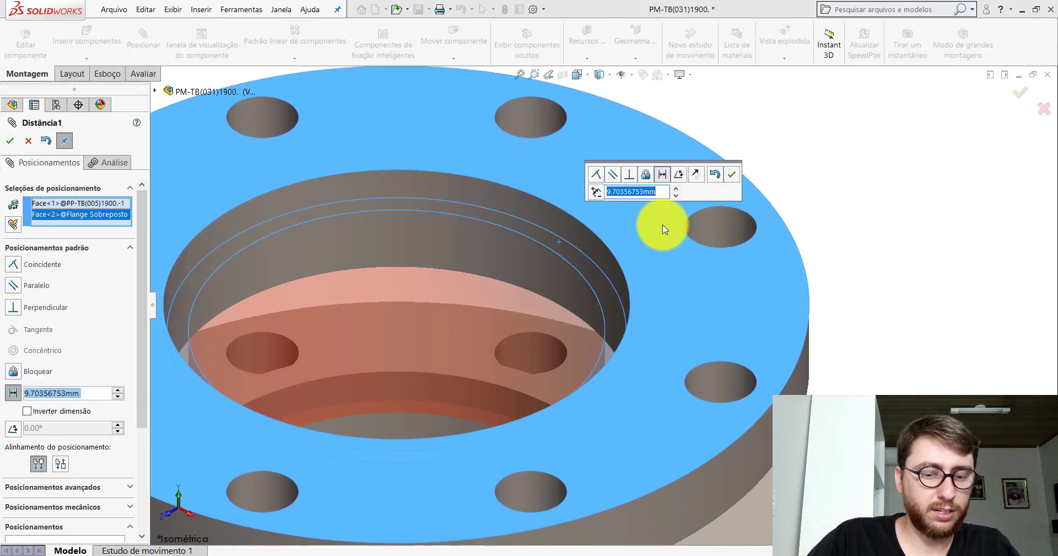
pyautogui.press('Return')
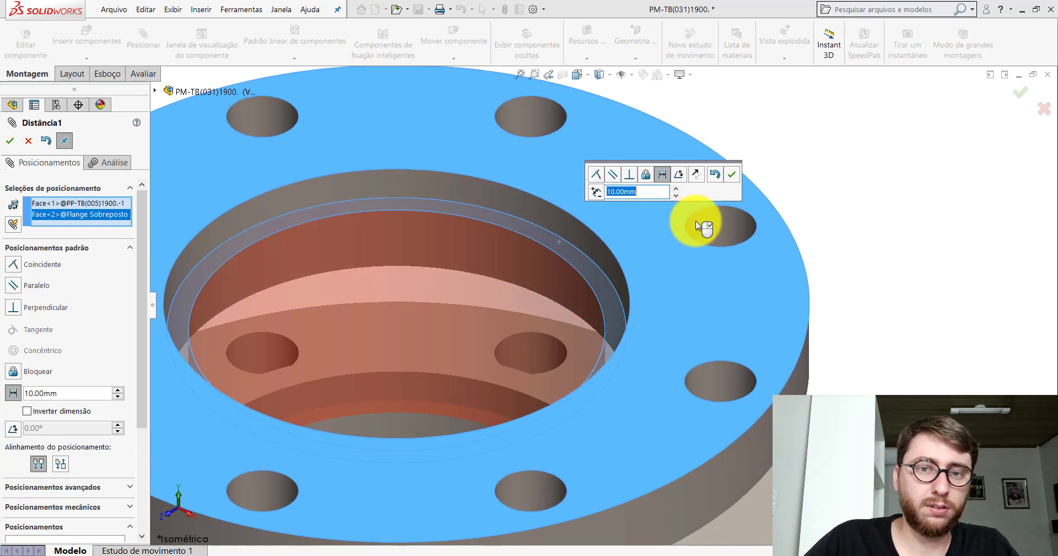
pyautogui.click(732, 182)
pyautogui.click(9, 140)
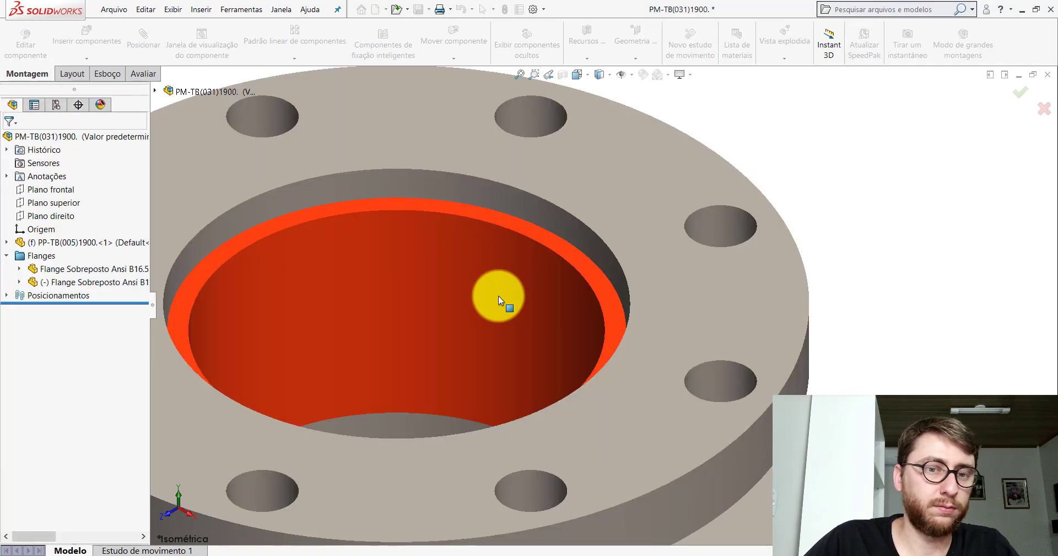
# - Add a 10 mm distance mate between the pipe's lower end face and the outer face of the lower flange
pyautogui.scroll(5, 500, 296)
pyautogui.moveTo(500, 296); pyautogui.dragTo(583, 161, button='middle')
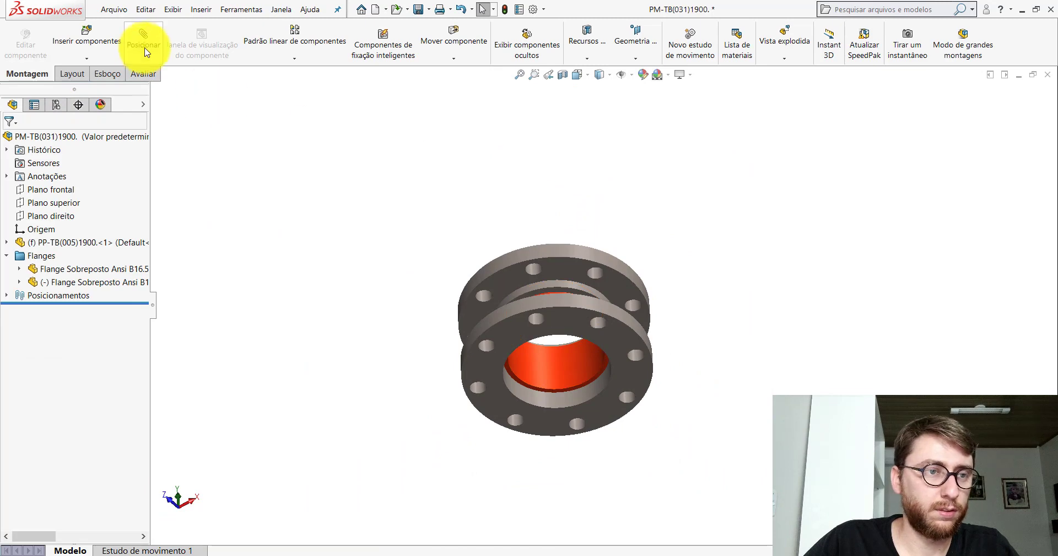
pyautogui.scroll(-8, 610, 389)
pyautogui.click(573, 249)
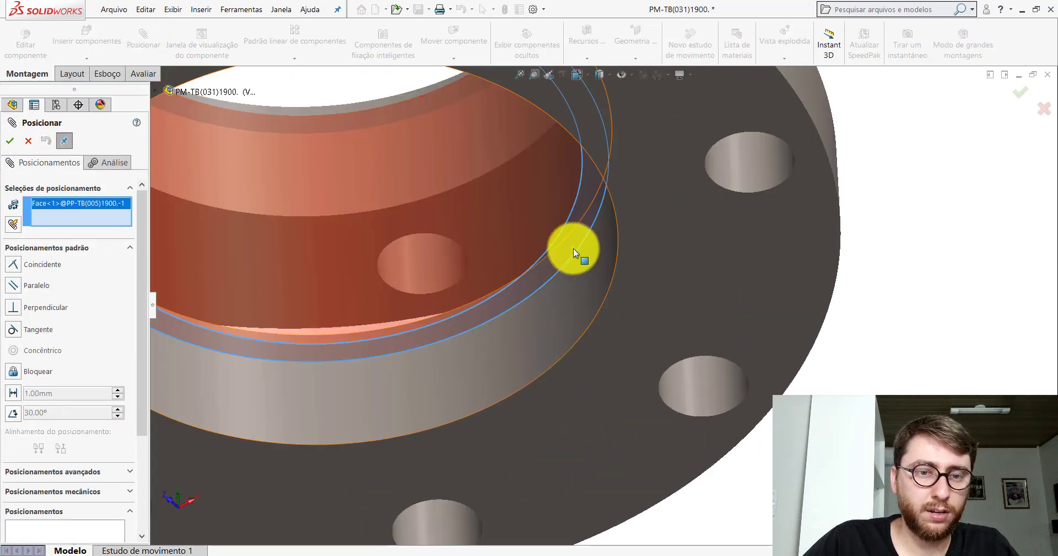
pyautogui.scroll(2, 639, 327)
pyautogui.click(646, 302)
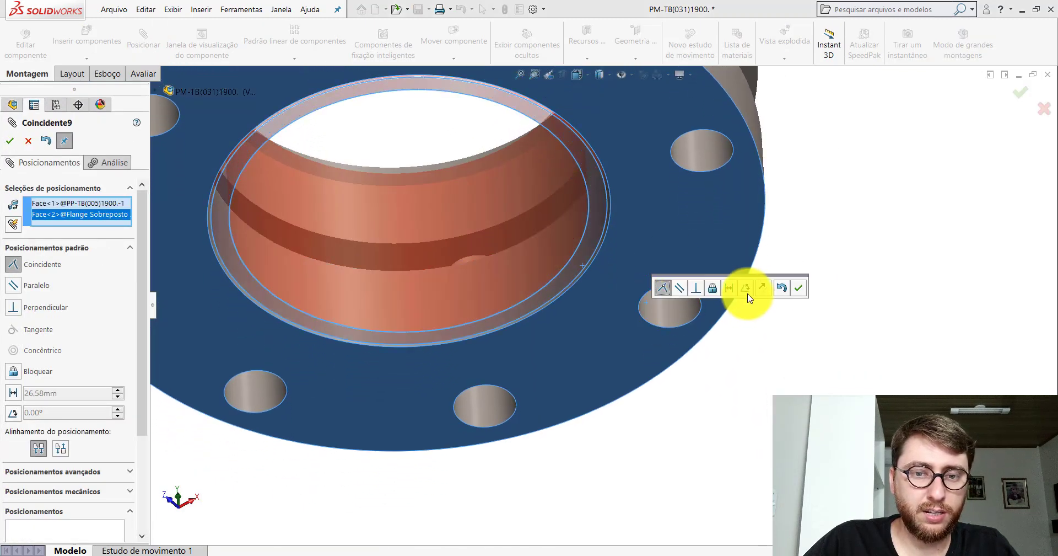
pyautogui.click(729, 290)
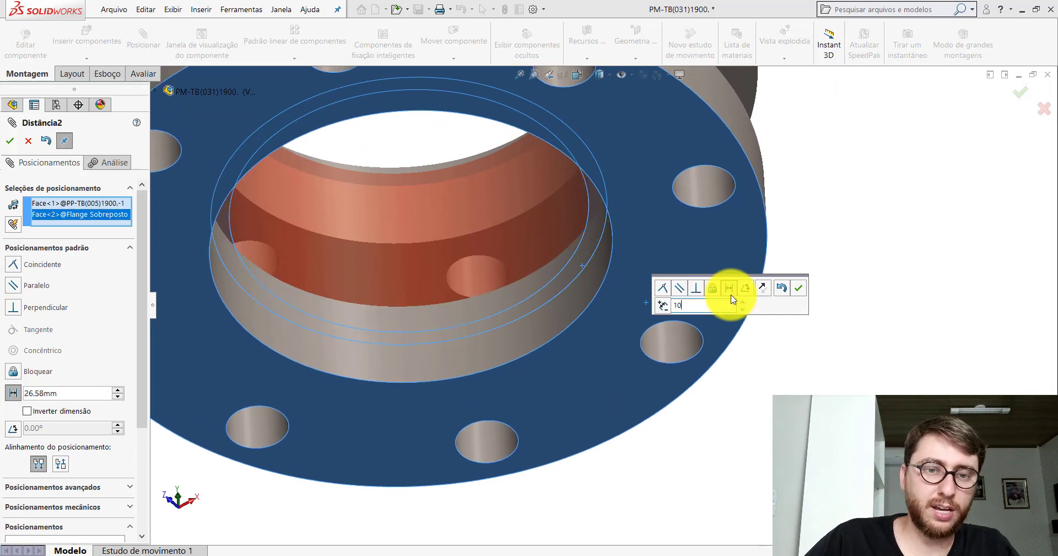
pyautogui.click(798, 289)
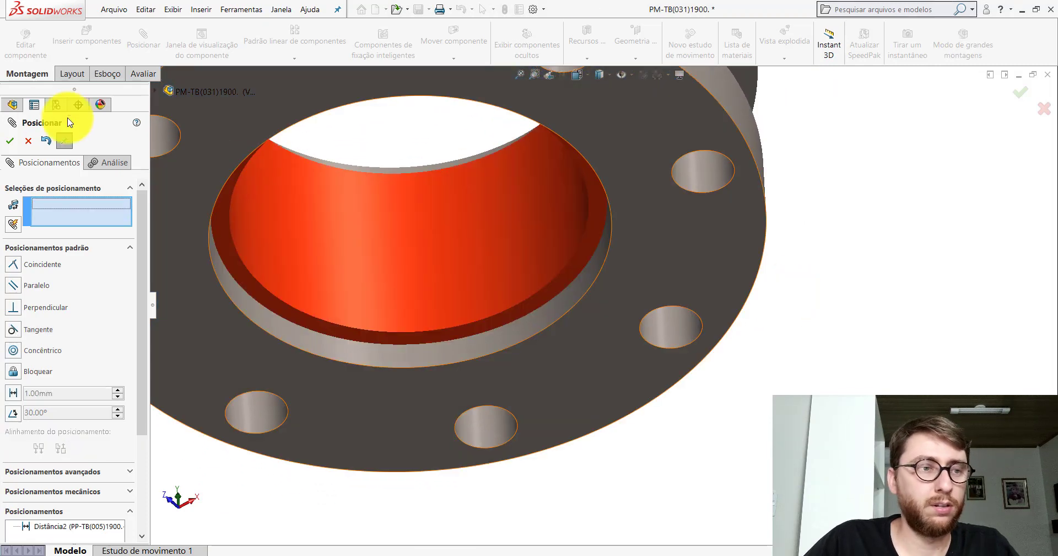
pyautogui.click(27, 140)
# - Examine both flanges' seating on the pipe and the gap between them from isometric and side views
pyautogui.click(587, 74)
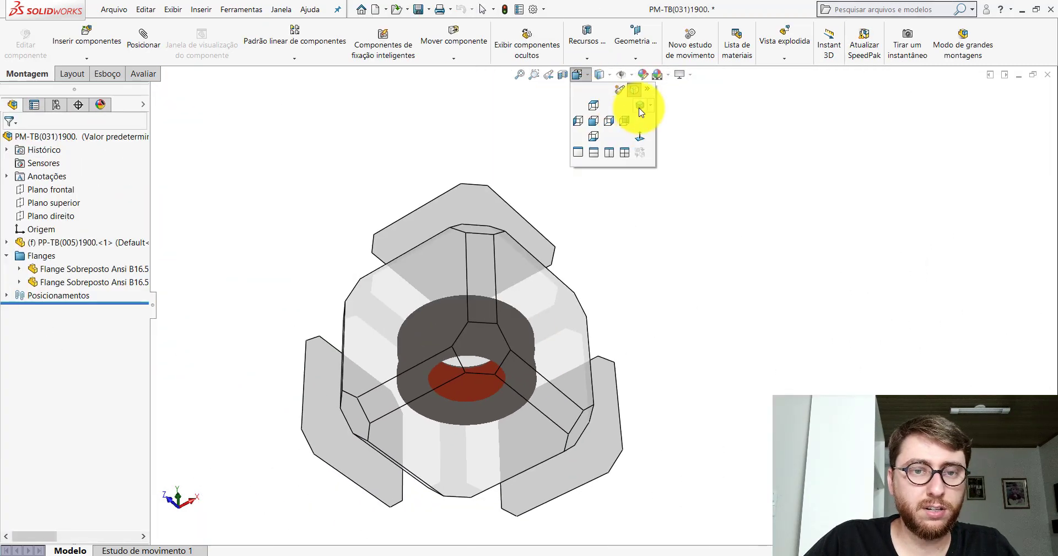
pyautogui.click(641, 112)
pyautogui.moveTo(638, 260)
pyautogui.mouseDown(button='middle')
pyautogui.moveTo(678, 217)
pyautogui.moveTo(669, 179)
pyautogui.moveTo(617, 194)
pyautogui.moveTo(643, 156)
pyautogui.moveTo(683, 210)
pyautogui.moveTo(678, 286)
pyautogui.moveTo(586, 146)
pyautogui.mouseUp(button='middle')
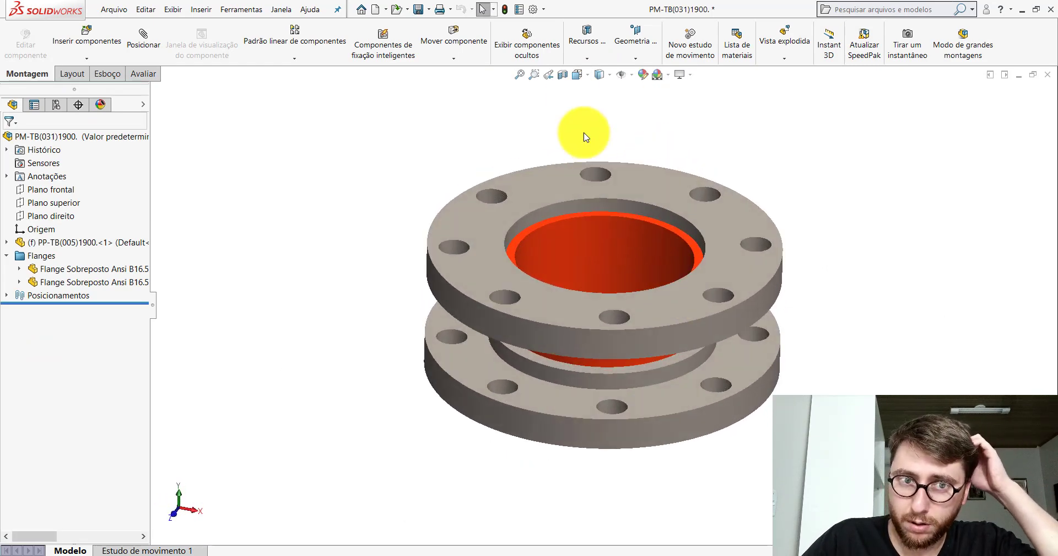
pyautogui.click(579, 74)
pyautogui.click(639, 112)
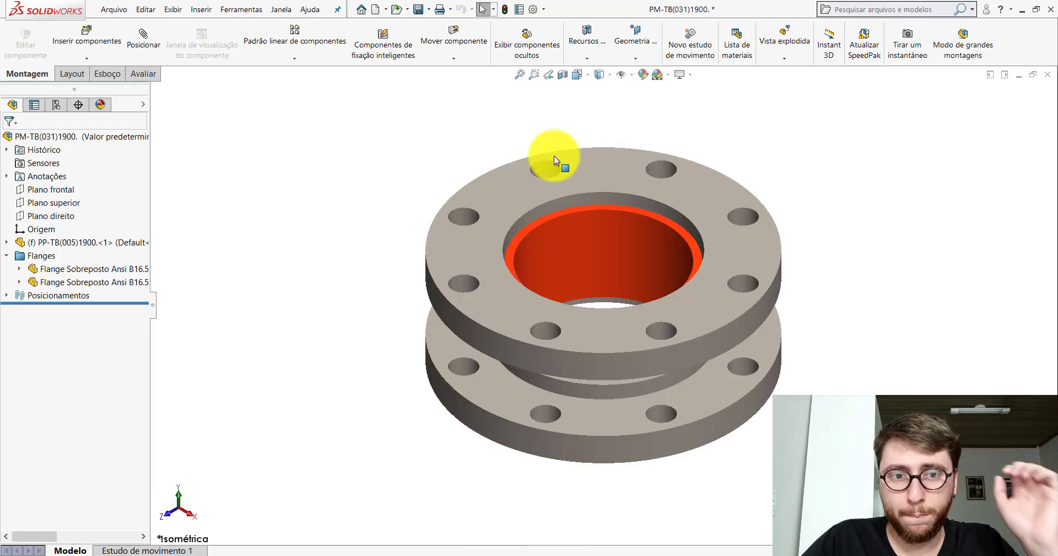
pyautogui.moveTo(595, 239); pyautogui.dragTo(616, 118, button='middle')
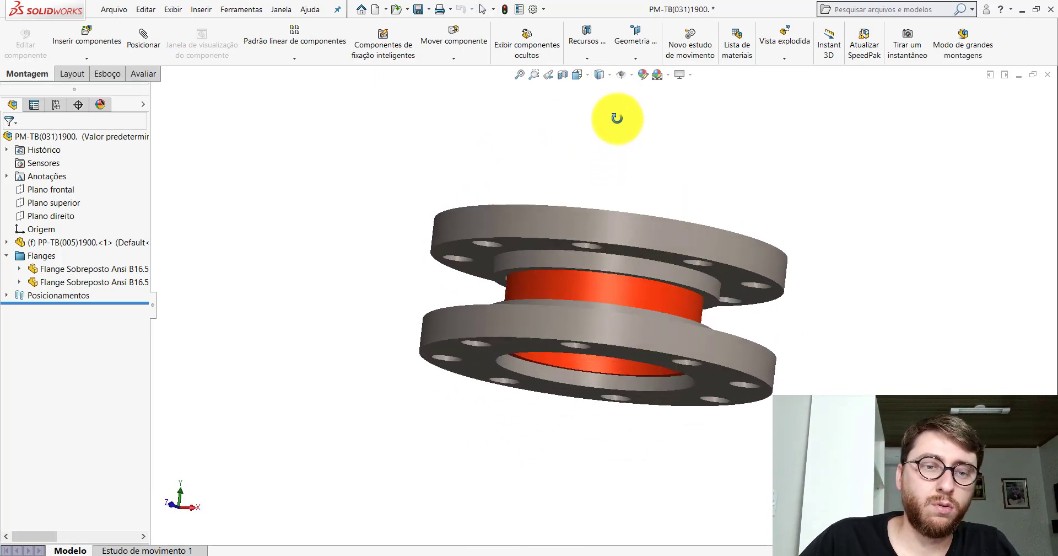
pyautogui.moveTo(604, 252); pyautogui.dragTo(722, 292, button='middle')
pyautogui.scroll(-3, 610, 323)
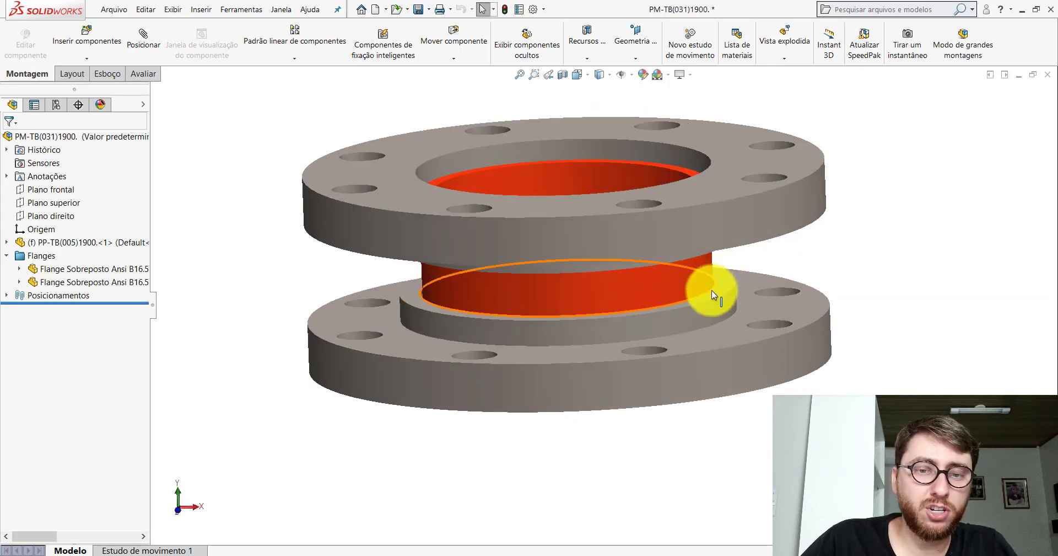
pyautogui.moveTo(566, 292); pyautogui.dragTo(574, 243, button='middle')
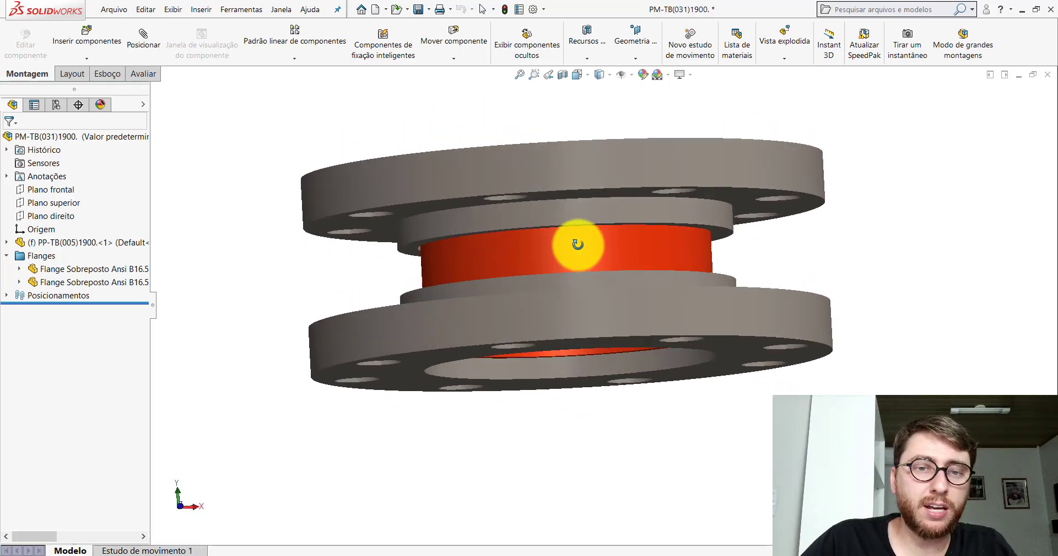
pyautogui.scroll(3, 632, 281)
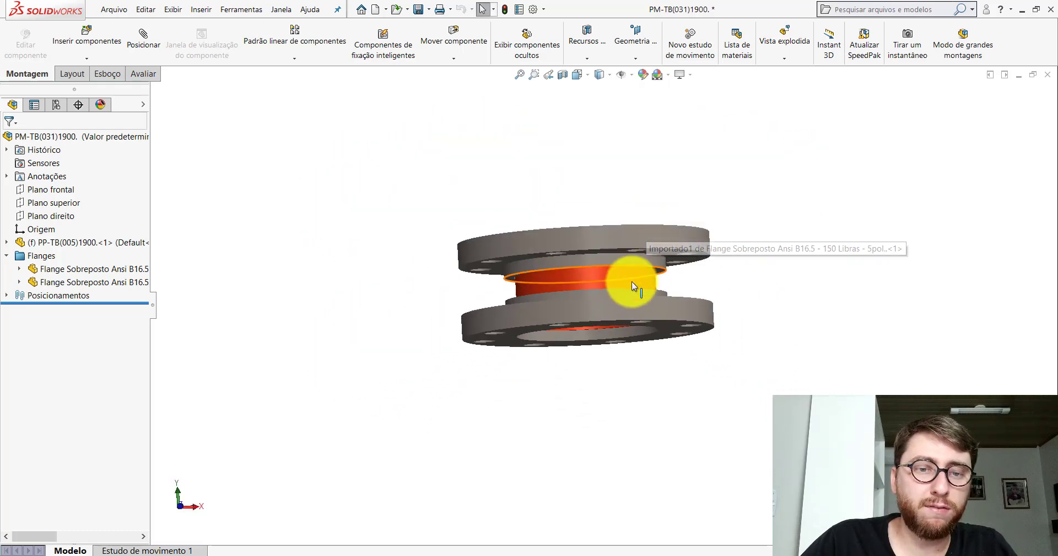
# - Increase the extrusion length of pipe PP-TB(005)1900 by 50 mm to 126.35 mm
pyautogui.click(591, 274)
pyautogui.moveTo(604, 279); pyautogui.dragTo(709, 296, button='middle')
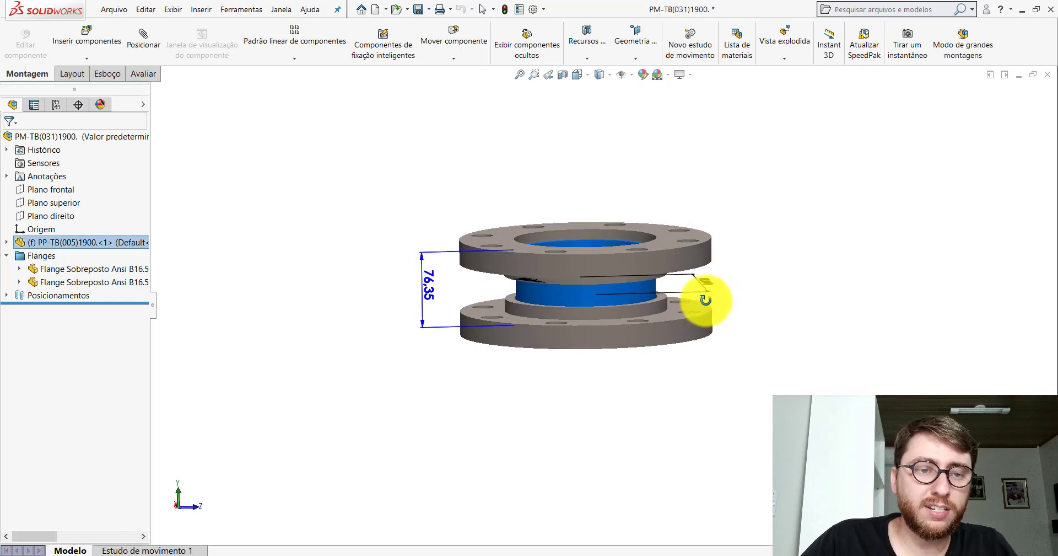
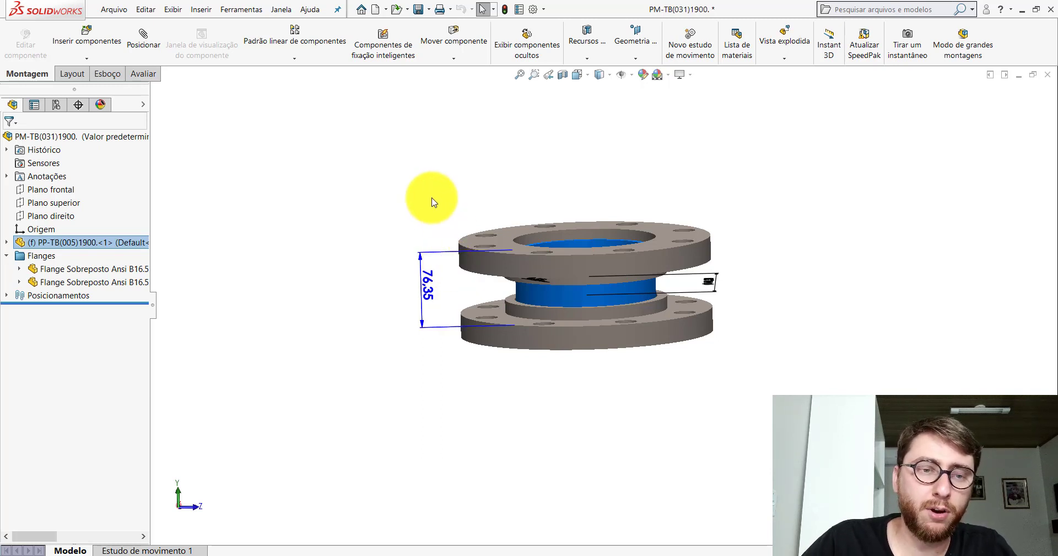
pyautogui.doubleClick(429, 296)
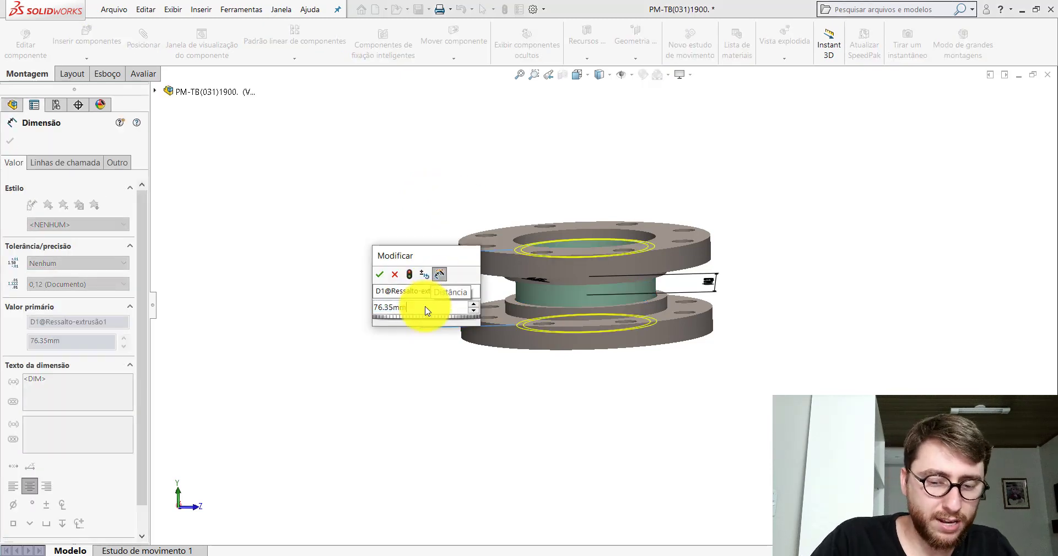
pyautogui.write('+50')
pyautogui.press('Return')
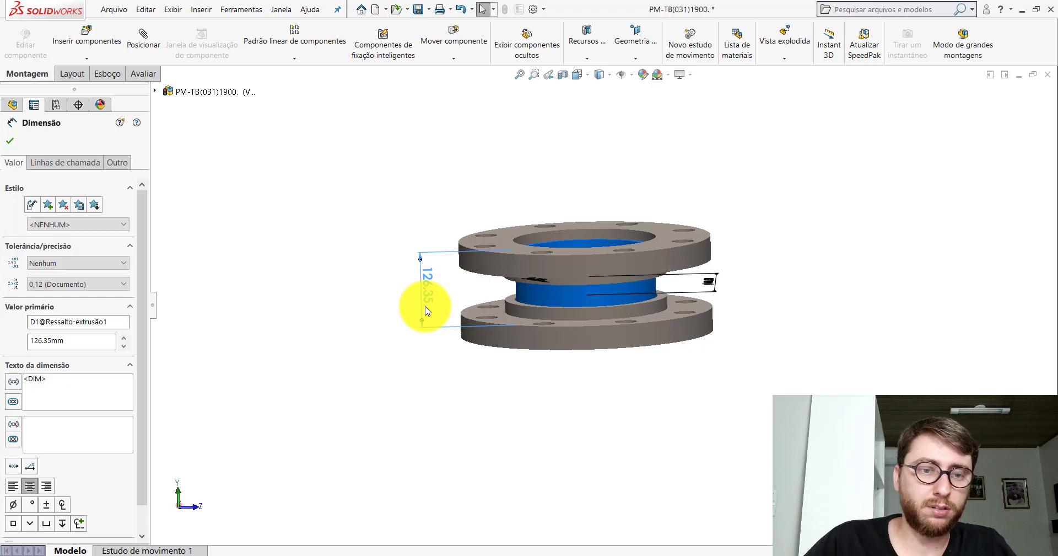
pyautogui.click(511, 169)
pyautogui.moveTo(610, 343)
pyautogui.mouseDown(button='middle')
pyautogui.moveTo(626, 260)
pyautogui.moveTo(609, 260)
pyautogui.moveTo(632, 282)
pyautogui.moveTo(630, 342)
pyautogui.mouseUp(button='middle')
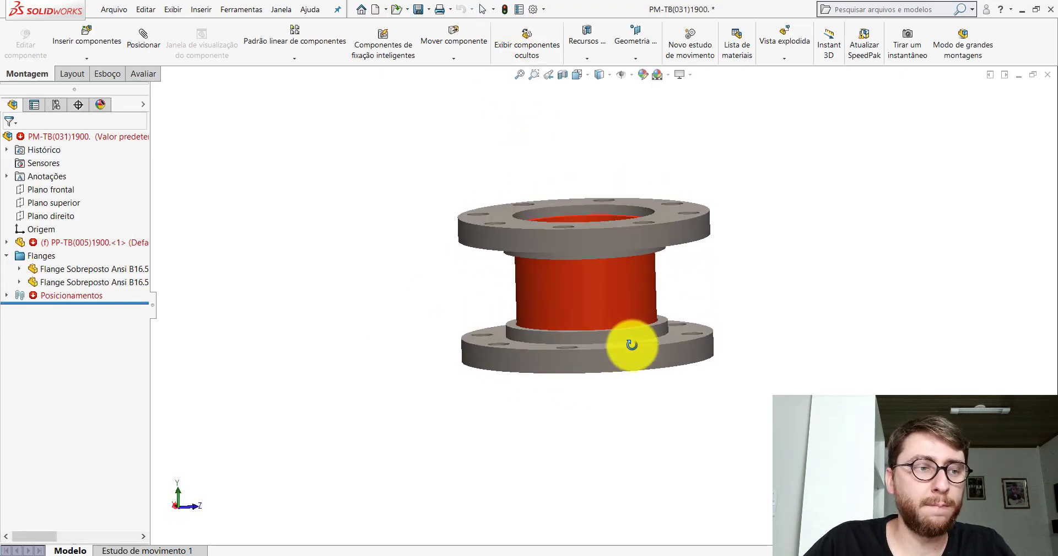
pyautogui.click(483, 9)
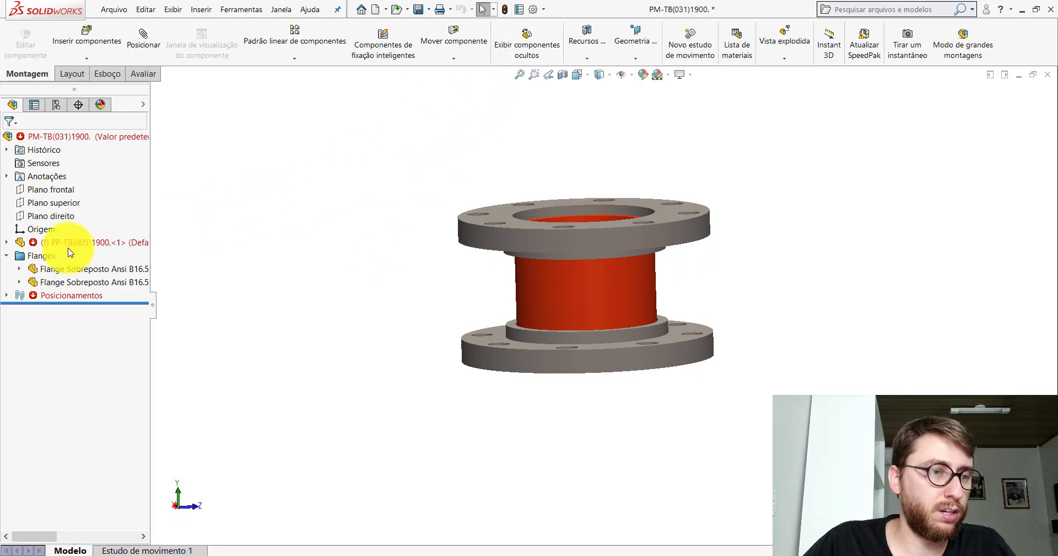
# - Collapse the Flanges folder, list the assembly's mates and delete the failed mate Coincidente2 of the fixed pipe
pyautogui.click(8, 255)
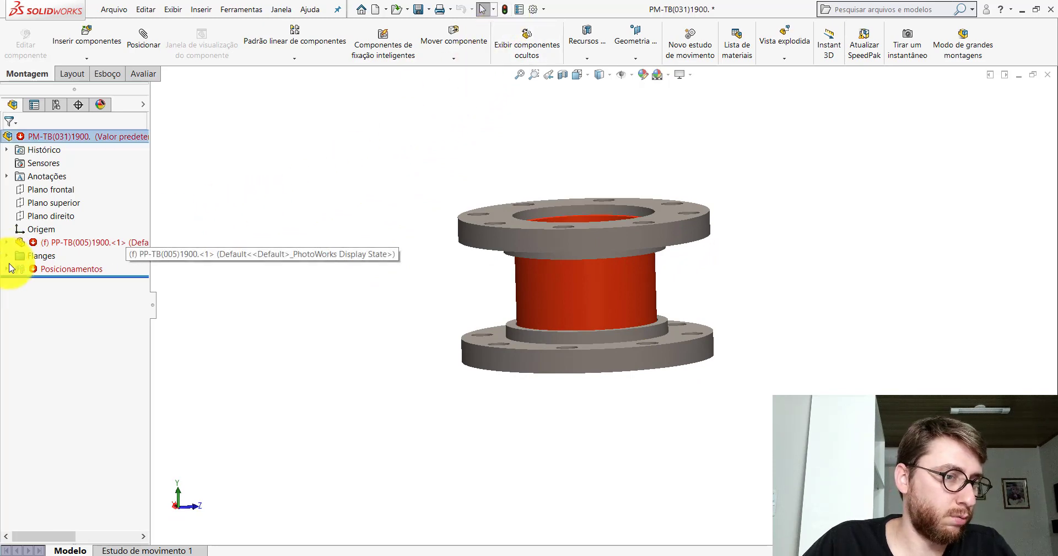
pyautogui.click(7, 268)
pyautogui.click(86, 296)
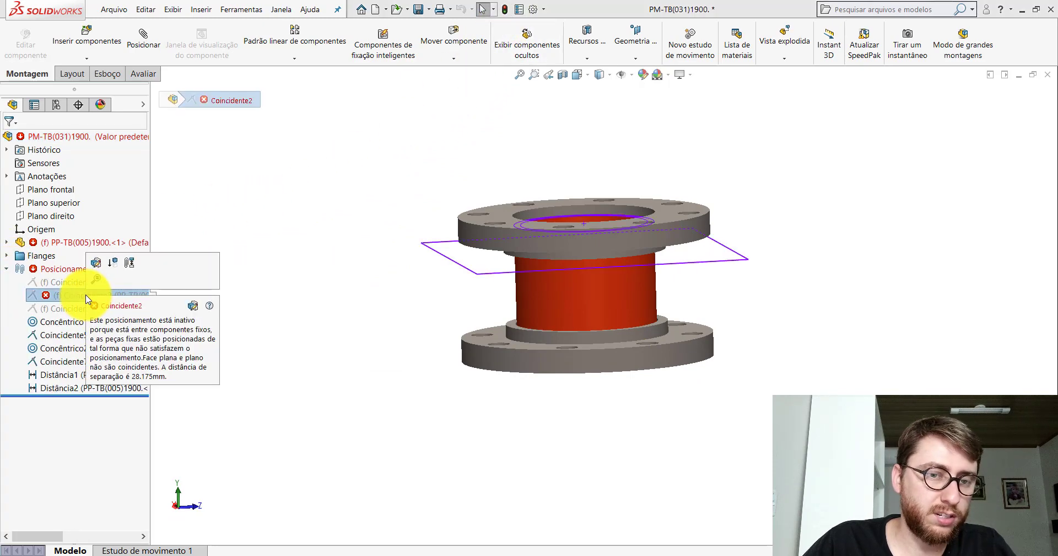
pyautogui.rightClick(65, 296)
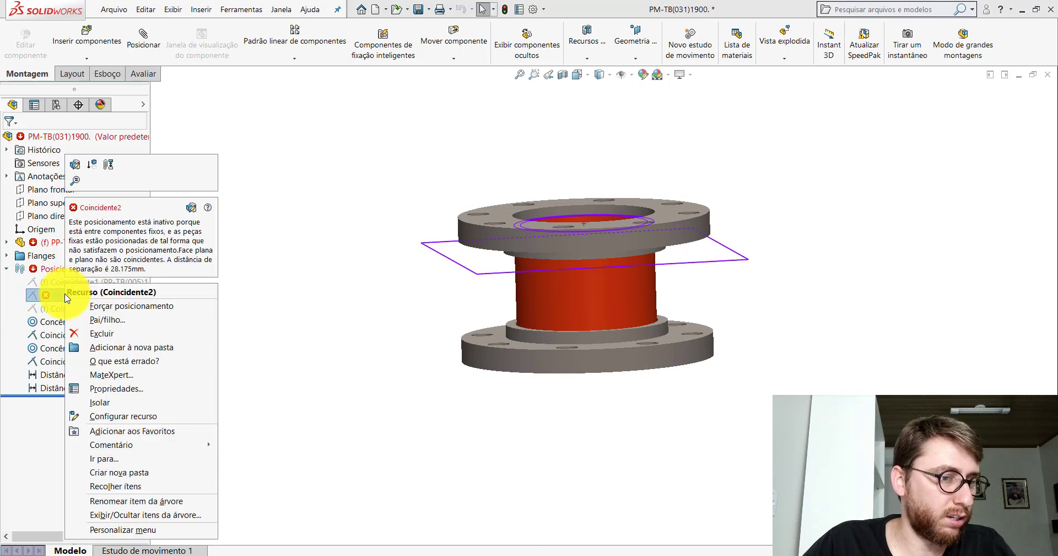
pyautogui.click(92, 333)
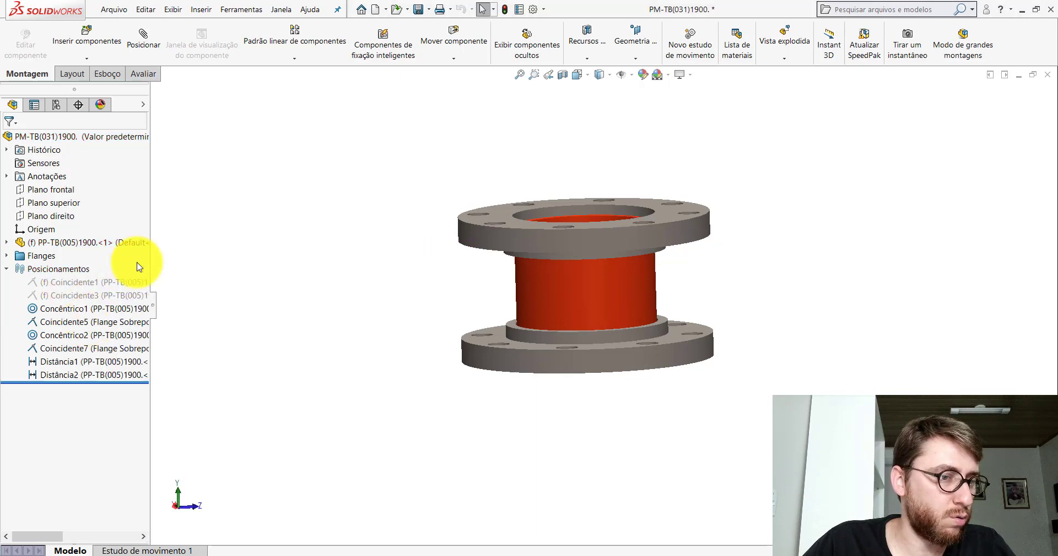
# - Delete the pipe's inactive mates Coincidente1 and Coincidente3, and try moving the upper flange to test its position
pyautogui.click(84, 284)
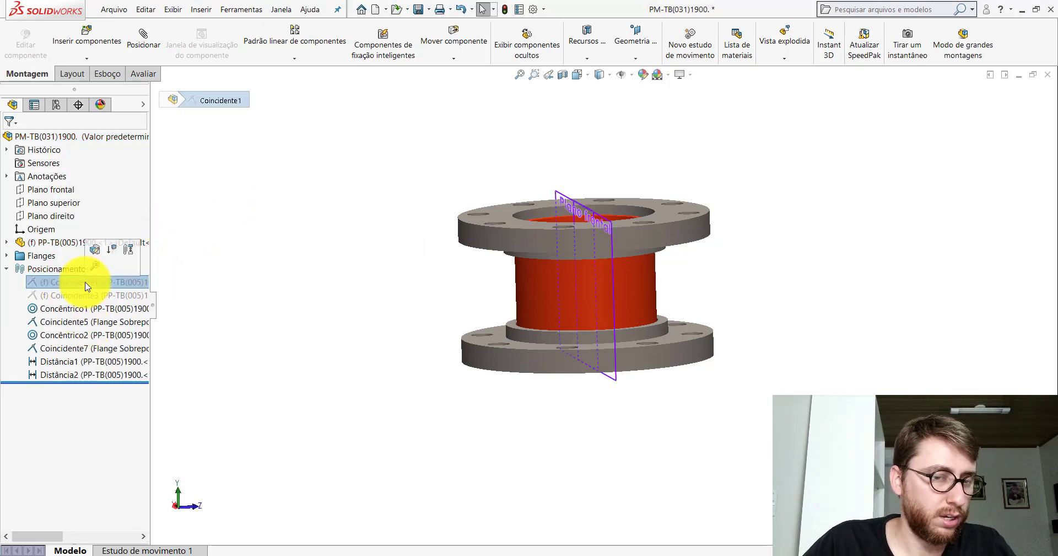
pyautogui.rightClick(62, 302)
pyautogui.click(82, 337)
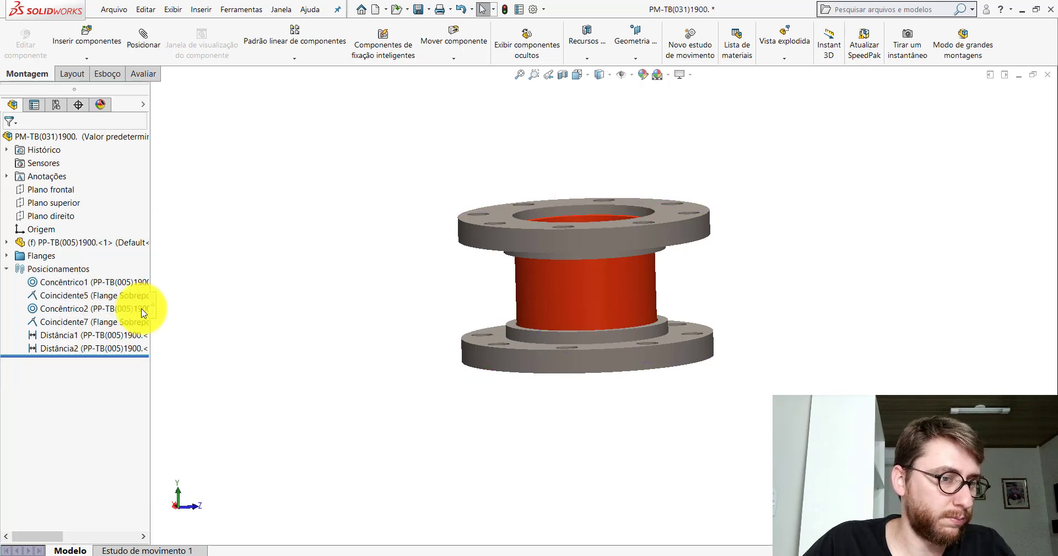
pyautogui.moveTo(592, 246); pyautogui.dragTo(591, 178)
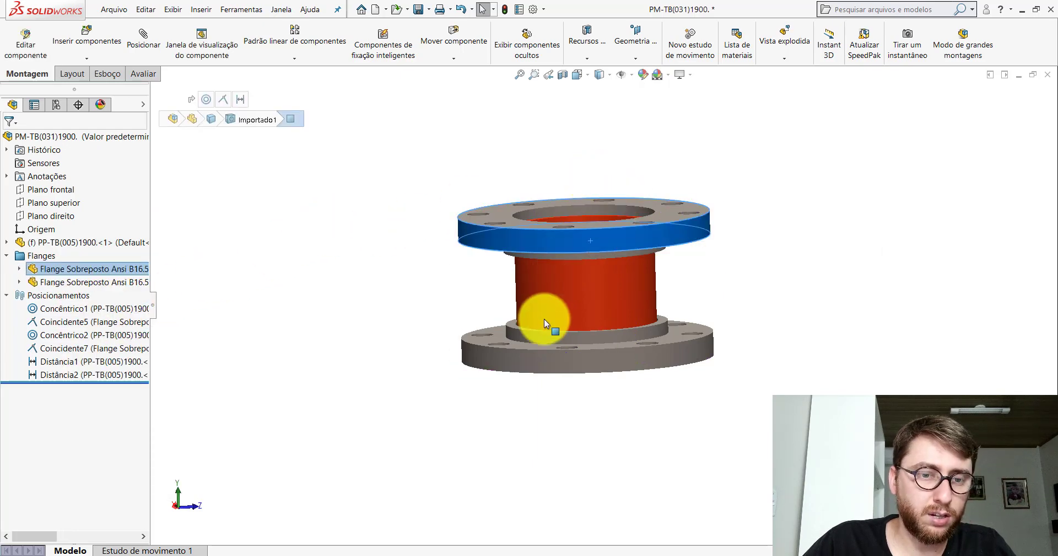
# - Clear the face selection, collapse the mates and Flanges folders, and show the spool assembly in isometric view
pyautogui.moveTo(530, 365); pyautogui.dragTo(475, 302)
pyautogui.click(429, 295)
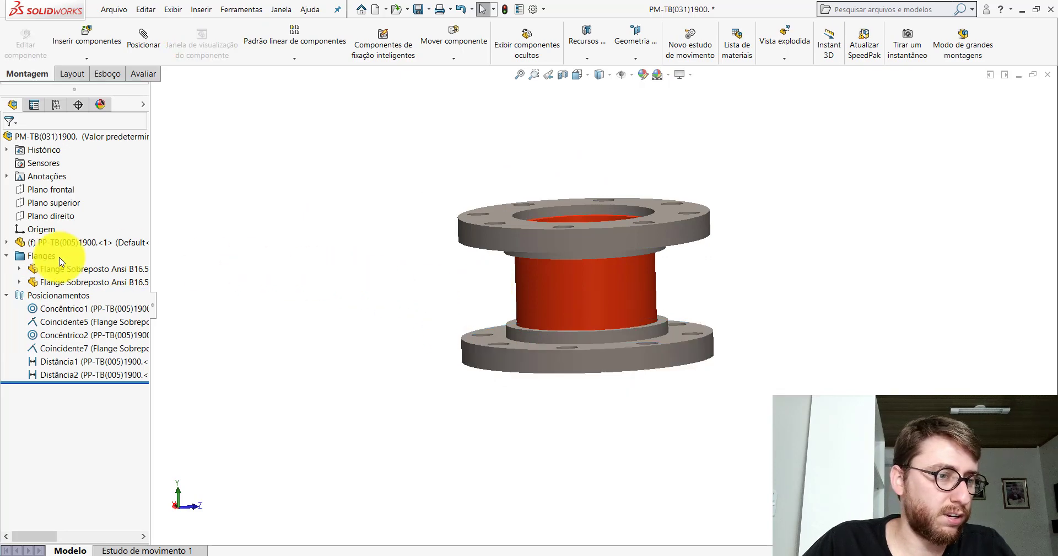
pyautogui.click(6, 295)
pyautogui.click(6, 255)
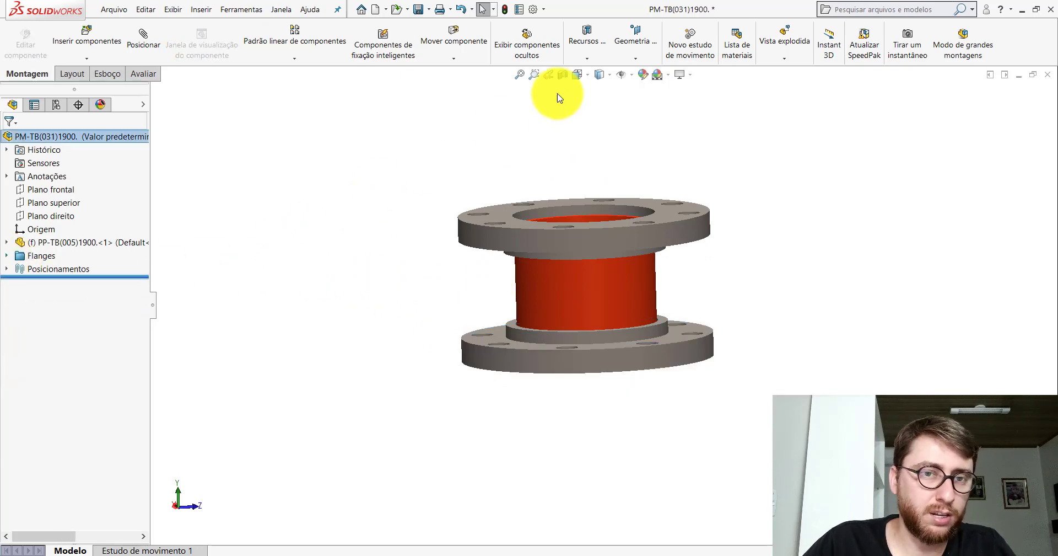
pyautogui.click(577, 75)
pyautogui.click(635, 101)
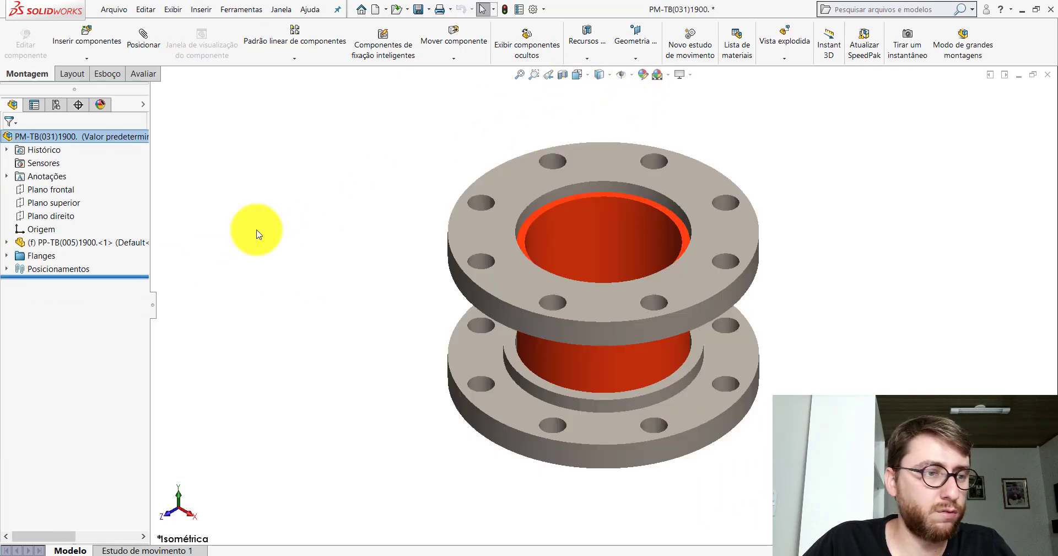
pyautogui.click(7, 269)
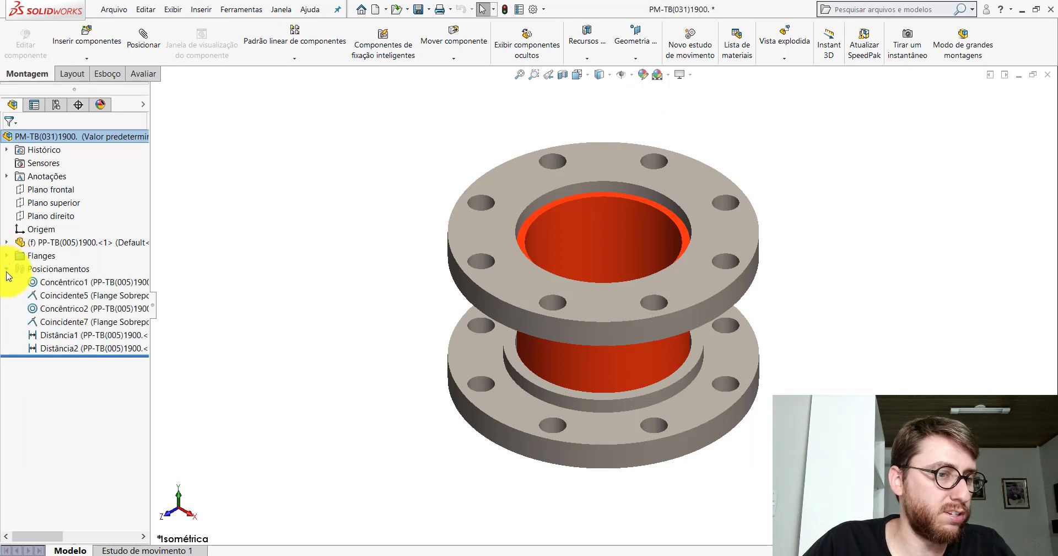
pyautogui.click(6, 269)
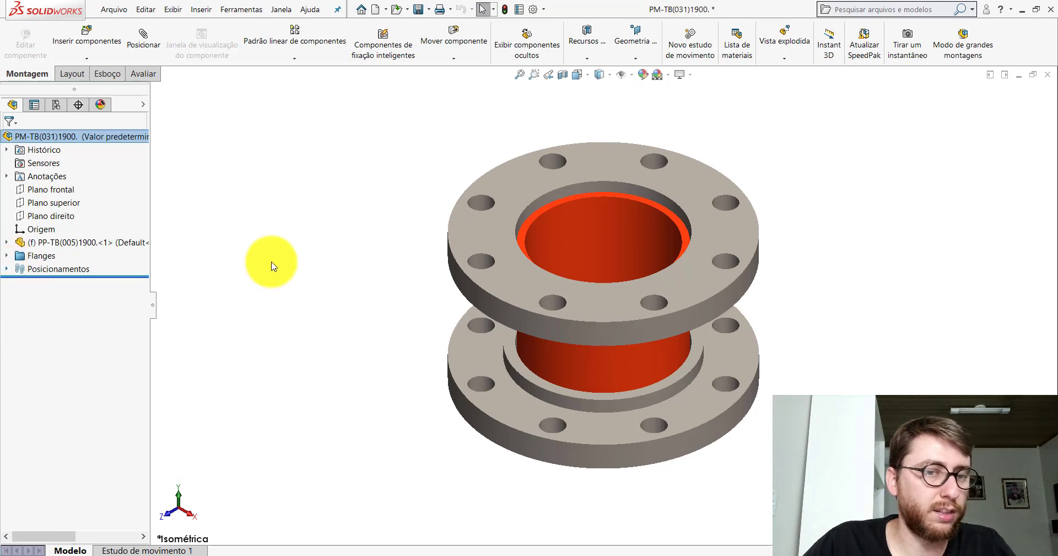
pyautogui.click(648, 362)
pyautogui.click(357, 288)
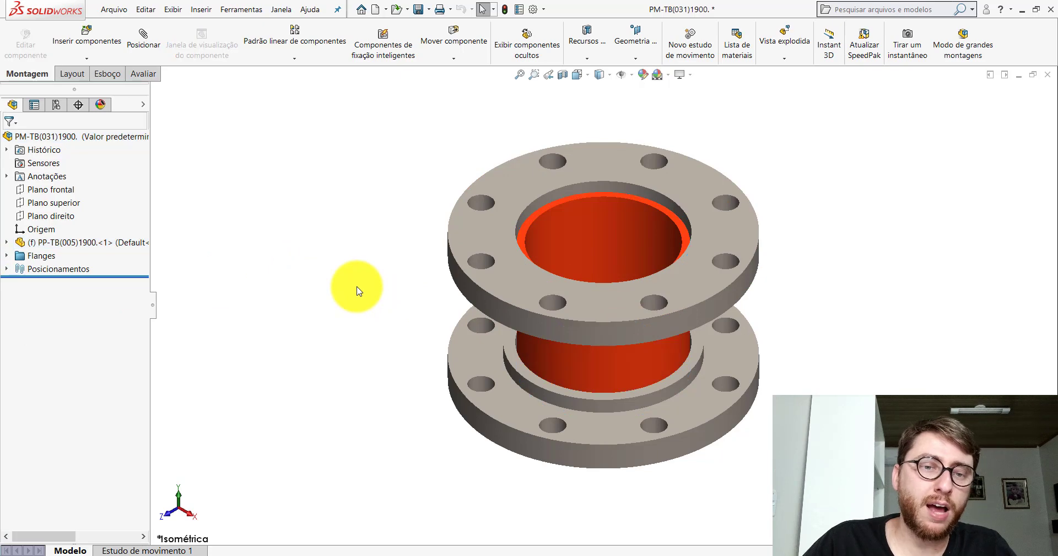
pyautogui.click(593, 353)
pyautogui.click(306, 252)
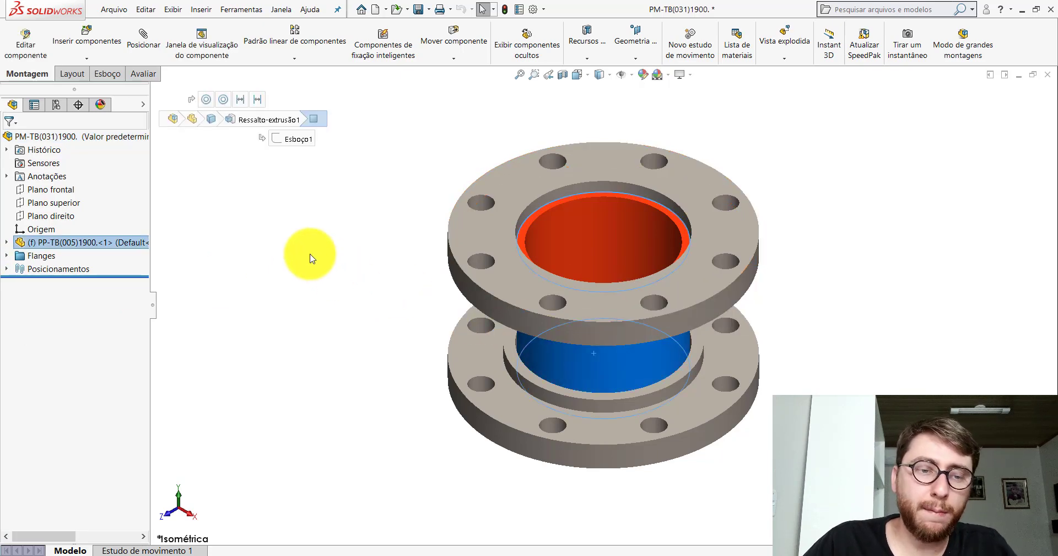
# - Switch to the PM-TB(001)1900 main assembly and examine the tanks, pumps and piping, including from the isometric view
pyautogui.moveTo(378, 550)
pyautogui.click(364, 527)
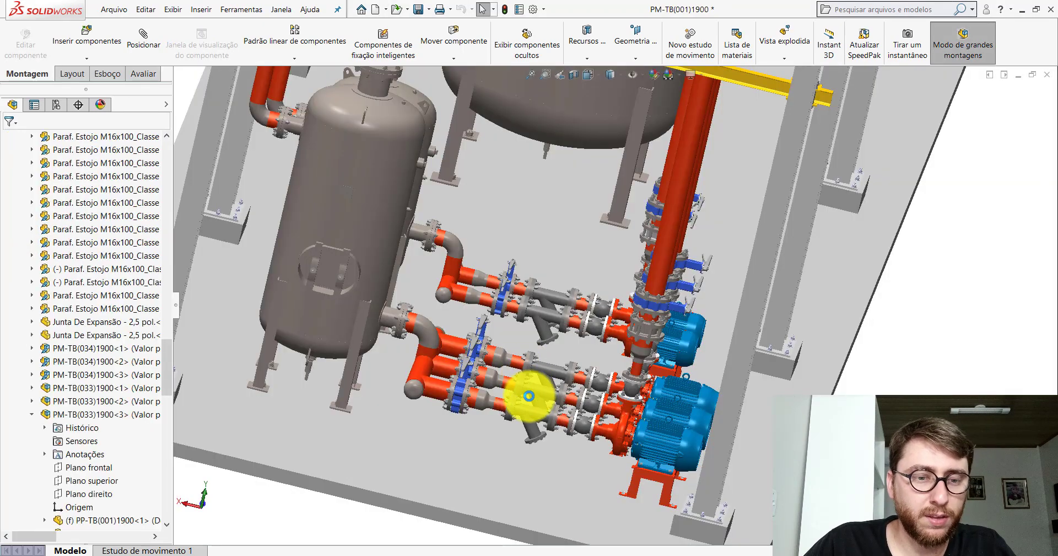
pyautogui.moveTo(657, 438); pyautogui.dragTo(593, 375, button='middle')
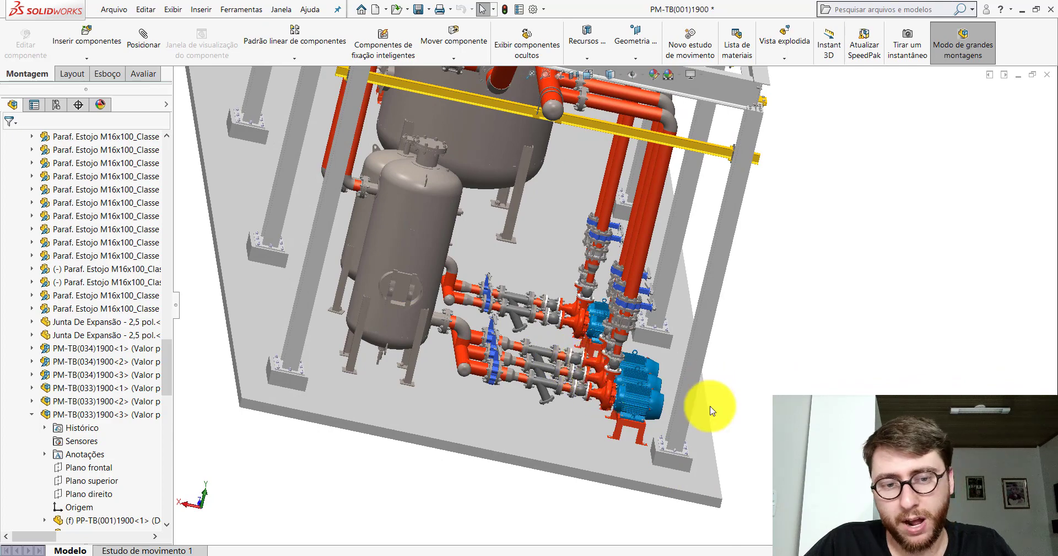
pyautogui.scroll(-6, 637, 250)
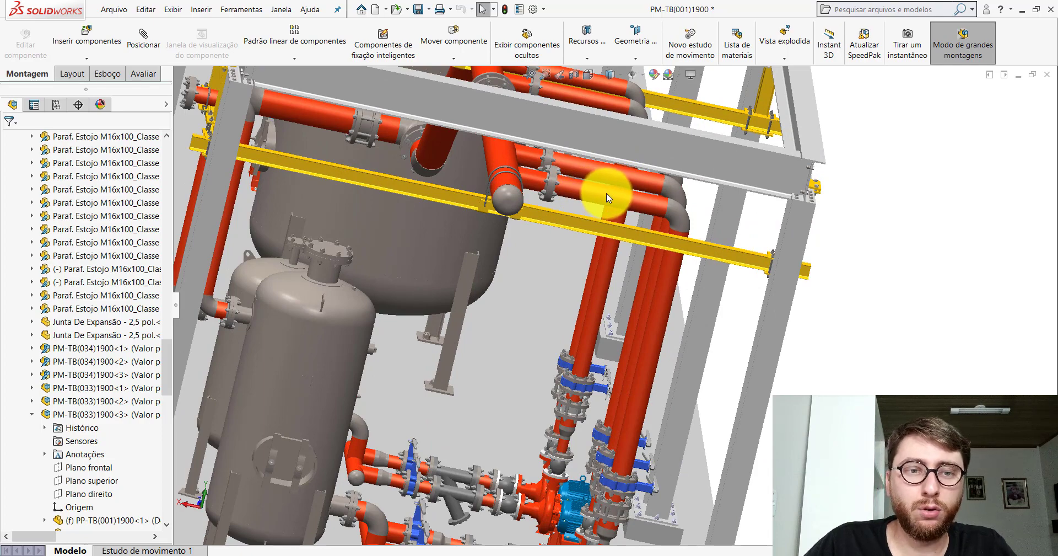
pyautogui.scroll(5, 603, 194)
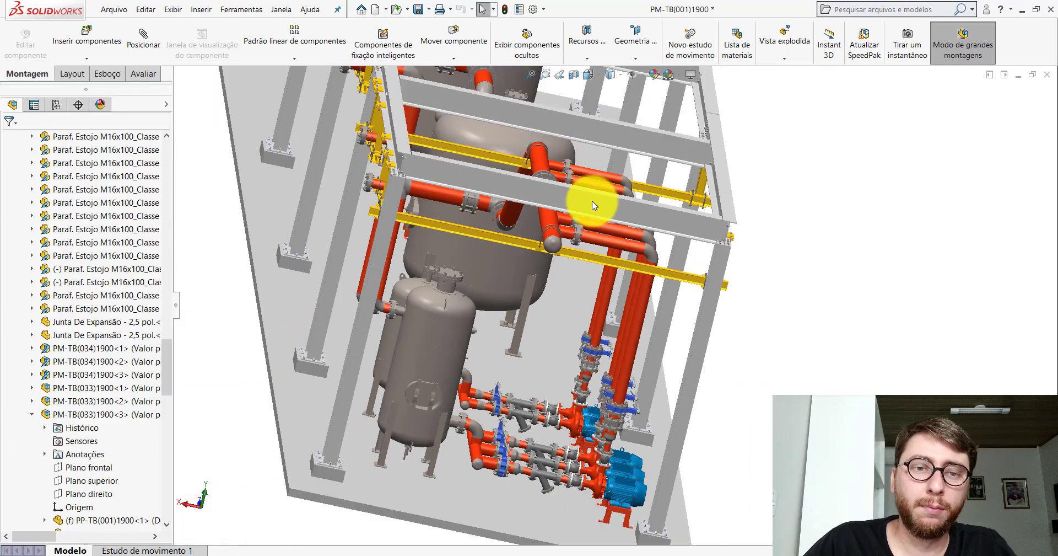
pyautogui.hotkey('ctrl', '7')
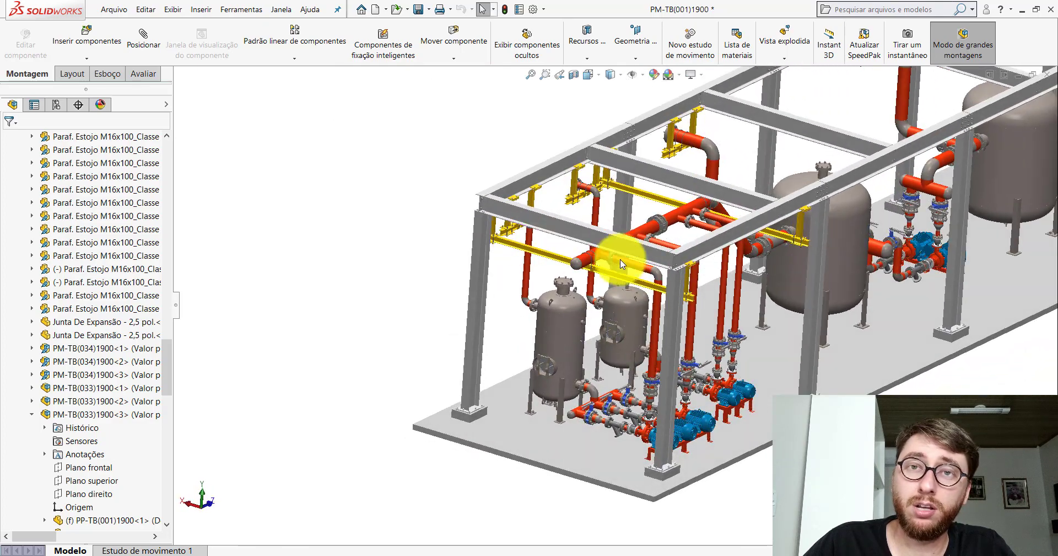
pyautogui.scroll(-5, 696, 336)
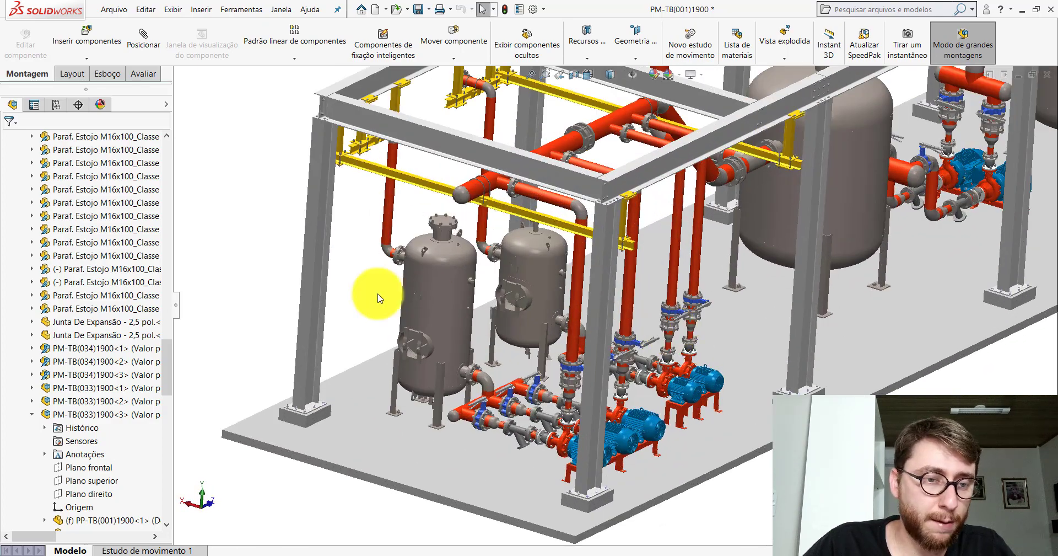
# - Return to the PM-TB(031)1900 spool assembly, save it and close it
pyautogui.click(411, 523)
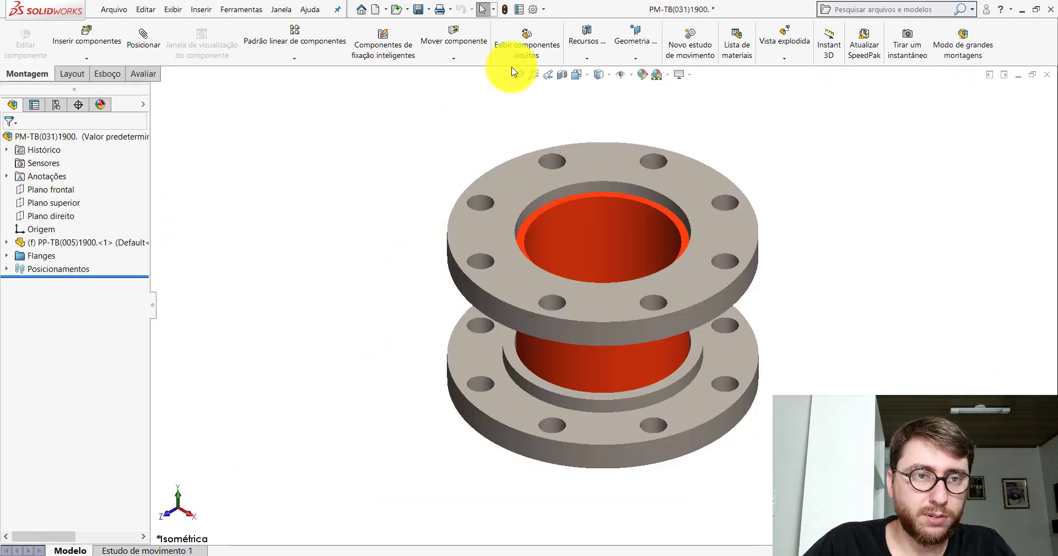
pyautogui.click(418, 10)
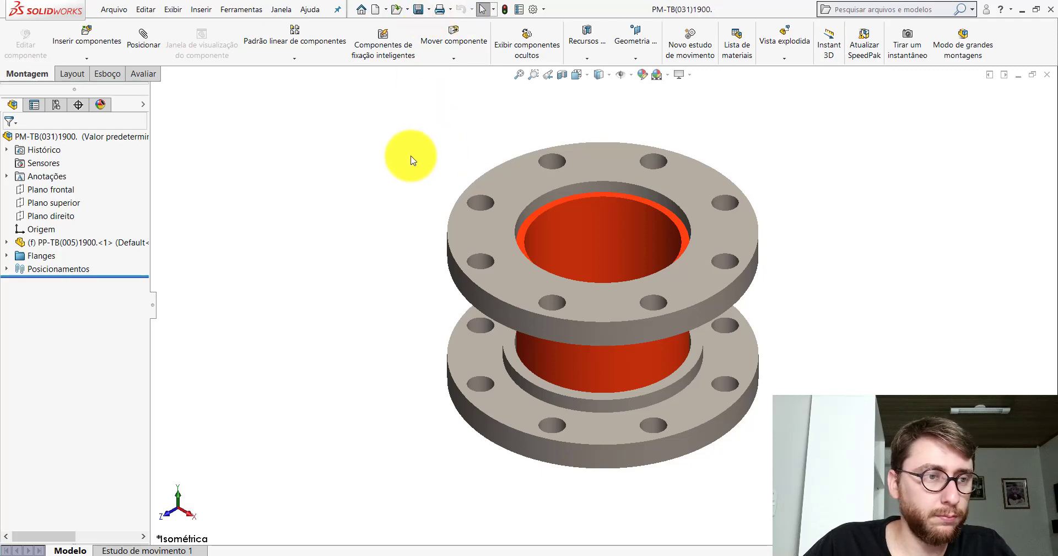
pyautogui.click(1045, 76)
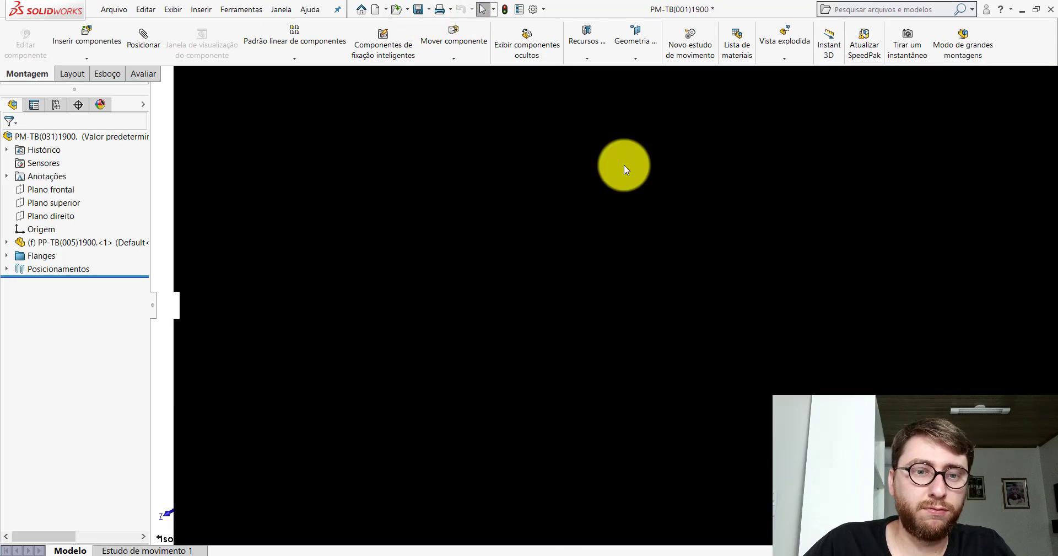
# - Open the PM-TB(030)1900 assembly from the PM-TB(001)1900 project folder
pyautogui.hotkey('ctrl', 'o')
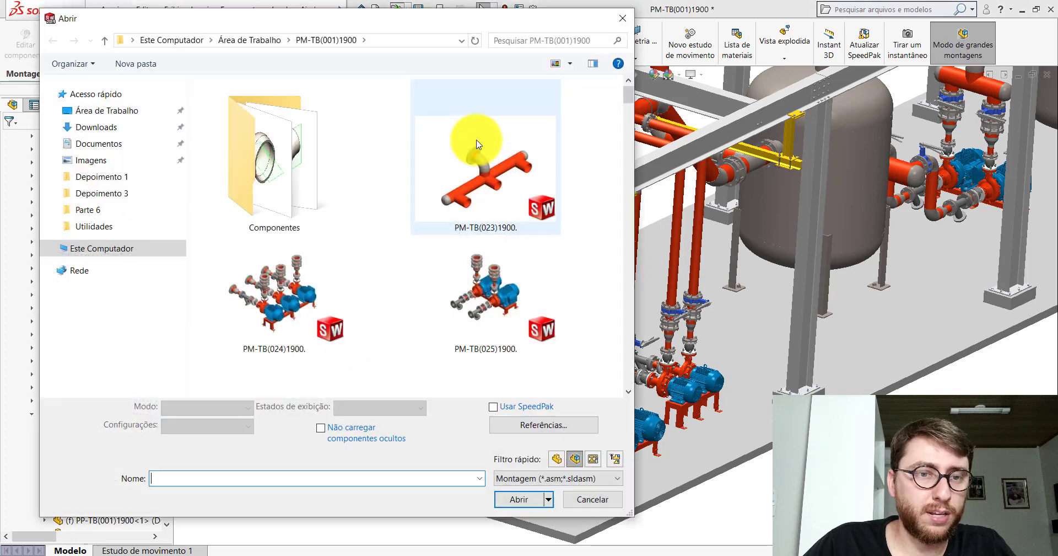
pyautogui.moveTo(626, 118); pyautogui.dragTo(626, 165)
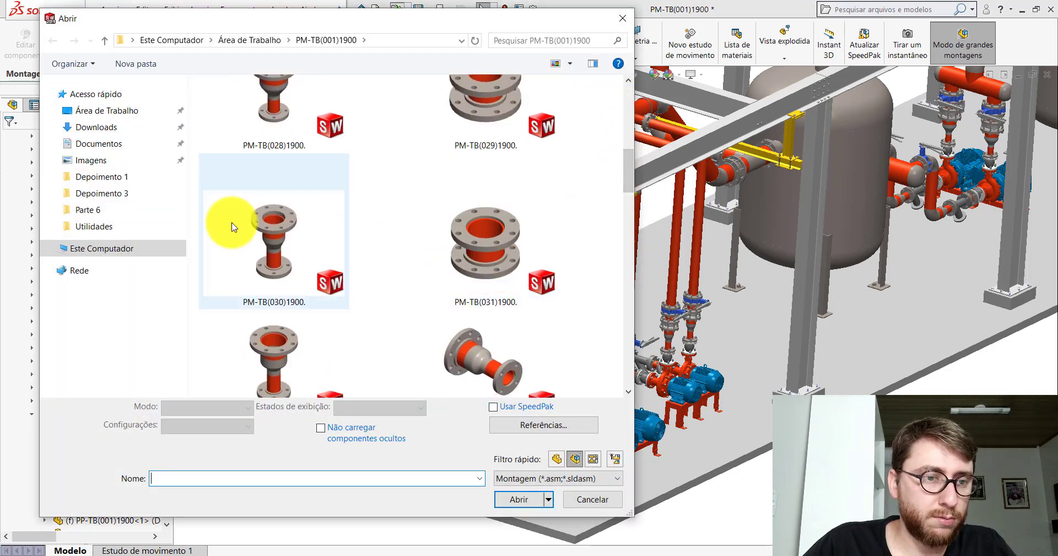
pyautogui.doubleClick(271, 231)
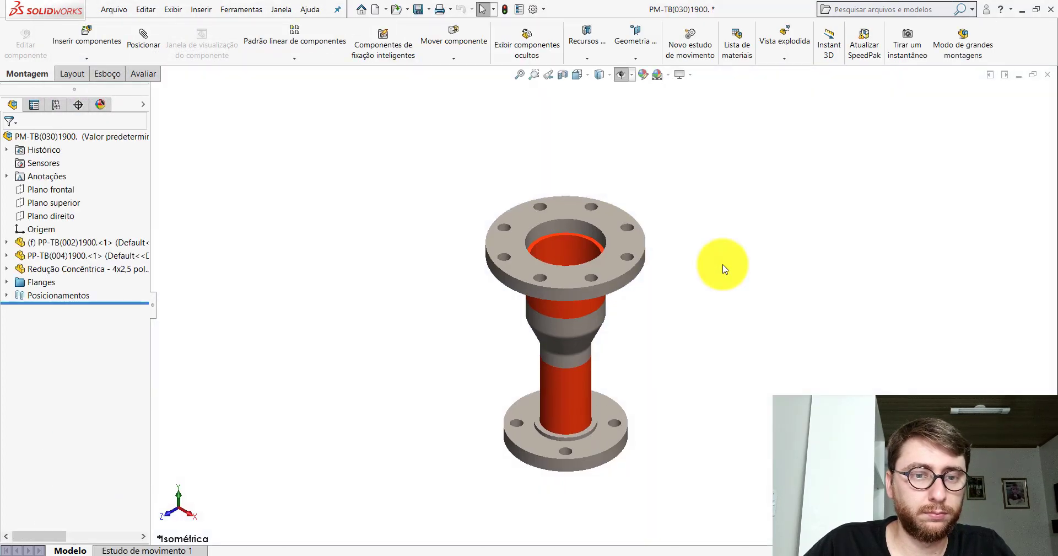
pyautogui.click(588, 304)
pyautogui.click(417, 255)
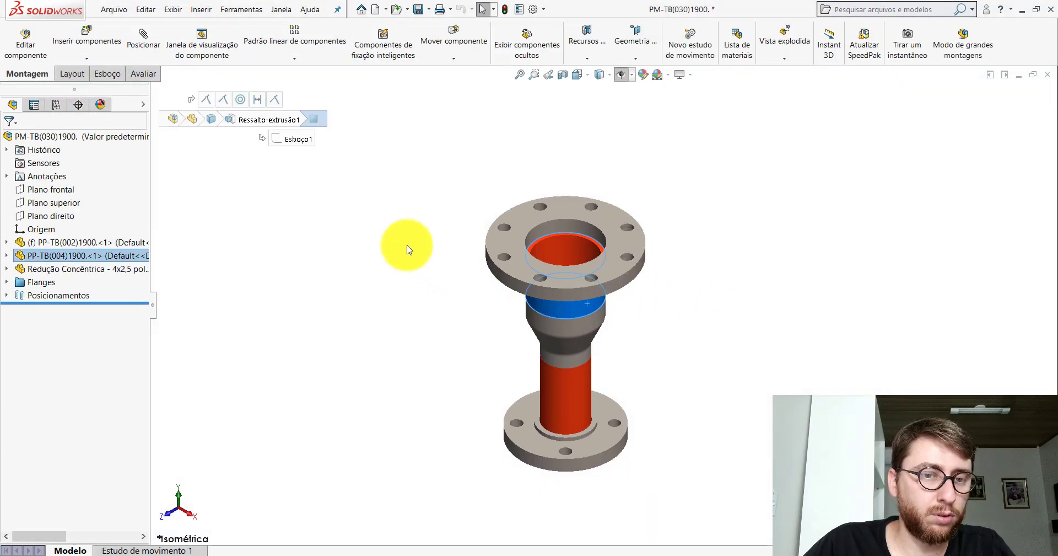
pyautogui.click(575, 399)
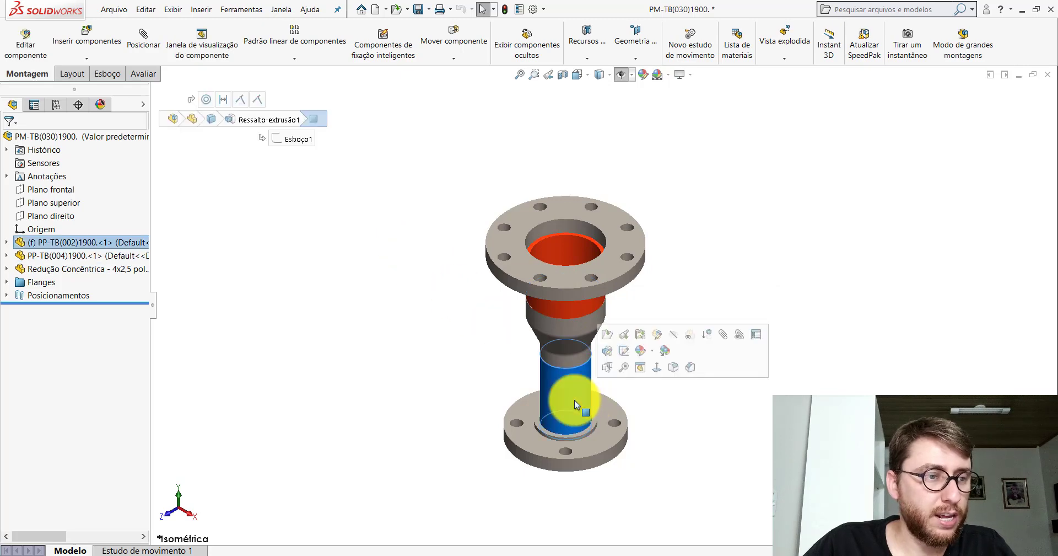
pyautogui.click(408, 274)
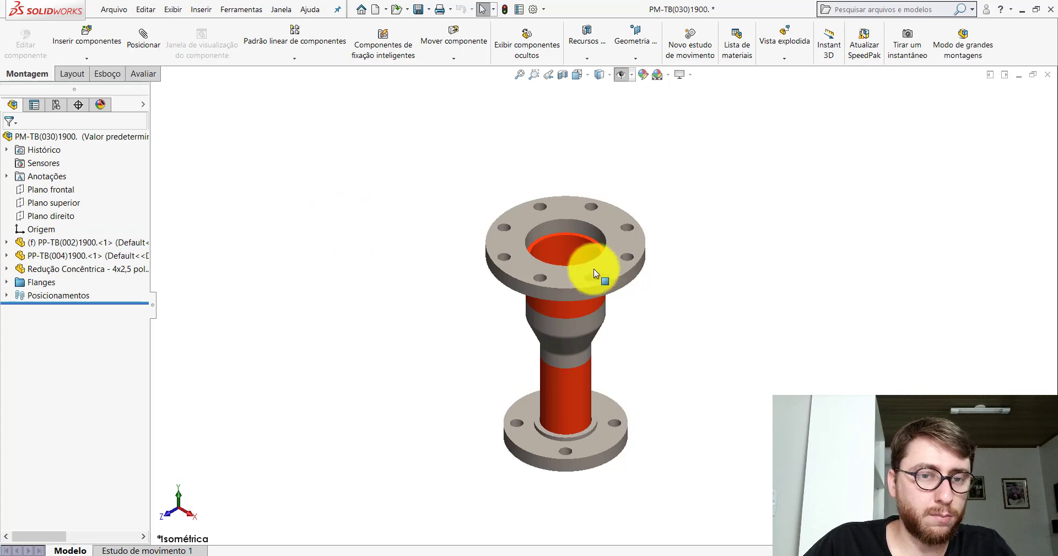
# - Delete the distance mate between the 4-inch slip-on flange and pipe PP-TB(004)1900
pyautogui.rightClick(607, 210)
pyautogui.click(739, 156)
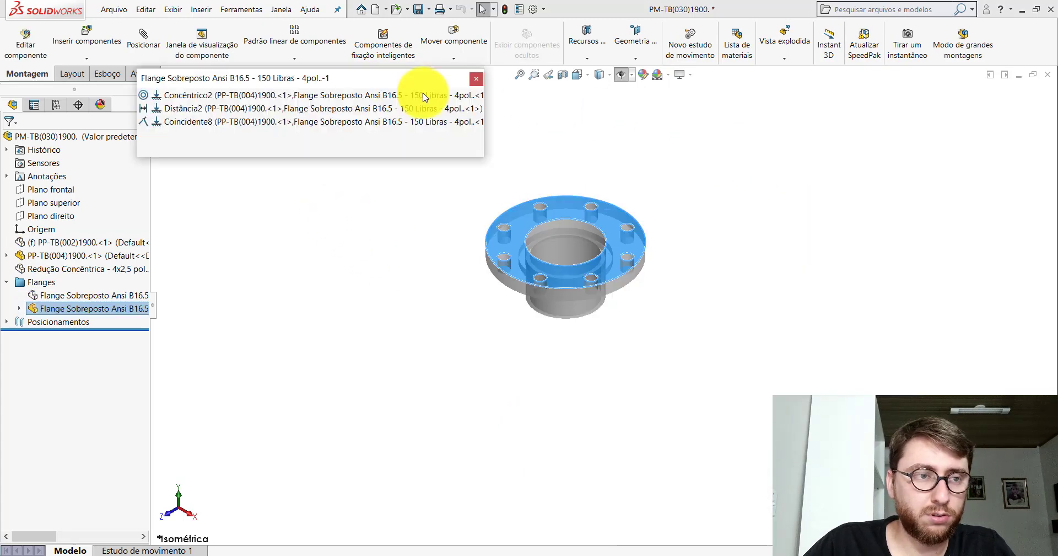
pyautogui.rightClick(206, 112)
pyautogui.click(234, 184)
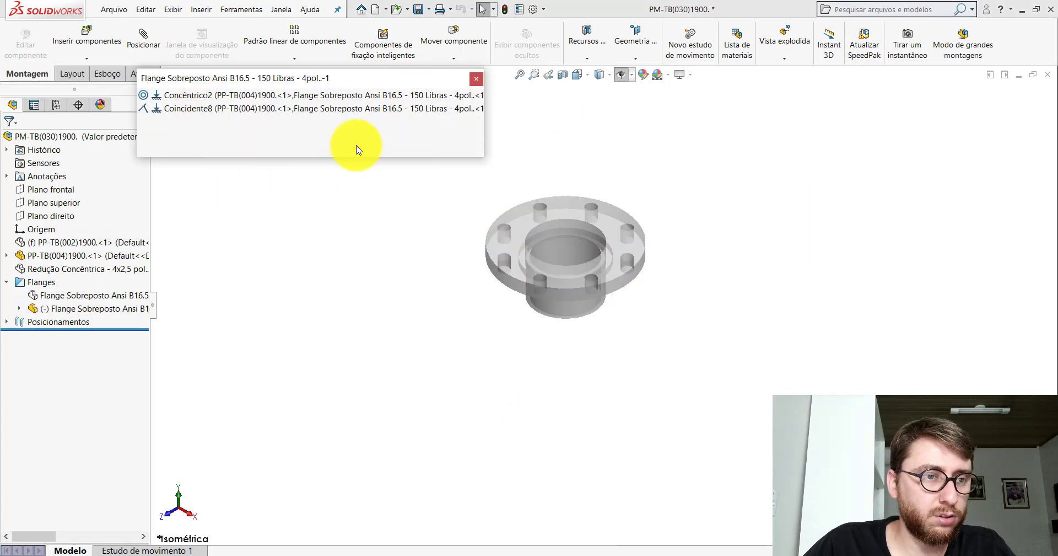
pyautogui.click(476, 79)
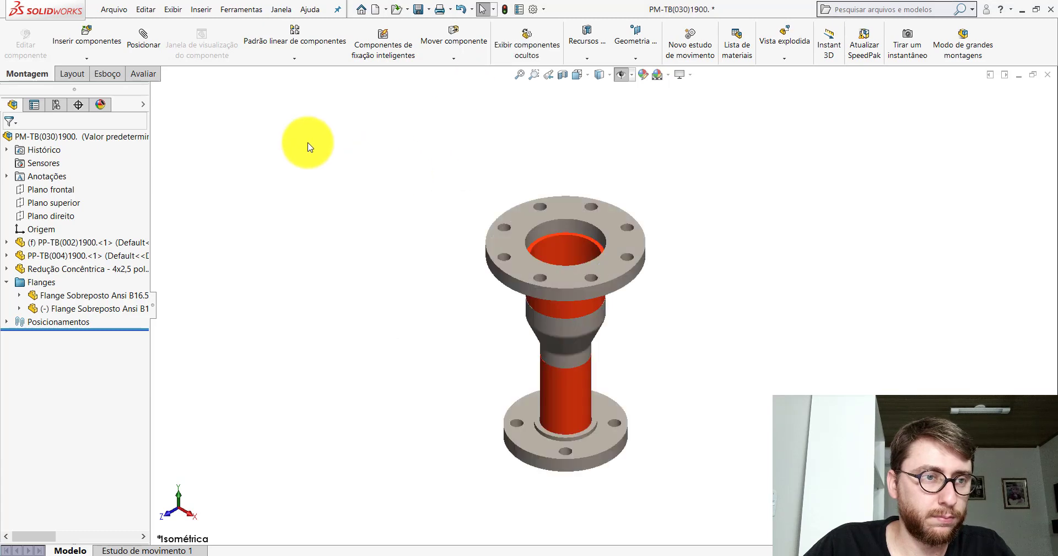
# - Add a 10 mm distance mate between the end face of pipe PP-TB(004)1900 and the outer face of the 4-inch flange
pyautogui.scroll(-7, 598, 243)
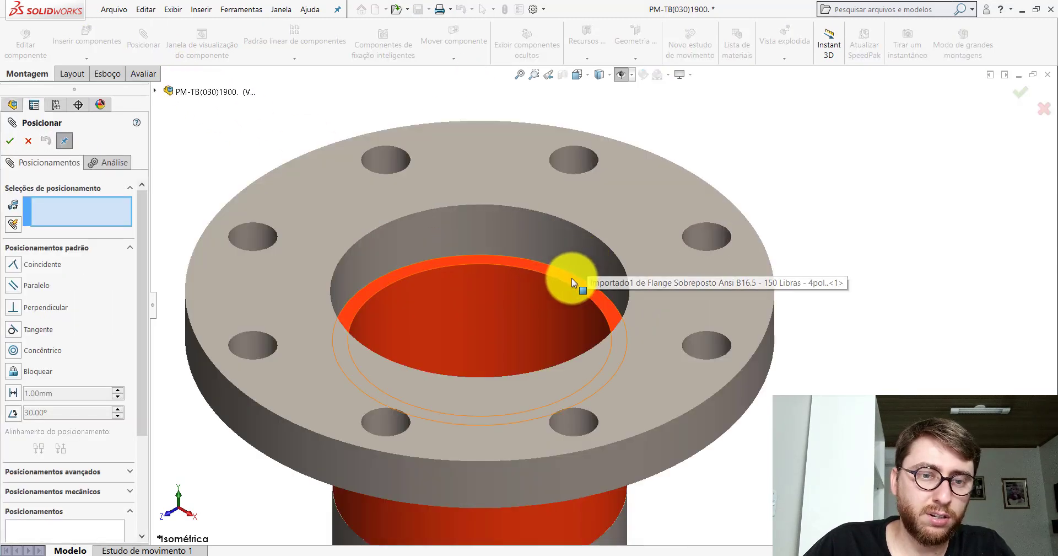
pyautogui.click(572, 278)
pyautogui.click(622, 211)
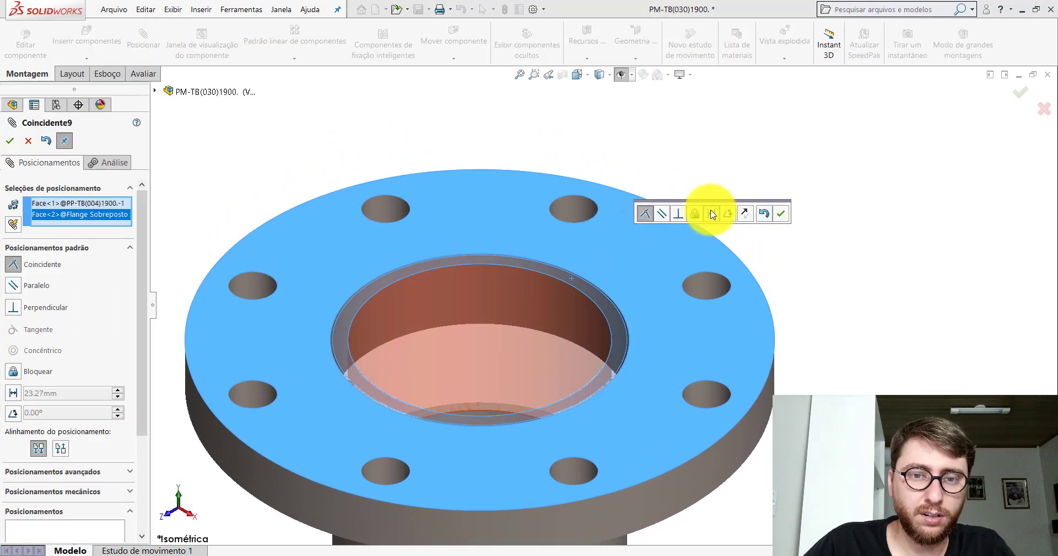
pyautogui.click(711, 213)
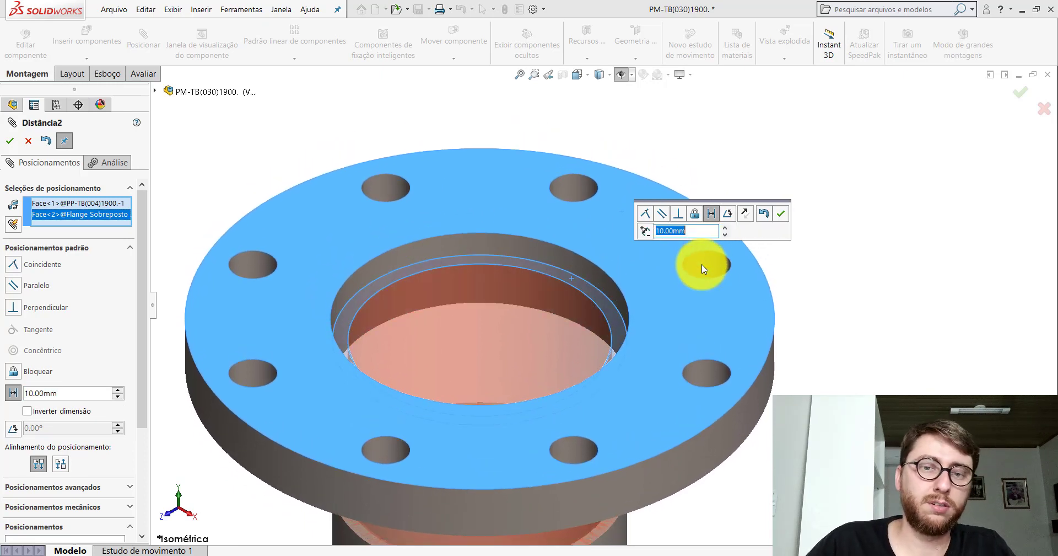
pyautogui.click(783, 215)
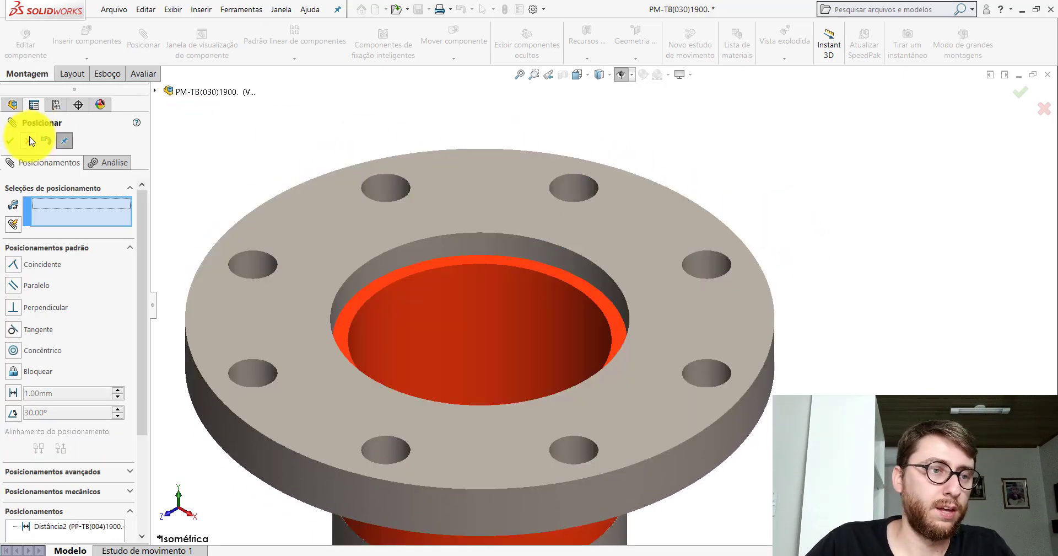
pyautogui.click(10, 140)
# - Delete the distance mate between the 2.5-inch slip-on flange and pipe PP-TB(002)1900 at the narrow end of the spool
pyautogui.scroll(6, 533, 319)
pyautogui.moveTo(533, 315); pyautogui.dragTo(573, 252, button='middle')
pyautogui.moveTo(571, 303); pyautogui.dragTo(586, 213, button='middle')
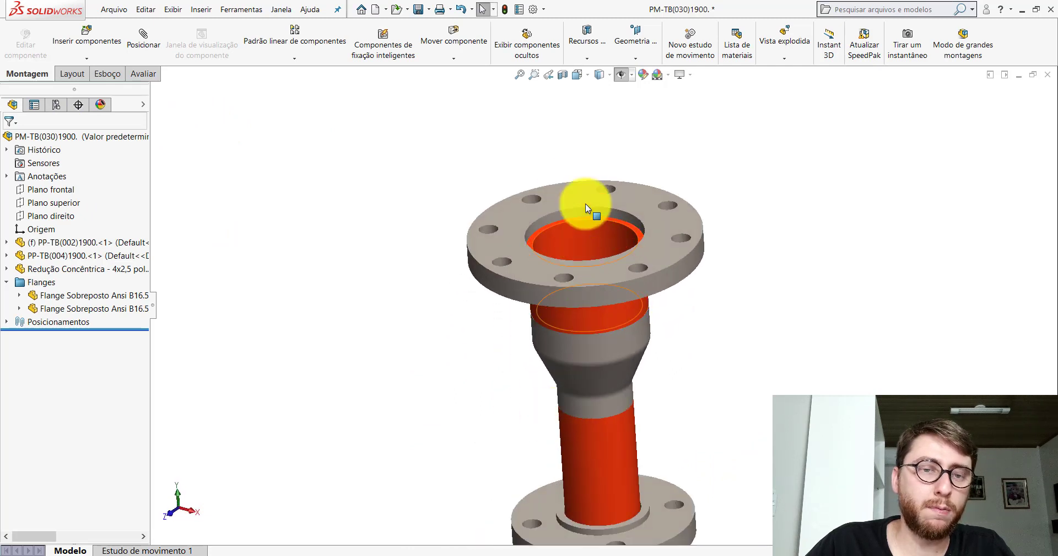
pyautogui.scroll(6, 606, 289)
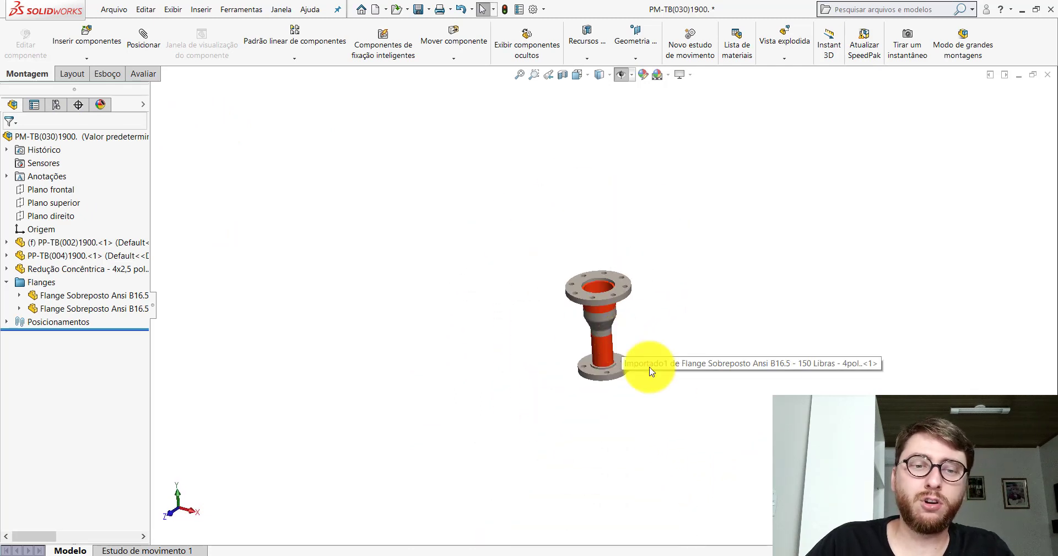
pyautogui.scroll(-3, 655, 370)
pyautogui.scroll(-2, 510, 321)
pyautogui.moveTo(511, 321); pyautogui.dragTo(550, 171, button='middle')
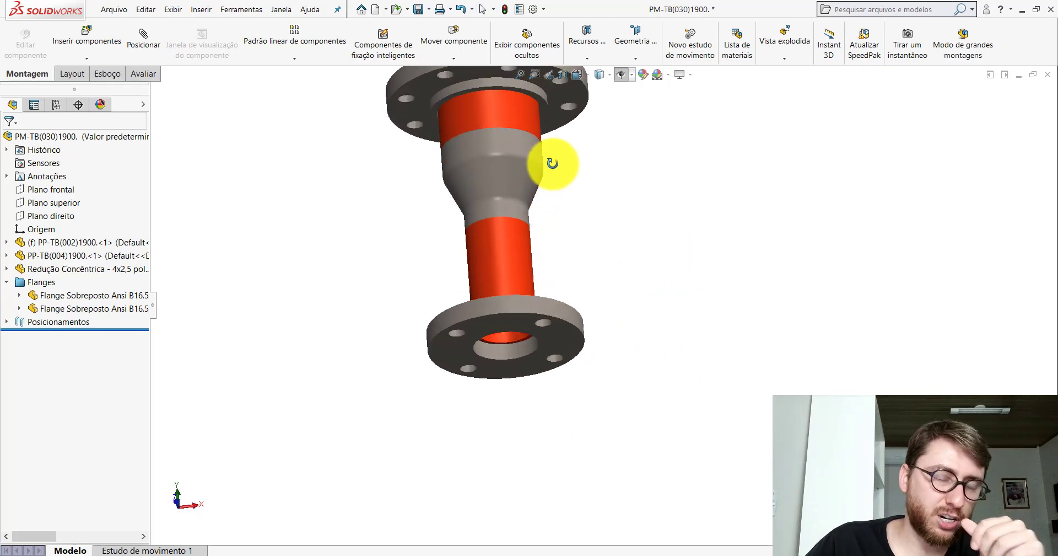
pyautogui.scroll(-2, 571, 318)
pyautogui.rightClick(562, 307)
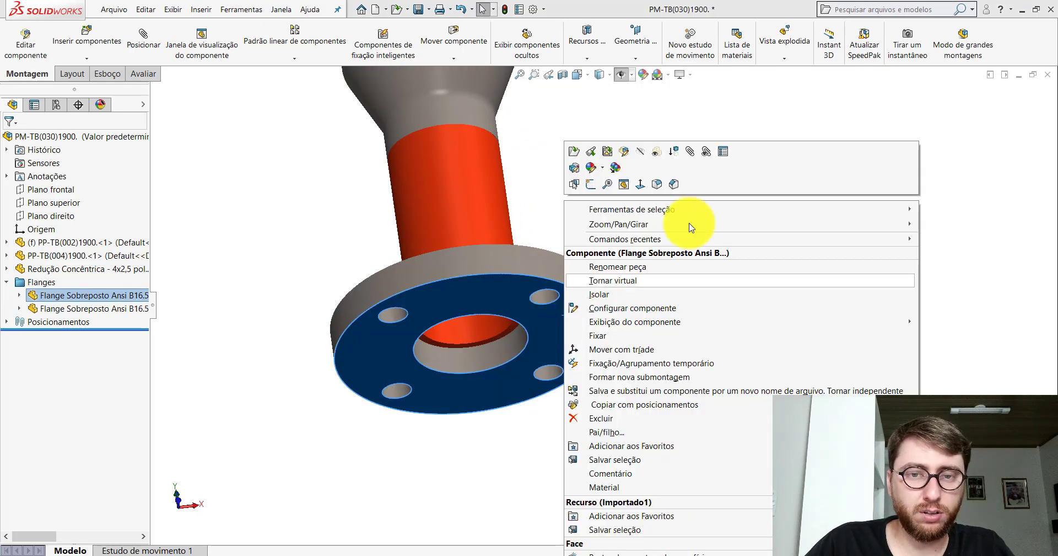
pyautogui.click(709, 147)
pyautogui.rightClick(161, 112)
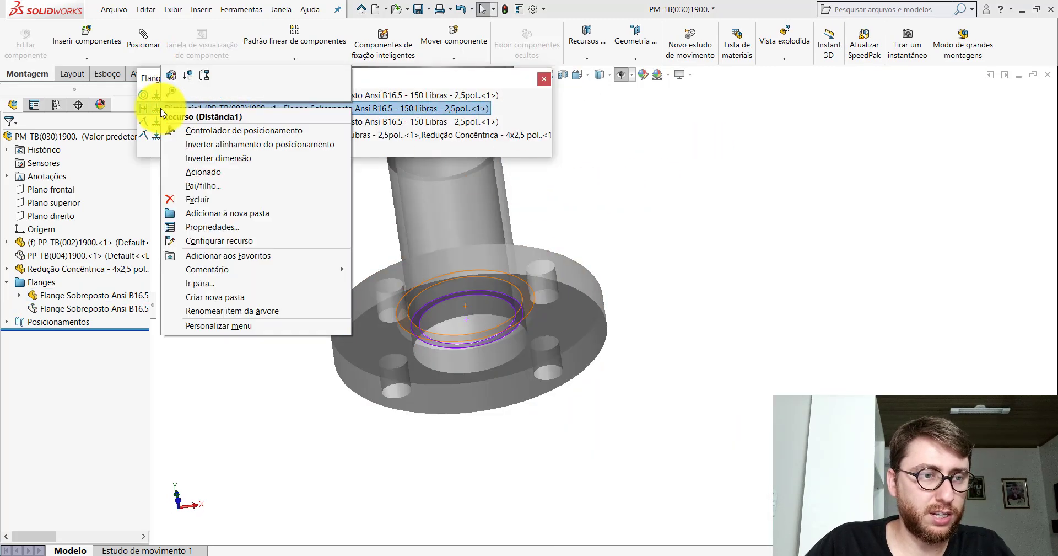
pyautogui.click(204, 192)
pyautogui.click(544, 82)
# - Add a 10 mm distance mate between the end face of pipe PP-TB(002)1900 and the outer face of the 2.5-inch flange
pyautogui.scroll(-5, 491, 326)
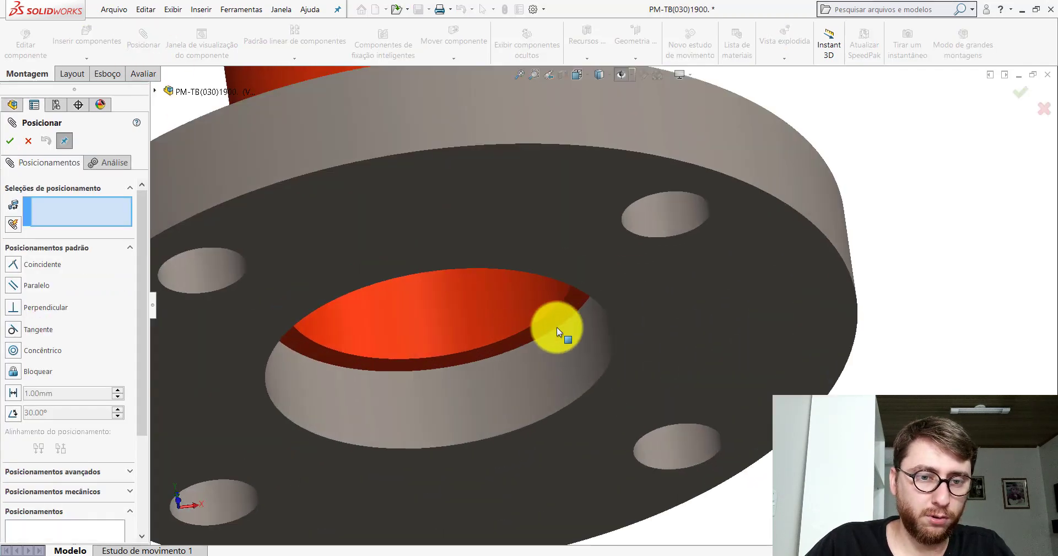
pyautogui.click(567, 314)
pyautogui.click(607, 207)
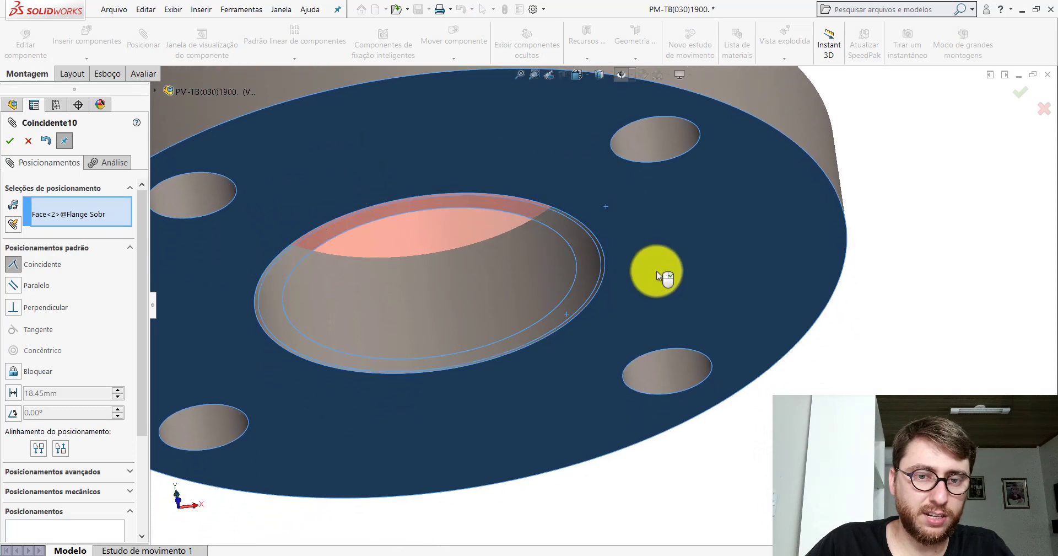
pyautogui.click(714, 218)
pyautogui.write('10')
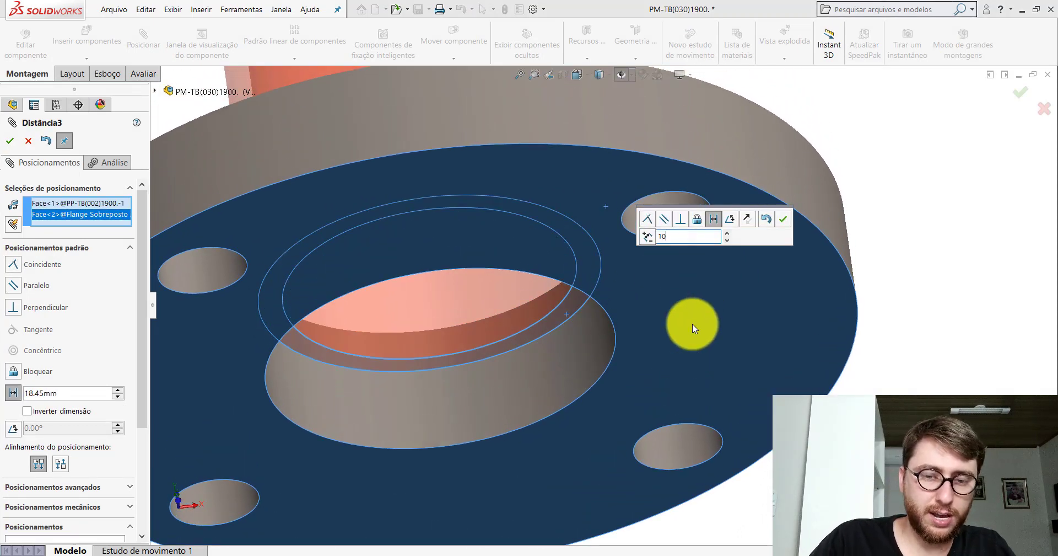
pyautogui.press('Return')
pyautogui.click(783, 220)
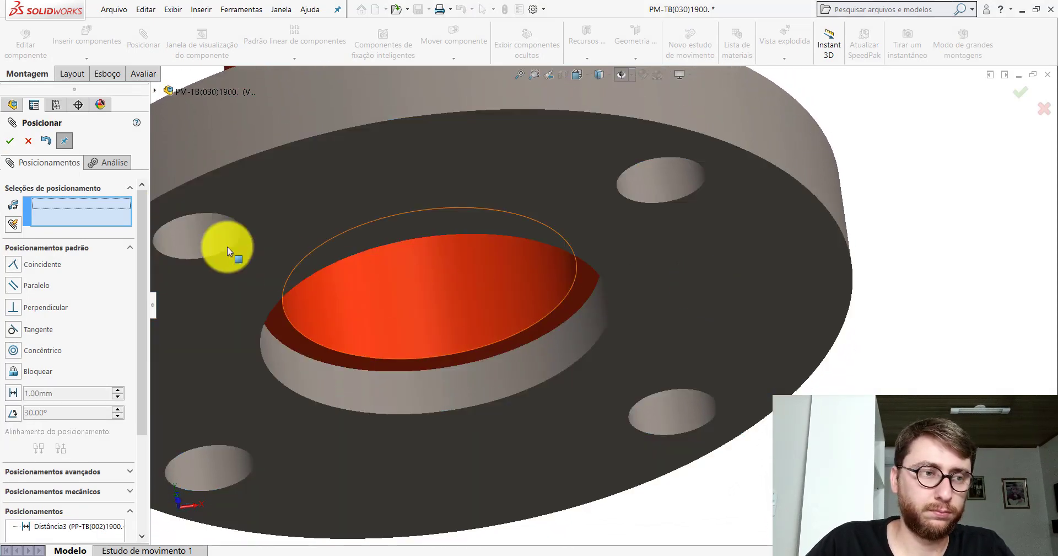
pyautogui.click(10, 140)
# - Examine the flange-to-pipe offset and the pipe's seating in the 4-inch flange of the spool
pyautogui.click(580, 75)
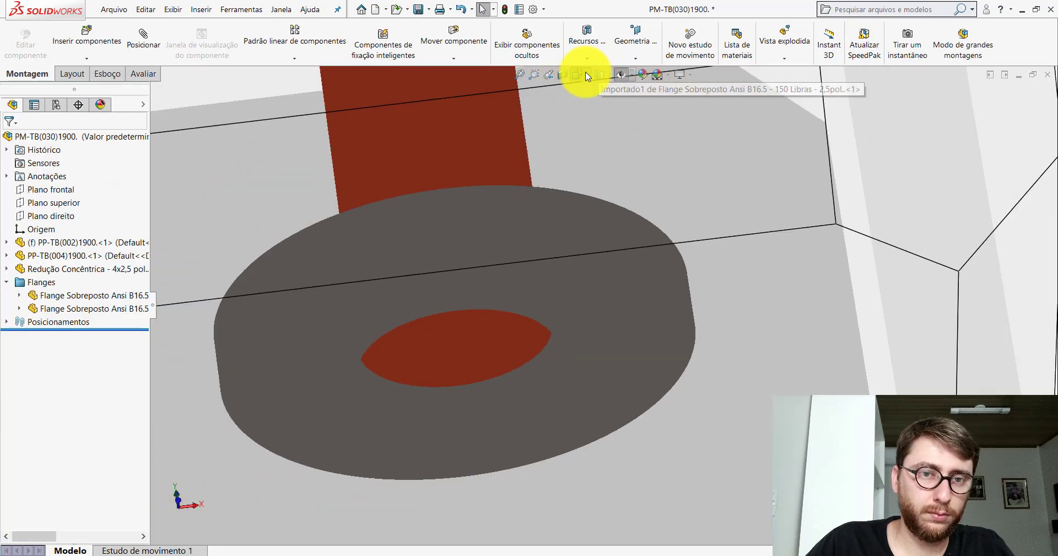
pyautogui.scroll(-3, 610, 267)
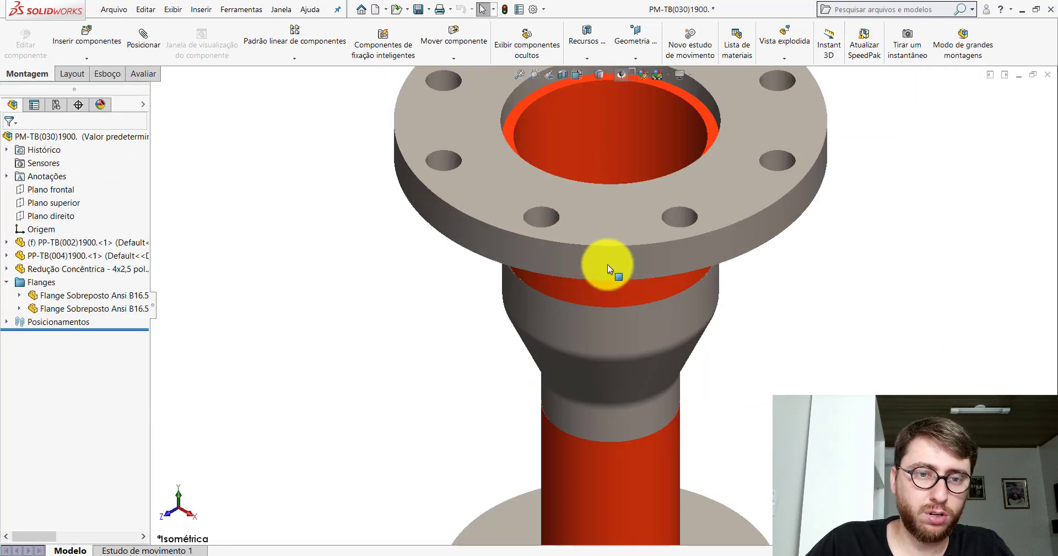
pyautogui.moveTo(609, 267); pyautogui.dragTo(638, 146, button='middle')
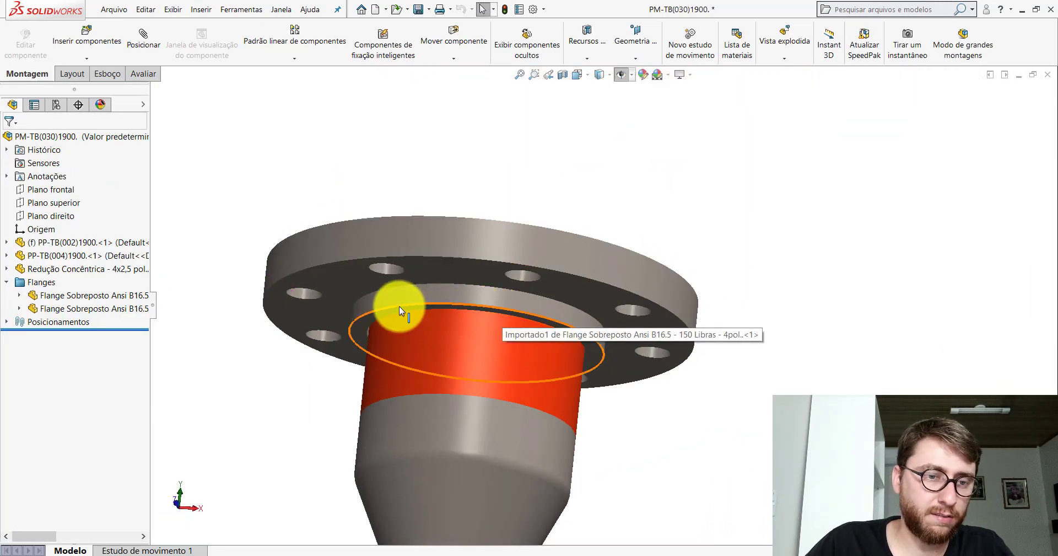
pyautogui.moveTo(385, 314); pyautogui.dragTo(587, 130, button='middle')
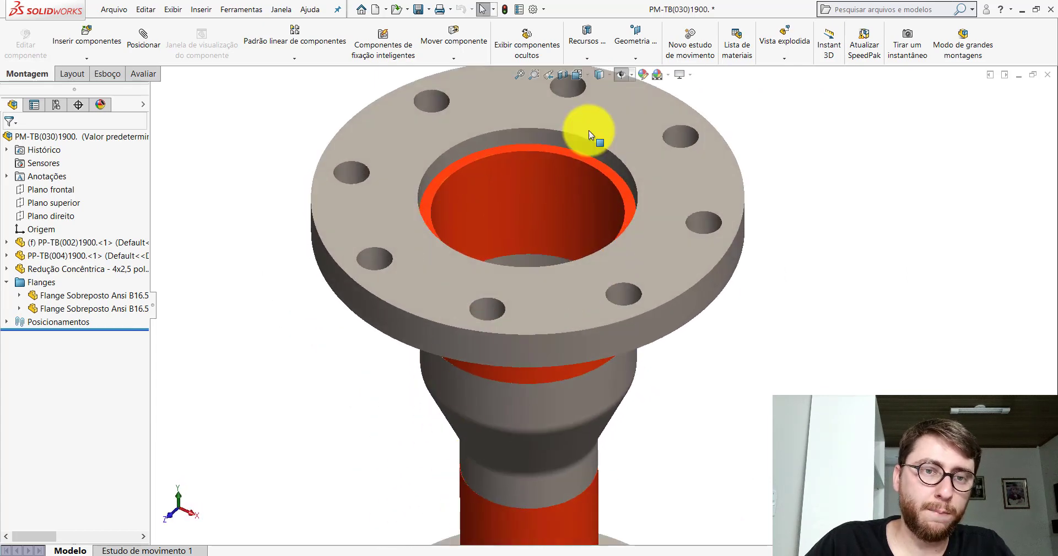
pyautogui.scroll(-3, 588, 132)
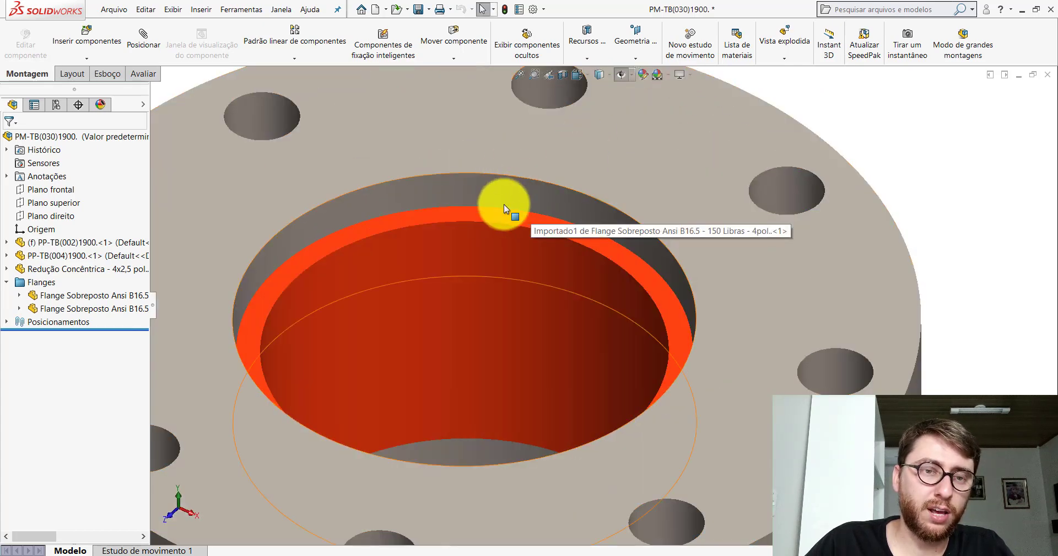
pyautogui.click(577, 74)
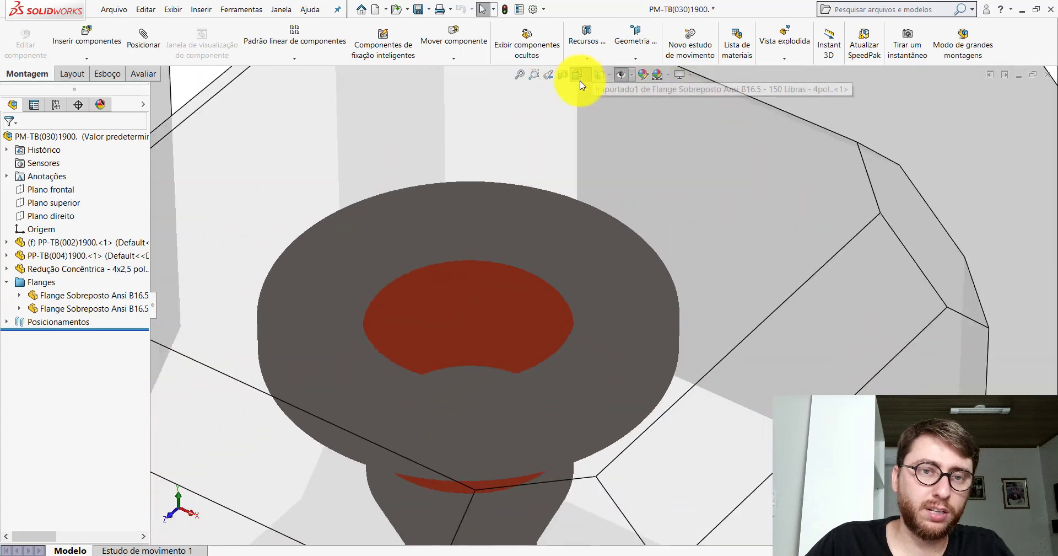
pyautogui.click(625, 120)
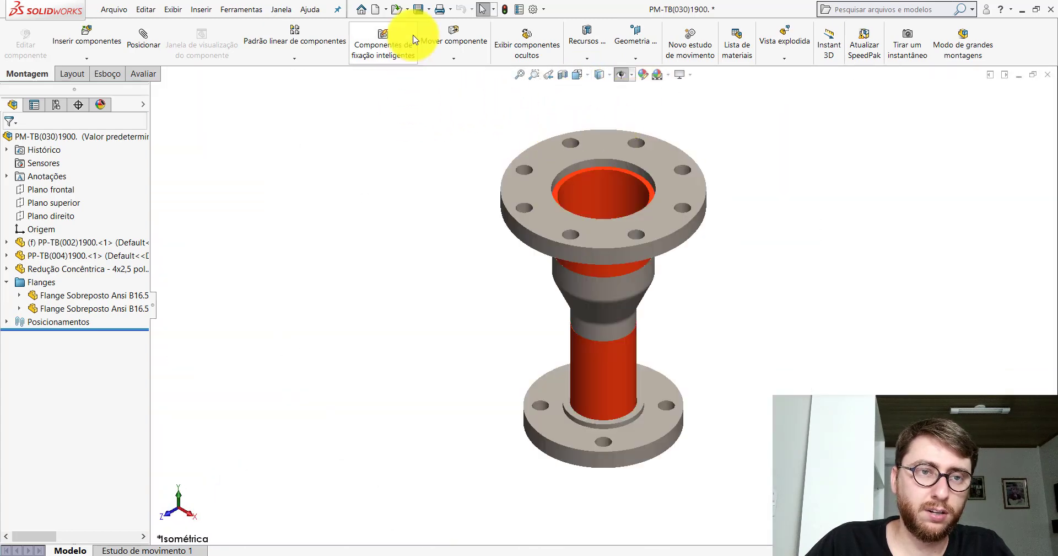
# - Collapse the Flanges folder, then save and close the PM-TB(030)1900 assembly
pyautogui.click(7, 281)
pyautogui.moveTo(709, 335); pyautogui.dragTo(757, 279, button='middle')
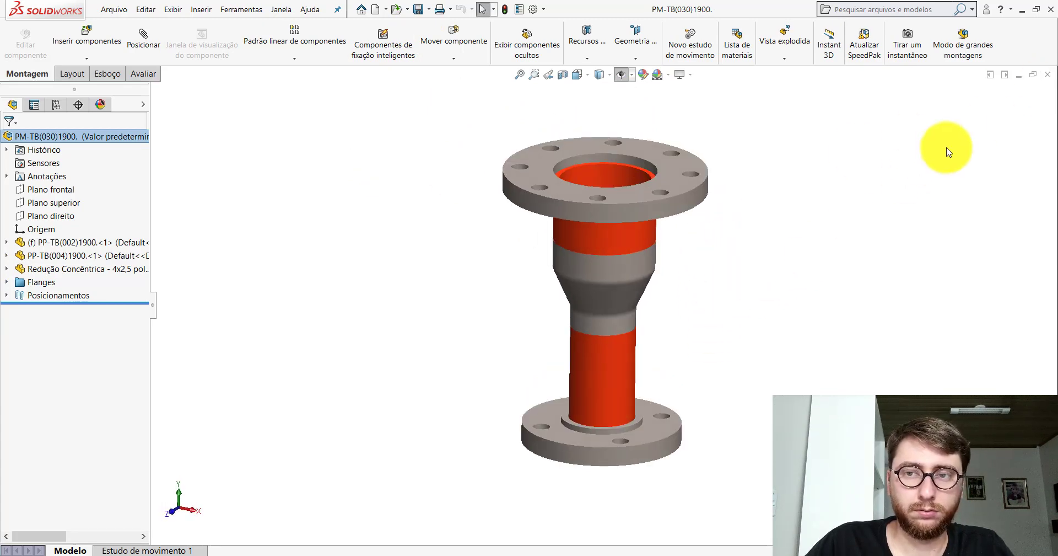
pyautogui.click(1050, 76)
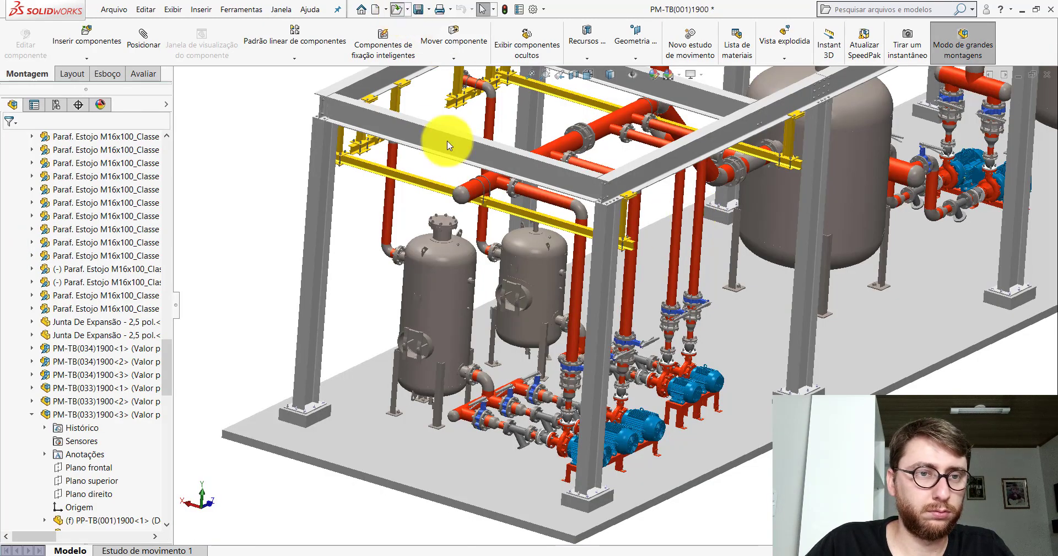
# - Open the PM-TB(029)1900 assembly from the PM-TB(001)1900 project folder
pyautogui.hotkey('ctrl', 'o')
pyautogui.moveTo(631, 111); pyautogui.dragTo(639, 149)
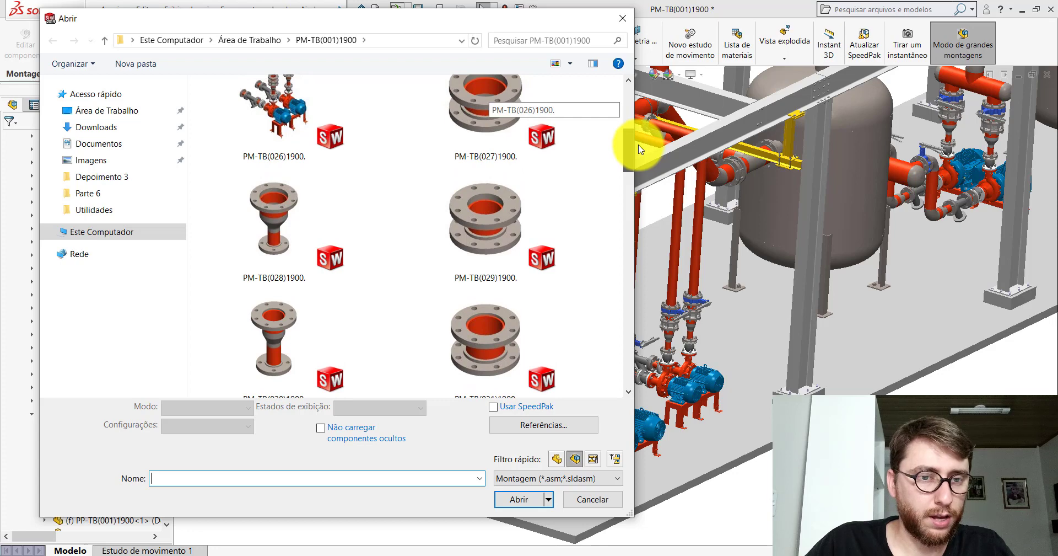
pyautogui.moveTo(633, 146)
pyautogui.mouseDown()
pyautogui.moveTo(637, 108)
pyautogui.moveTo(633, 156)
pyautogui.mouseUp()
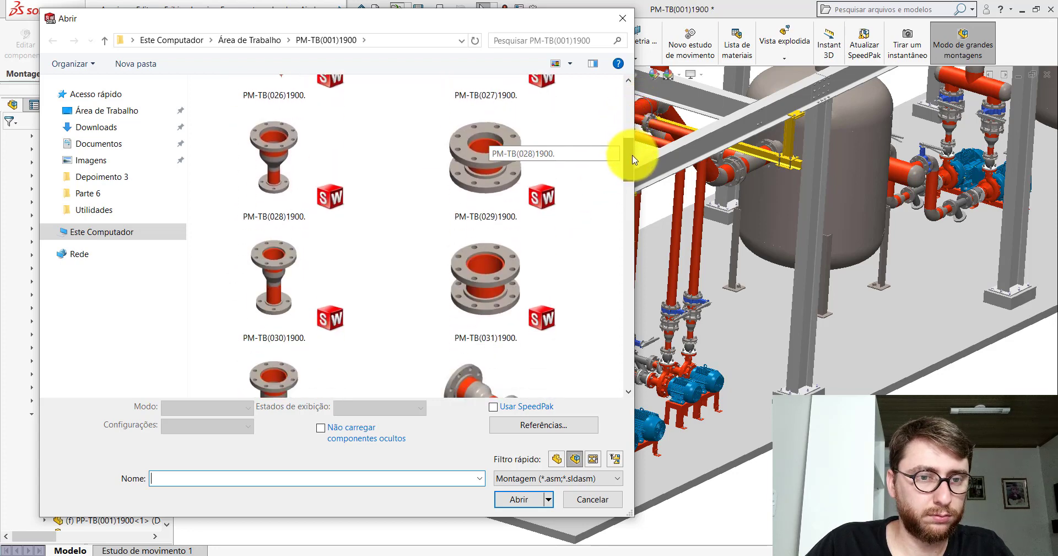
pyautogui.doubleClick(486, 167)
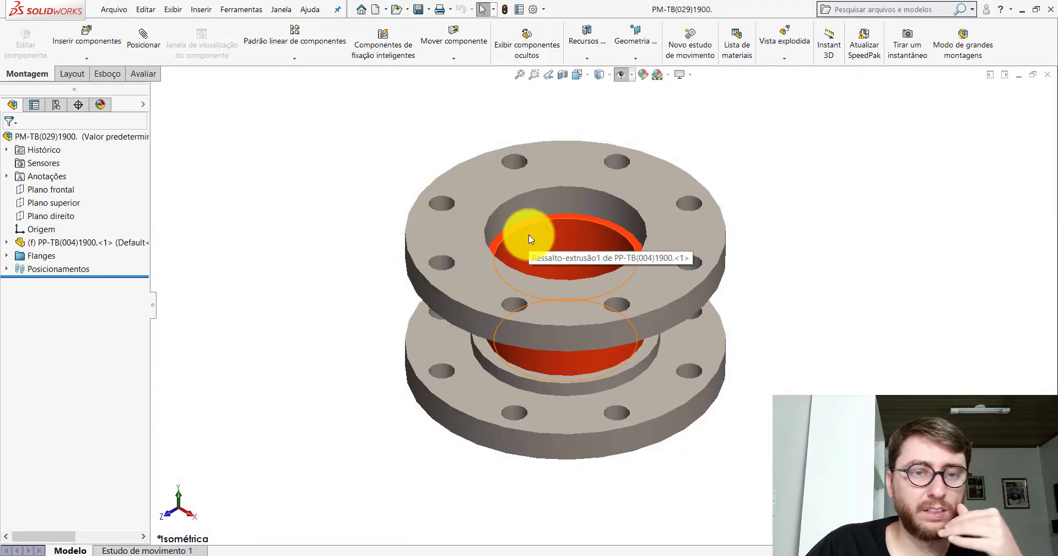
# - Delete the distance mate between the upper 4-inch slip-on flange and pipe PP-TB(004)1900
pyautogui.click(612, 352)
pyautogui.moveTo(596, 358); pyautogui.dragTo(598, 321, button='middle')
pyautogui.click(355, 180)
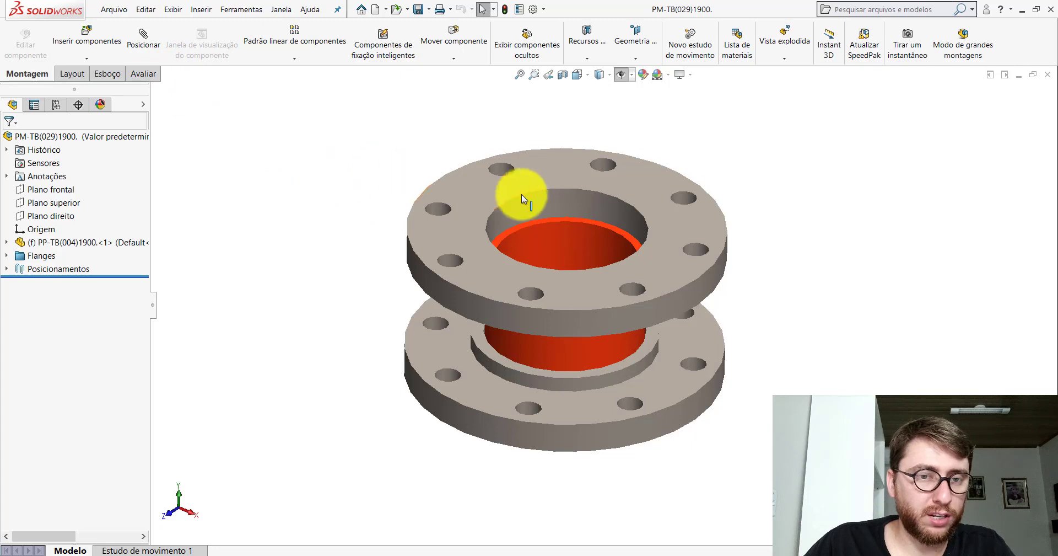
pyautogui.rightClick(571, 165)
pyautogui.click(720, 109)
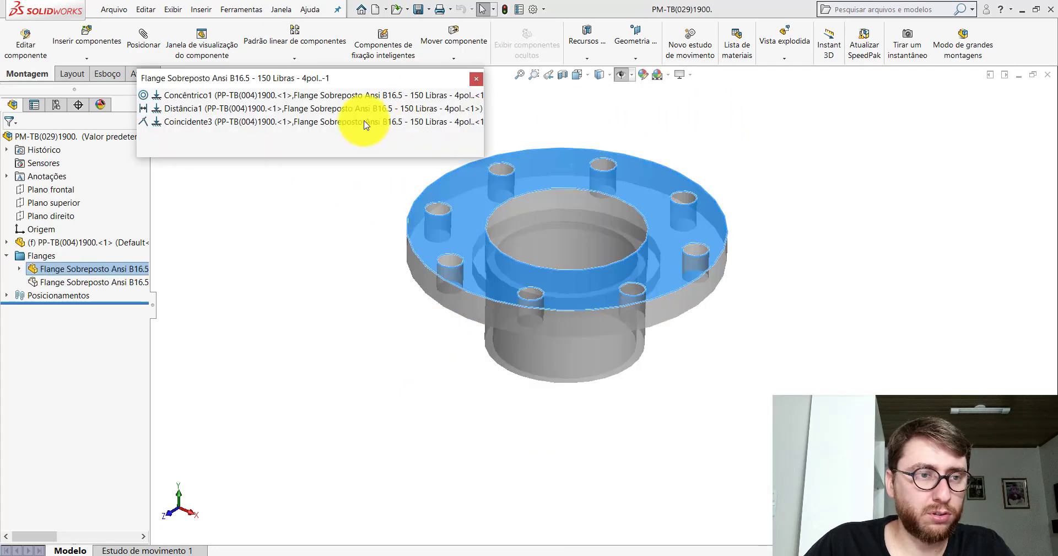
pyautogui.rightClick(170, 106)
pyautogui.click(200, 195)
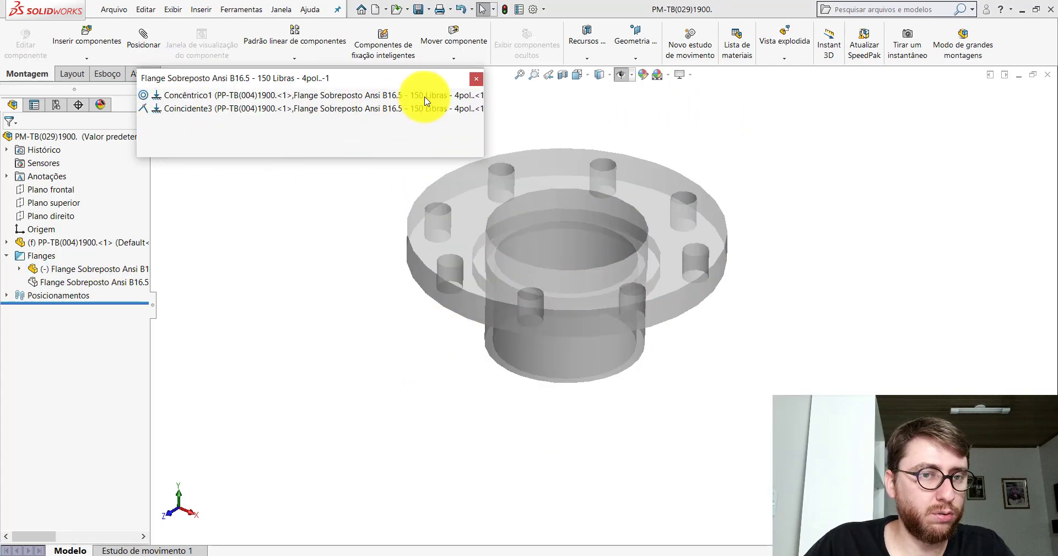
pyautogui.click(477, 79)
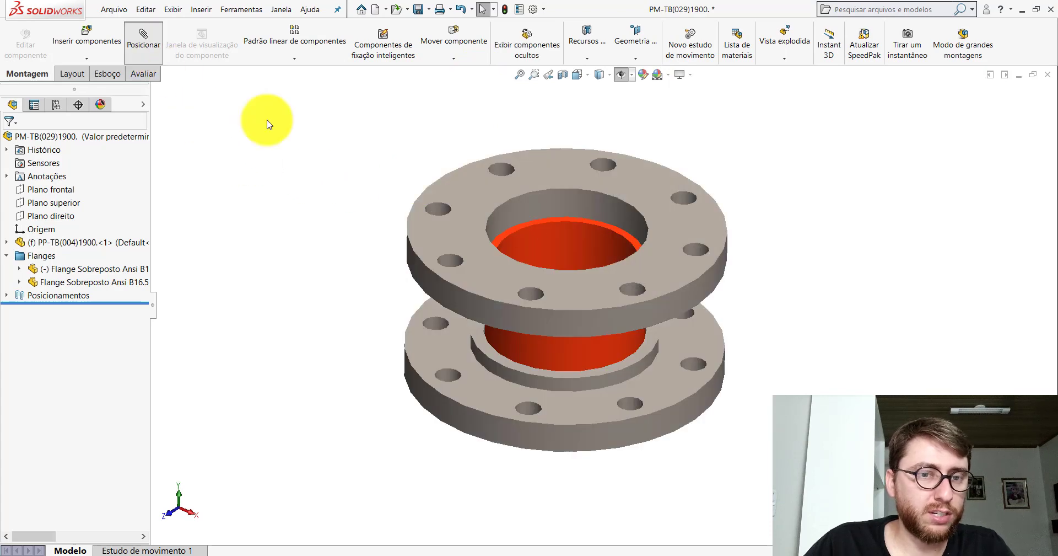
# - Add a 10 mm distance mate between the upper end face of pipe PP-TB(004)1900 and the upper flange's outer face
pyautogui.scroll(-5, 618, 220)
pyautogui.click(619, 220)
pyautogui.scroll(2, 653, 206)
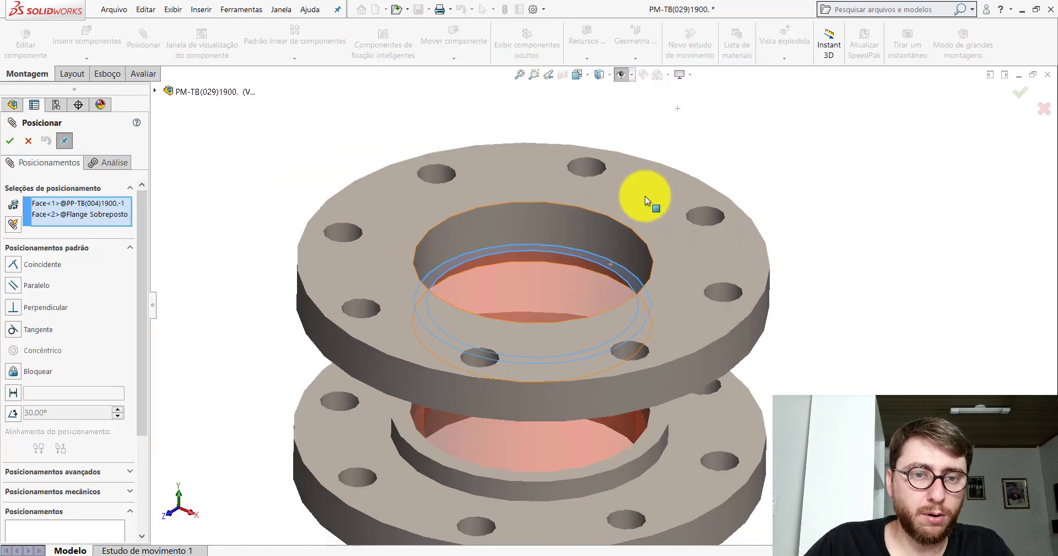
pyautogui.click(645, 197)
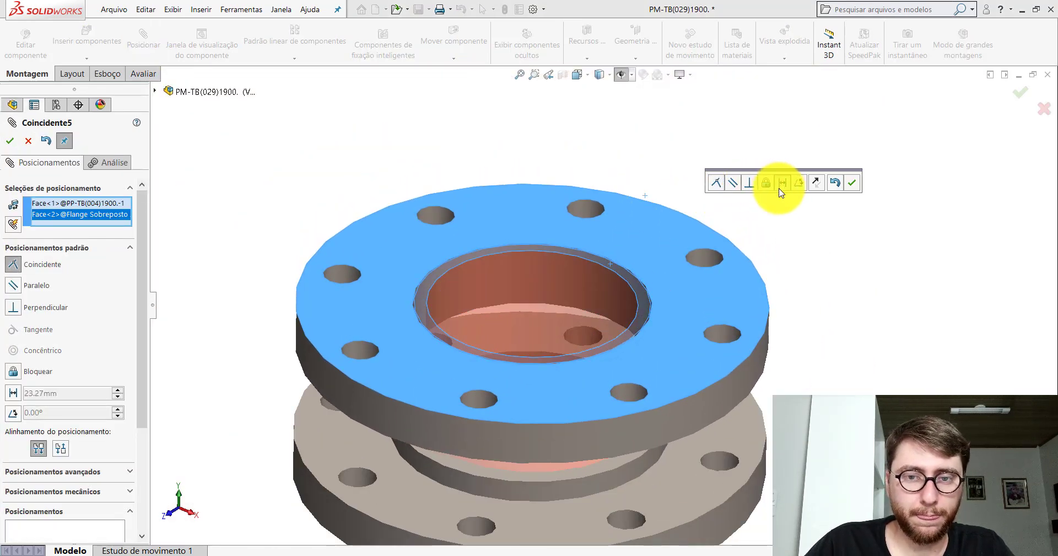
pyautogui.click(782, 184)
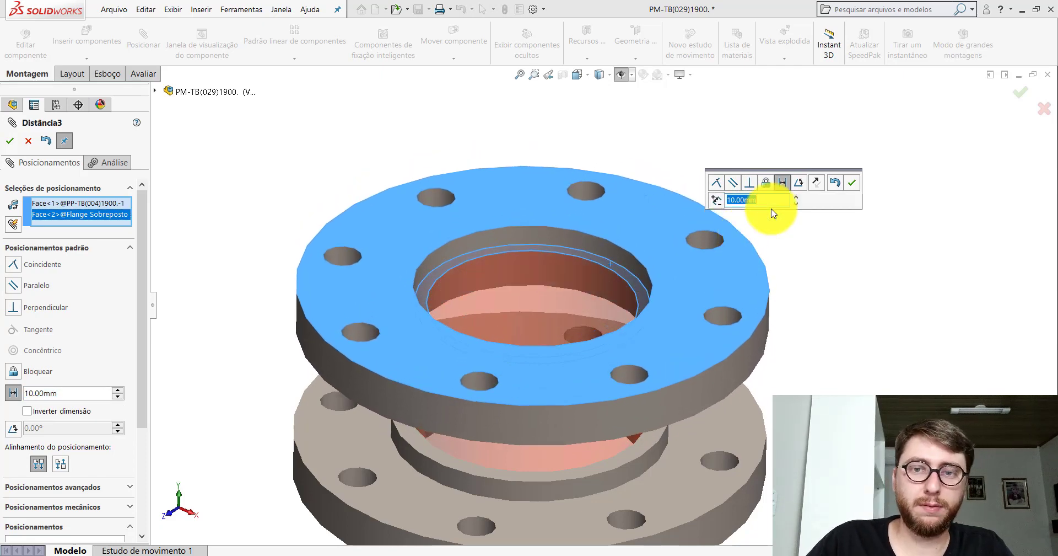
pyautogui.click(853, 185)
pyautogui.click(23, 142)
# - Delete the distance mate between the lower 4-inch slip-on flange and pipe PP-TB(004)1900
pyautogui.scroll(5, 561, 320)
pyautogui.moveTo(573, 296); pyautogui.dragTo(497, 312, button='middle')
pyautogui.scroll(-8, 497, 312)
pyautogui.rightClick(498, 312)
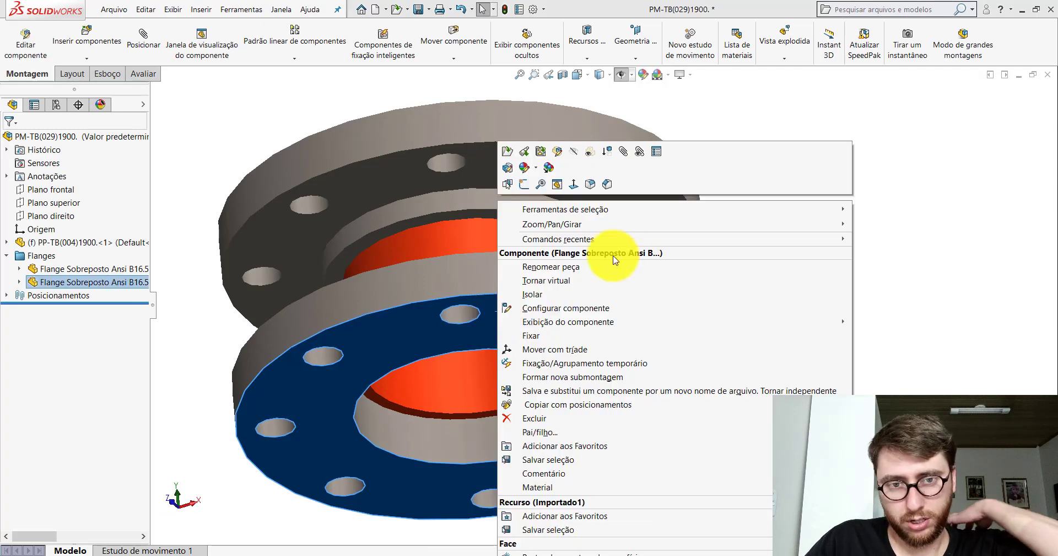
pyautogui.click(650, 159)
pyautogui.click(226, 108)
pyautogui.rightClick(226, 108)
pyautogui.click(220, 201)
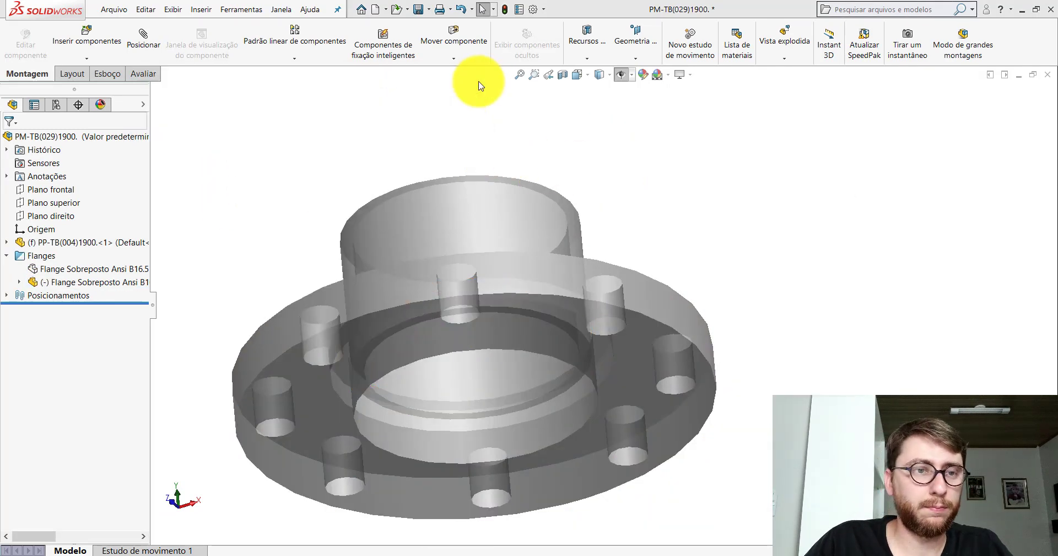
pyautogui.click(477, 80)
# - Add a 10 mm distance mate between the lower end face of pipe PP-TB(004)1900 and the lower flange's outer face
pyautogui.scroll(-3, 577, 379)
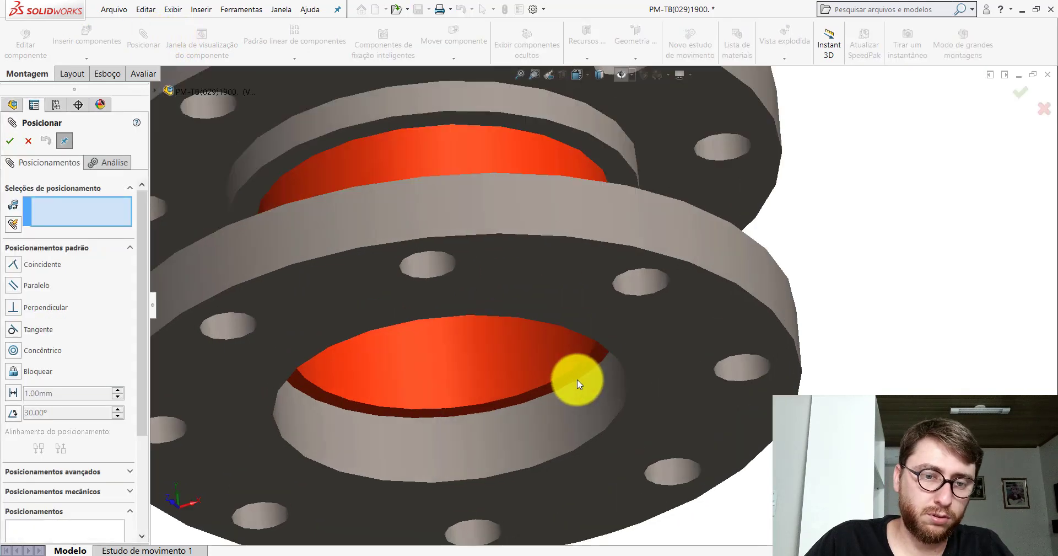
pyautogui.click(579, 373)
pyautogui.click(645, 344)
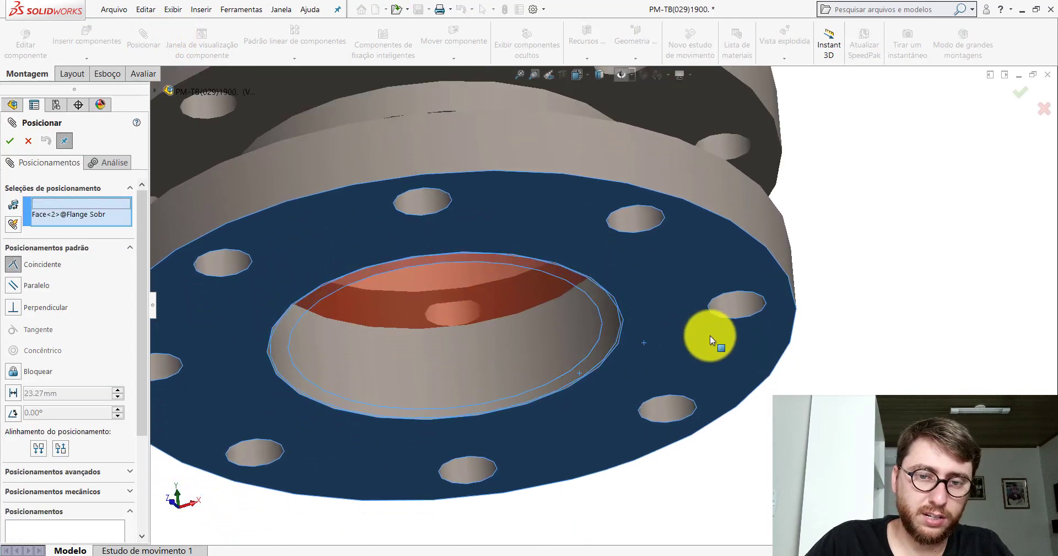
pyautogui.click(798, 356)
pyautogui.write('10')
pyautogui.press('Return')
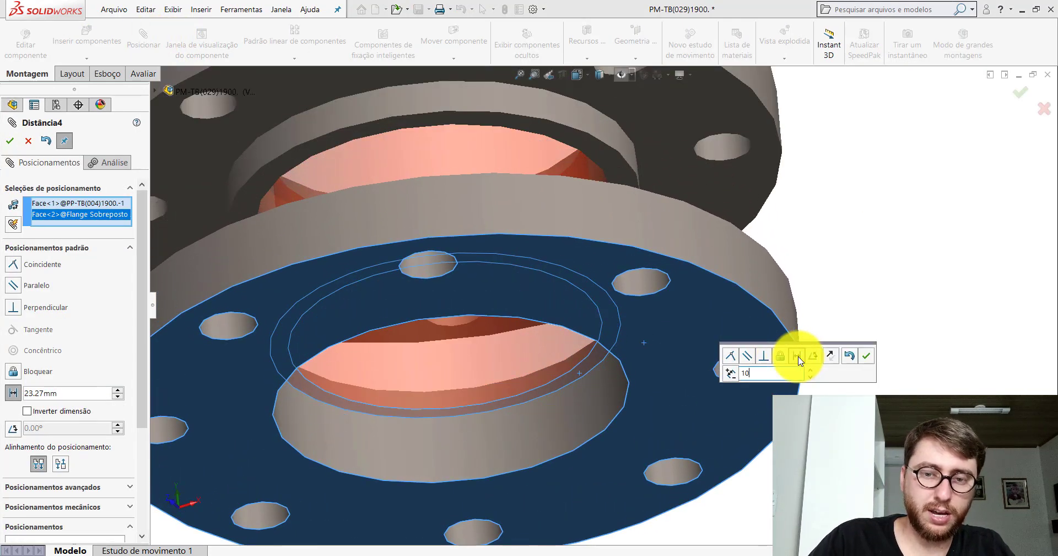
pyautogui.click(866, 359)
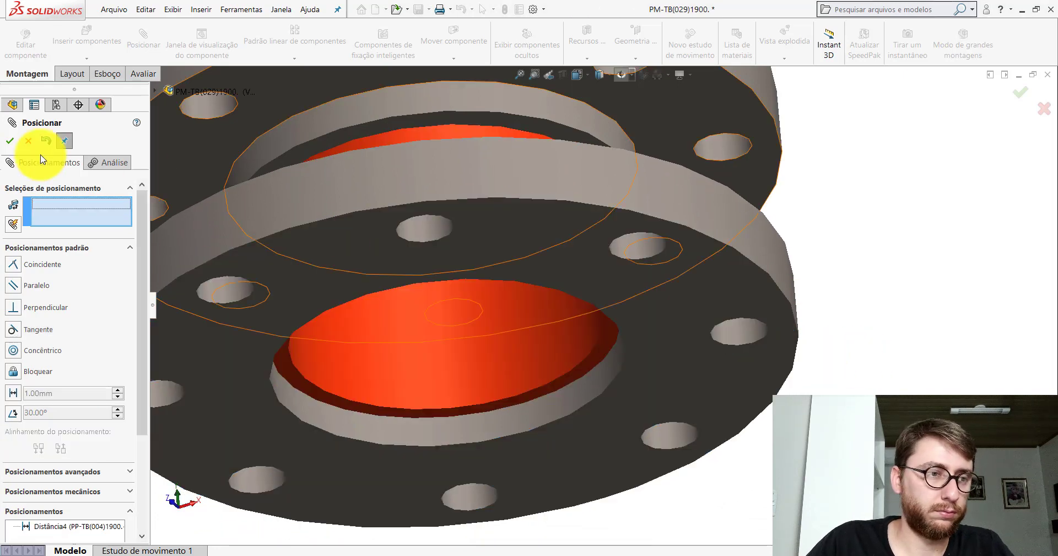
pyautogui.click(28, 140)
# - Set the extrusion length of pipe PP-TB(004)1900 to 120 mm
pyautogui.click(577, 74)
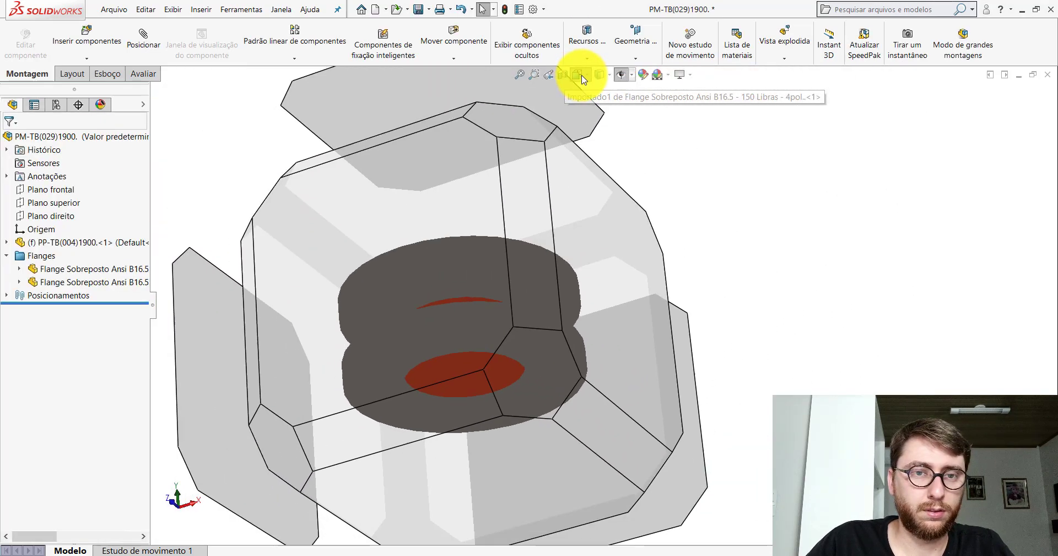
pyautogui.click(640, 110)
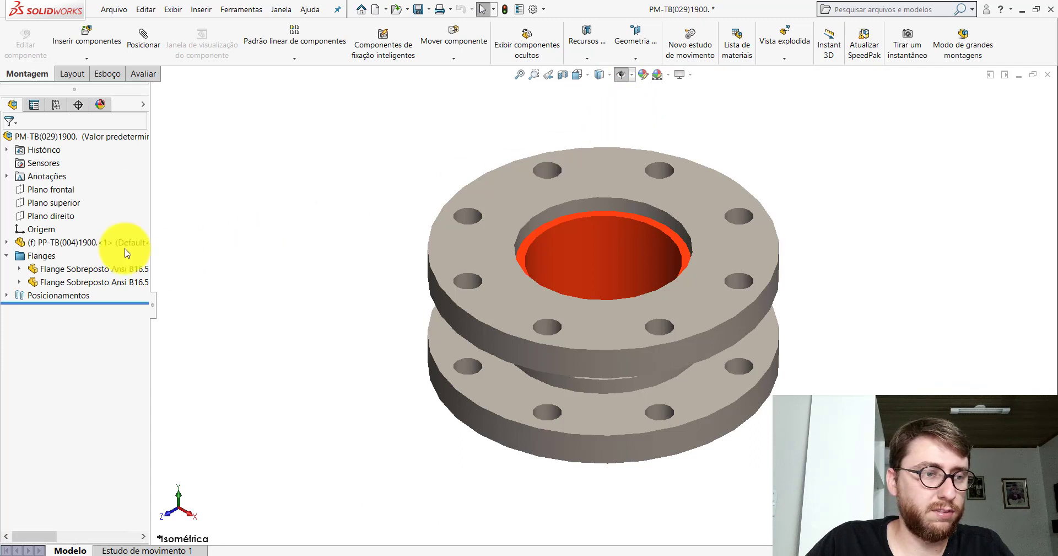
pyautogui.click(7, 256)
pyautogui.moveTo(557, 246); pyautogui.dragTo(627, 252, button='middle')
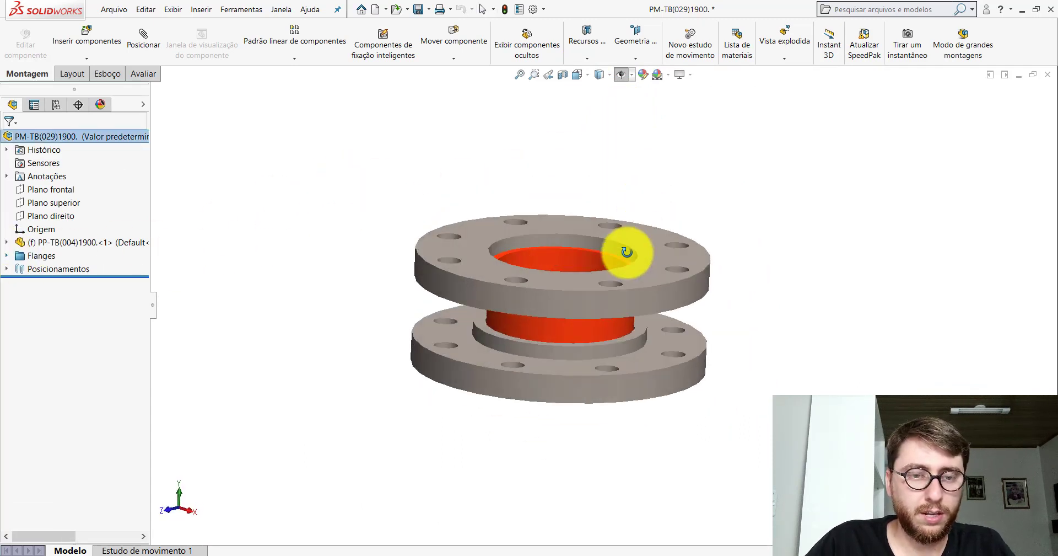
pyautogui.click(563, 335)
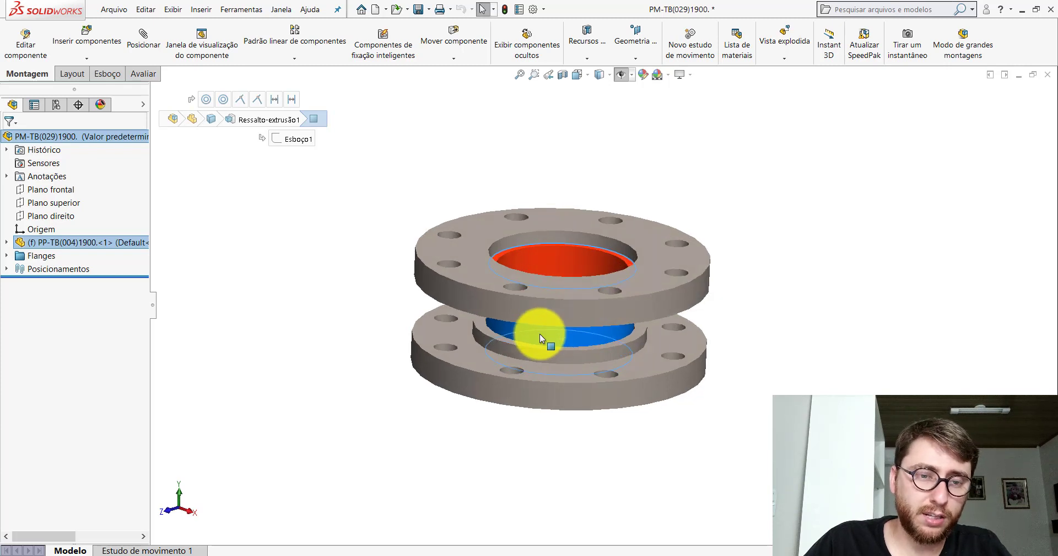
pyautogui.doubleClick(540, 333)
pyautogui.doubleClick(668, 301)
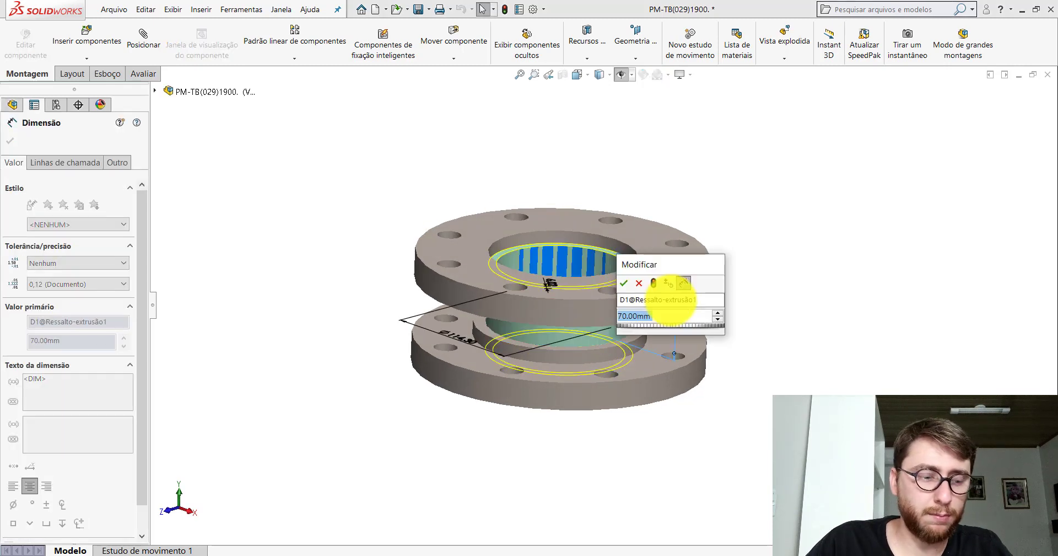
pyautogui.press('Return')
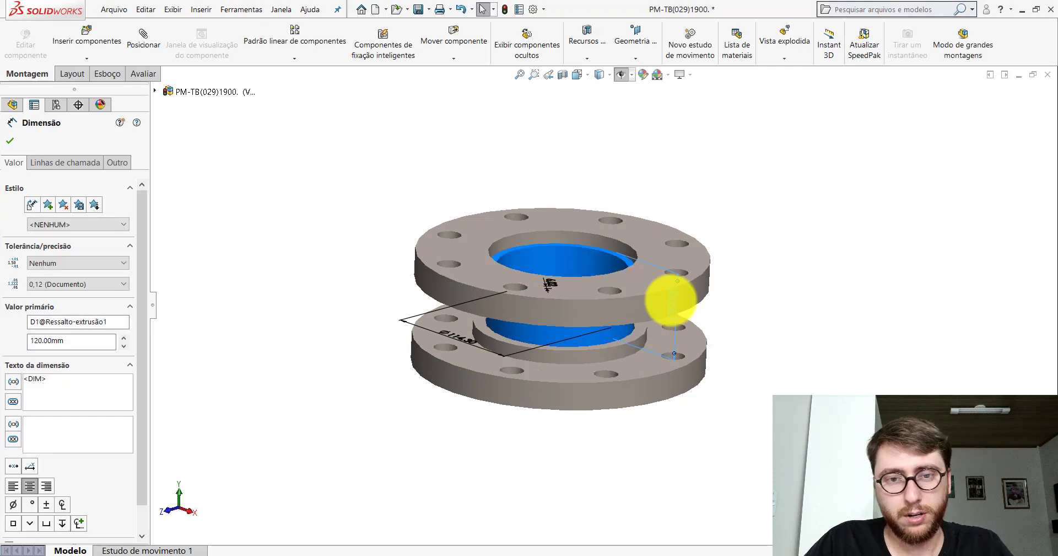
# - Rebuild the PM-TB(029)1900 assembly with its new pipe length and save it in isometric view
pyautogui.click(668, 146)
pyautogui.click(506, 10)
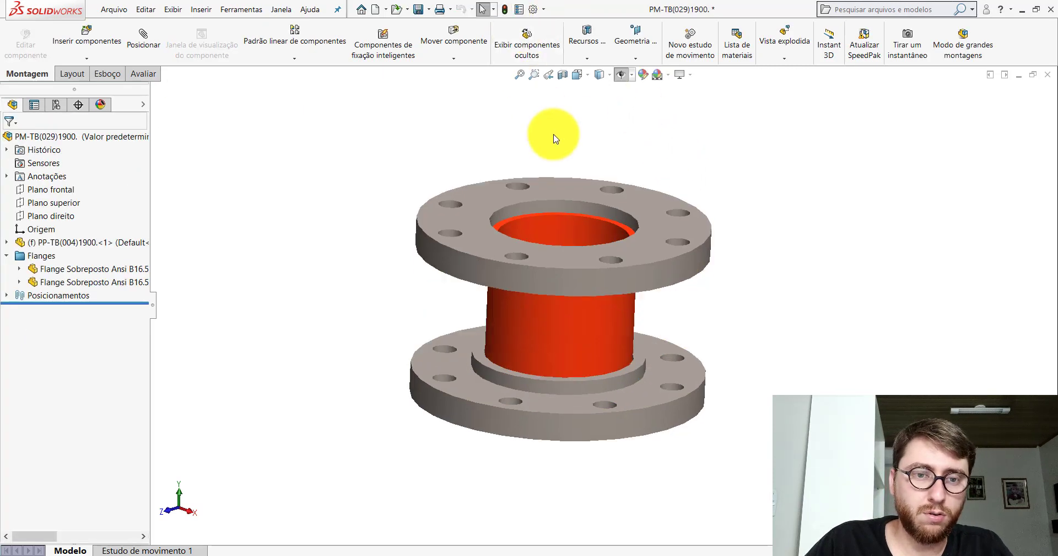
pyautogui.click(579, 75)
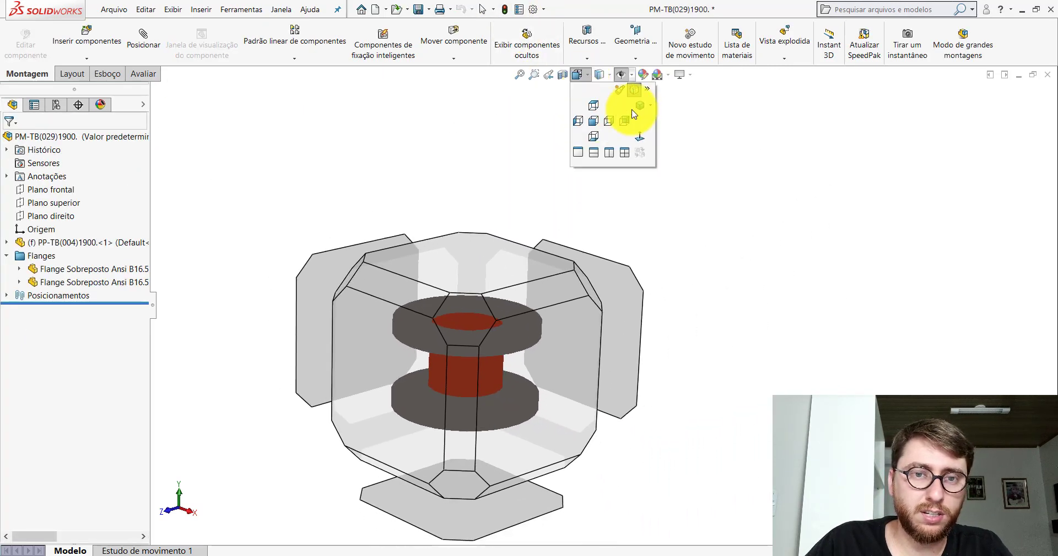
pyautogui.click(639, 113)
pyautogui.click(7, 255)
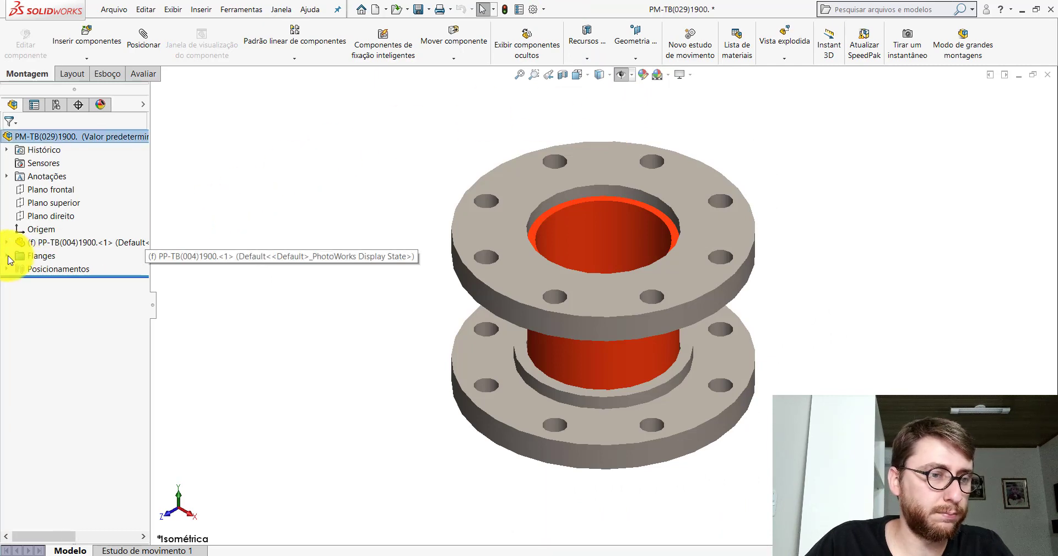
pyautogui.click(418, 9)
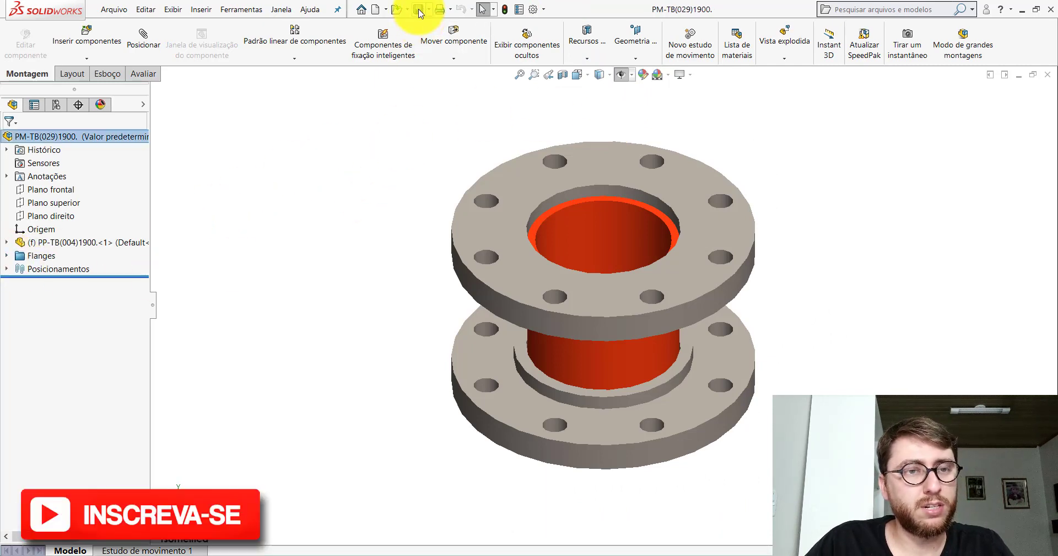
# - Close PM-TB(029)1900 and open the PM-TB(028)1900 assembly from the PM-TB(001)1900 folder
pyautogui.moveTo(619, 323); pyautogui.dragTo(671, 296, button='middle')
pyautogui.hotkey('ctrl', '7')
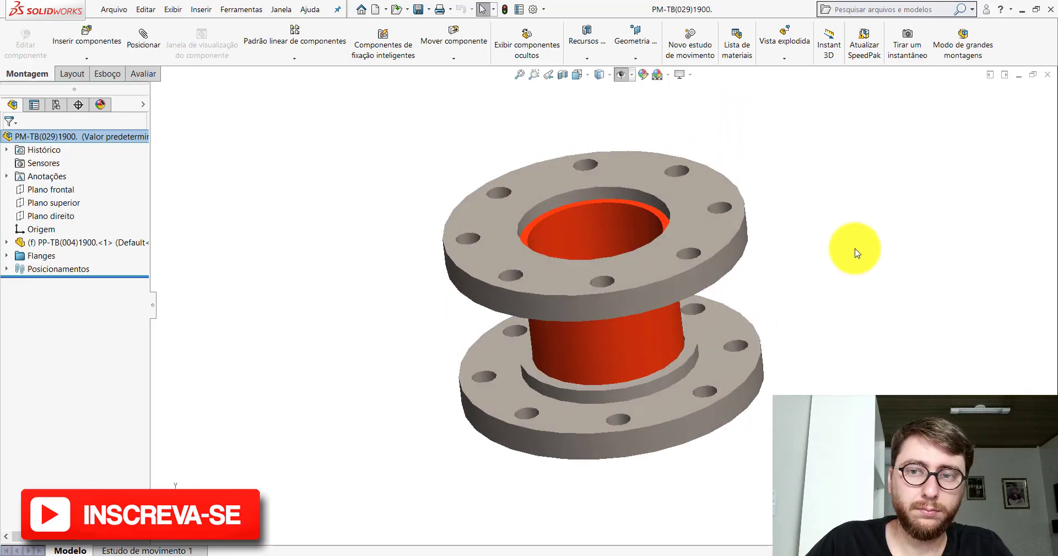
pyautogui.click(1047, 75)
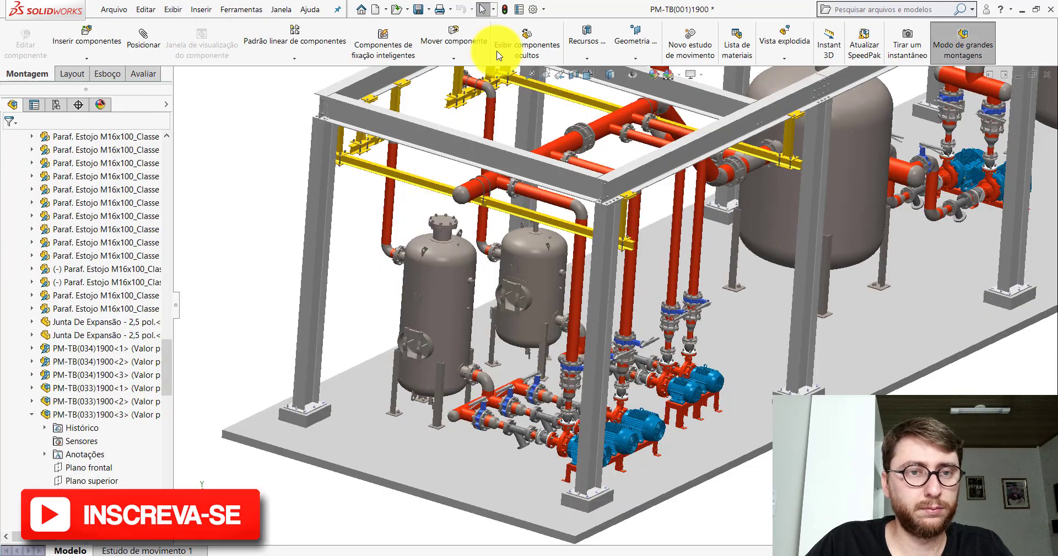
pyautogui.hotkey('ctrl', 'o')
pyautogui.moveTo(621, 130); pyautogui.dragTo(643, 165)
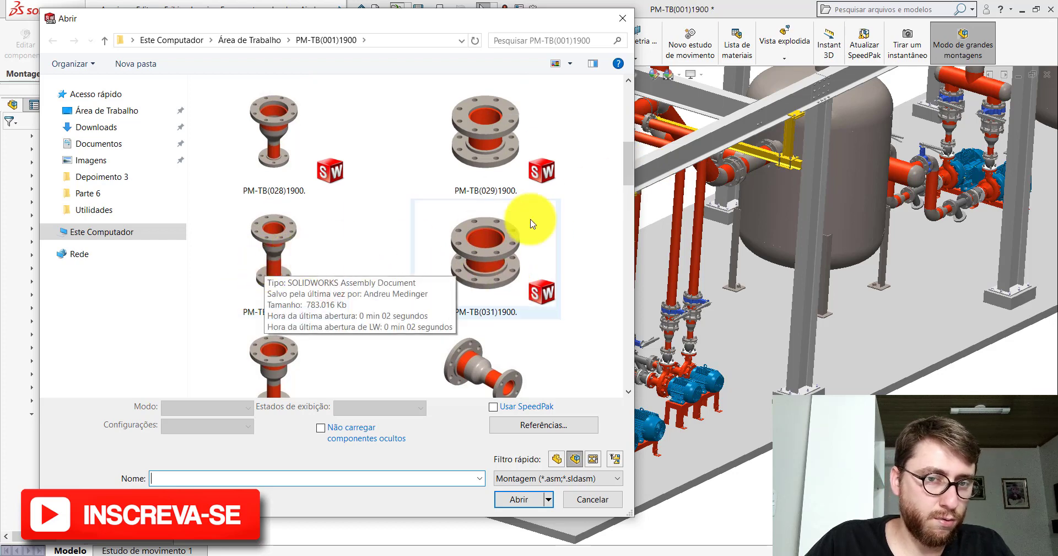
pyautogui.moveTo(631, 163); pyautogui.dragTo(633, 132)
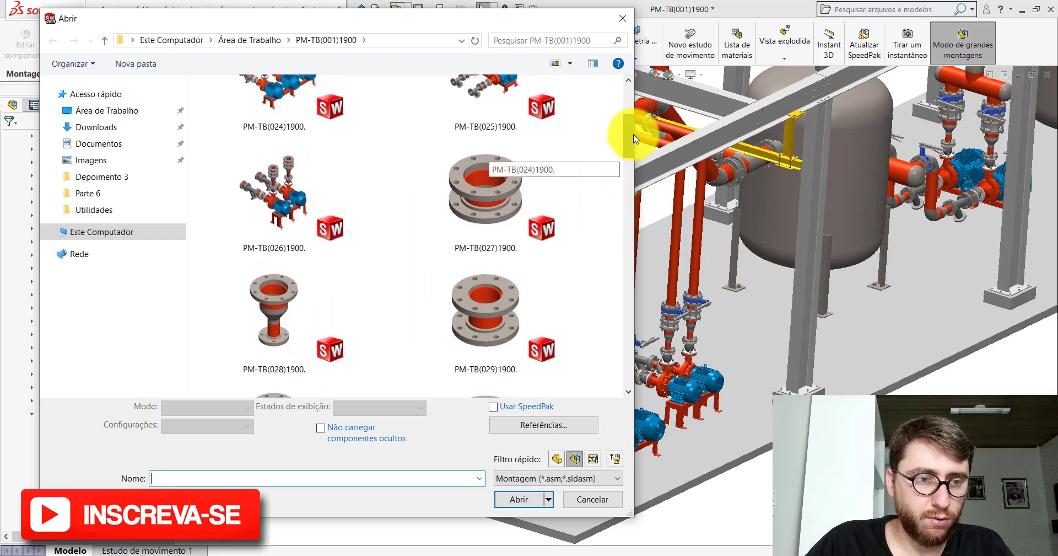
pyautogui.click(272, 343)
pyautogui.doubleClick(272, 343)
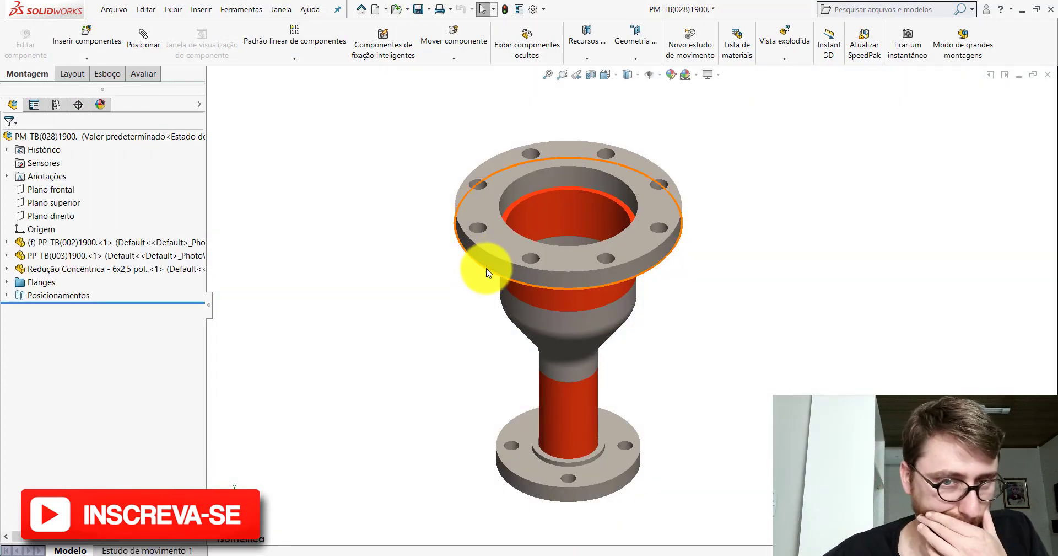
# - Delete the distance mate between the 6-inch slip-on flange and pipe PP-TB(003)1900
pyautogui.click(531, 298)
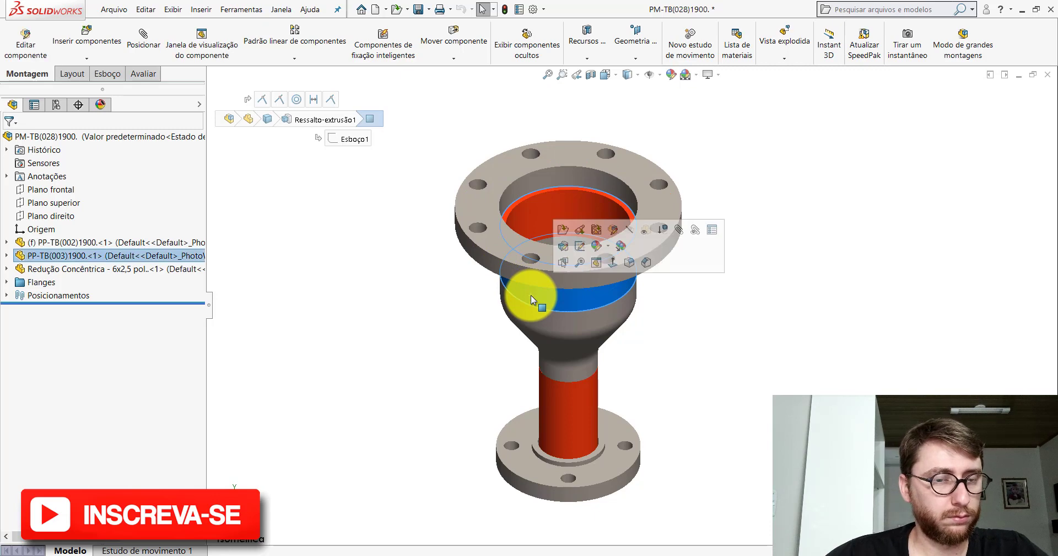
pyautogui.click(396, 281)
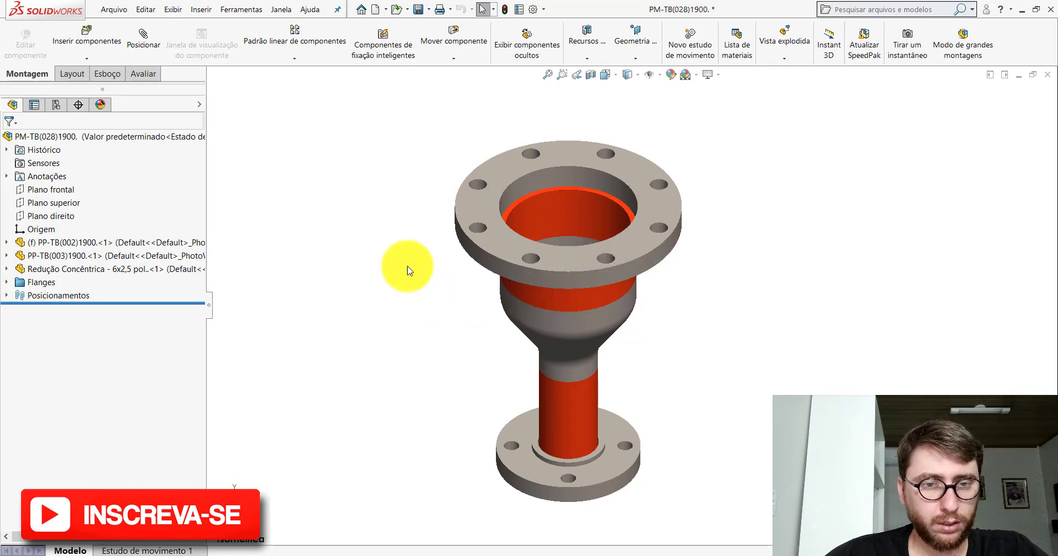
pyautogui.rightClick(557, 147)
pyautogui.click(687, 98)
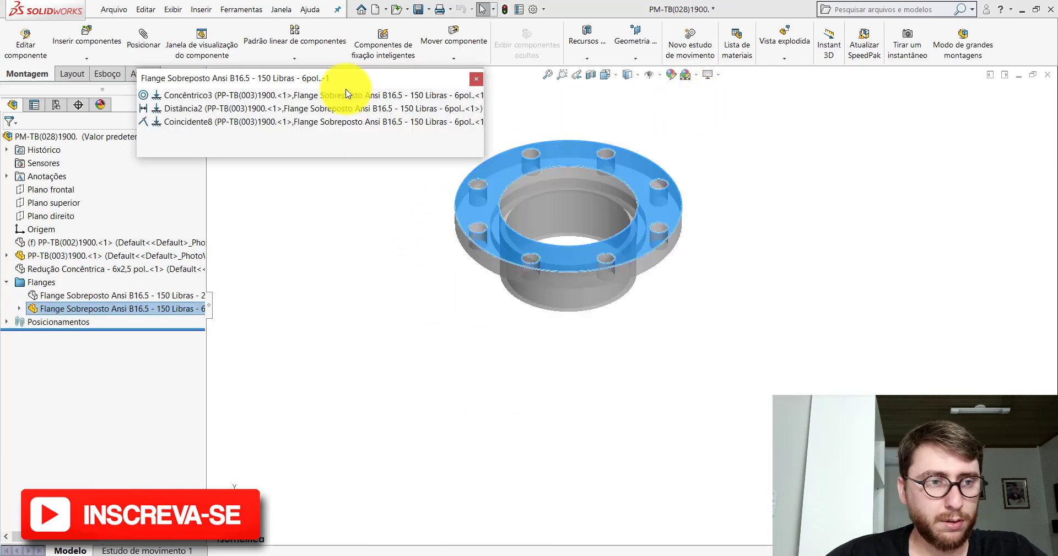
pyautogui.rightClick(178, 114)
pyautogui.click(212, 193)
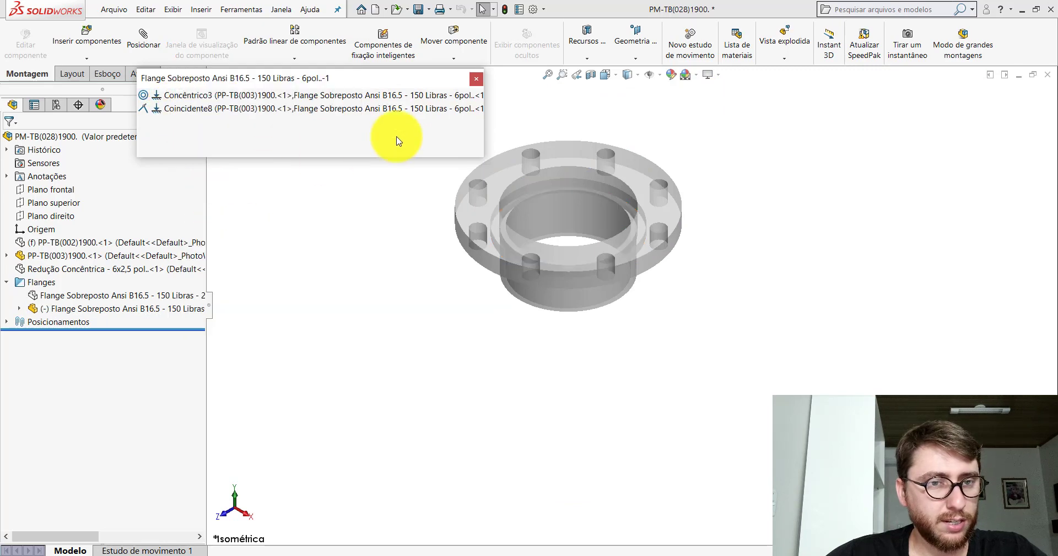
pyautogui.click(477, 80)
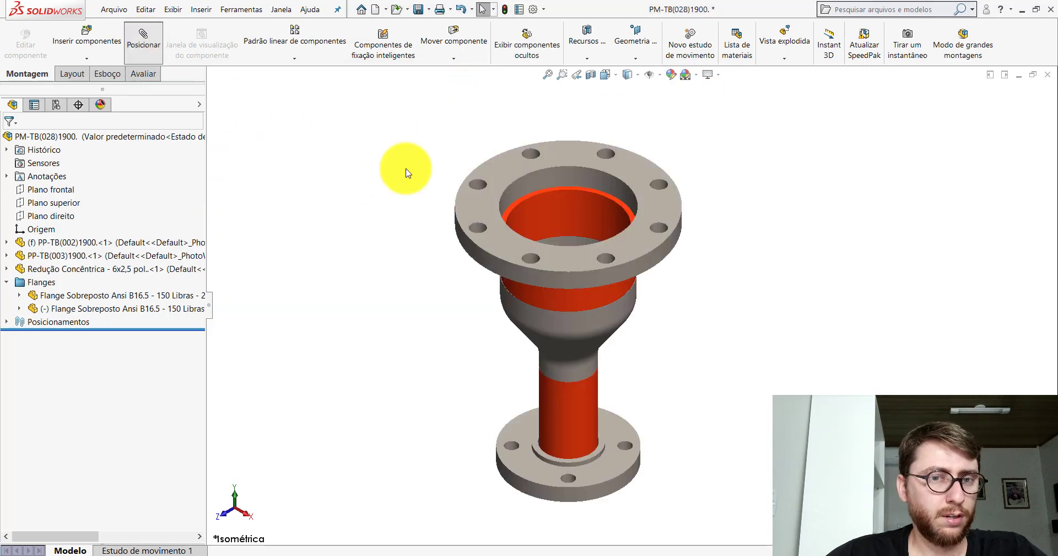
# - Add a 10 mm distance mate between the upper end face of pipe PP-TB(003)1900 and the 6-inch flange's outer face
pyautogui.scroll(-5, 557, 213)
pyautogui.click(553, 212)
pyautogui.scroll(2, 568, 184)
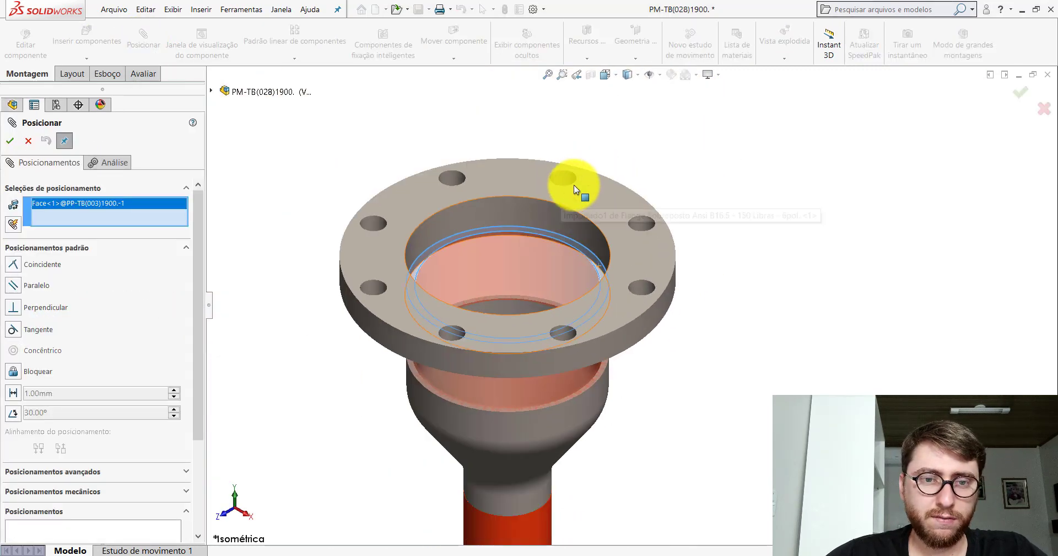
pyautogui.click(581, 187)
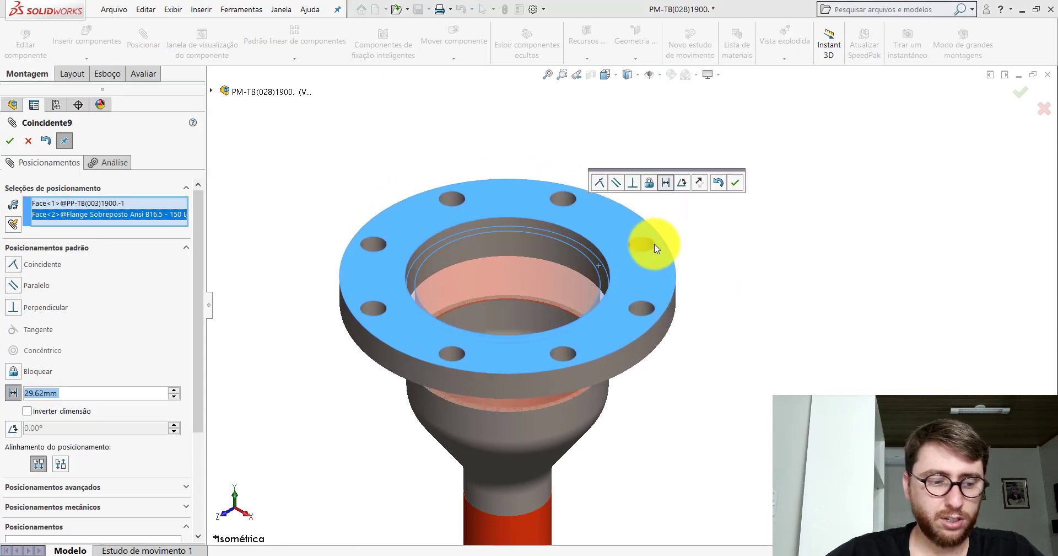
pyautogui.write('10')
pyautogui.press('Return')
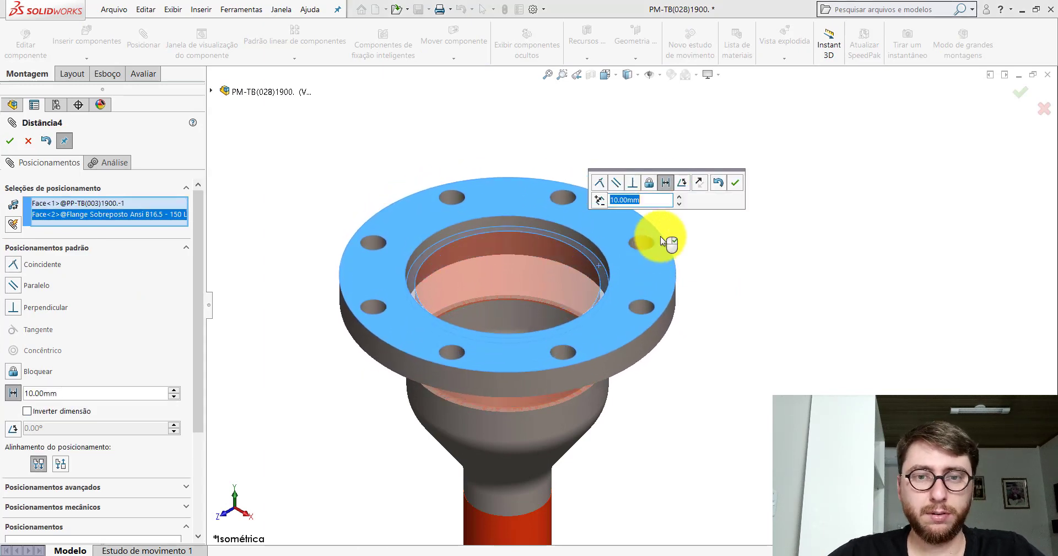
pyautogui.click(733, 183)
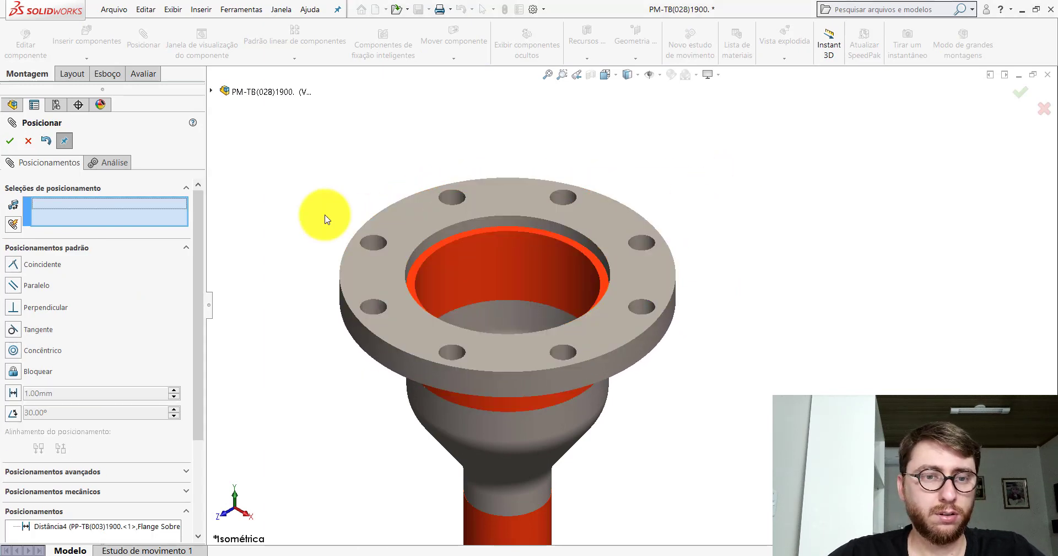
pyautogui.click(27, 143)
# - Set the extrusion length of pipe PP-TB(003)1900 to 120 mm and rebuild the assembly
pyautogui.moveTo(472, 224); pyautogui.dragTo(548, 225, button='middle')
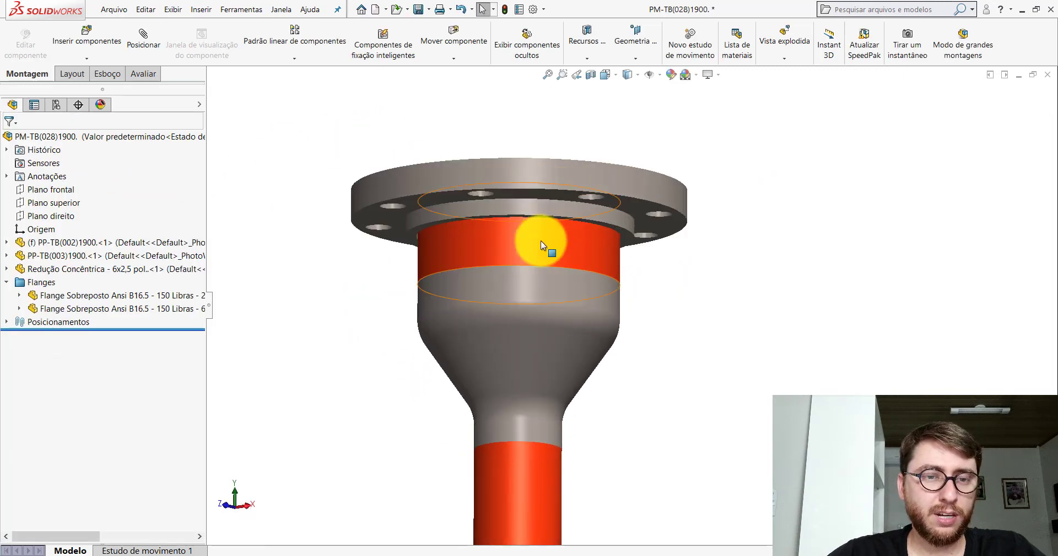
pyautogui.doubleClick(541, 241)
pyautogui.doubleClick(645, 243)
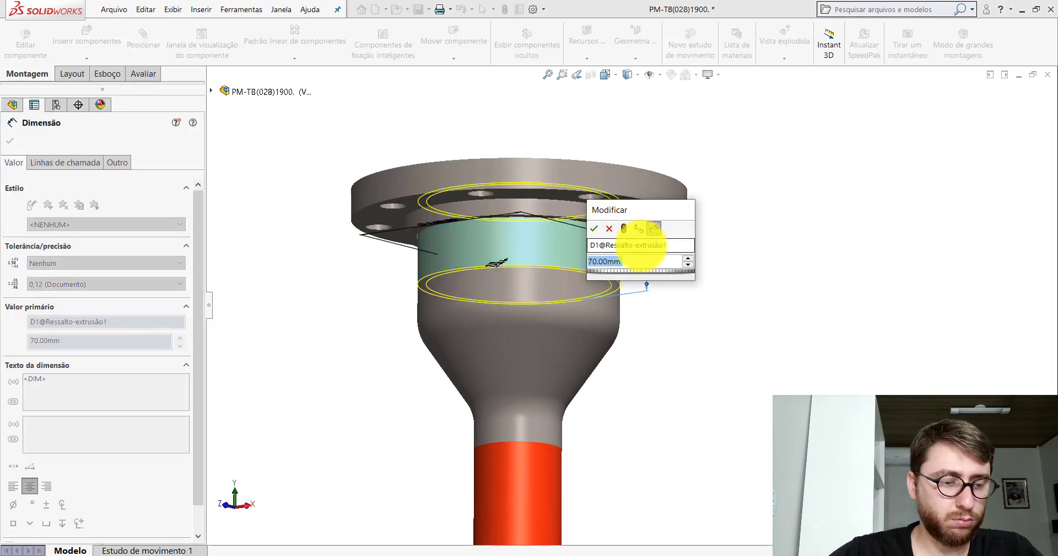
pyautogui.press('Return')
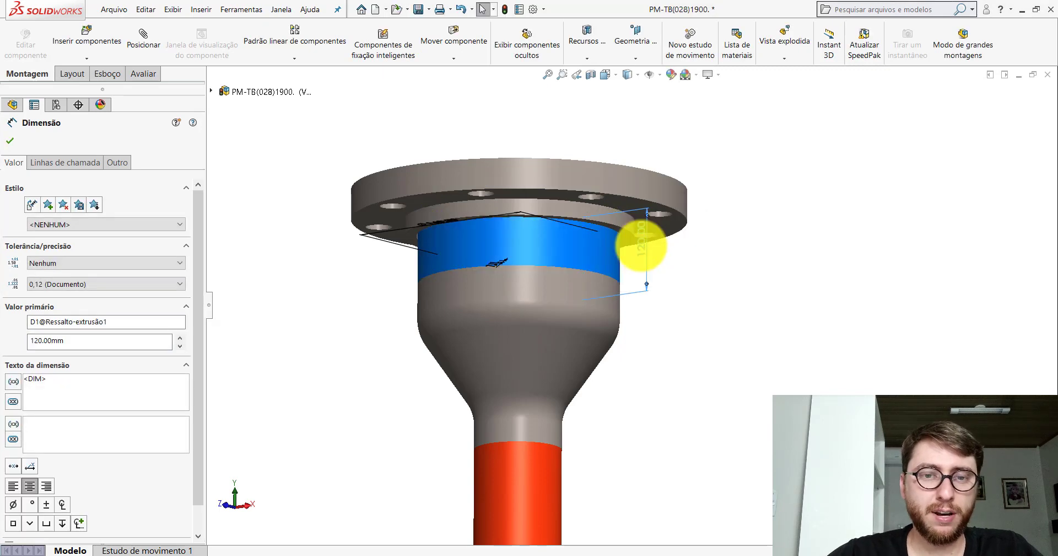
pyautogui.press('Escape')
pyautogui.click(504, 9)
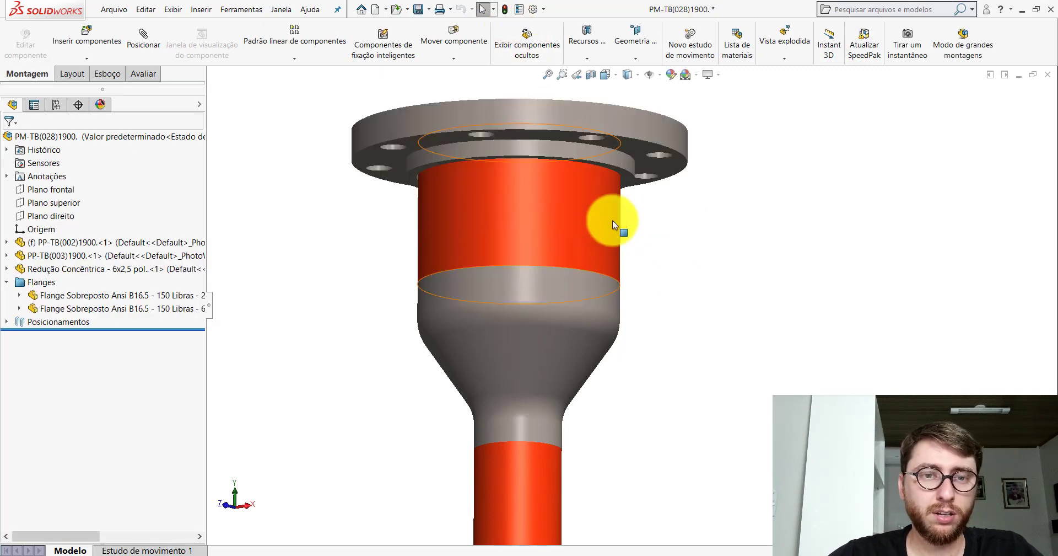
# - Delete the distance mate between the lower 2.5-inch slip-on flange and pipe PP-TB(002)1900
pyautogui.scroll(2, 599, 234)
pyautogui.scroll(-4, 601, 237)
pyautogui.scroll(5, 609, 270)
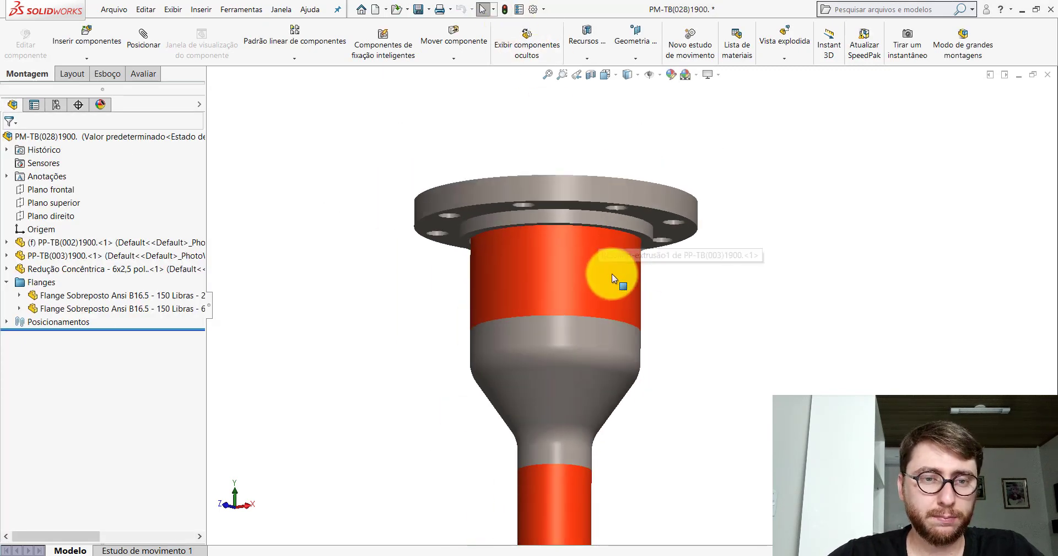
pyautogui.scroll(4, 614, 276)
pyautogui.scroll(-4, 634, 406)
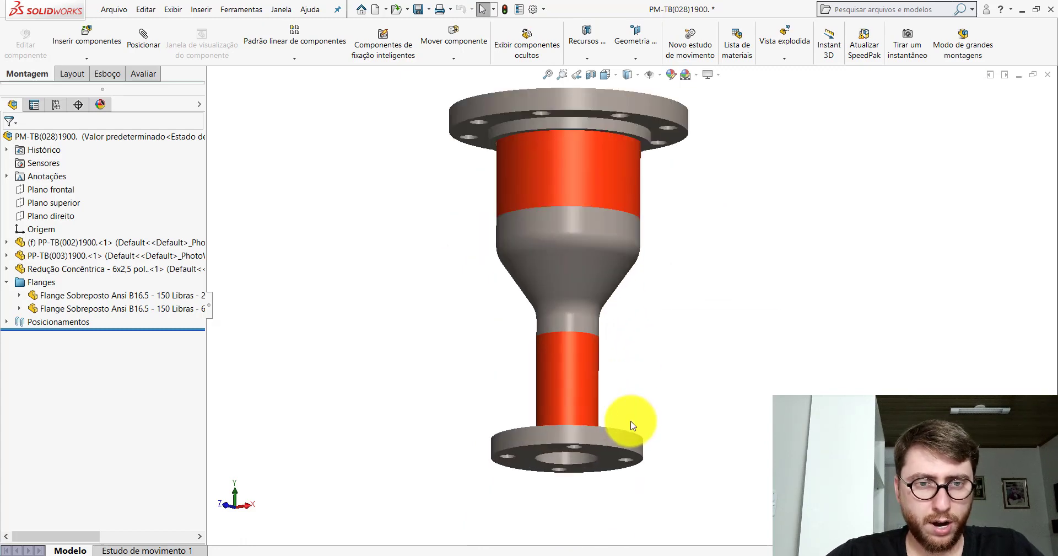
pyautogui.moveTo(571, 386); pyautogui.dragTo(574, 338, button='middle')
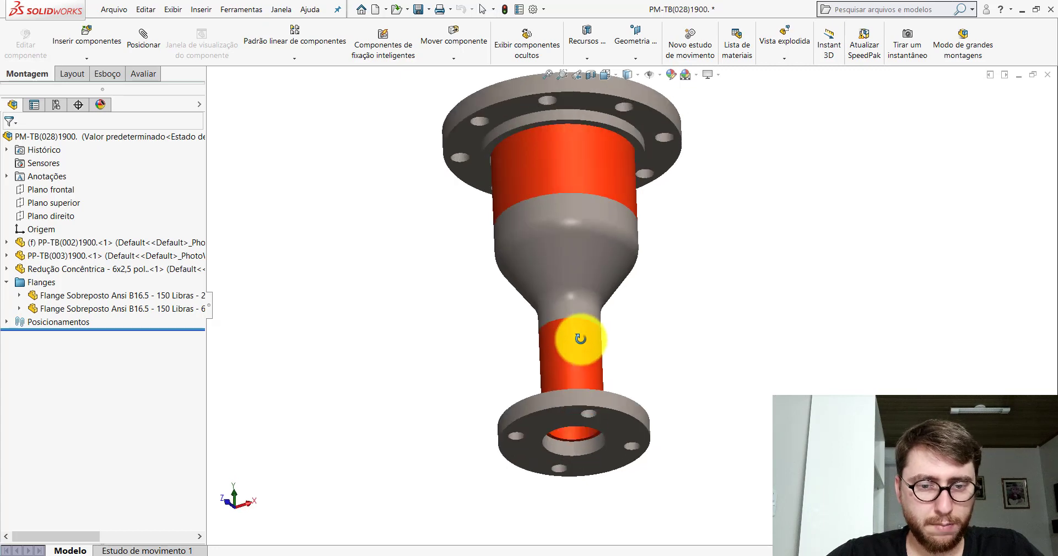
pyautogui.rightClick(610, 414)
pyautogui.click(753, 151)
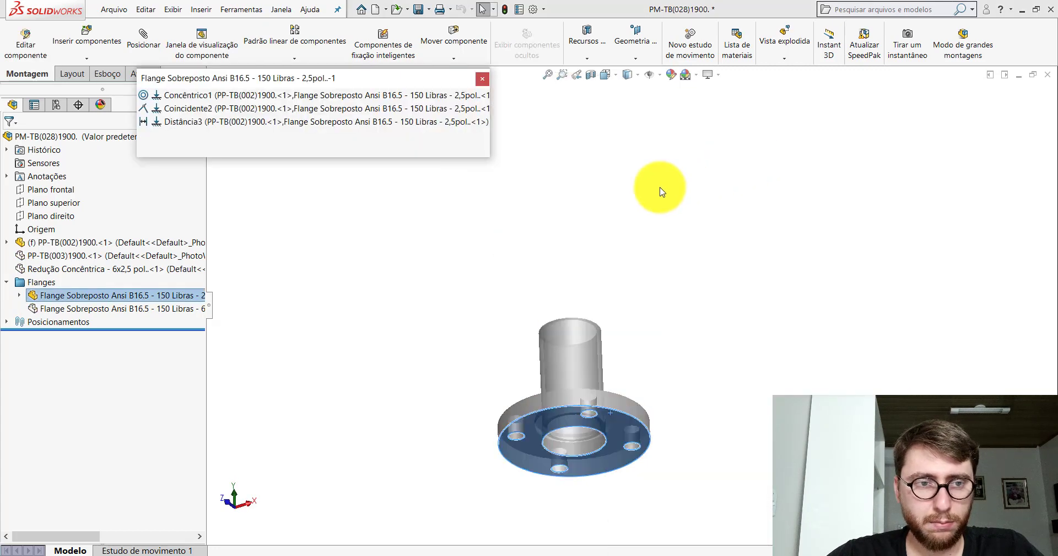
pyautogui.rightClick(168, 123)
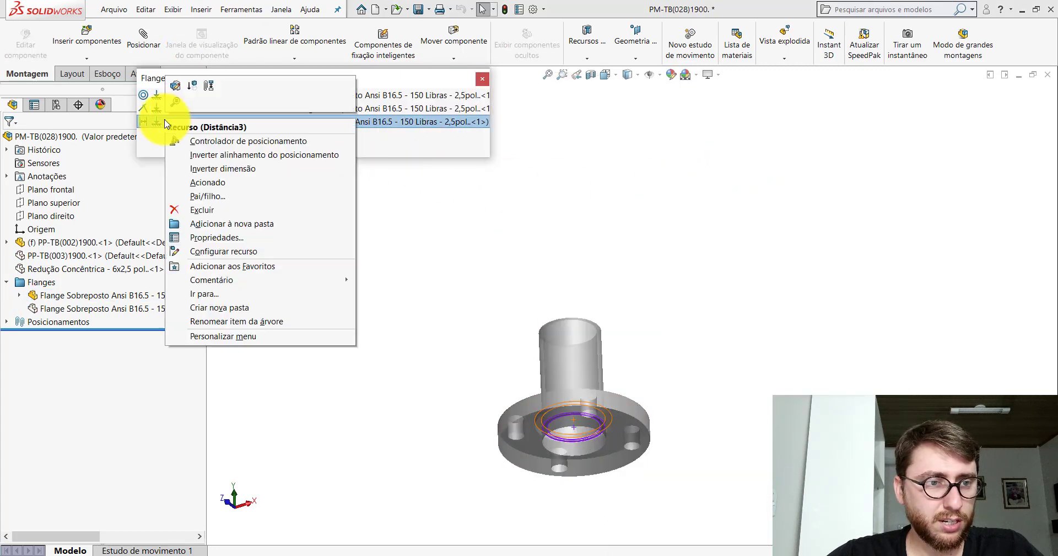
pyautogui.click(198, 193)
pyautogui.click(481, 82)
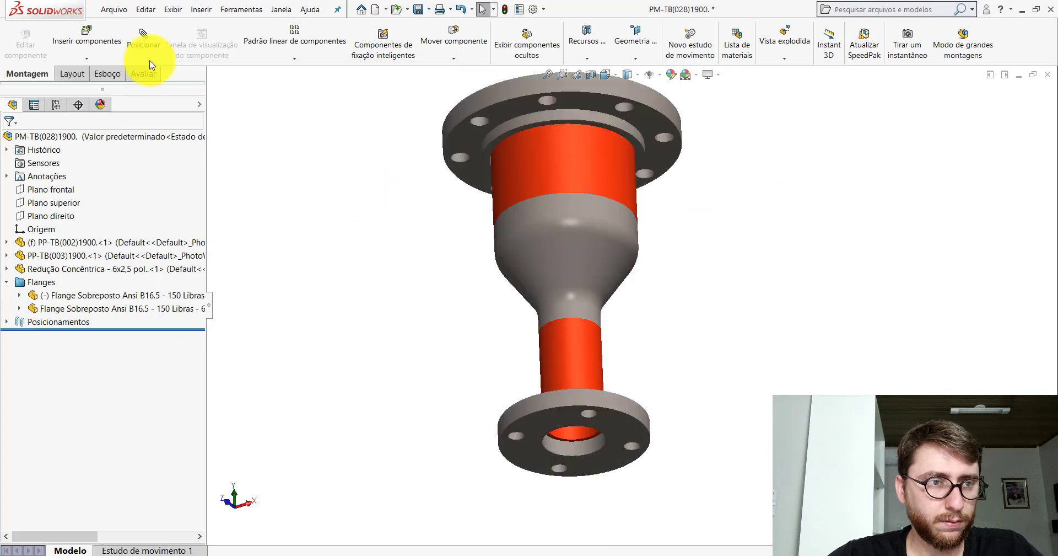
# - Add a 10 mm distance mate between the lower end face of pipe PP-TB(002)1900 and the 2.5-inch flange's outer face
pyautogui.scroll(-6, 606, 428)
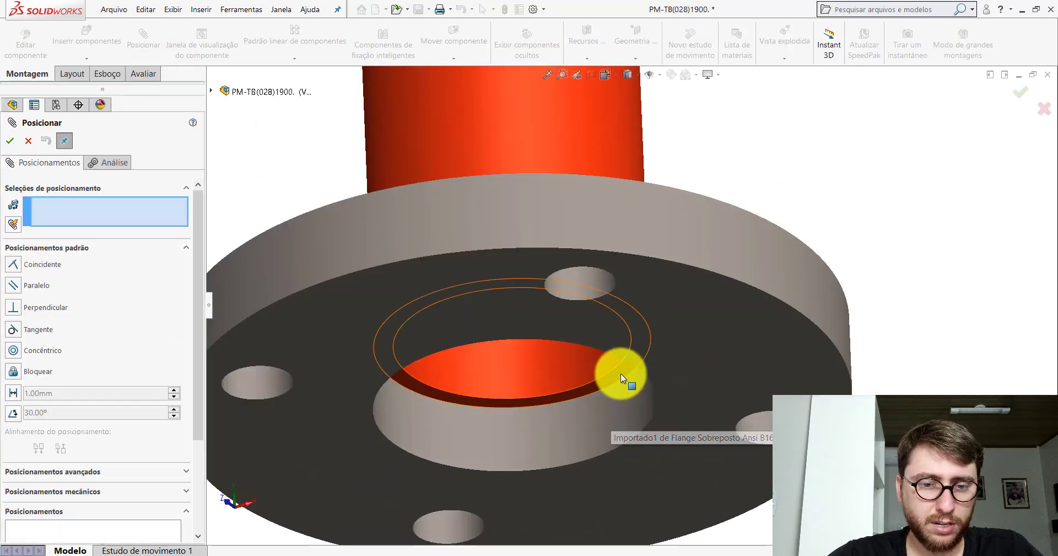
pyautogui.click(620, 373)
pyautogui.click(688, 331)
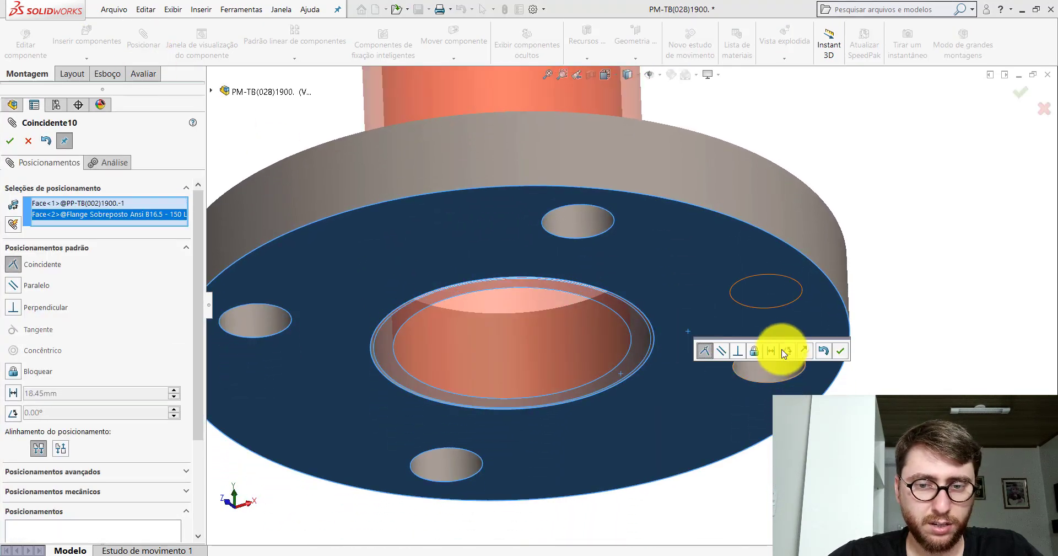
pyautogui.click(771, 351)
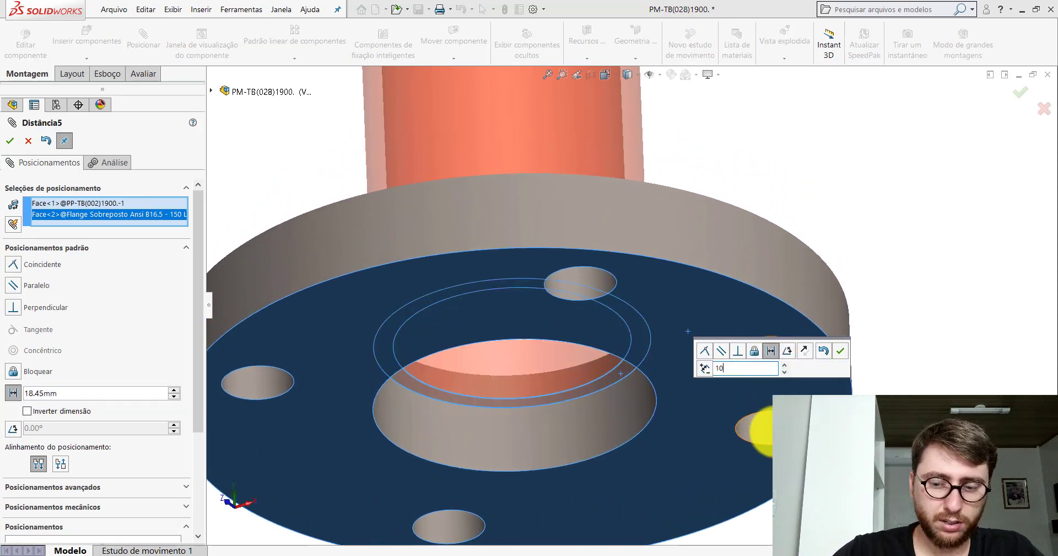
pyautogui.write('10')
pyautogui.press('Return')
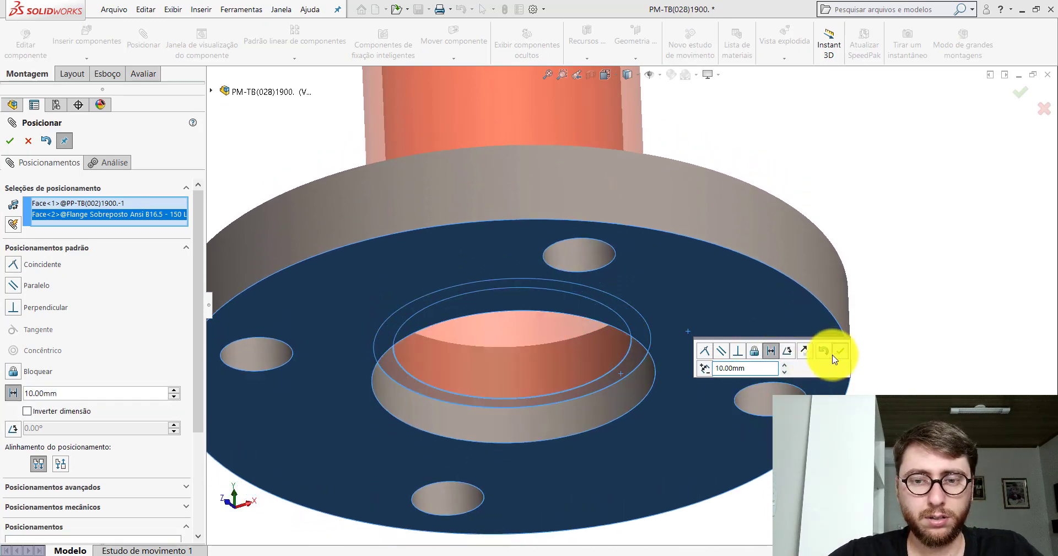
pyautogui.click(837, 354)
pyautogui.click(28, 141)
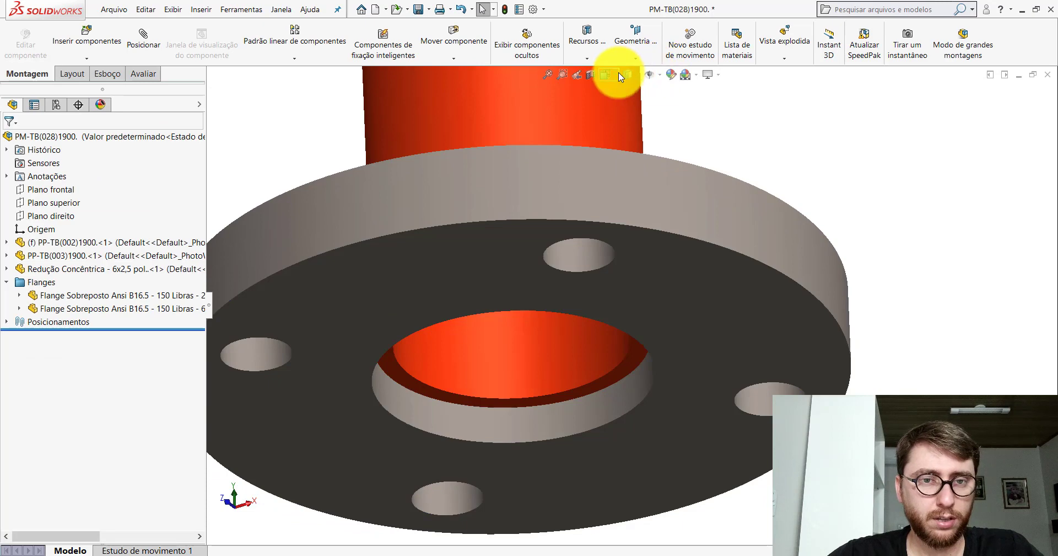
# - Collapse the Flanges folder and save the PM-TB(028)1900 assembly in isometric view
pyautogui.click(621, 77)
pyautogui.click(638, 102)
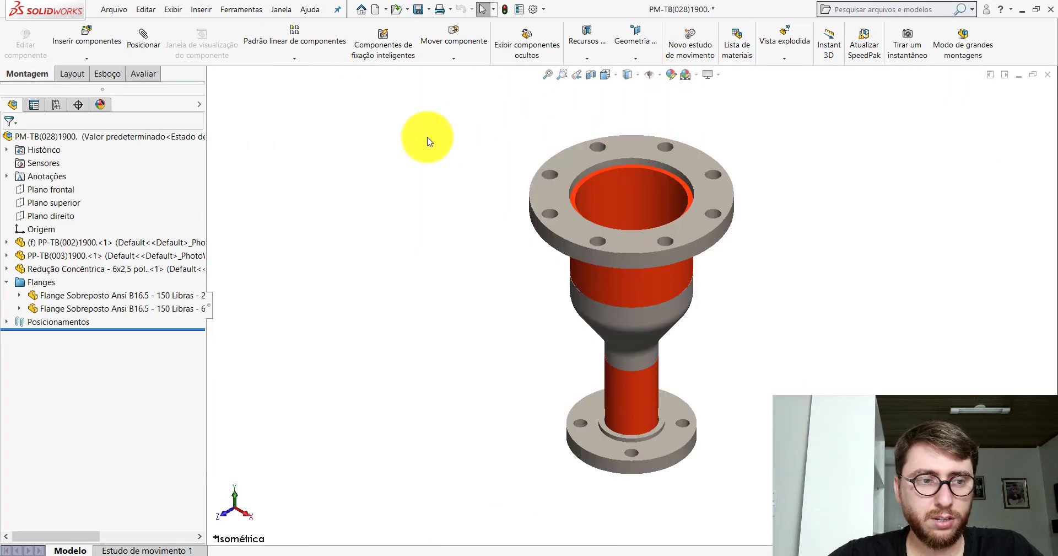
pyautogui.click(6, 282)
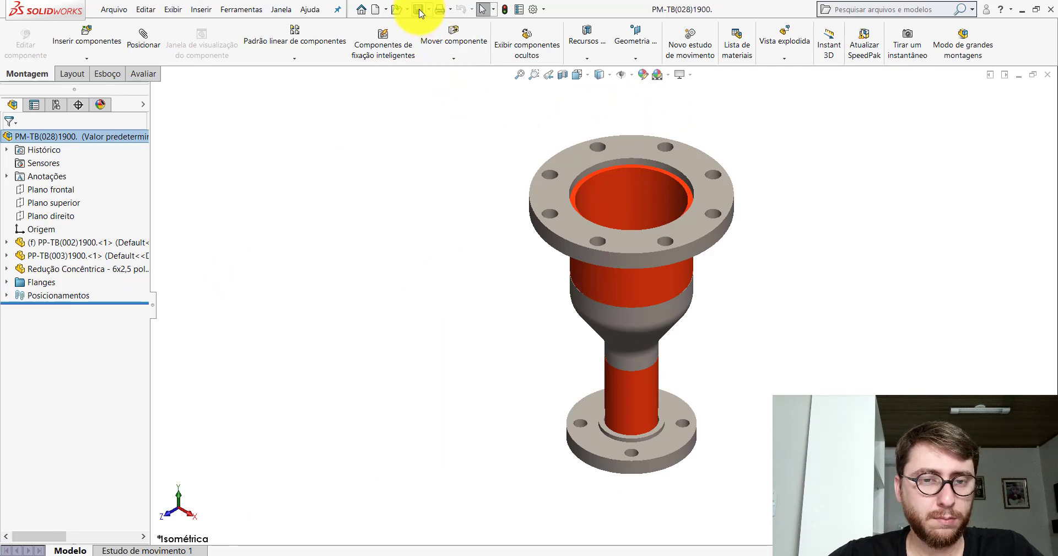
# - Close the PM-TB(028)1900 assembly in isometric view and open the PM-TB(027)1900 assembly
pyautogui.moveTo(711, 366); pyautogui.dragTo(748, 352, button='middle')
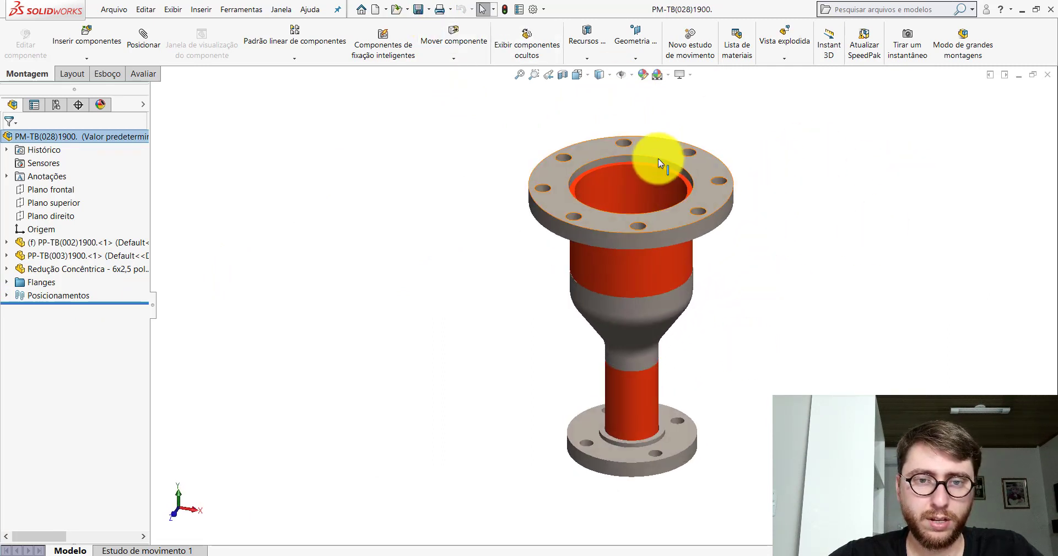
pyautogui.moveTo(692, 383); pyautogui.dragTo(673, 307, button='middle')
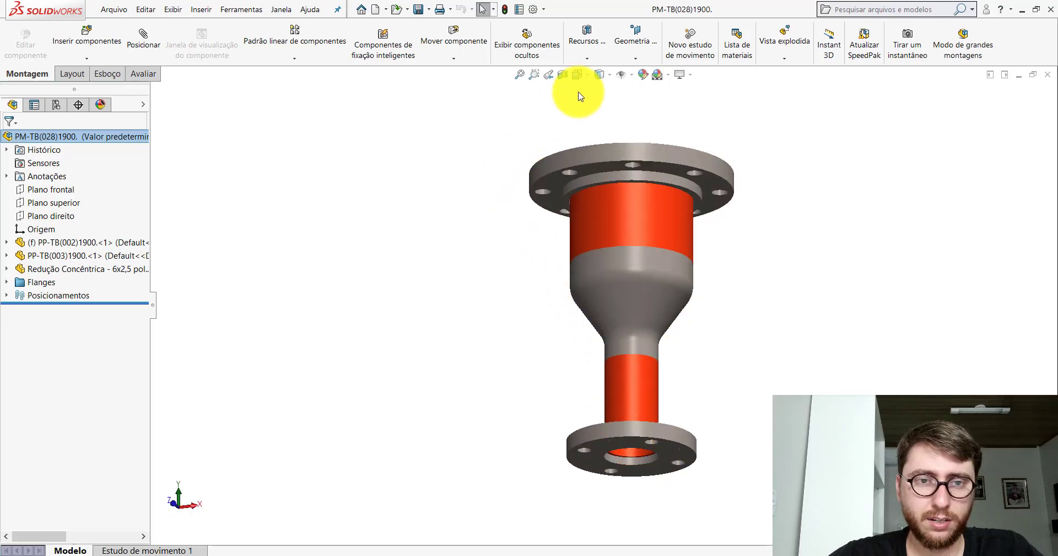
pyautogui.click(578, 75)
pyautogui.click(610, 120)
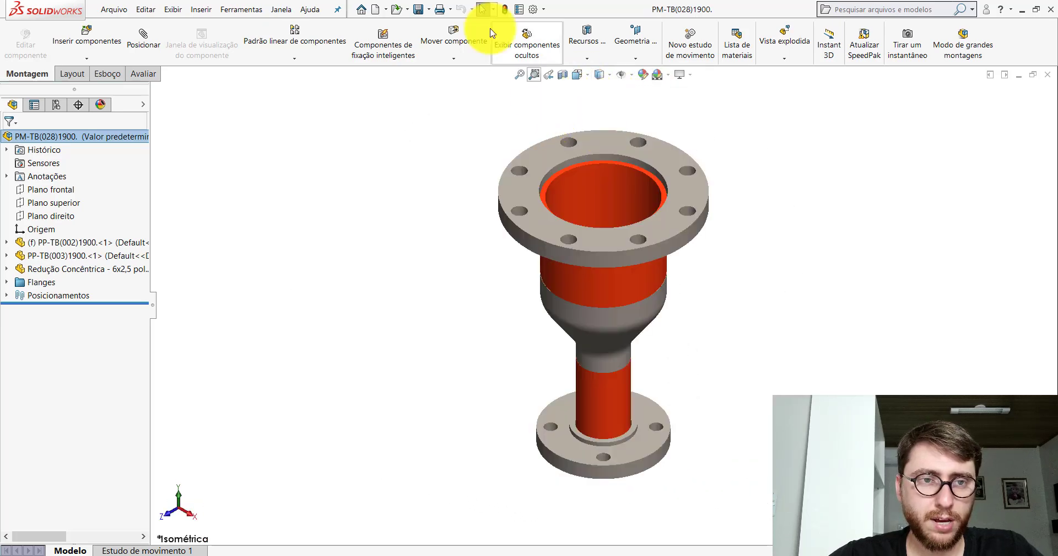
pyautogui.click(1047, 75)
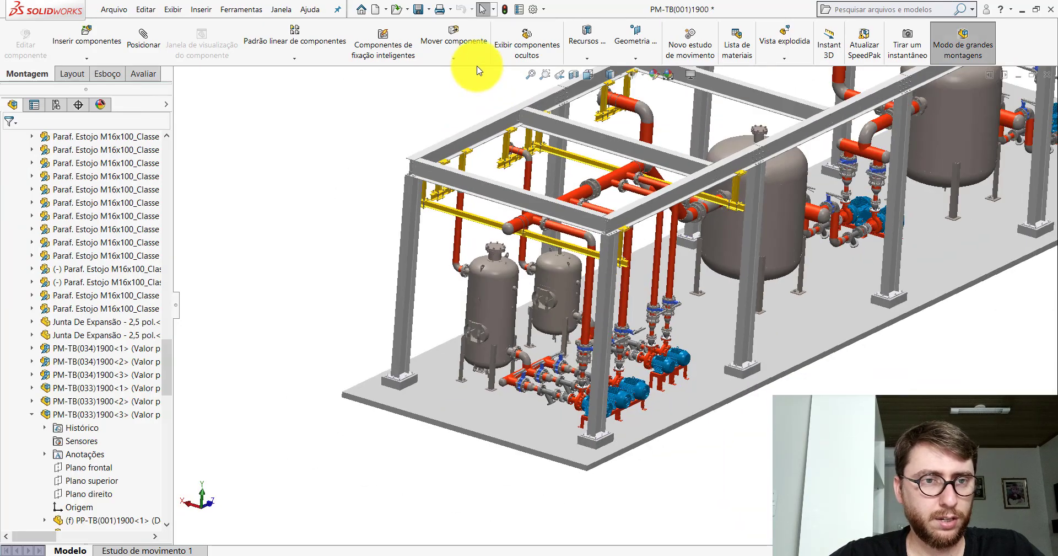
pyautogui.click(397, 10)
pyautogui.moveTo(628, 118); pyautogui.dragTo(633, 144)
pyautogui.doubleClick(498, 225)
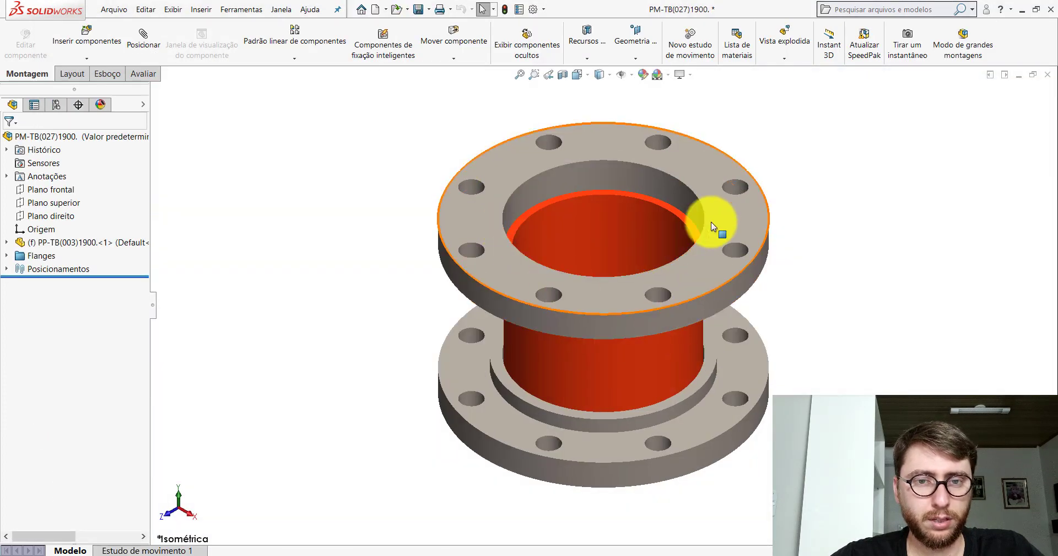
# - Delete the distance mate between the upper 6-inch slip-on flange and pipe PP-TB(003)1900
pyautogui.click(690, 158)
pyautogui.rightClick(693, 157)
pyautogui.click(835, 108)
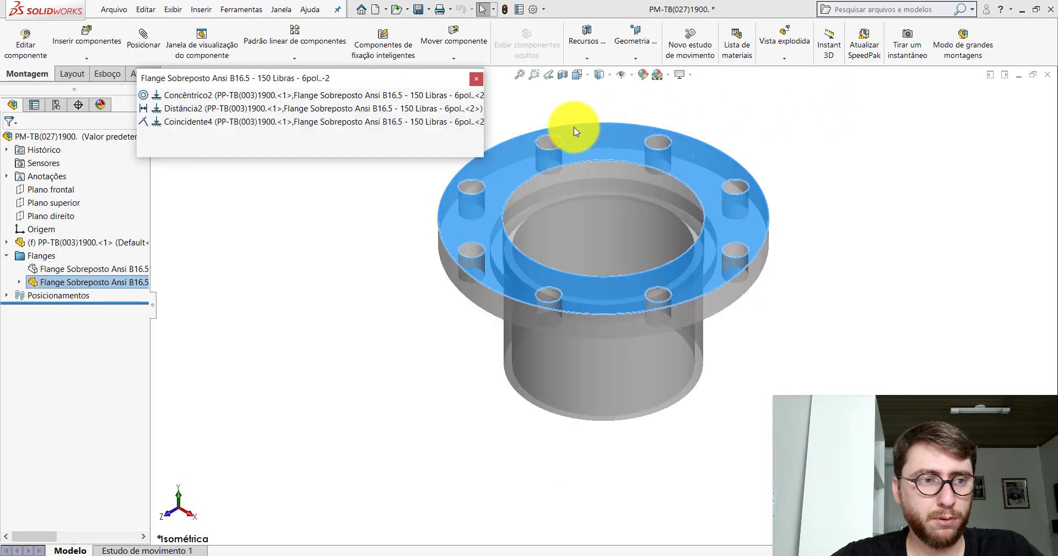
pyautogui.rightClick(182, 109)
pyautogui.click(230, 201)
pyautogui.click(476, 79)
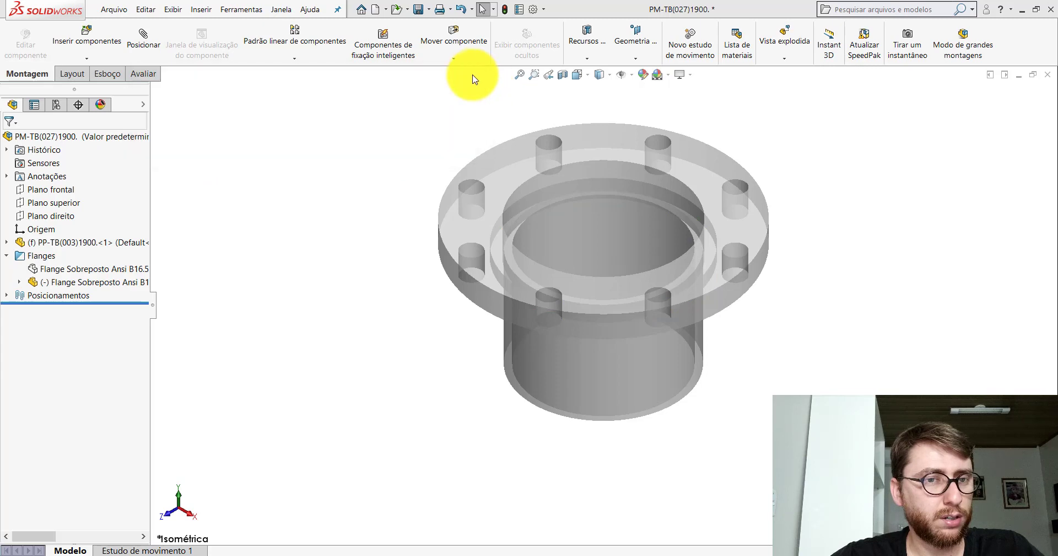
# - Add a 10 mm distance mate between the upper end face of pipe PP-TB(003)1900 and the upper flange's outer face
pyautogui.click(145, 44)
pyautogui.scroll(-5, 626, 205)
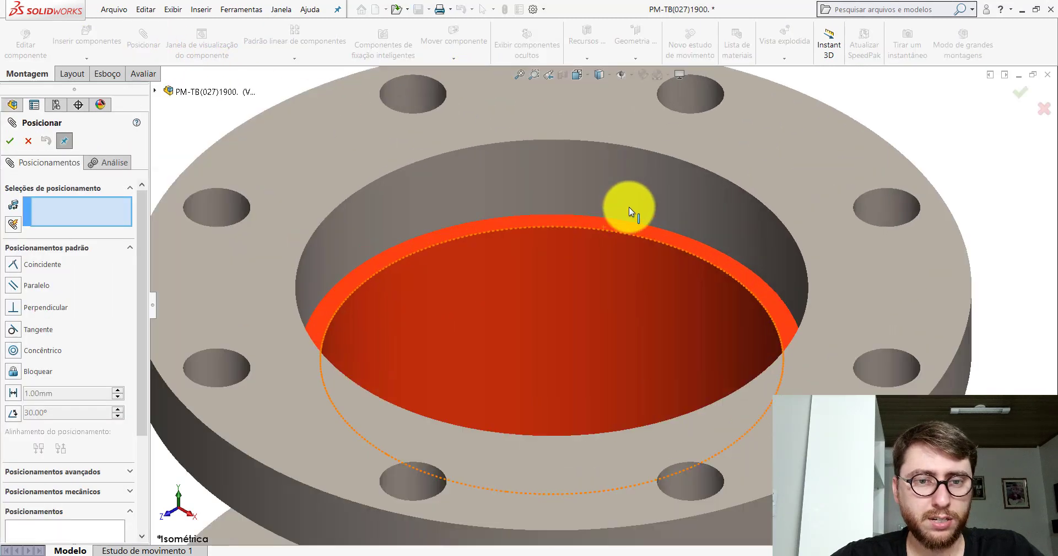
pyautogui.click(620, 221)
pyautogui.scroll(5, 617, 204)
pyautogui.click(603, 178)
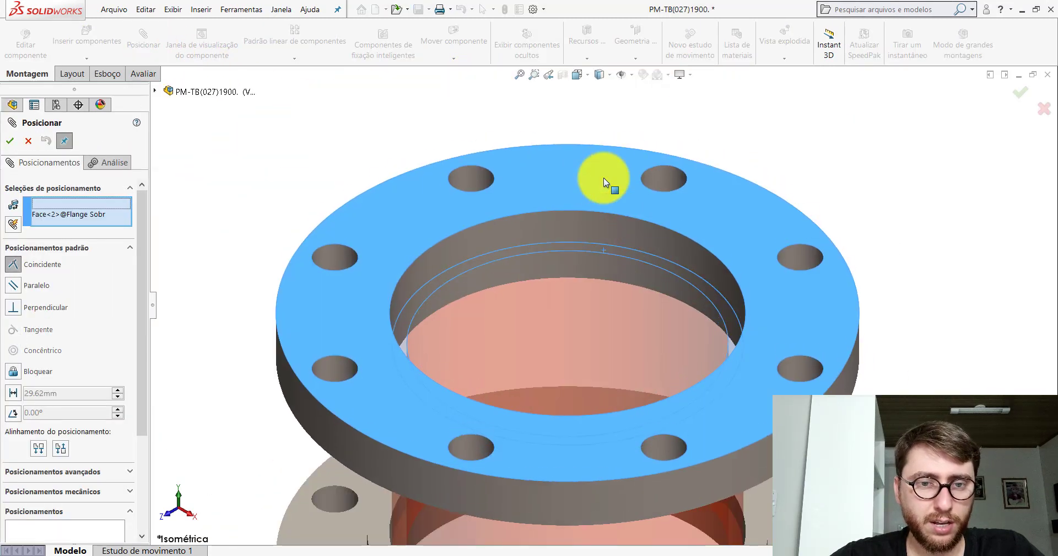
pyautogui.click(687, 175)
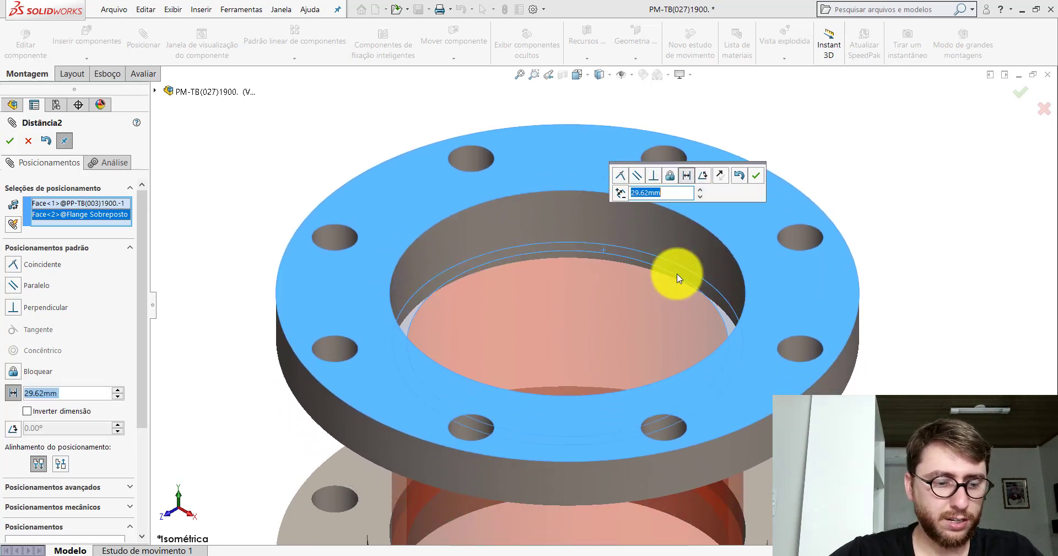
pyautogui.write('10.00mm')
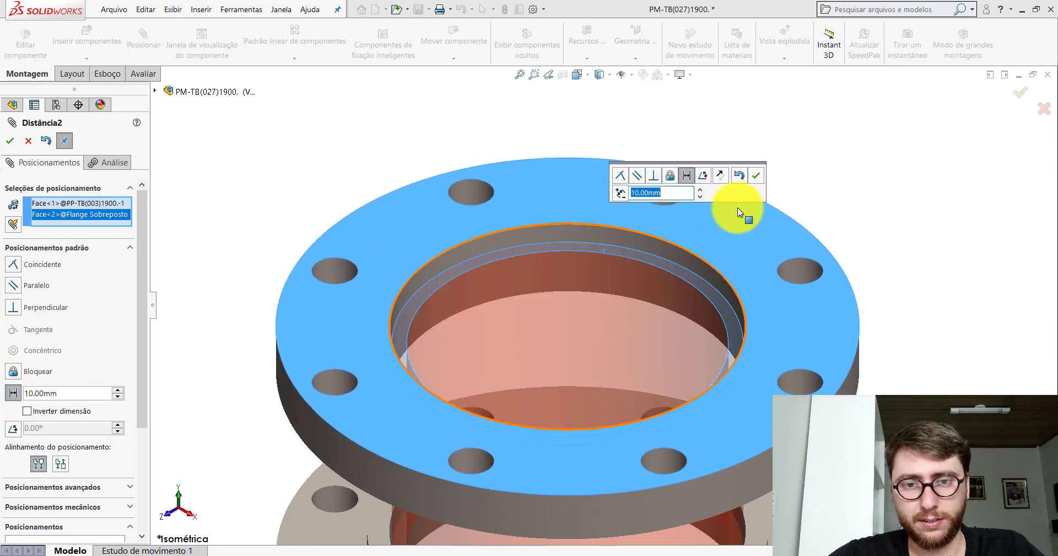
pyautogui.click(756, 176)
pyautogui.click(27, 142)
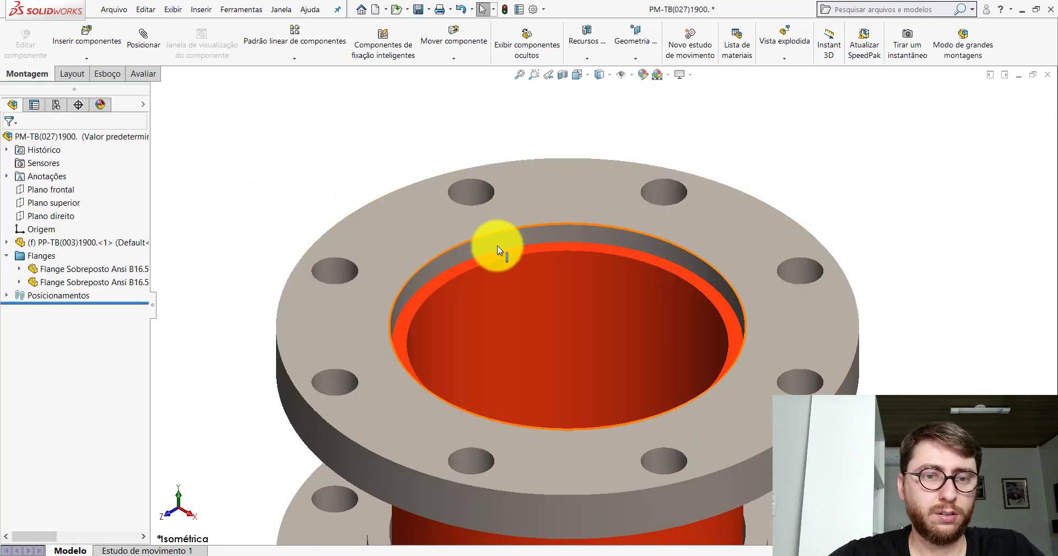
# - Delete the distance mate between the lower 6-inch slip-on flange and pipe PP-TB(003)1900
pyautogui.scroll(5, 633, 411)
pyautogui.moveTo(633, 411); pyautogui.dragTo(639, 375, button='middle')
pyautogui.scroll(-5, 617, 266)
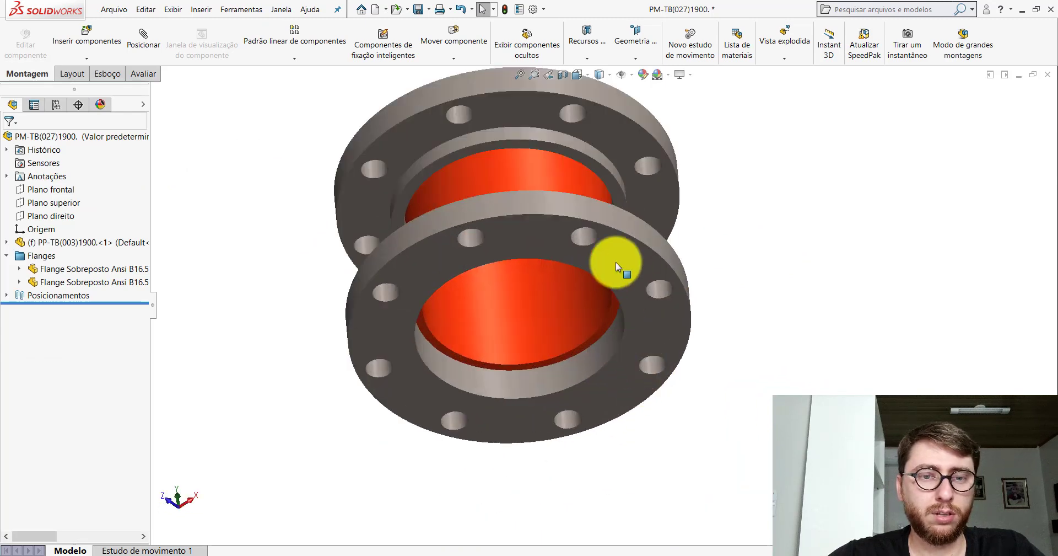
pyautogui.rightClick(616, 265)
pyautogui.click(756, 150)
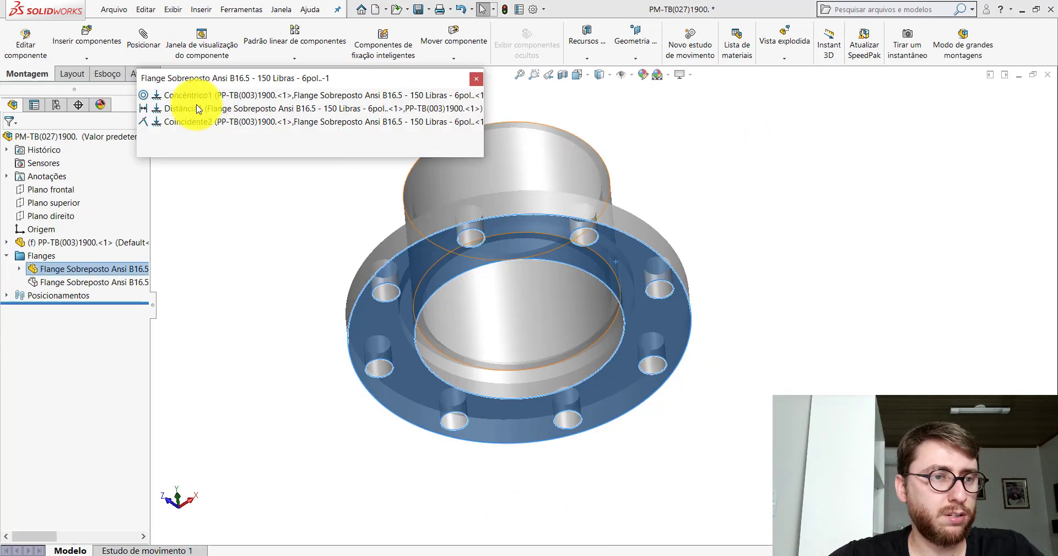
pyautogui.rightClick(172, 108)
pyautogui.click(213, 196)
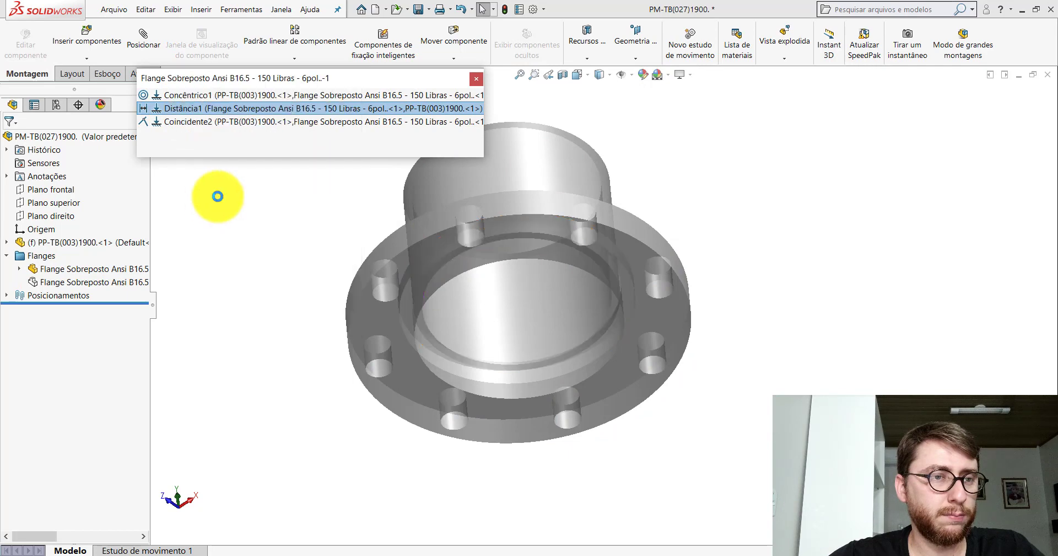
pyautogui.click(477, 79)
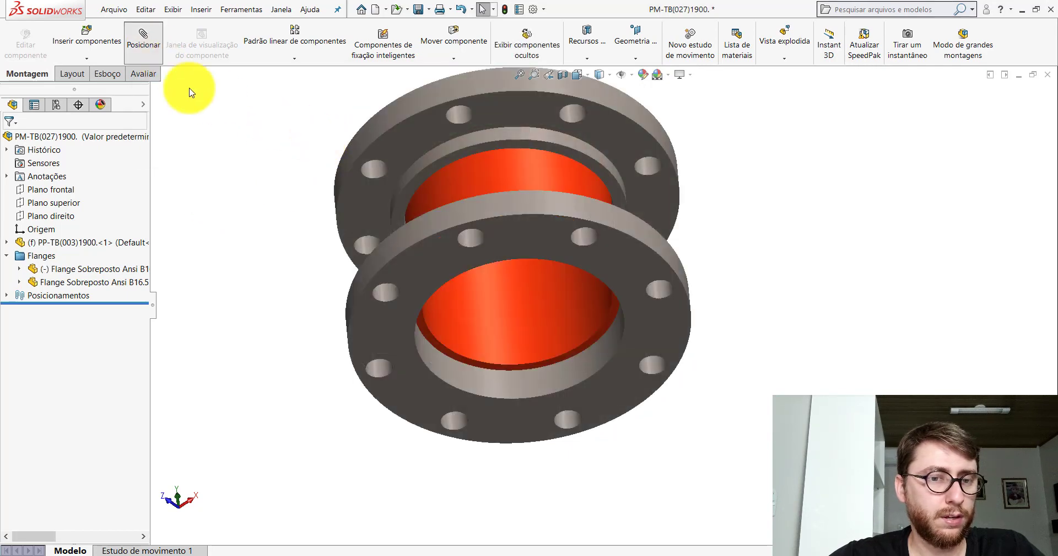
# - Add a 10 mm distance mate between the lower end face of pipe PP-TB(003)1900 and the lower flange's outer face
pyautogui.scroll(-5, 606, 312)
pyautogui.click(575, 283)
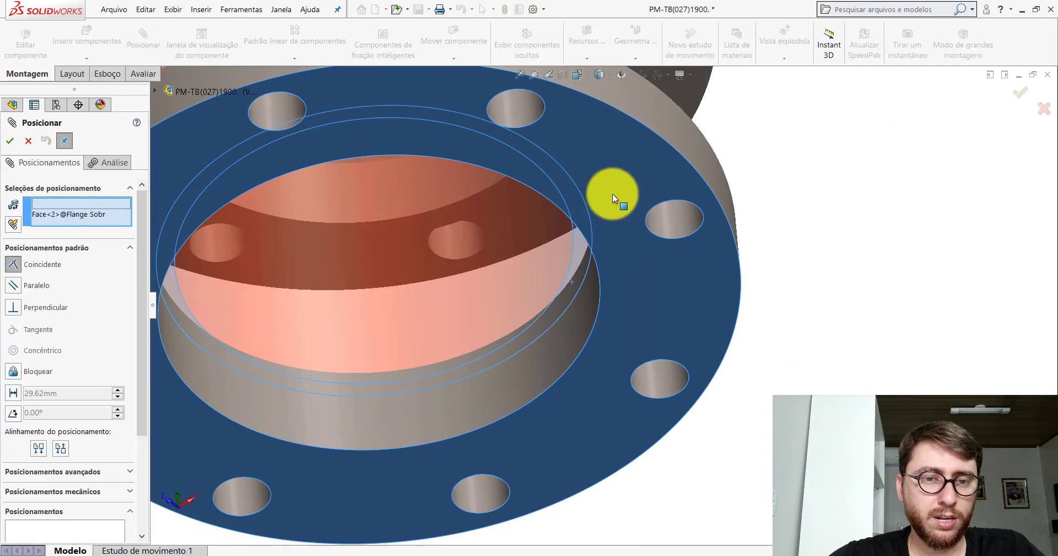
pyautogui.click(613, 193)
pyautogui.click(709, 232)
pyautogui.write('10')
pyautogui.press('Return')
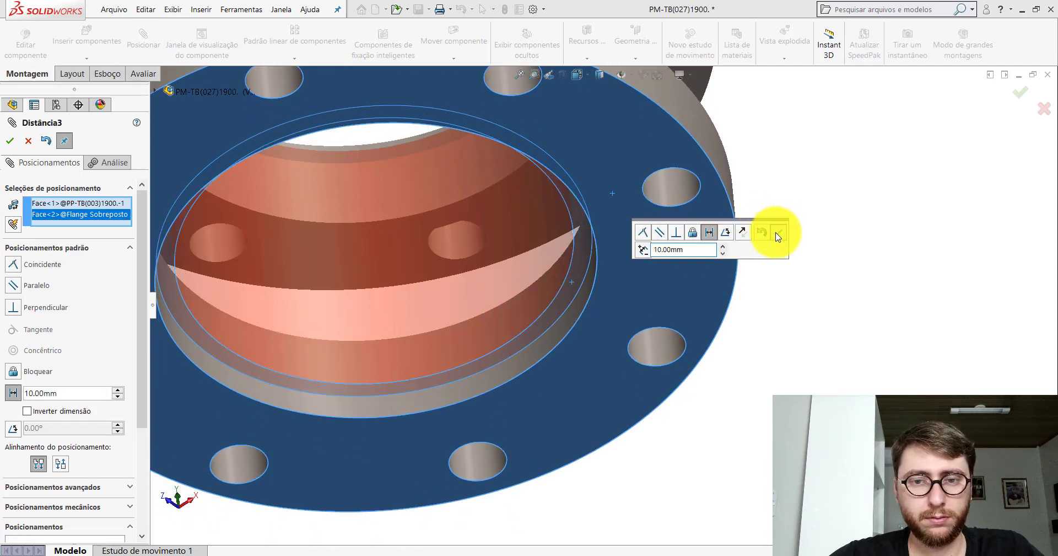
pyautogui.click(780, 236)
pyautogui.click(28, 141)
# - Save the PM-TB(027)1900 assembly in isometric view and close it
pyautogui.click(577, 75)
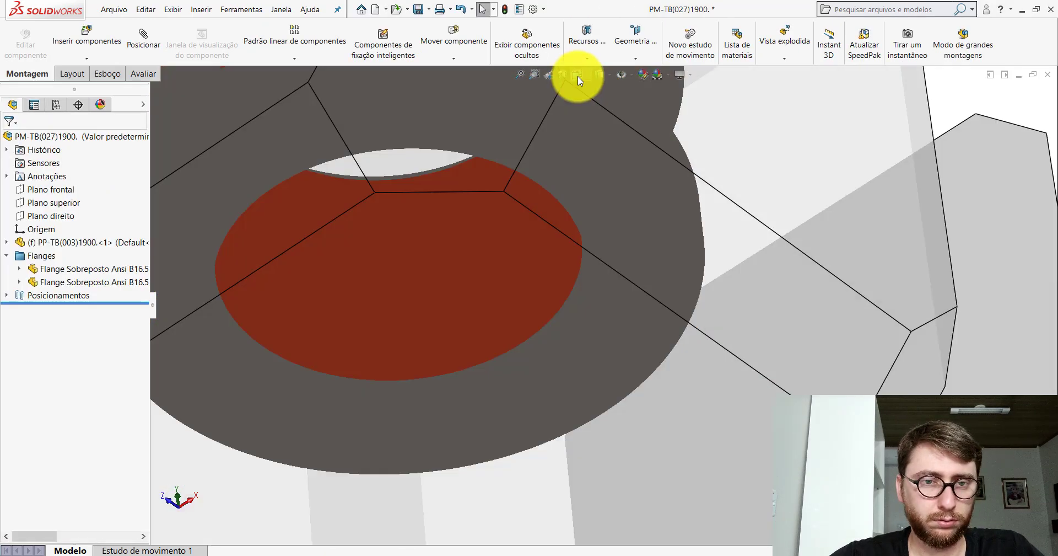
pyautogui.click(640, 111)
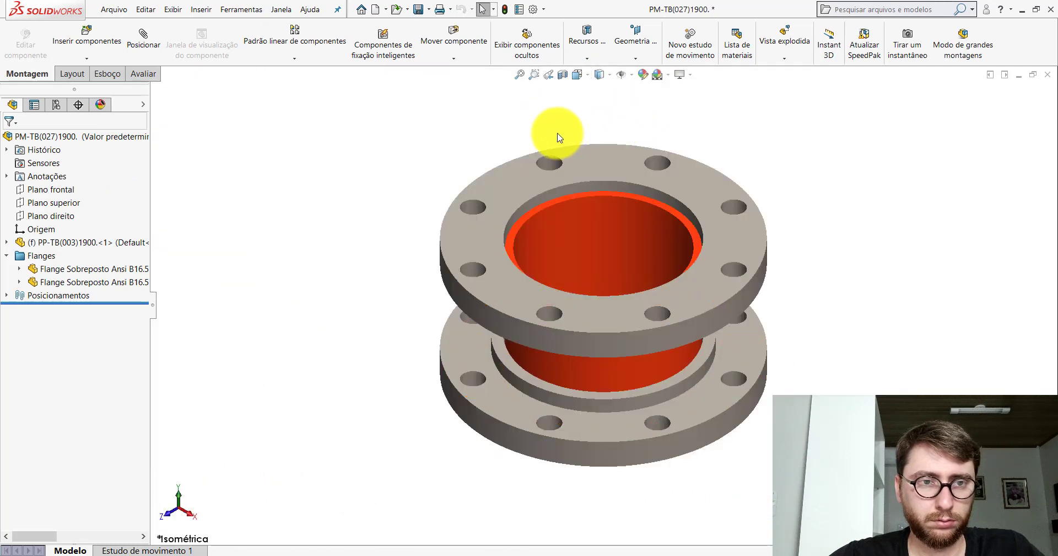
pyautogui.click(419, 10)
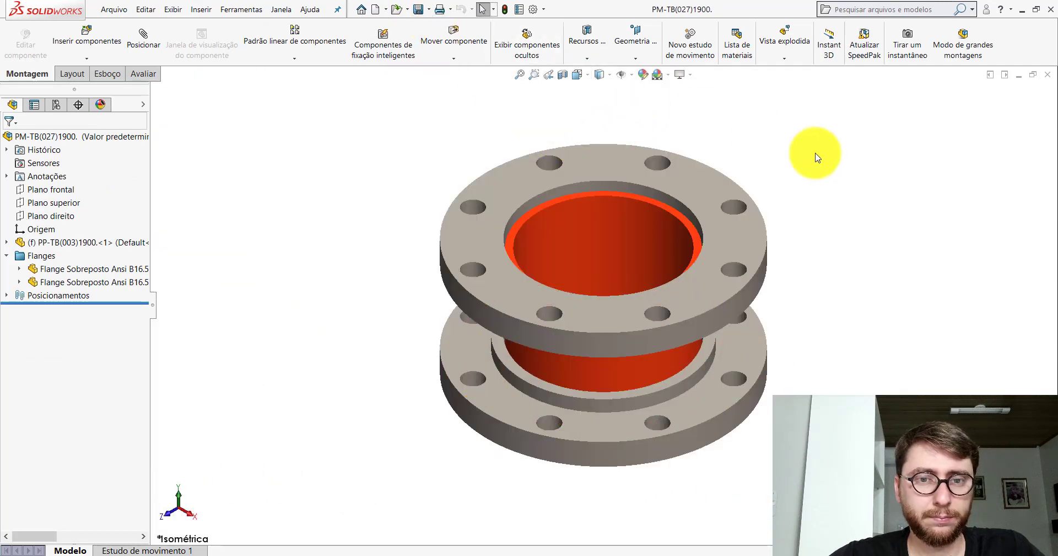
pyautogui.click(1049, 77)
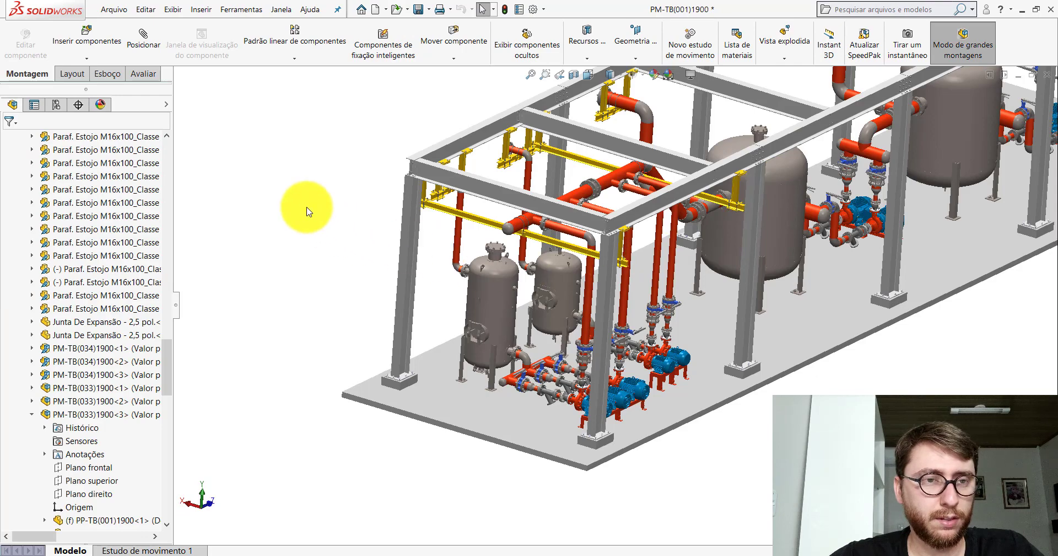
pyautogui.click(395, 12)
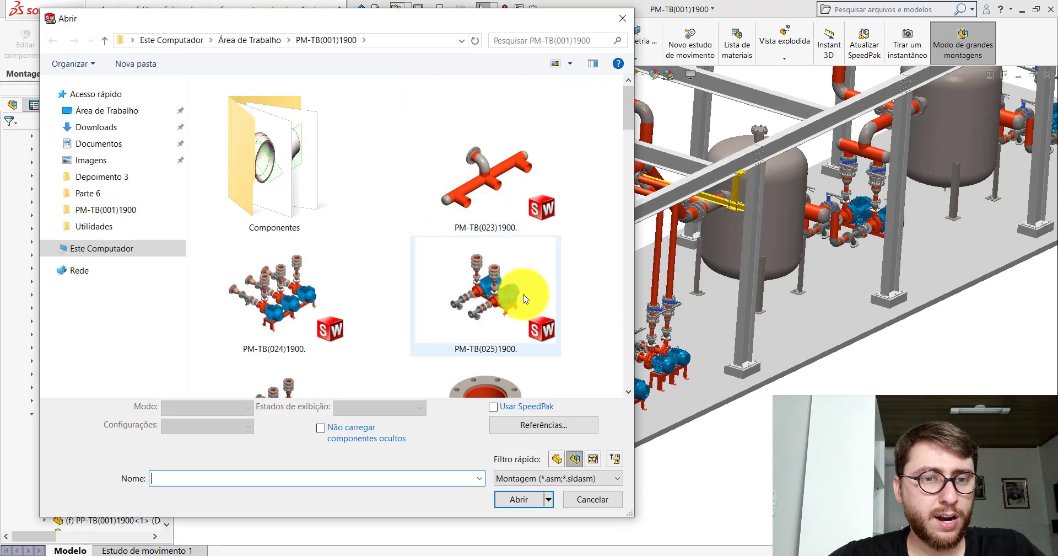
pyautogui.moveTo(627, 114); pyautogui.dragTo(628, 129)
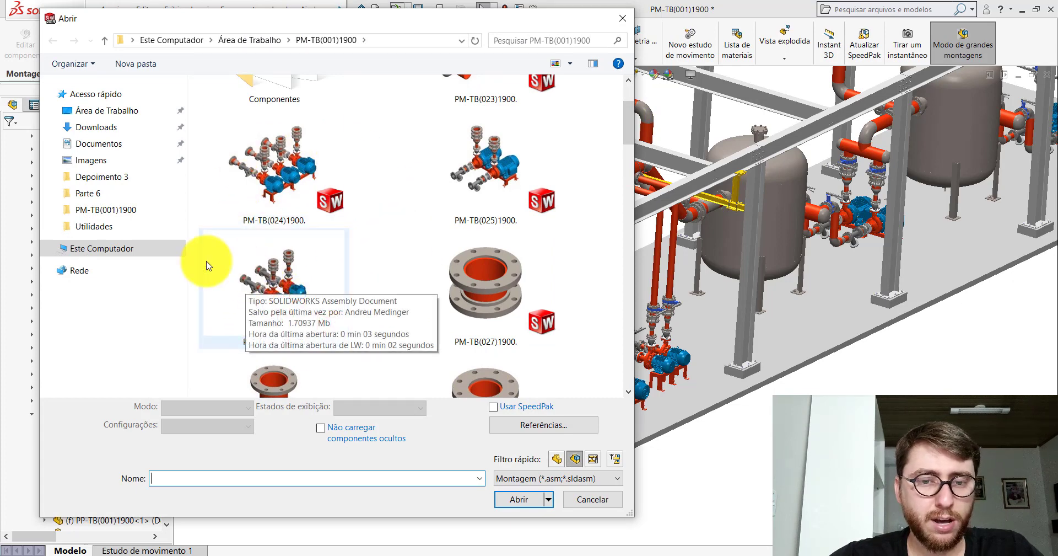
pyautogui.click(623, 19)
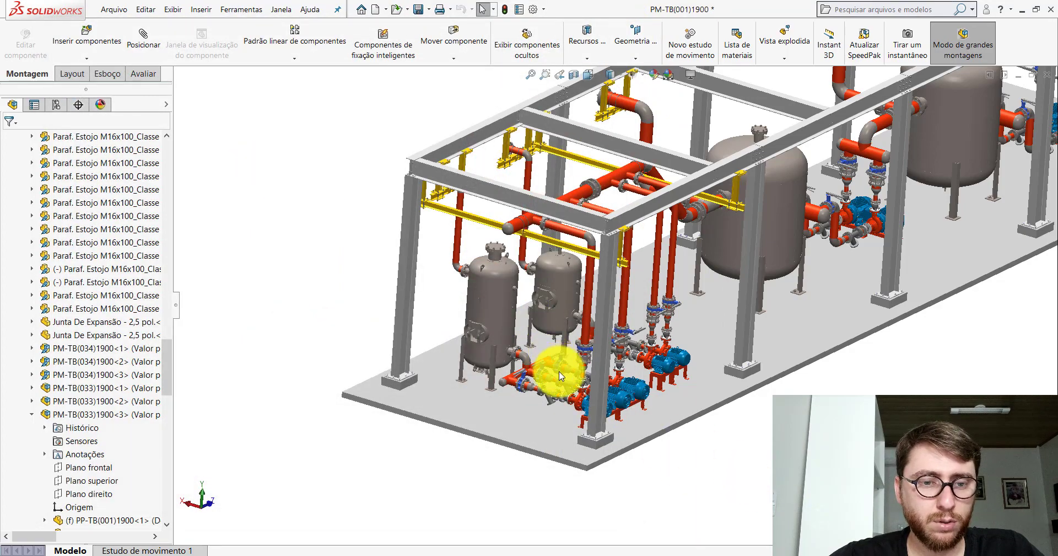
# - Examine the pump suction spools, discharge pipes PP-TB(013)1900 and PP-TB(014)1900, and the tank piping in the PM-TB(001)1900 assembly
pyautogui.scroll(-6, 558, 375)
pyautogui.moveTo(557, 399)
pyautogui.mouseDown(button='middle')
pyautogui.moveTo(573, 362)
pyautogui.moveTo(591, 388)
pyautogui.moveTo(574, 406)
pyautogui.mouseUp(button='middle')
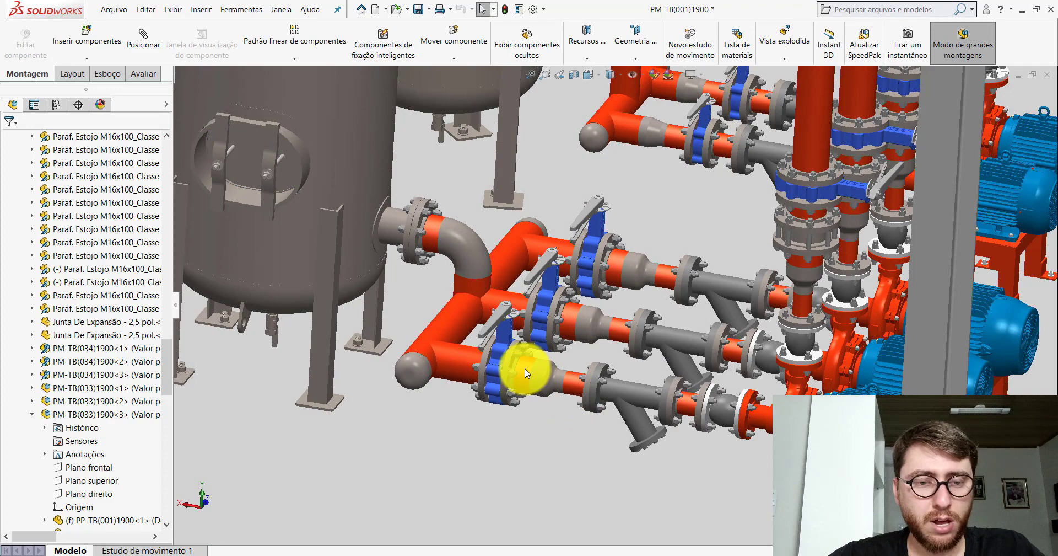
pyautogui.moveTo(637, 331); pyautogui.dragTo(723, 282, button='middle')
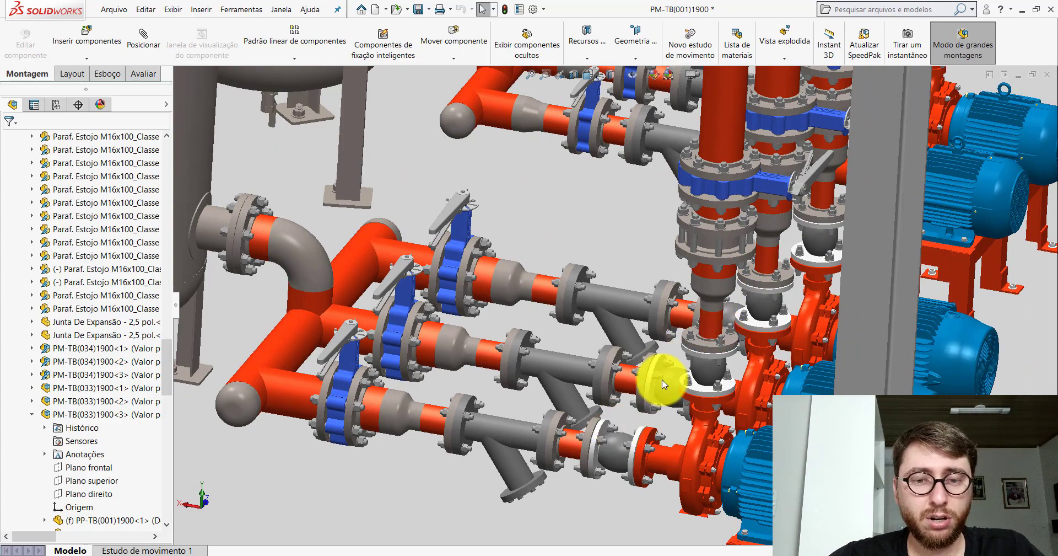
pyautogui.scroll(3, 661, 382)
pyautogui.scroll(3, 663, 381)
pyautogui.scroll(3, 657, 174)
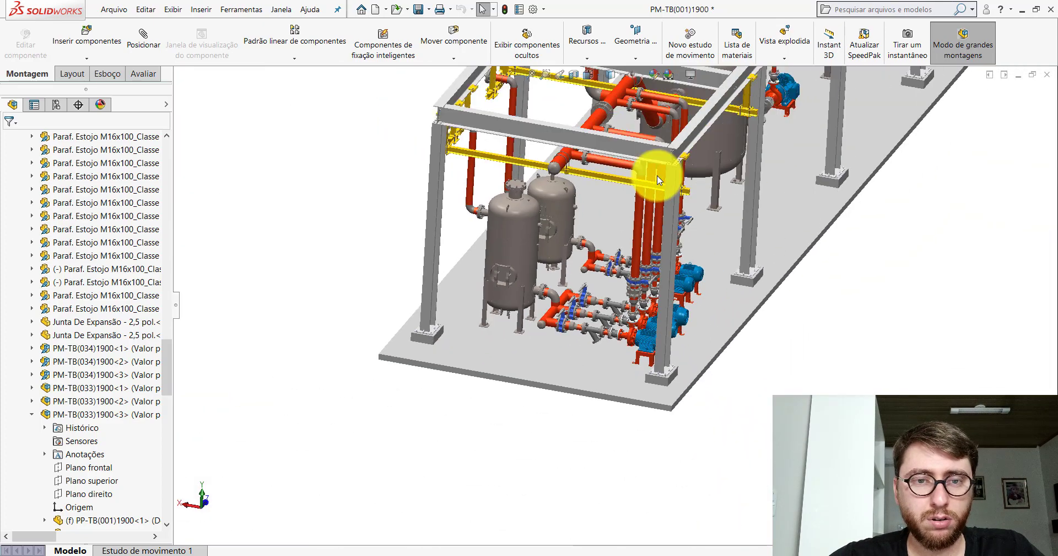
pyautogui.scroll(-4, 606, 221)
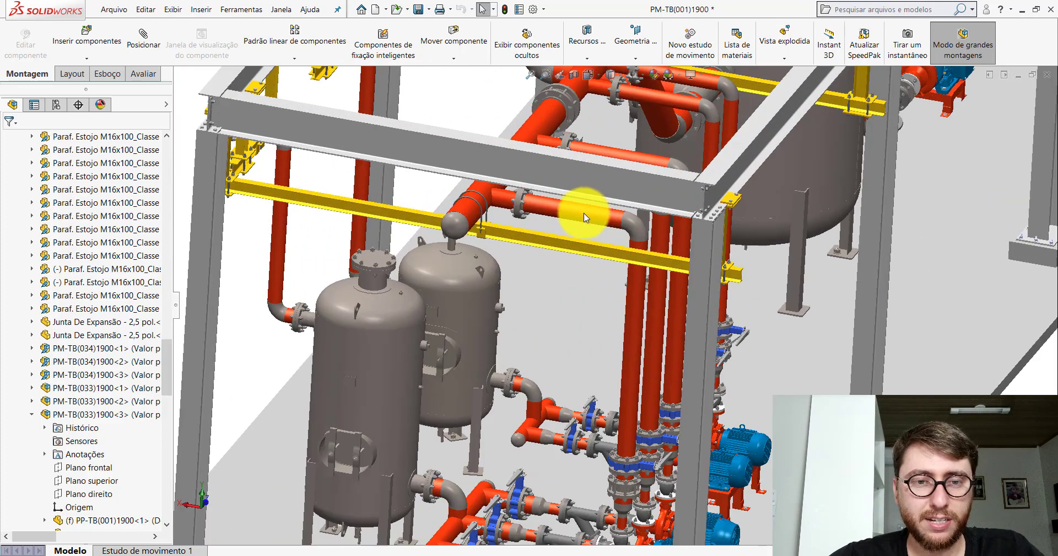
pyautogui.click(584, 213)
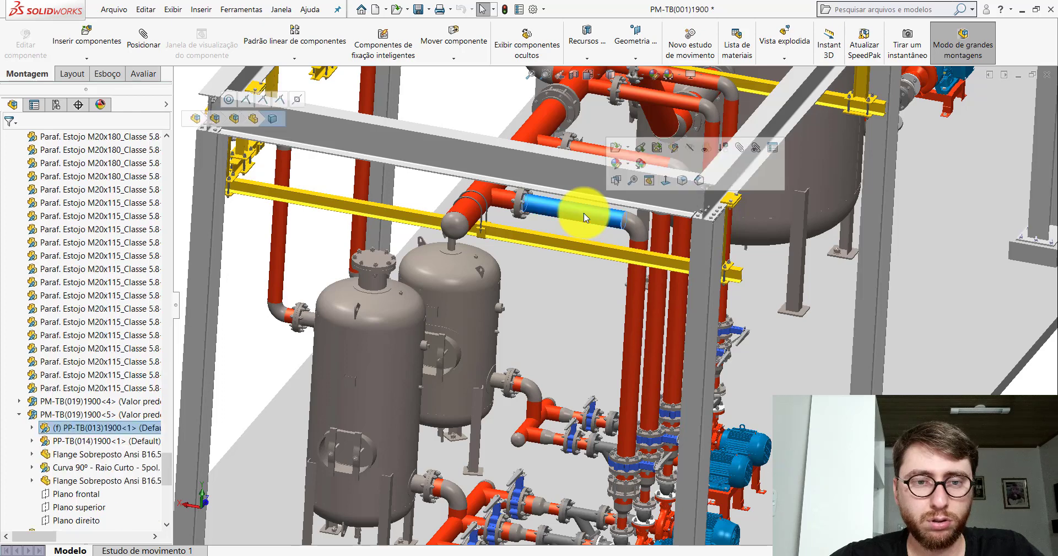
pyautogui.click(632, 303)
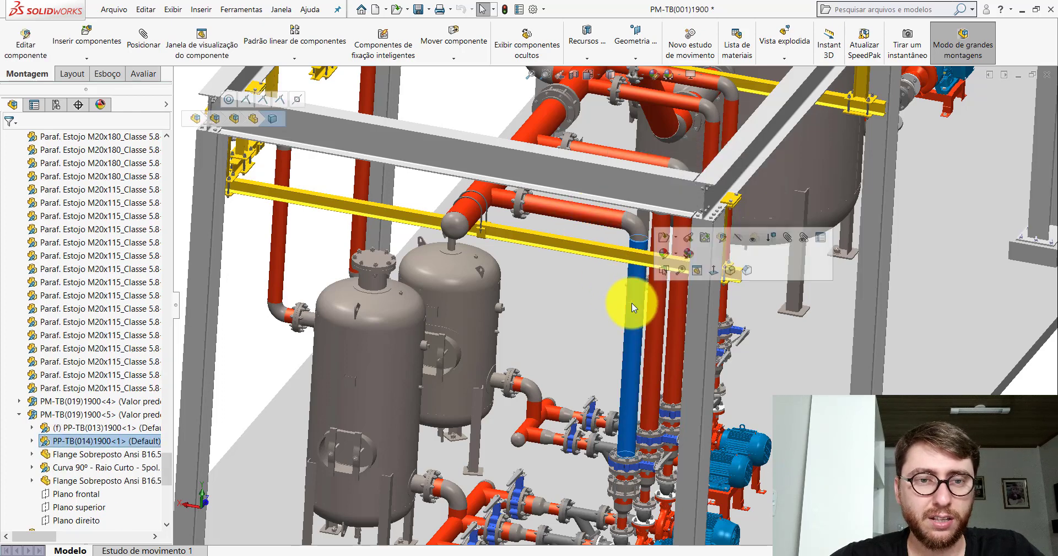
pyautogui.scroll(2, 632, 303)
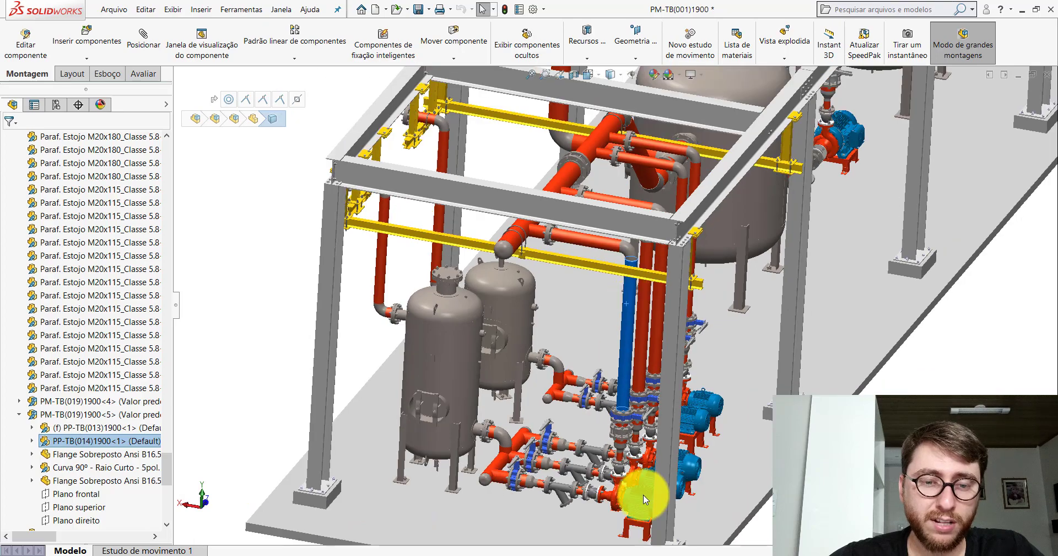
pyautogui.moveTo(654, 286); pyautogui.dragTo(577, 408, button='middle')
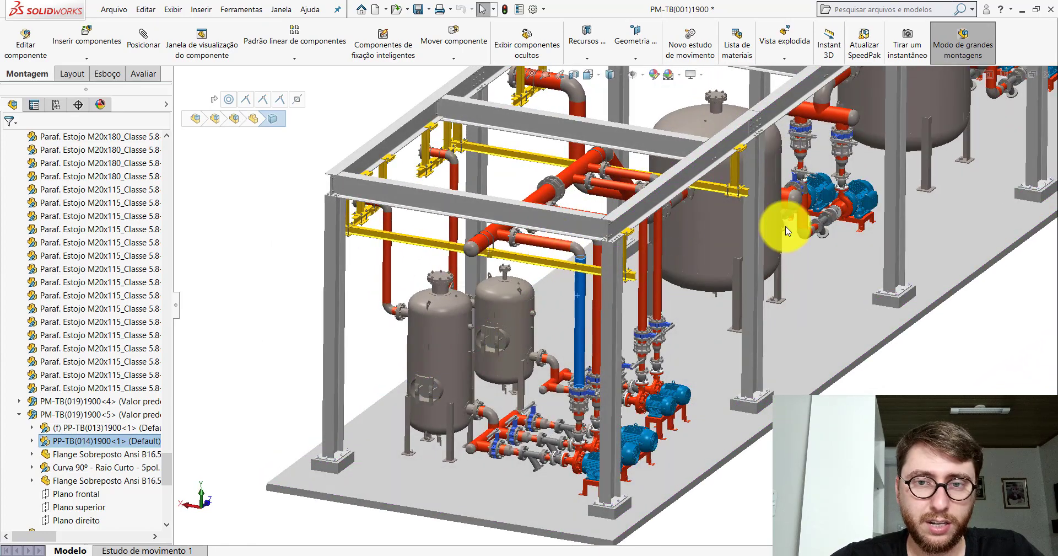
pyautogui.scroll(-2, 788, 223)
pyautogui.scroll(2, 772, 133)
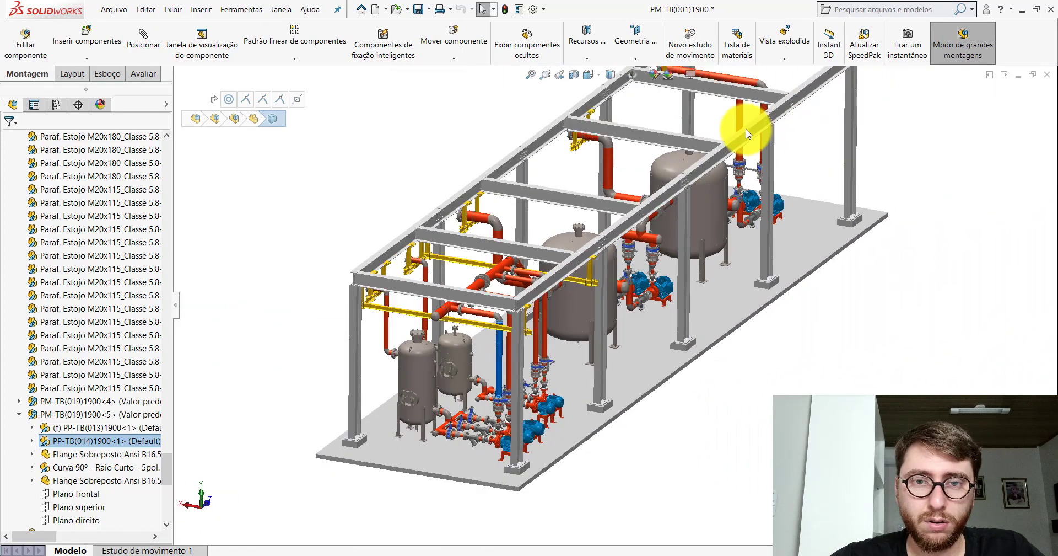
pyautogui.scroll(-5, 711, 135)
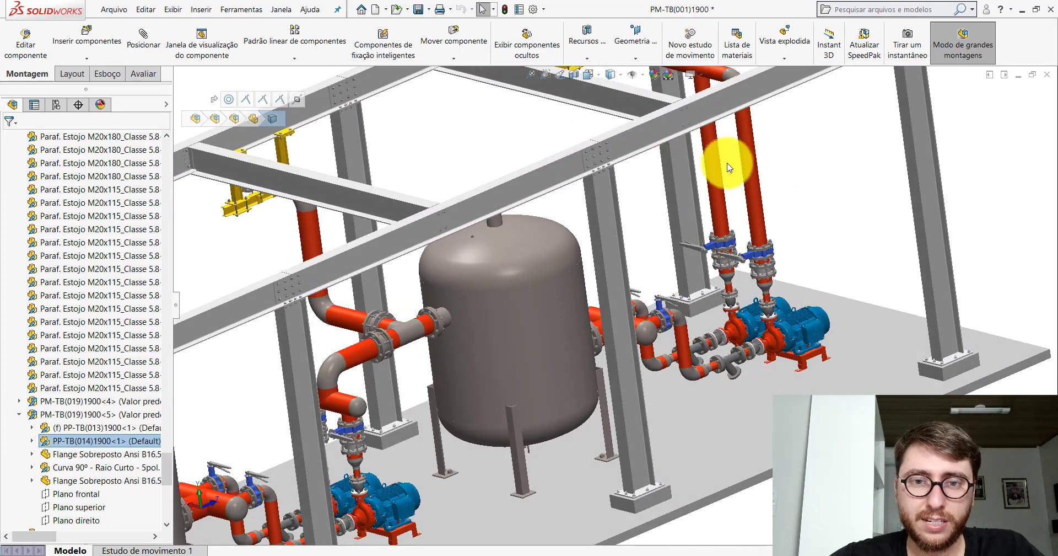
# - Examine the pump stations, tanks and connecting piping along the full length of the PM-TB(001)1900 plant assembly
pyautogui.scroll(5, 702, 225)
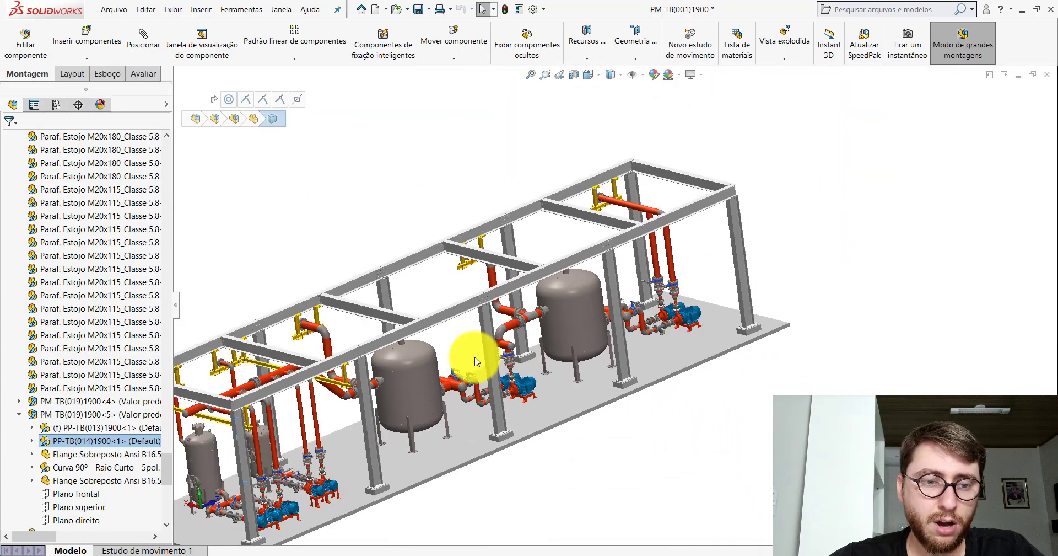
pyautogui.scroll(2, 372, 397)
pyautogui.scroll(-5, 378, 475)
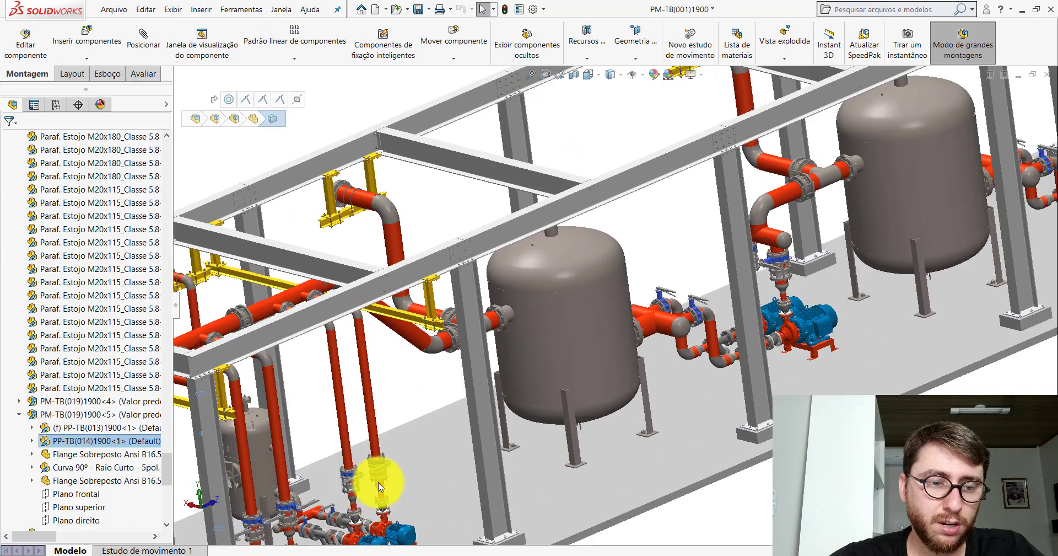
pyautogui.scroll(4, 386, 485)
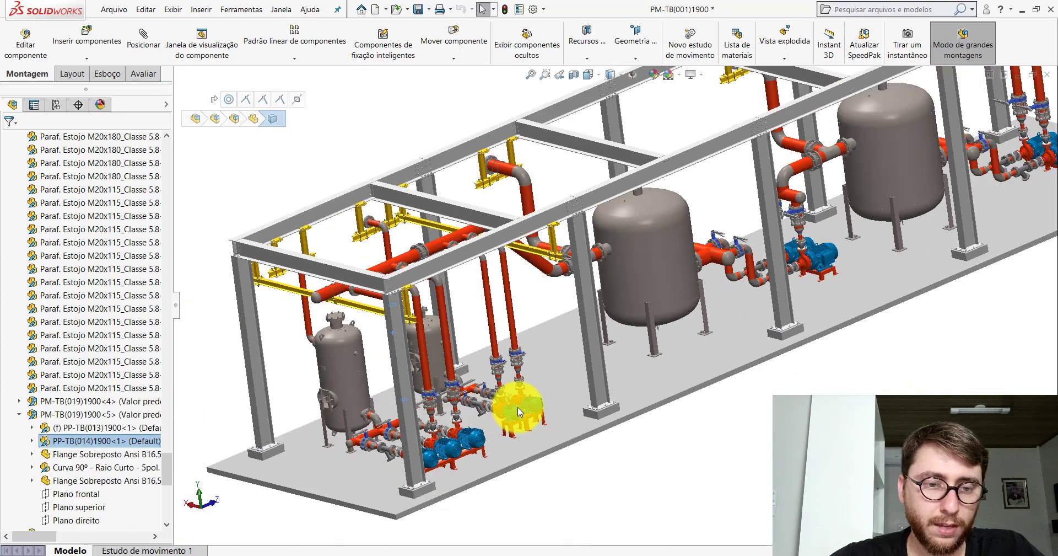
pyautogui.scroll(-3, 521, 406)
pyautogui.scroll(-5, 520, 406)
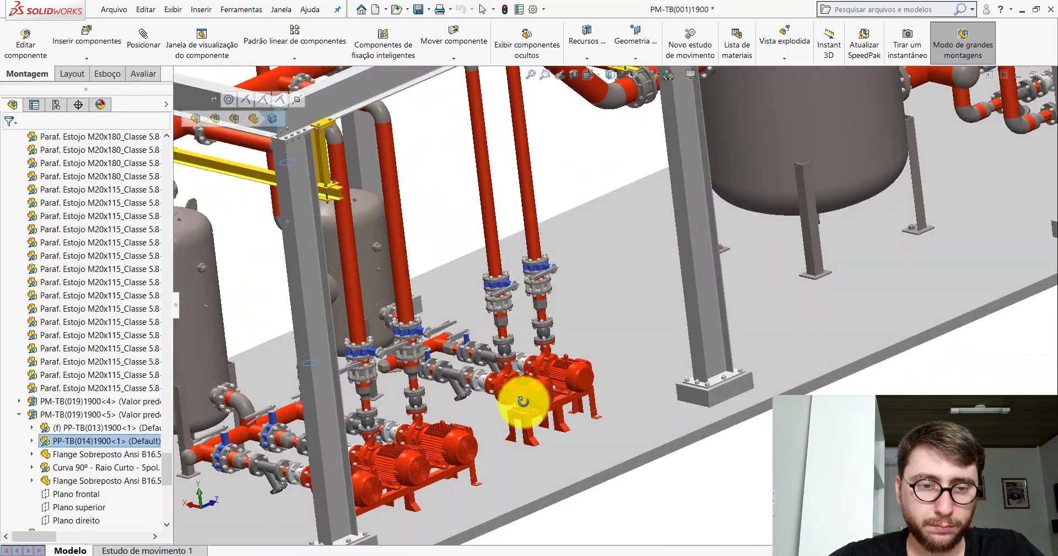
pyautogui.scroll(2, 512, 333)
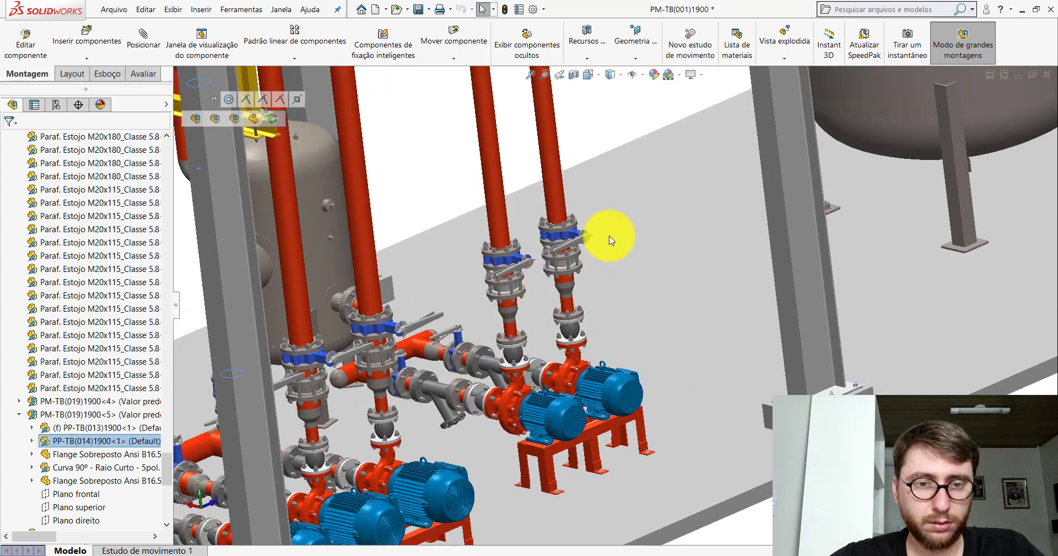
pyautogui.scroll(5, 622, 226)
pyautogui.scroll(1, 624, 198)
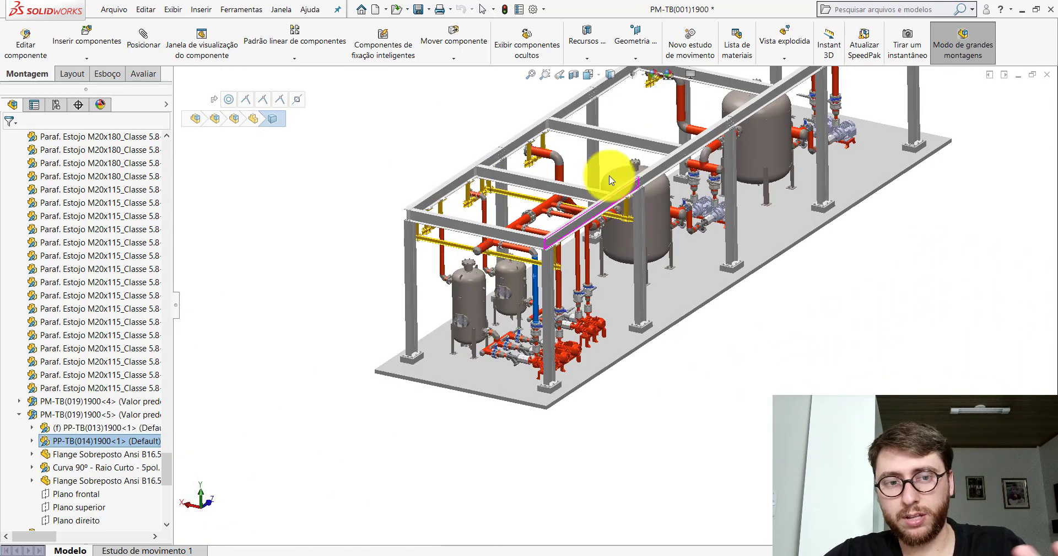
pyautogui.scroll(4, 636, 173)
pyautogui.click(483, 192)
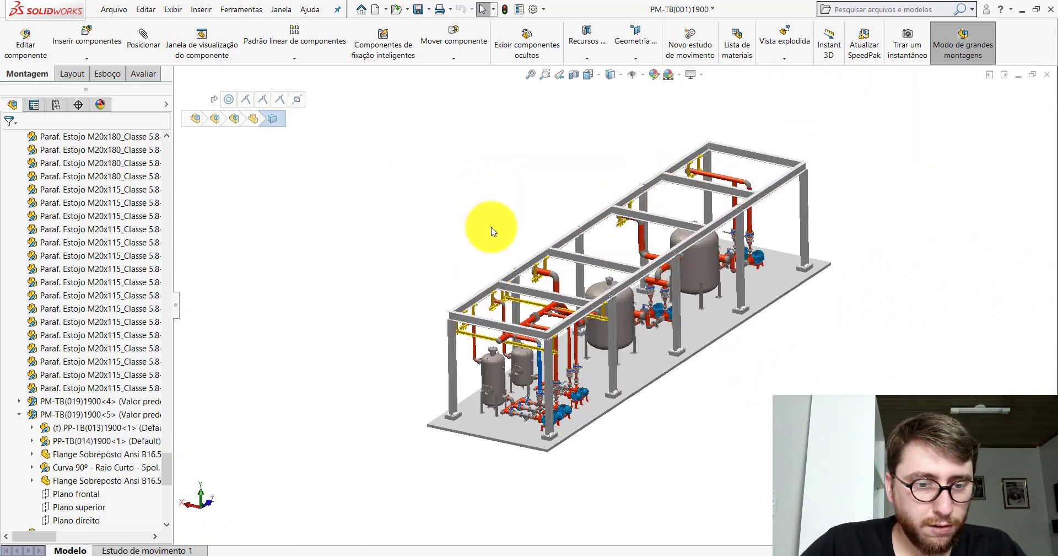
# - Open the PM-TB(023)1900 suction manifold subassembly in position and orient it to show its flanged branches
pyautogui.scroll(-5, 535, 385)
pyautogui.scroll(-4, 538, 400)
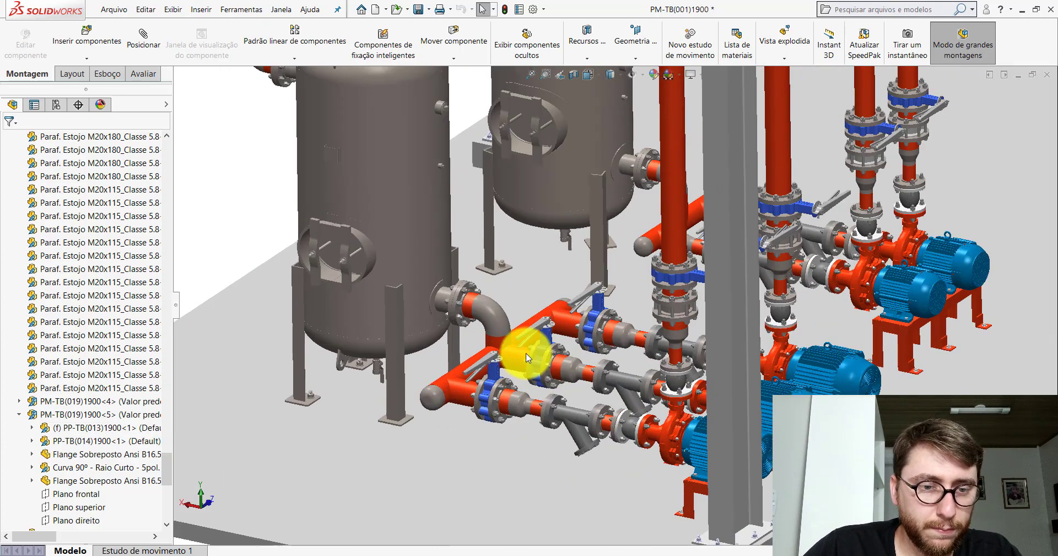
pyautogui.click(511, 356)
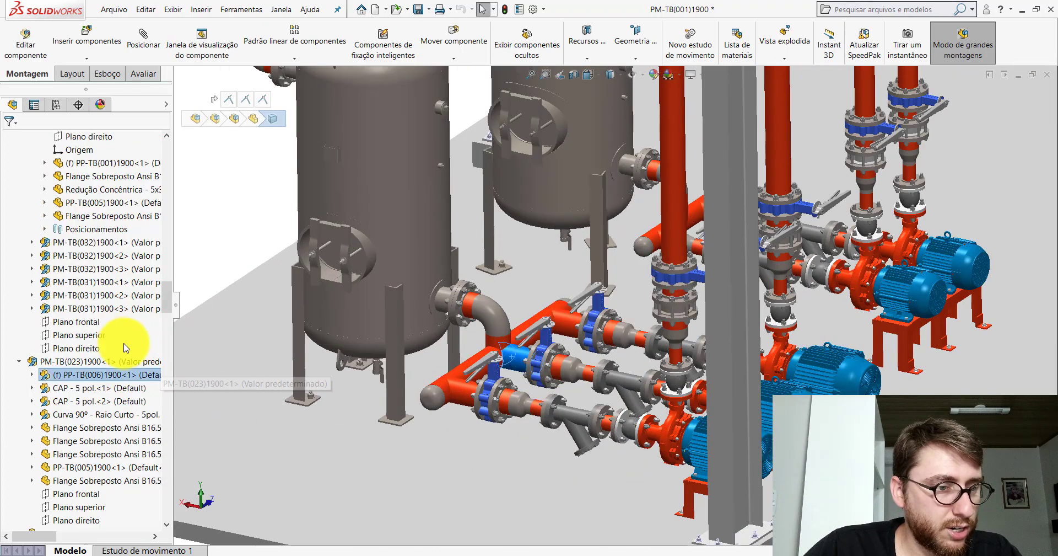
pyautogui.click(84, 362)
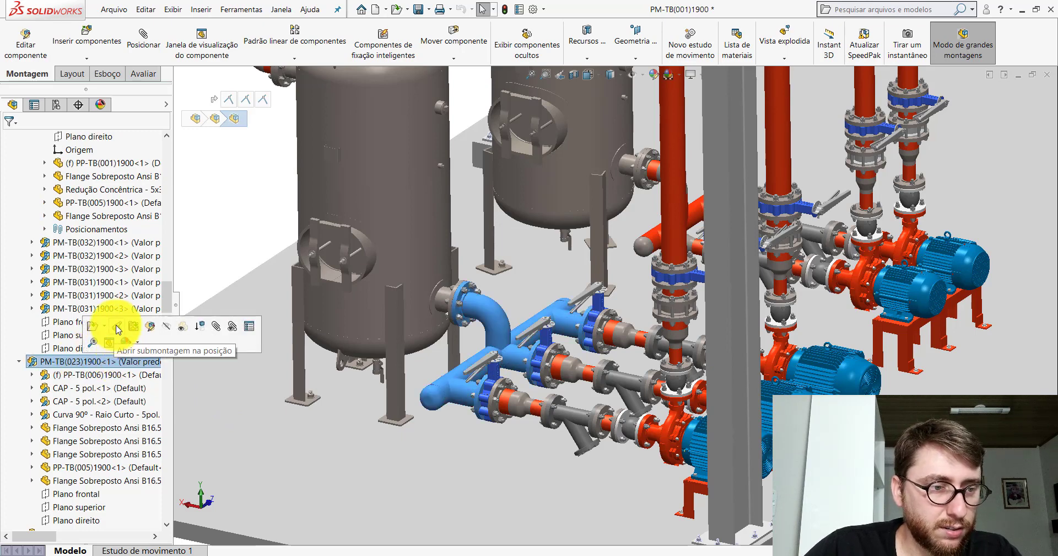
pyautogui.click(117, 330)
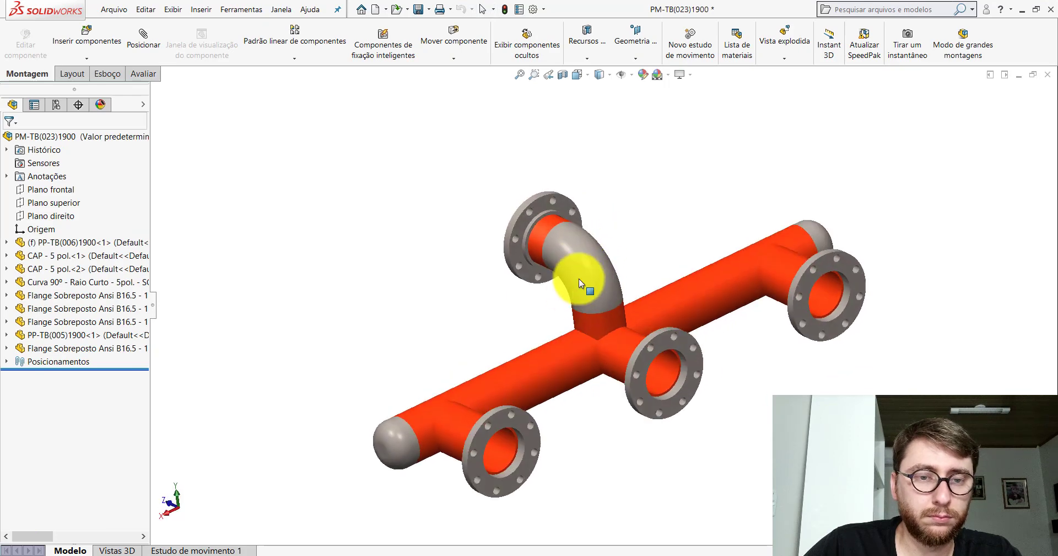
pyautogui.press('space')
pyautogui.click(441, 346)
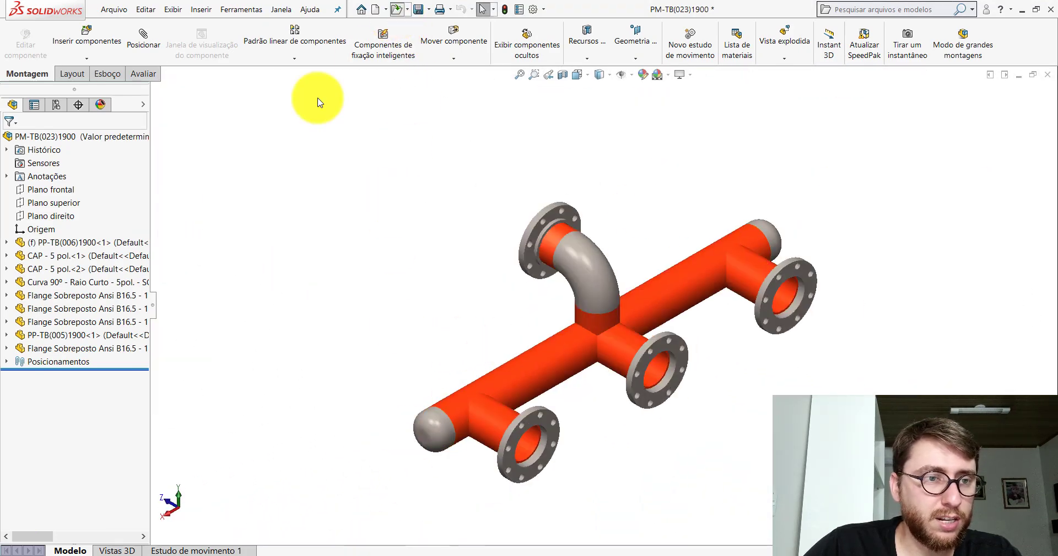
# - Open the PM-TB(023)1900. assembly file from the PM-TB(001)1900 folder on the desktop
pyautogui.hotkey('ctrl', 'o')
pyautogui.click(85, 108)
pyautogui.click(227, 87)
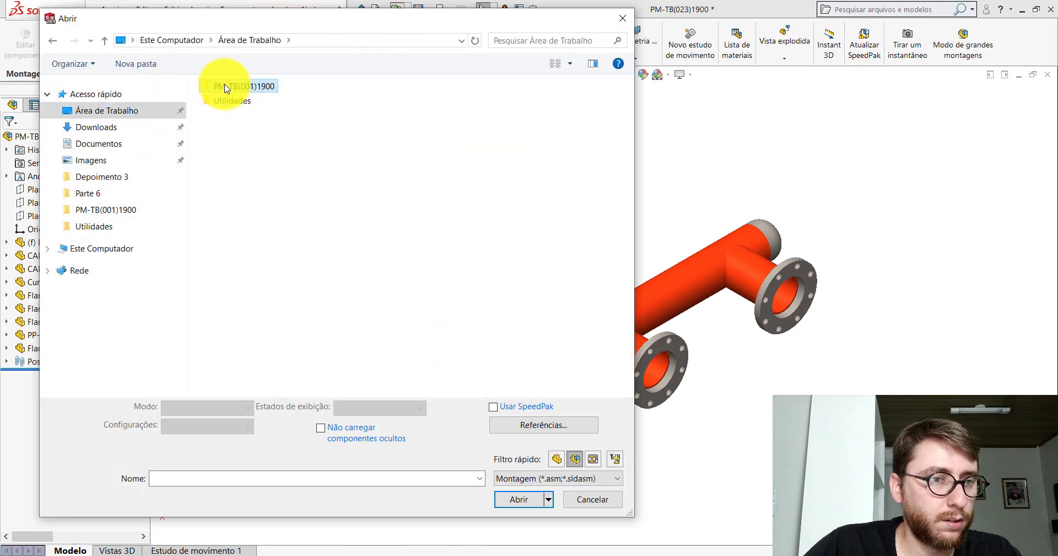
pyautogui.doubleClick(227, 87)
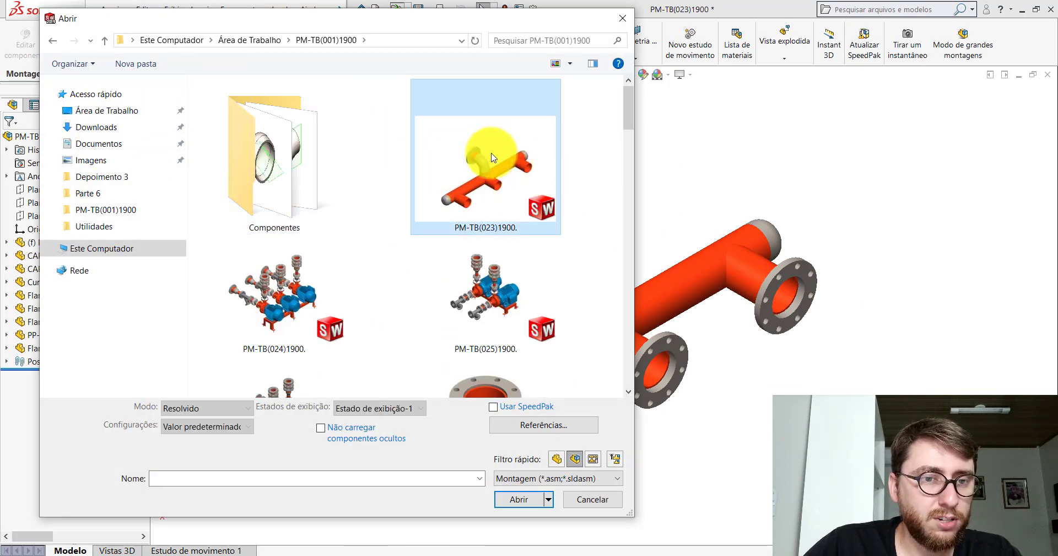
pyautogui.doubleClick(492, 159)
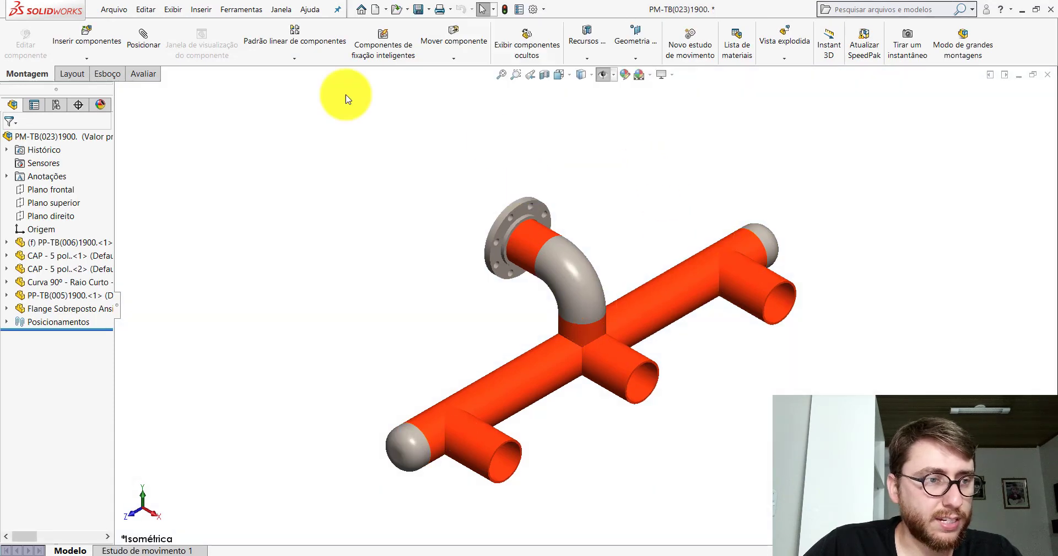
# - Delete the distance mate between the 5-inch slip-on flange and pipe PP-TB(005)1900
pyautogui.scroll(-5, 554, 245)
pyautogui.rightClick(479, 171)
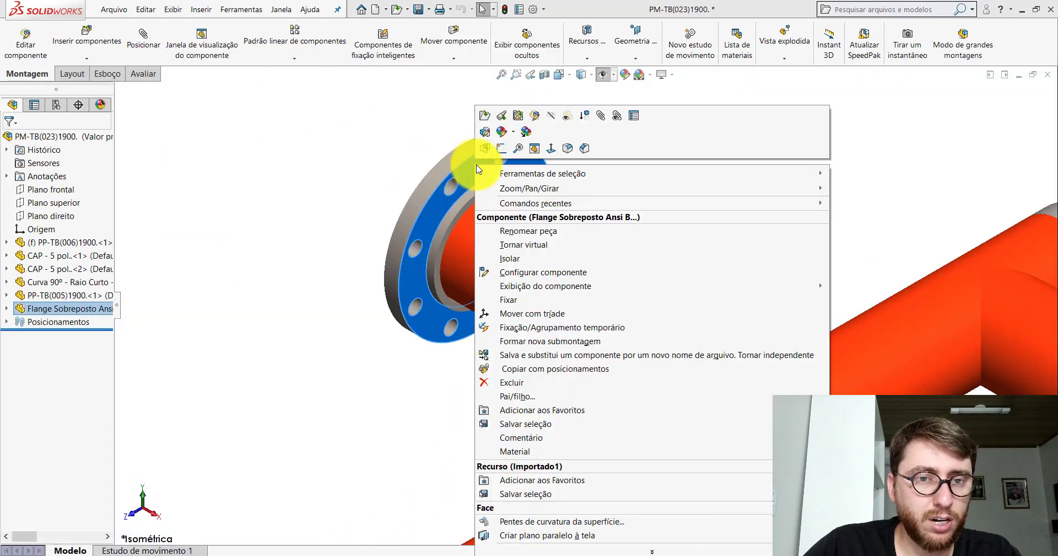
pyautogui.click(617, 115)
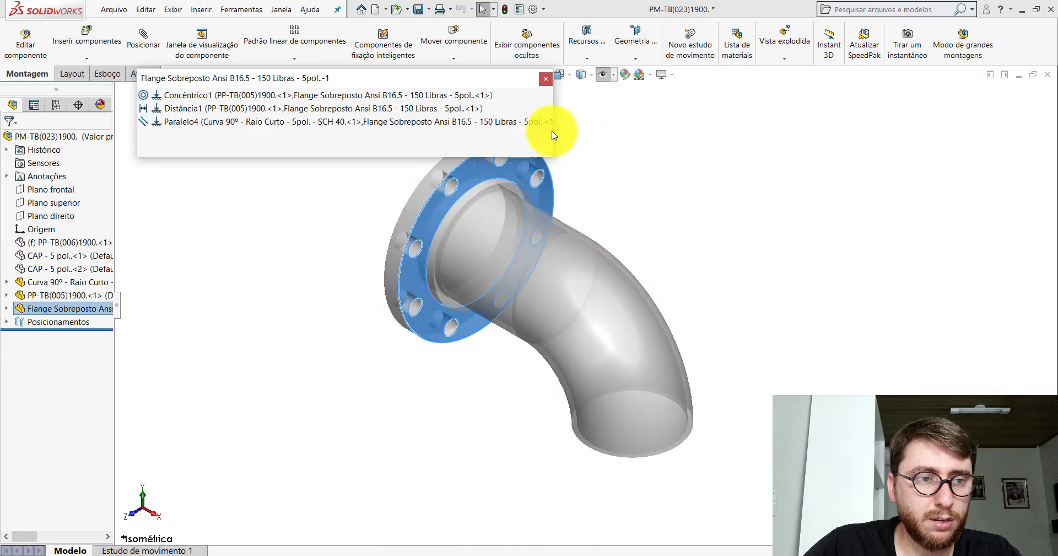
pyautogui.rightClick(167, 113)
pyautogui.click(204, 201)
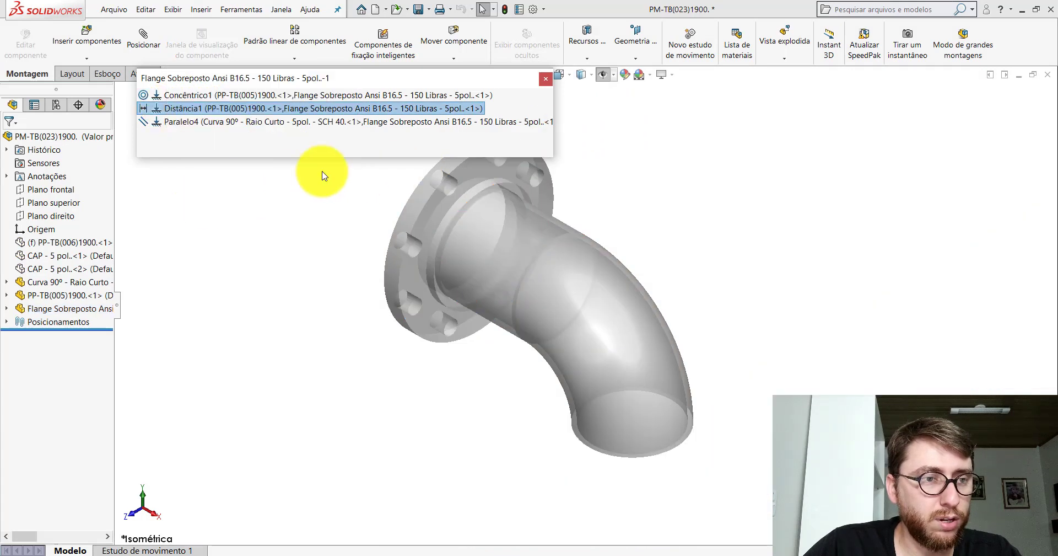
pyautogui.click(546, 79)
# - Add a 10 mm distance mate between pipe PP-TB(005)1900's end face and the flange's outer face, then restore the isometric view
pyautogui.scroll(-5, 498, 182)
pyautogui.click(459, 241)
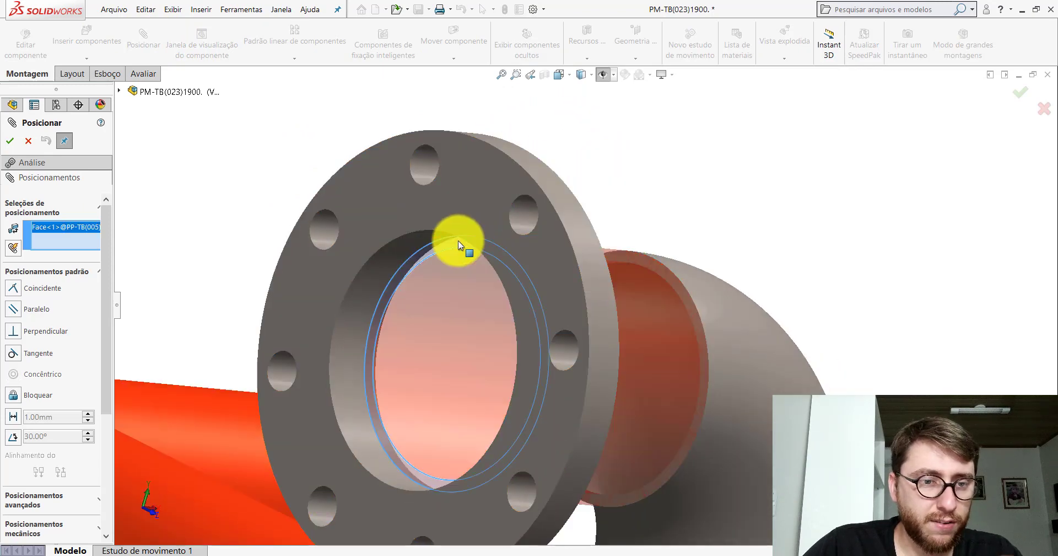
pyautogui.click(459, 210)
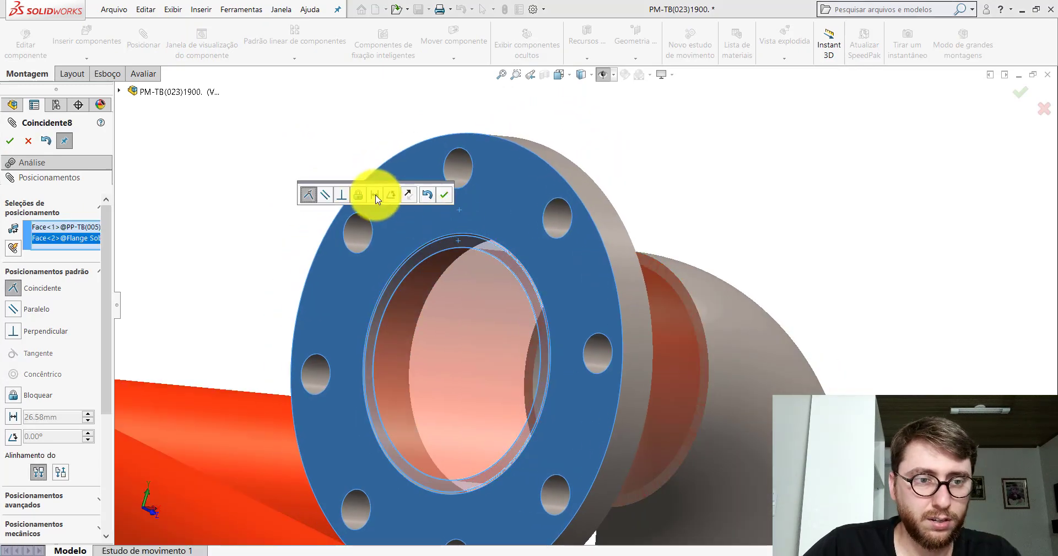
pyautogui.click(375, 194)
pyautogui.write('10')
pyautogui.press('Return')
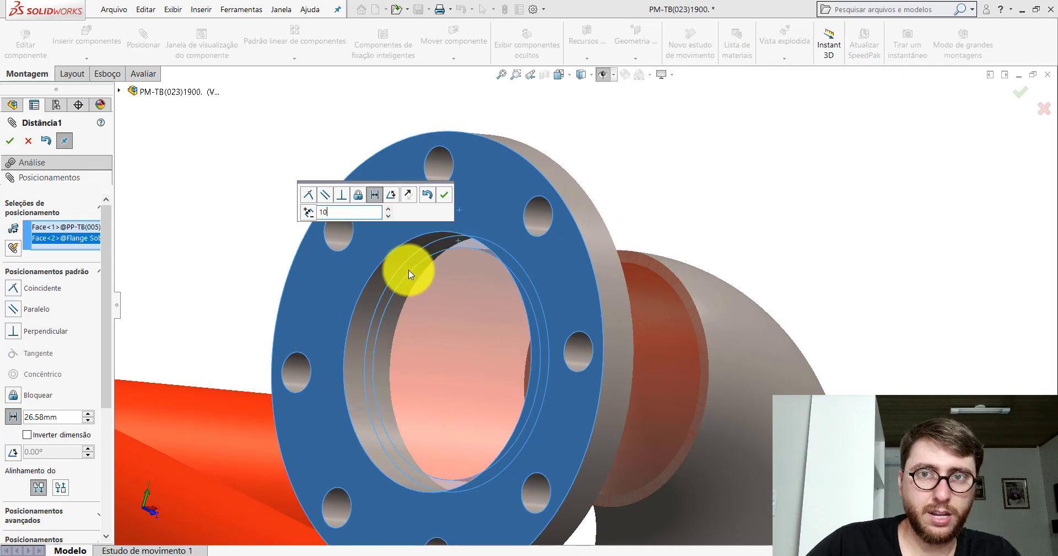
pyautogui.click(444, 194)
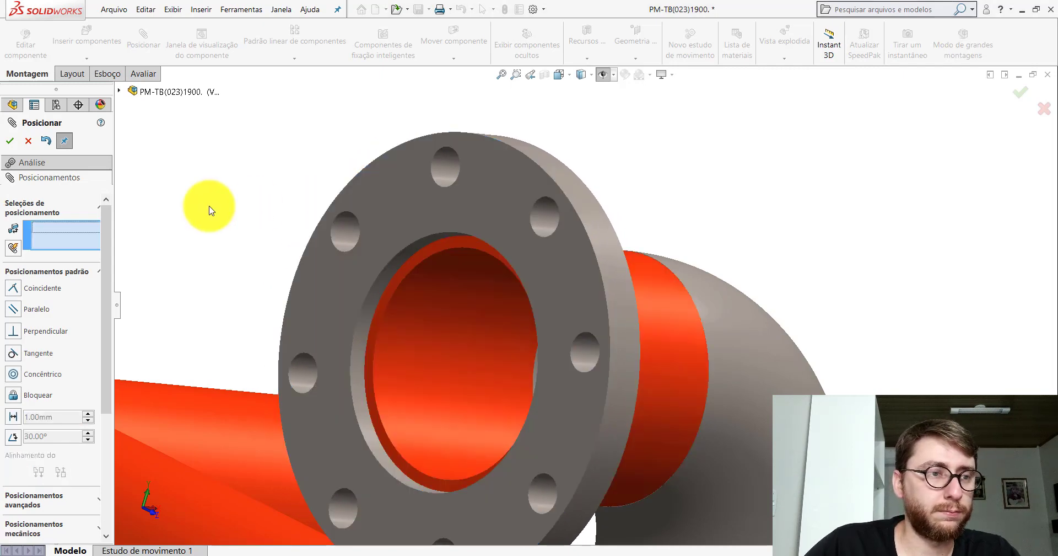
pyautogui.click(29, 141)
pyautogui.click(558, 74)
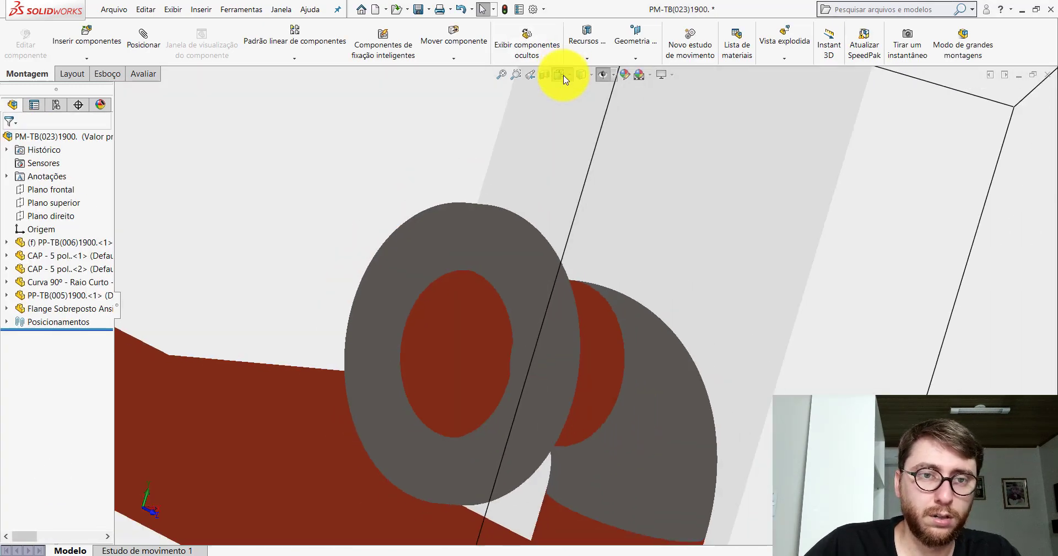
pyautogui.click(622, 87)
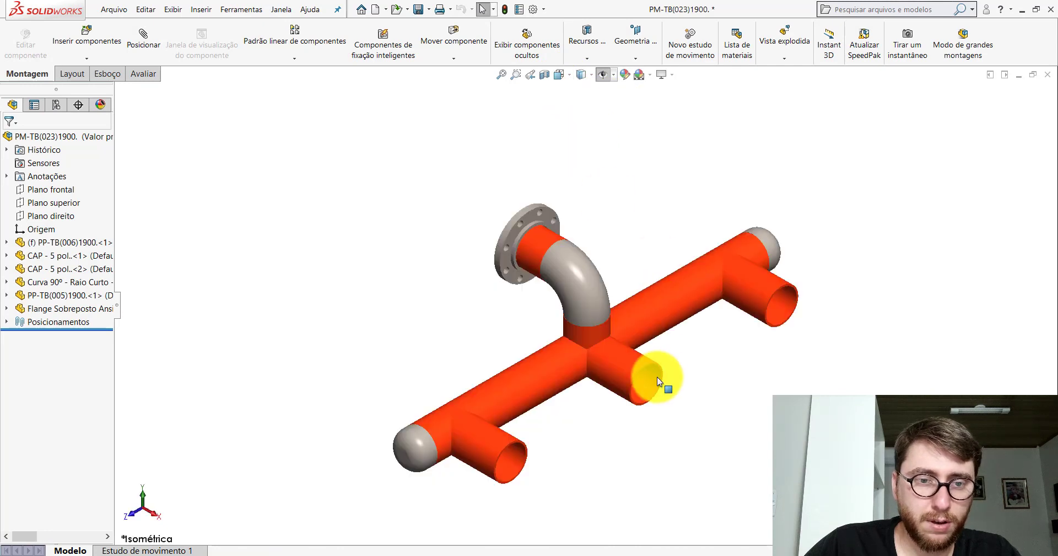
# - Measure the pipe PP-TB(005)1900 and the faces of the manifold's header and front branch
pyautogui.click(143, 74)
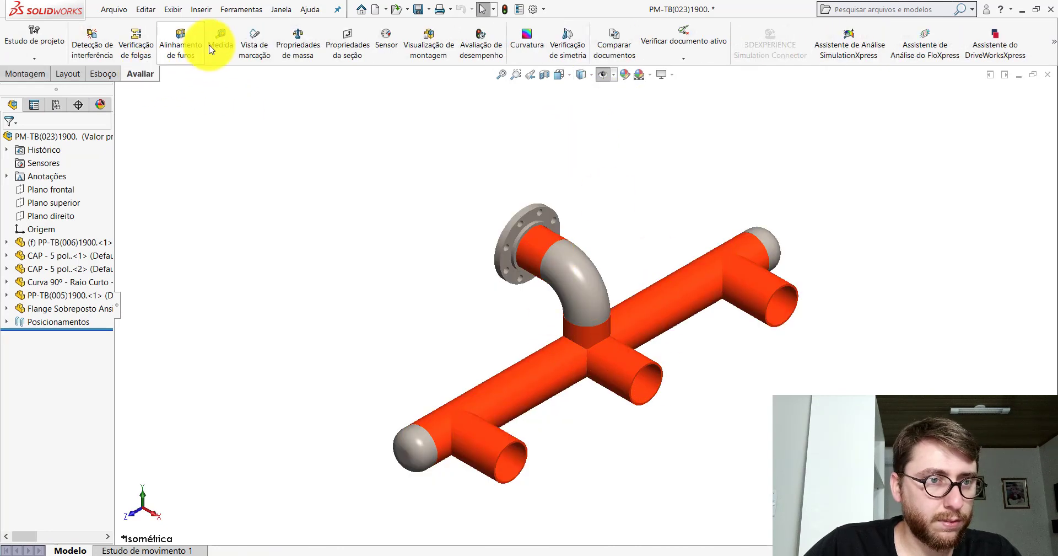
pyautogui.click(220, 43)
pyautogui.click(542, 238)
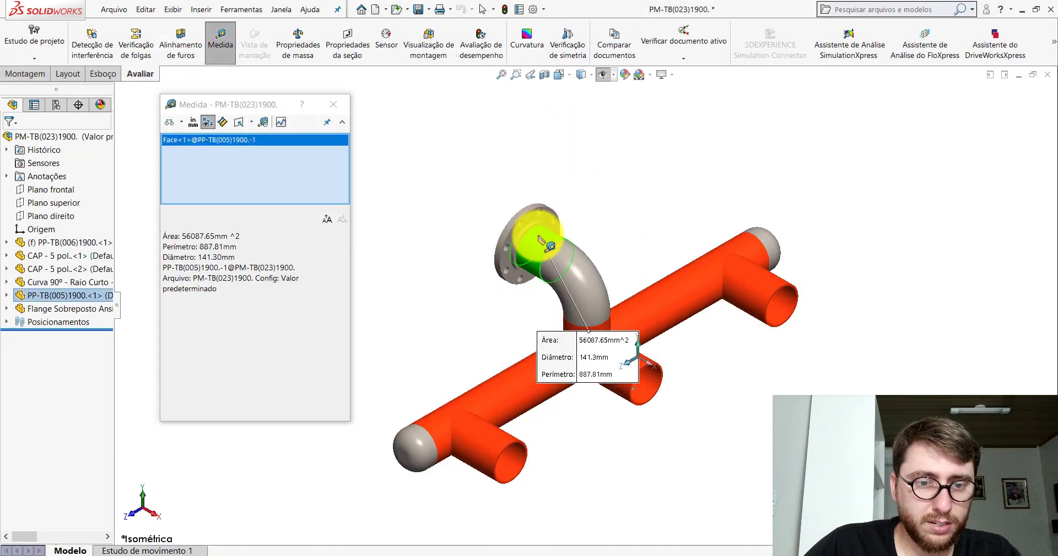
pyautogui.click(616, 231)
pyautogui.click(550, 372)
pyautogui.click(488, 414)
pyautogui.click(473, 432)
pyautogui.click(464, 334)
pyautogui.click(333, 104)
# - Compare the branch flange arrangement in the PM-TB(023)1900 window, then return to the PM-TB(023)1900. assembly
pyautogui.click(387, 554)
pyautogui.click(390, 513)
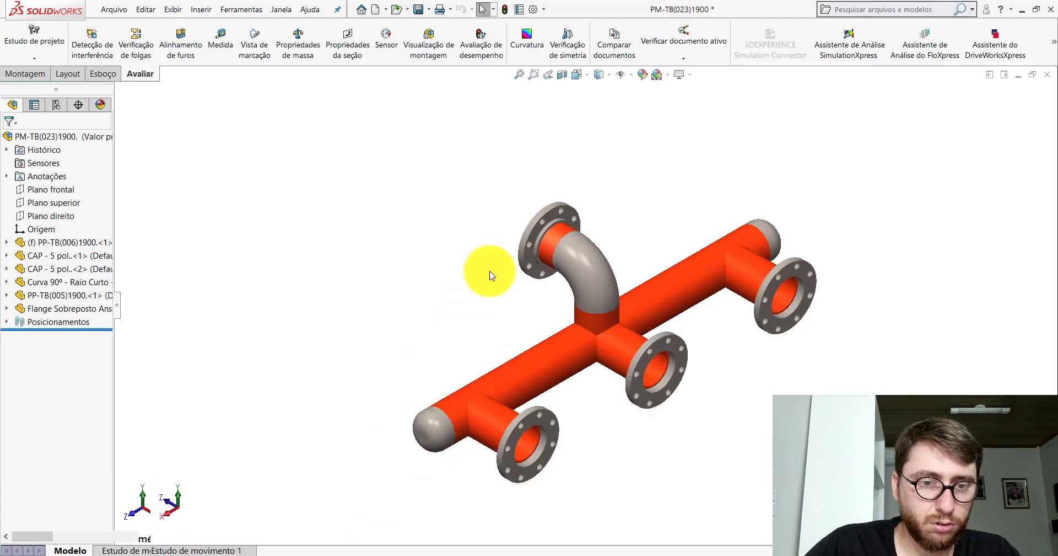
pyautogui.scroll(-2, 544, 425)
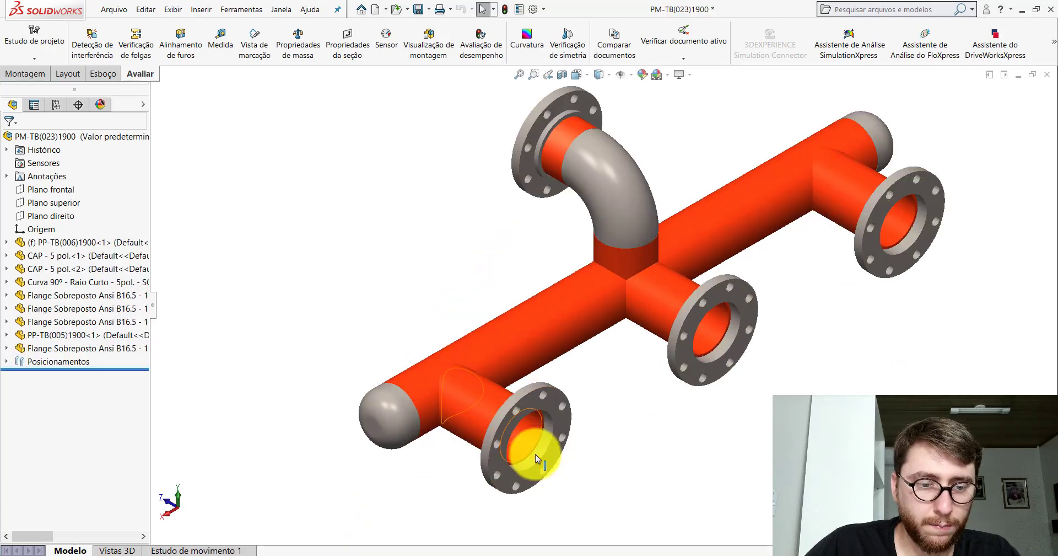
pyautogui.click(387, 555)
pyautogui.click(496, 529)
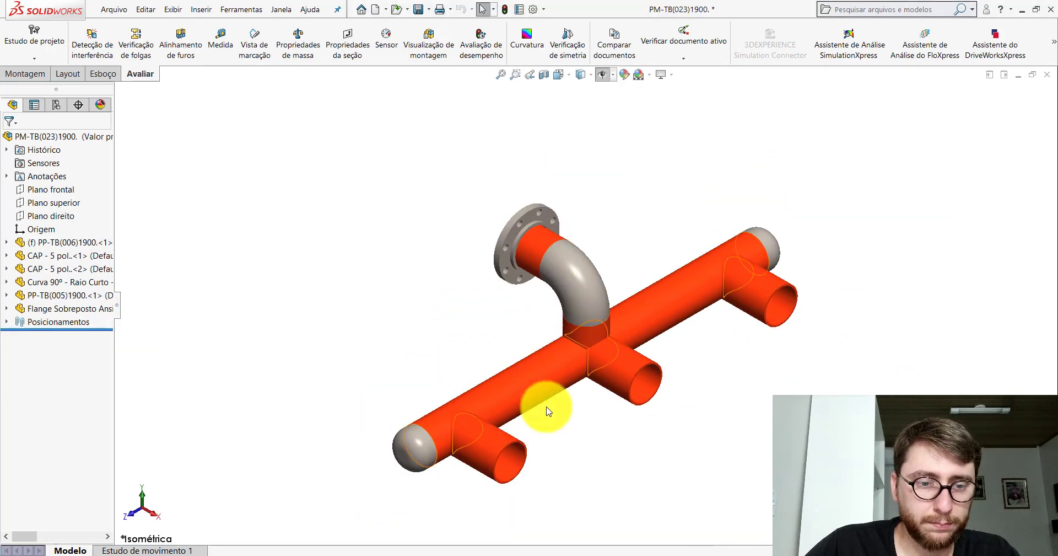
# - Place a copy of the 5-inch slip-on flange beside the manifold's open branches and rotate it freely
pyautogui.click(31, 74)
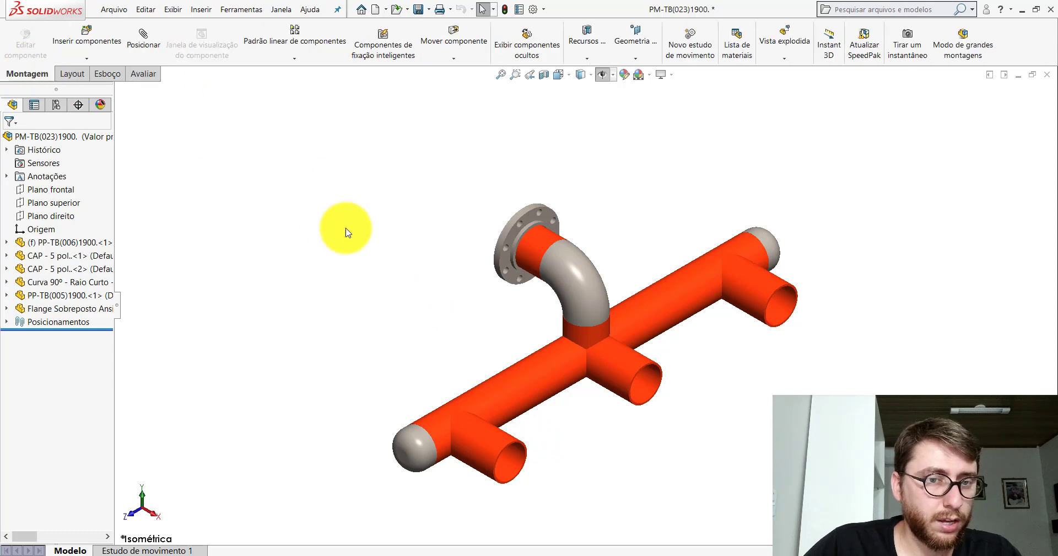
pyautogui.scroll(3, 618, 358)
pyautogui.scroll(-1, 623, 350)
pyautogui.scroll(-3, 538, 299)
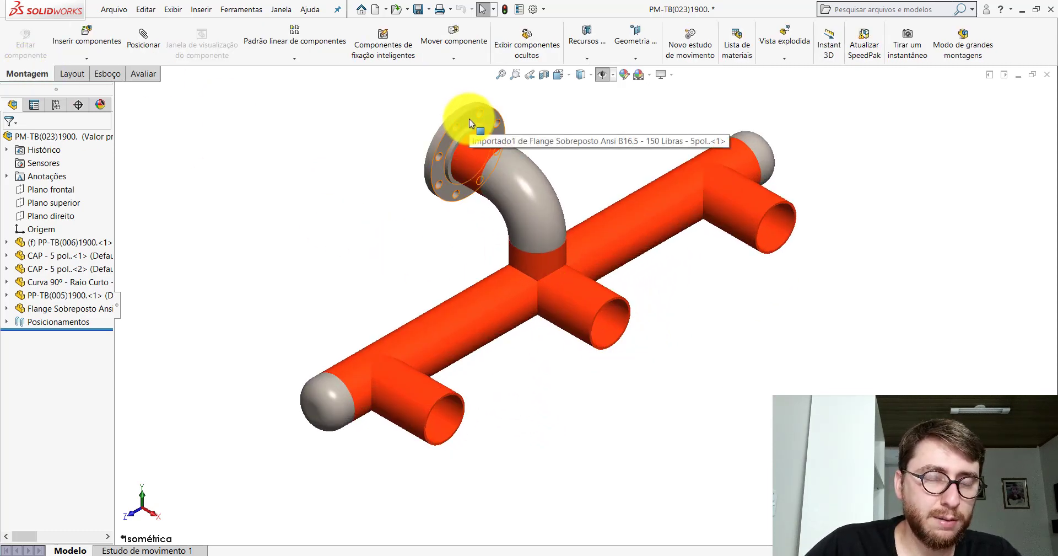
pyautogui.moveTo(468, 120); pyautogui.dragTo(524, 402)
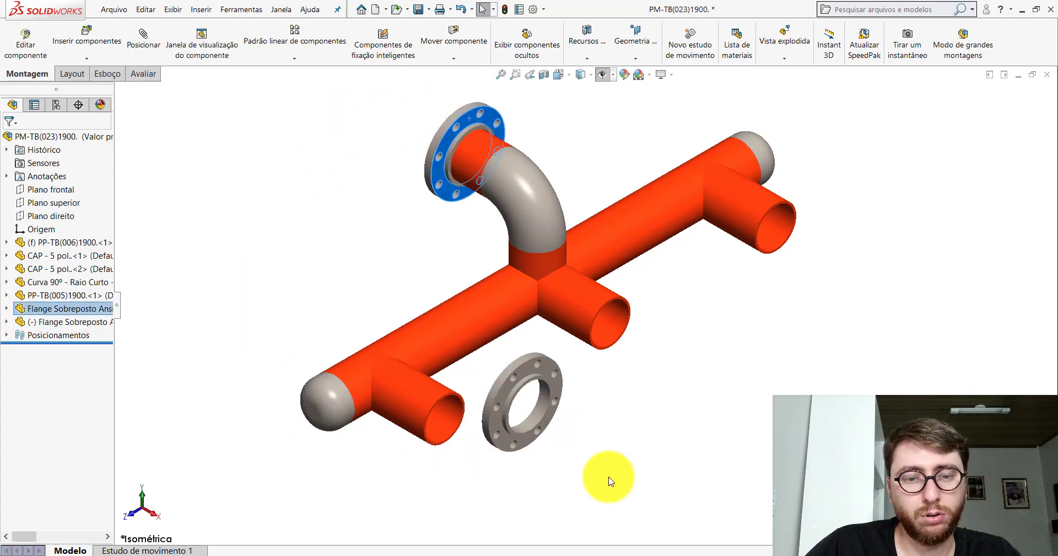
pyautogui.scroll(-3, 568, 419)
pyautogui.click(541, 359)
pyautogui.moveTo(713, 317); pyautogui.dragTo(672, 379, button='right')
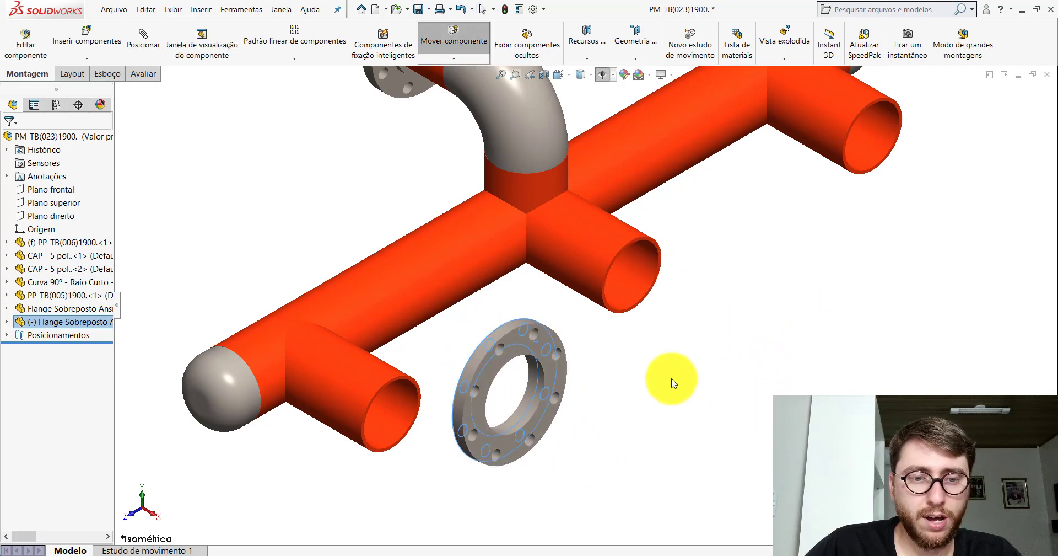
pyautogui.press('Escape')
# - Mate the loose flange's bore concentric with the manifold's front branch pipe near the capped end
pyautogui.click(150, 44)
pyautogui.scroll(-3, 551, 374)
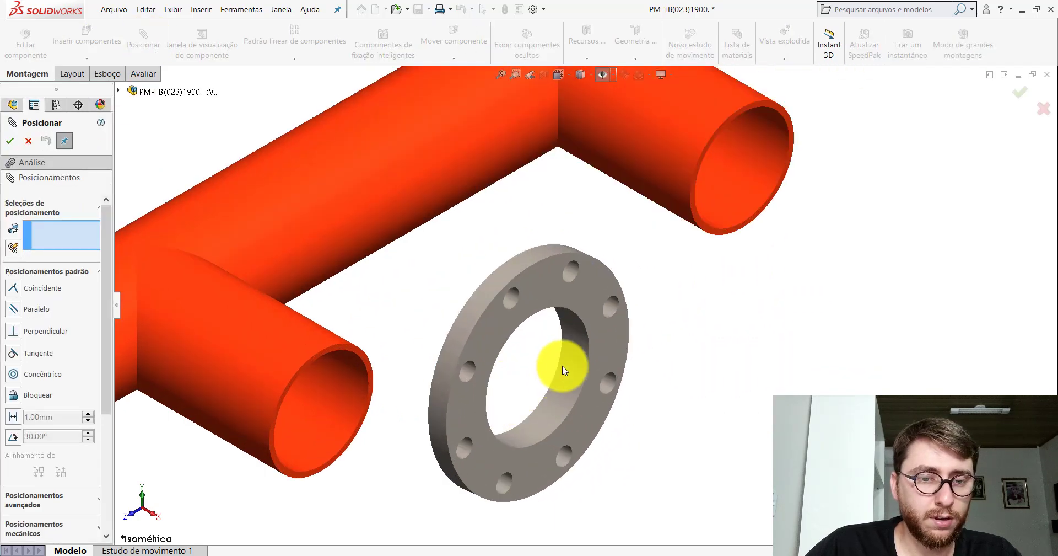
pyautogui.click(571, 359)
pyautogui.click(289, 332)
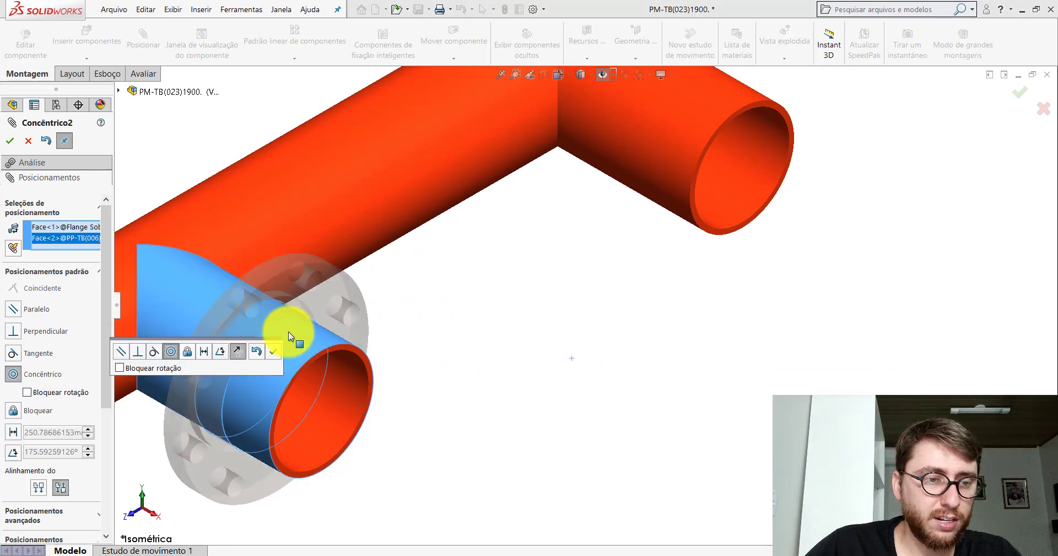
pyautogui.click(274, 351)
# - Add a 10 mm distance mate between the front branch's end face and the flange's outer face
pyautogui.scroll(-4, 355, 332)
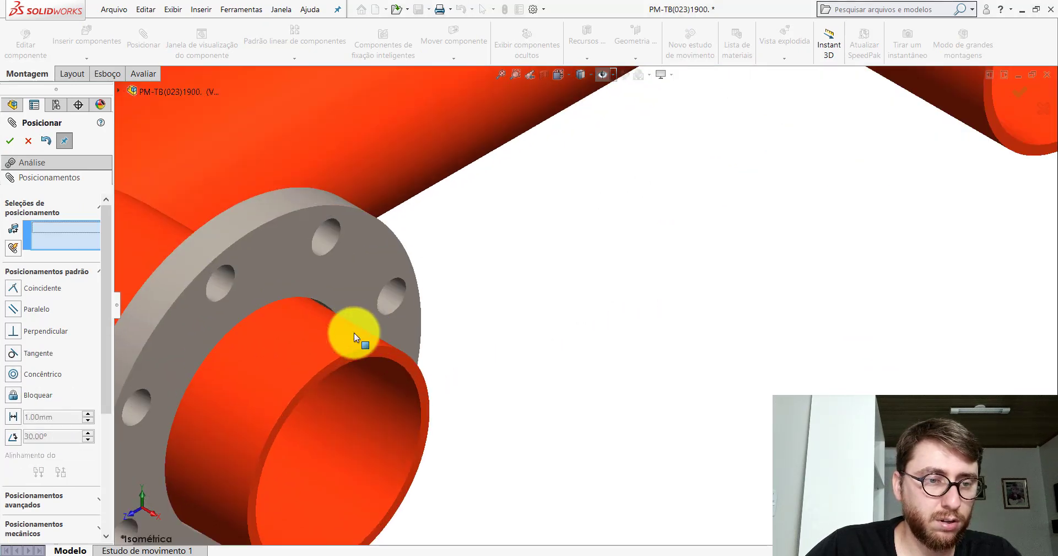
pyautogui.moveTo(340, 283); pyautogui.dragTo(439, 338, button='middle')
pyautogui.scroll(-3, 428, 376)
pyautogui.click(425, 338)
pyautogui.click(475, 307)
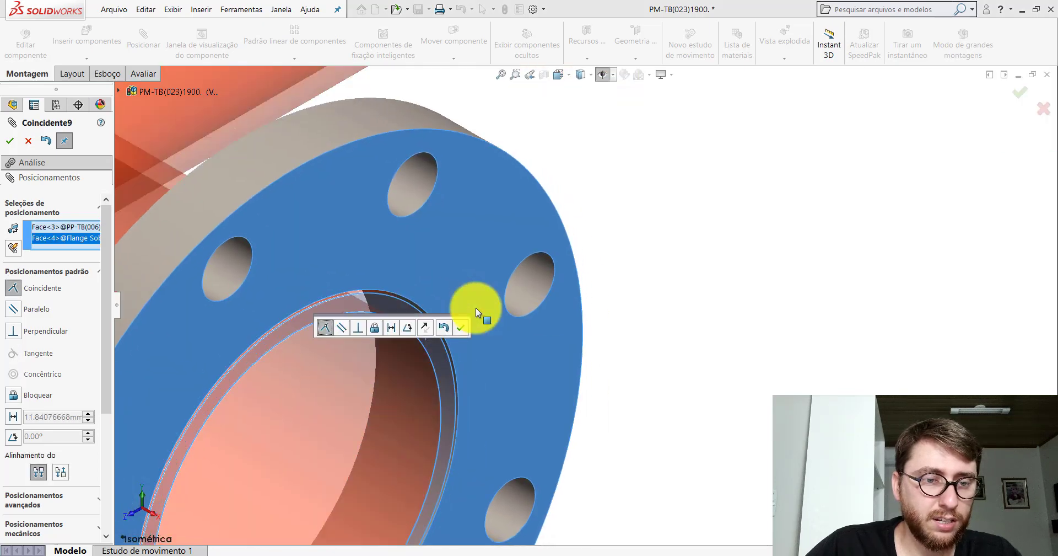
pyautogui.click(391, 328)
pyautogui.write('10')
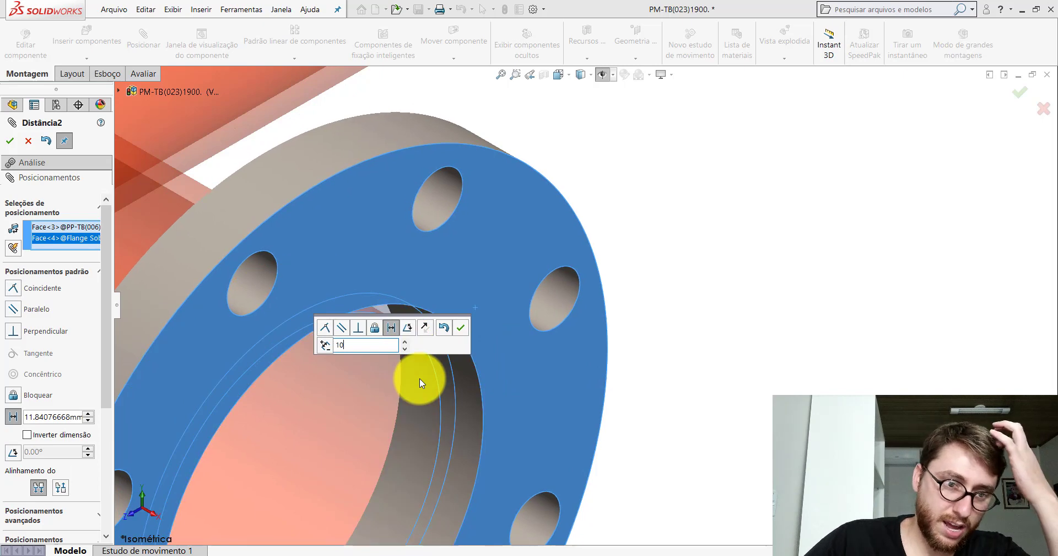
pyautogui.press('Return')
pyautogui.click(460, 329)
pyautogui.scroll(4, 461, 330)
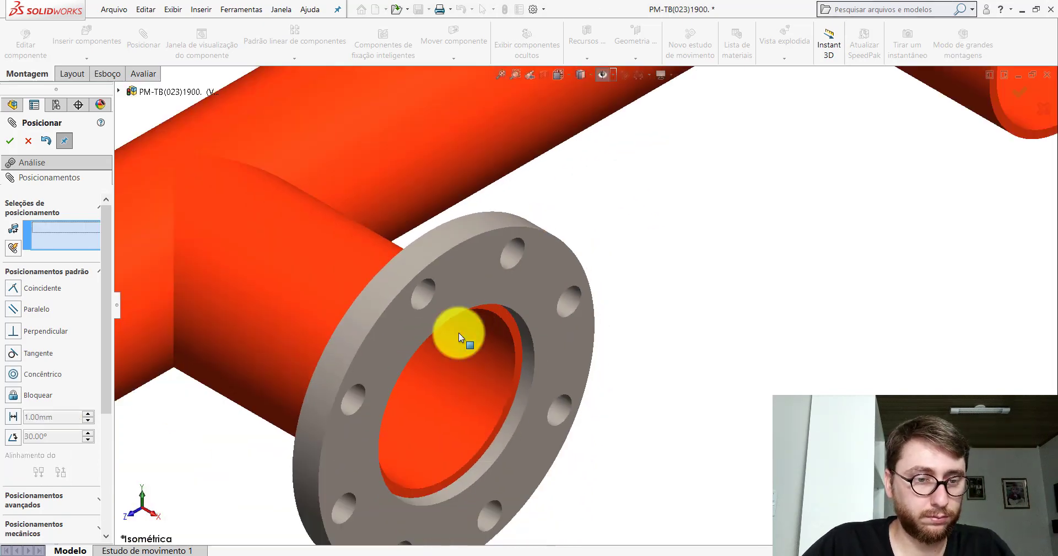
pyautogui.press('Escape')
# - Show the reference planes, mate the front flange's Direito plane parallel to the PP-TB(006)1900. pipe's Superior plane, and hide the planes
pyautogui.click(602, 75)
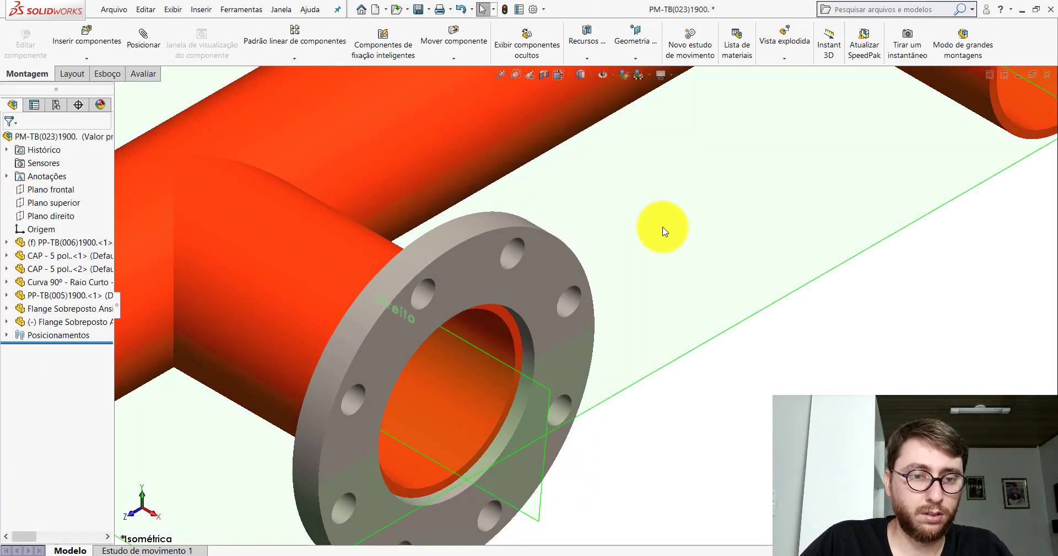
pyautogui.click(543, 278)
pyautogui.scroll(5, 557, 275)
pyautogui.click(664, 389)
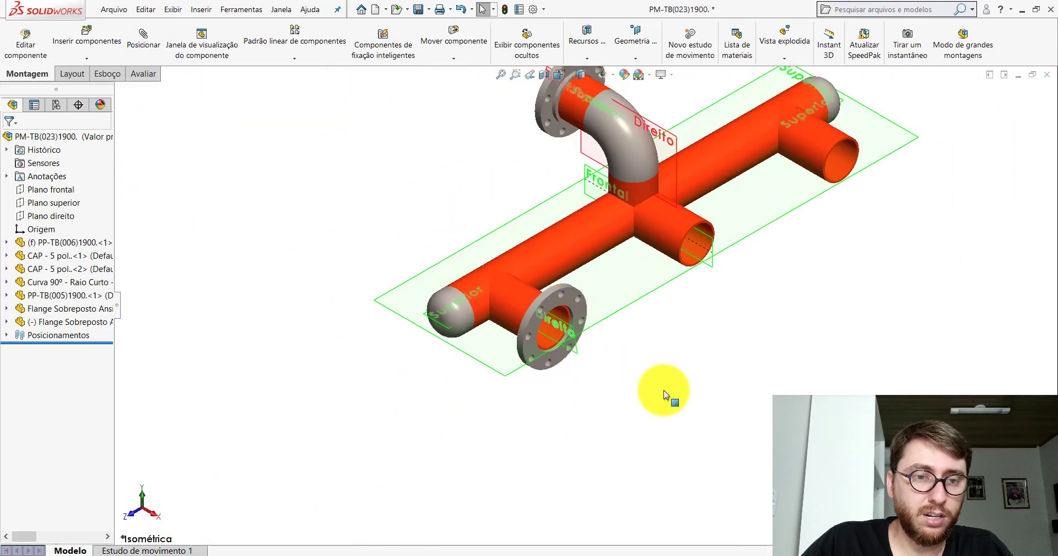
pyautogui.click(615, 81)
pyautogui.click(144, 37)
pyautogui.scroll(-5, 573, 325)
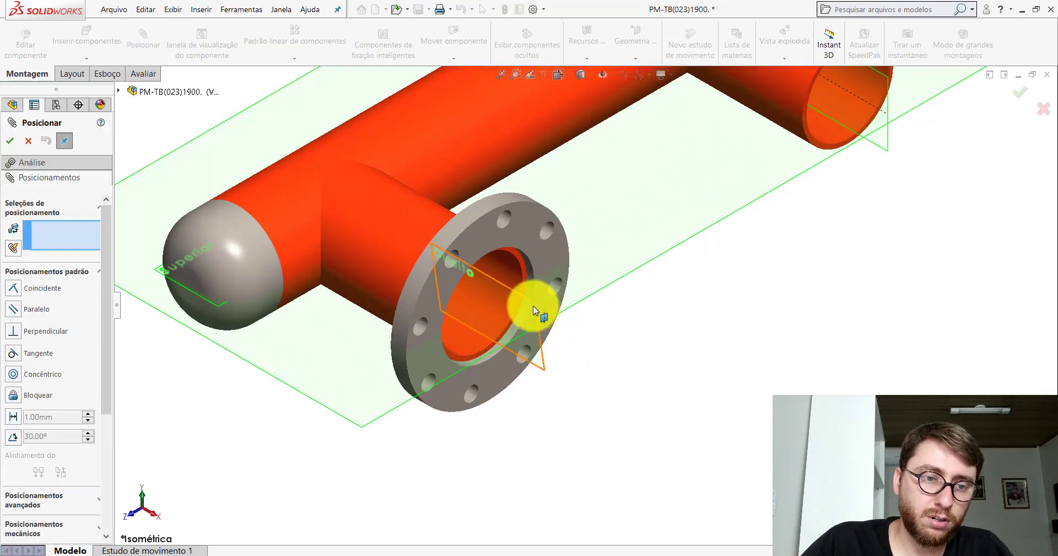
pyautogui.click(533, 306)
pyautogui.click(602, 296)
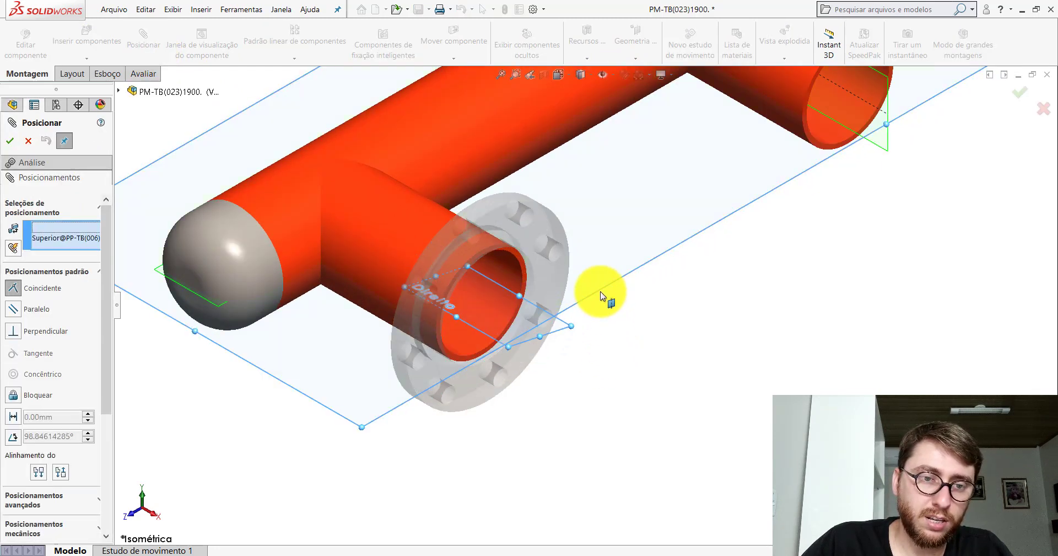
pyautogui.click(633, 280)
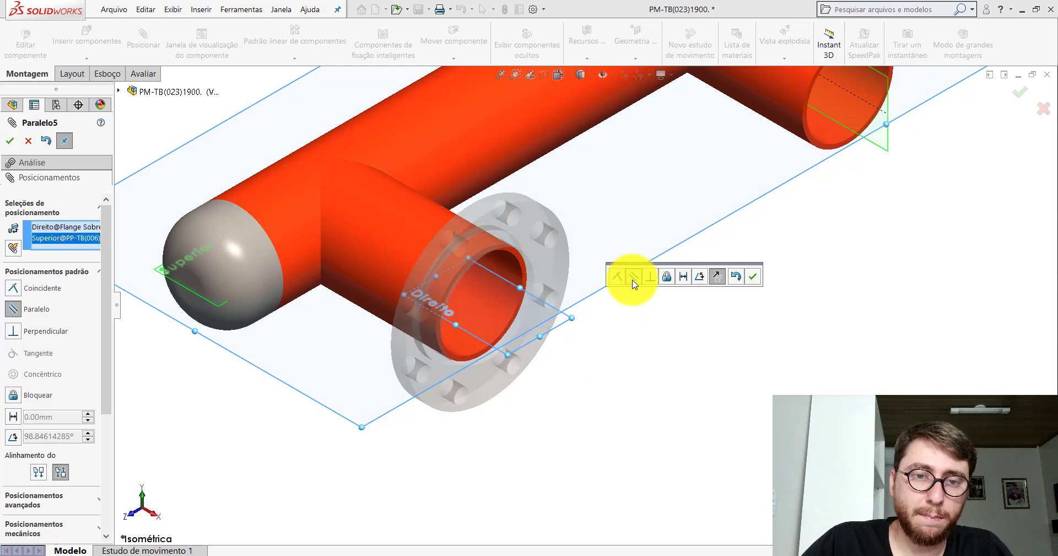
pyautogui.click(753, 277)
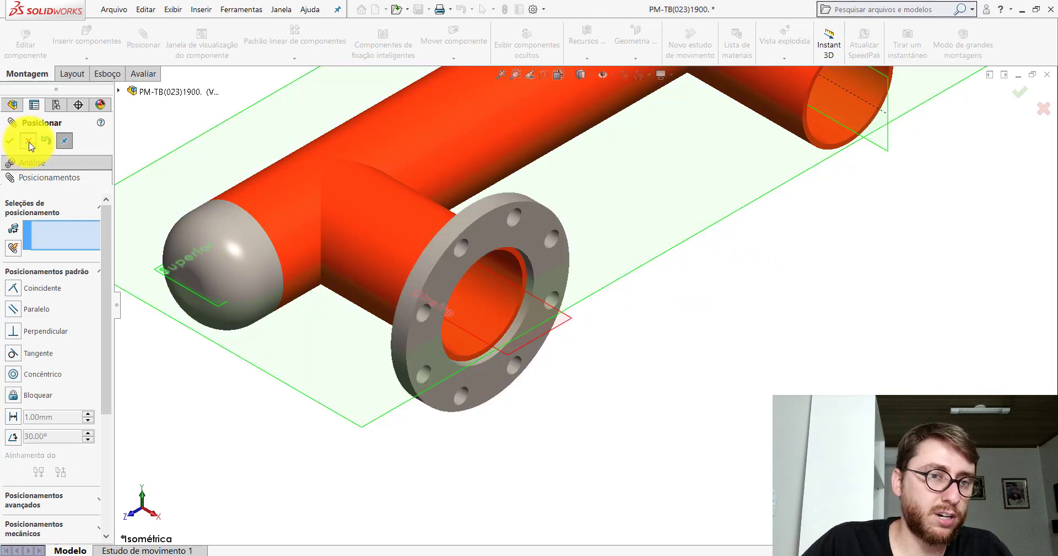
pyautogui.click(28, 141)
pyautogui.click(604, 76)
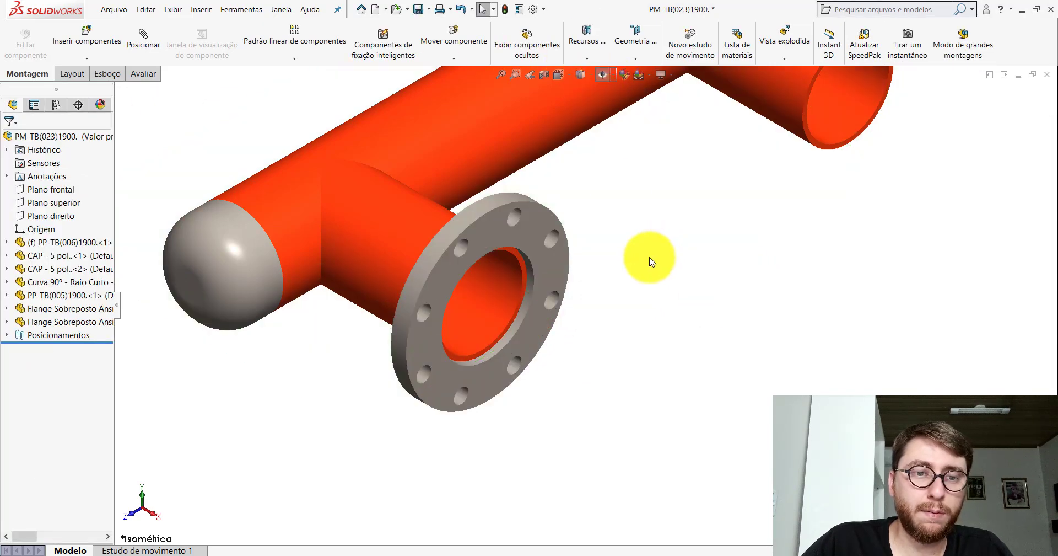
# - Place a copy of the front branch's flange beside the manifold's open middle branch
pyautogui.press('f')
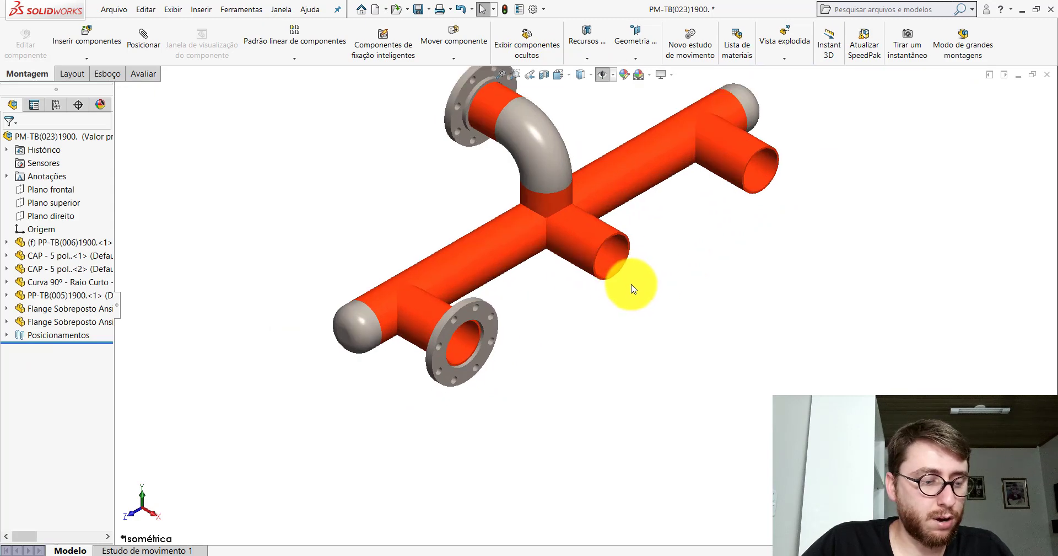
pyautogui.scroll(-2, 658, 278)
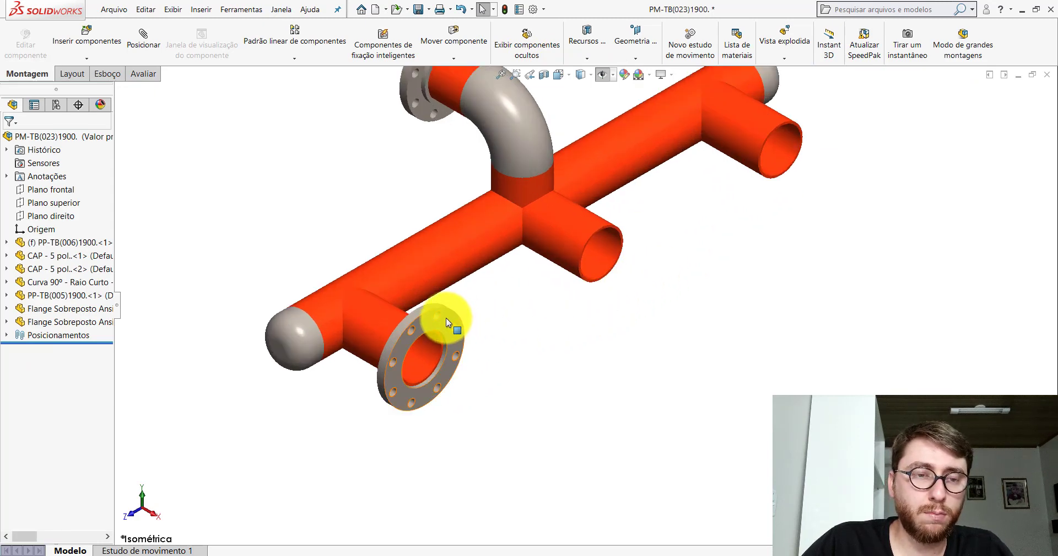
pyautogui.keyDown('ctrl'); pyautogui.moveTo(444, 319); pyautogui.dragTo(667, 226); pyautogui.keyUp('ctrl')
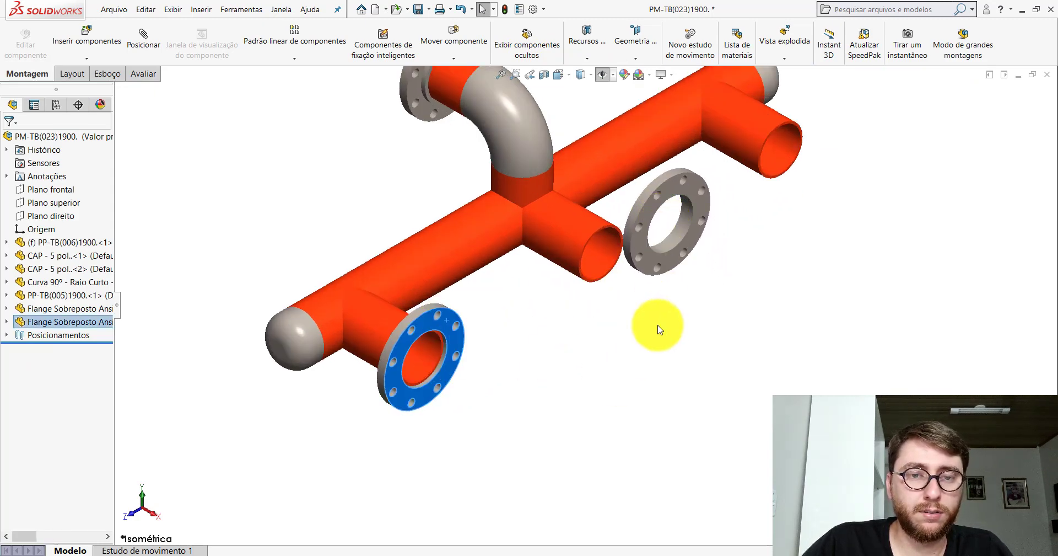
pyautogui.keyDown('ctrl'); pyautogui.moveTo(663, 326); pyautogui.dragTo(639, 331); pyautogui.keyUp('ctrl')
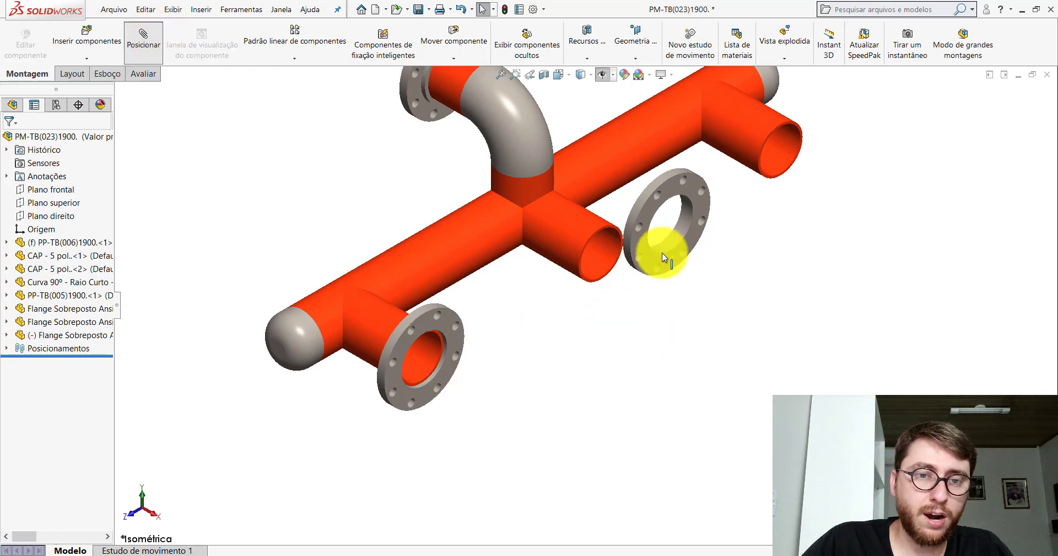
# - Mate the copied flange's bore concentric with the manifold's middle branch pipe
pyautogui.scroll(-3, 662, 231)
pyautogui.click(667, 198)
pyautogui.click(464, 199)
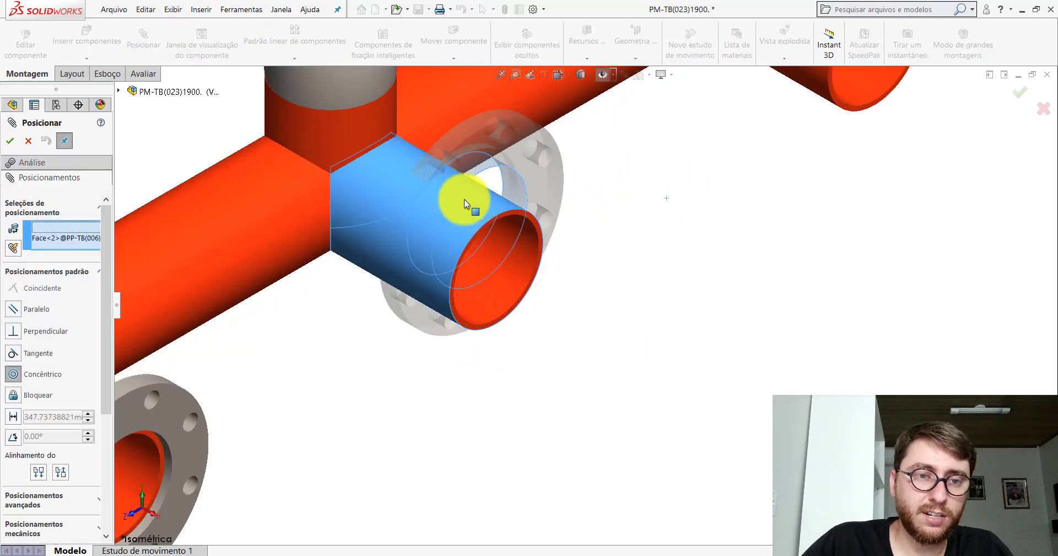
pyautogui.click(452, 172)
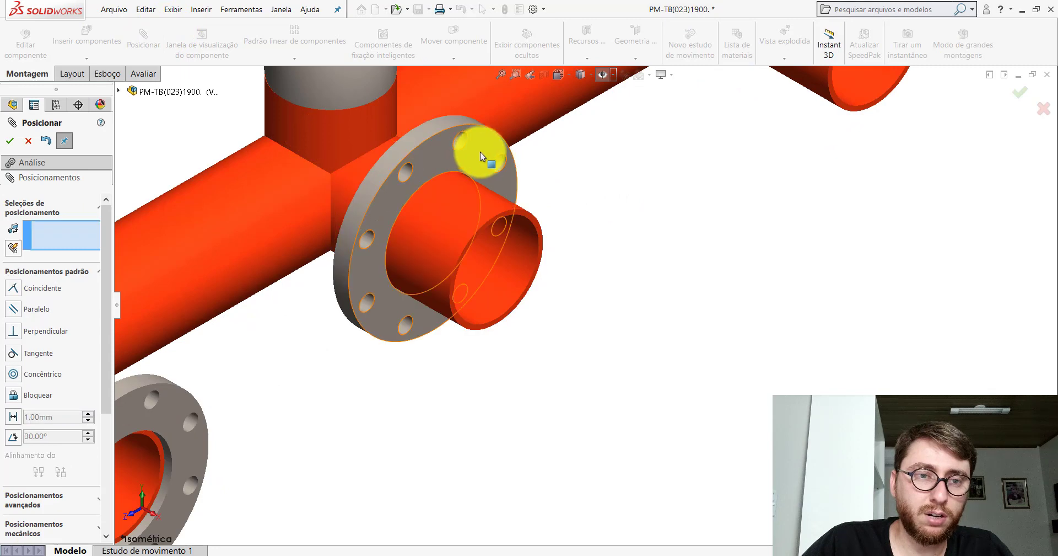
# - Add a 10 mm distance mate between the middle branch's end face and the flange's outer face
pyautogui.scroll(-3, 551, 221)
pyautogui.scroll(-2, 488, 253)
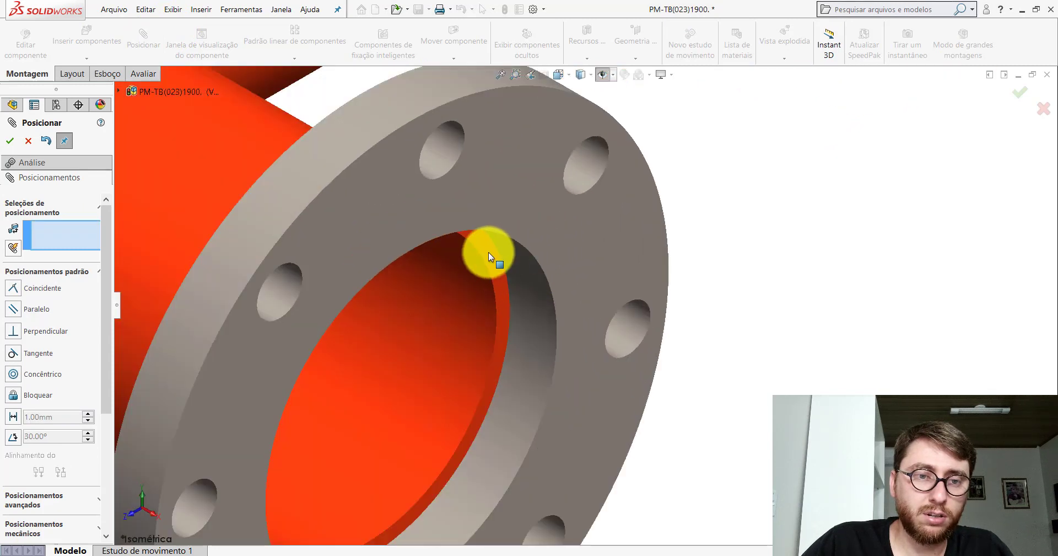
pyautogui.click(492, 259)
pyautogui.click(575, 240)
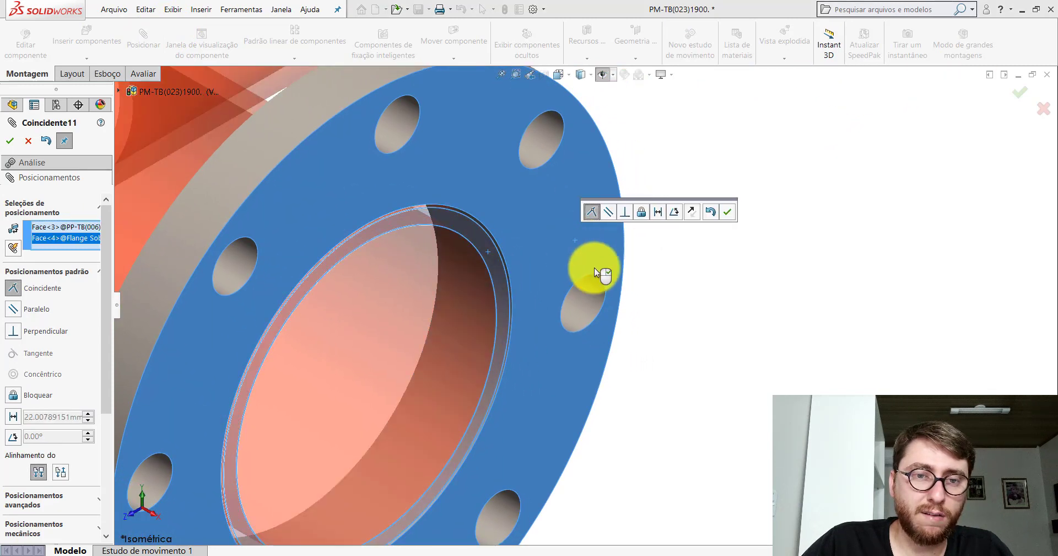
pyautogui.click(657, 212)
pyautogui.write('10')
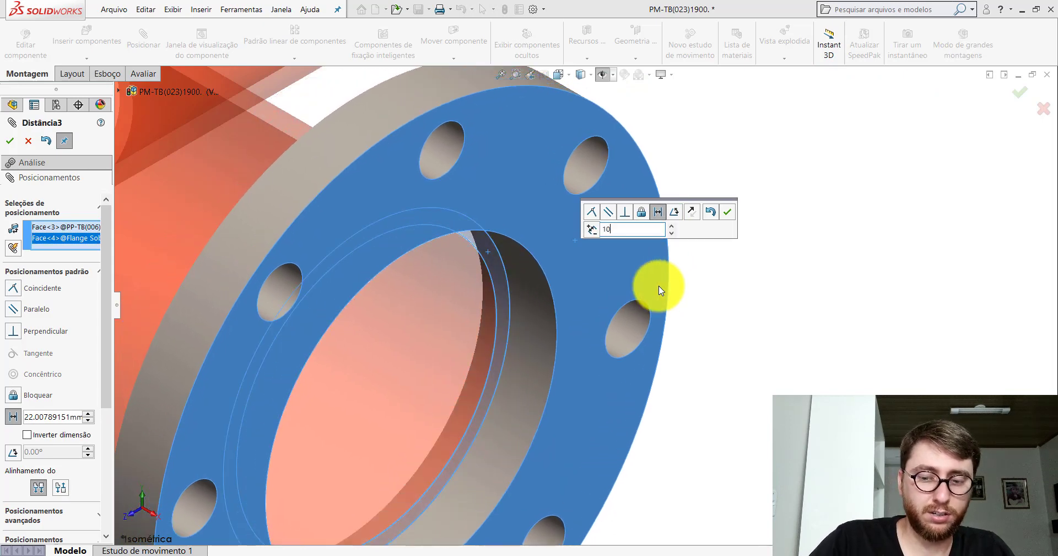
pyautogui.press('Return')
pyautogui.click(723, 214)
pyautogui.scroll(5, 564, 250)
pyautogui.click(28, 141)
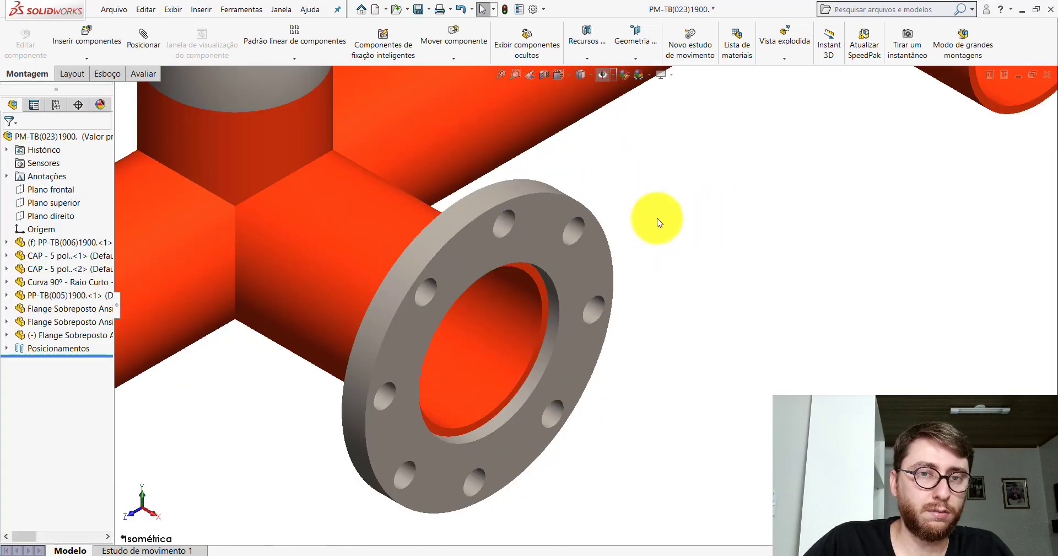
# - With the reference planes shown, mate the middle flange's Direito plane parallel to the pipe's Superior plane, then hide the planes
pyautogui.click(605, 76)
pyautogui.click(147, 48)
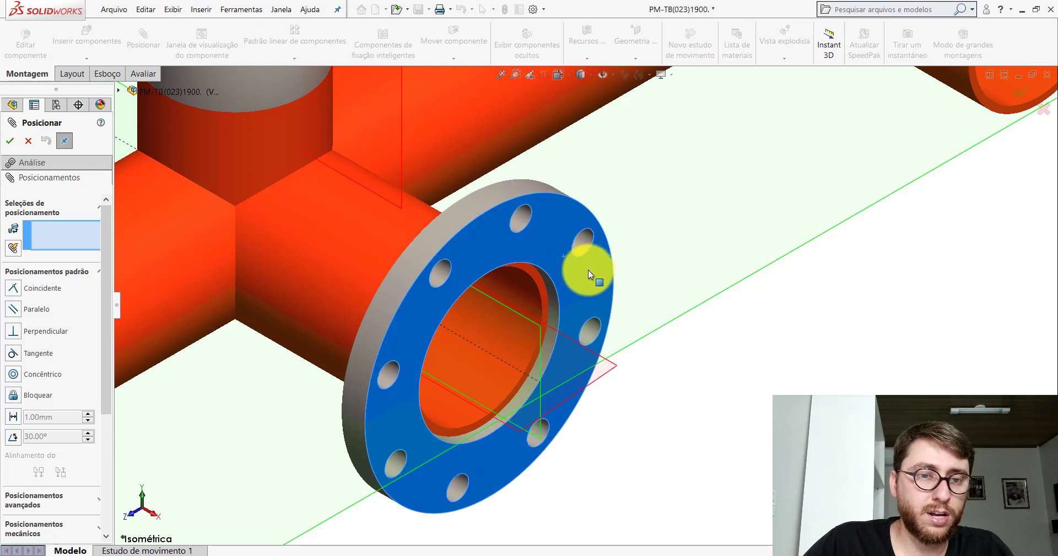
pyautogui.click(593, 333)
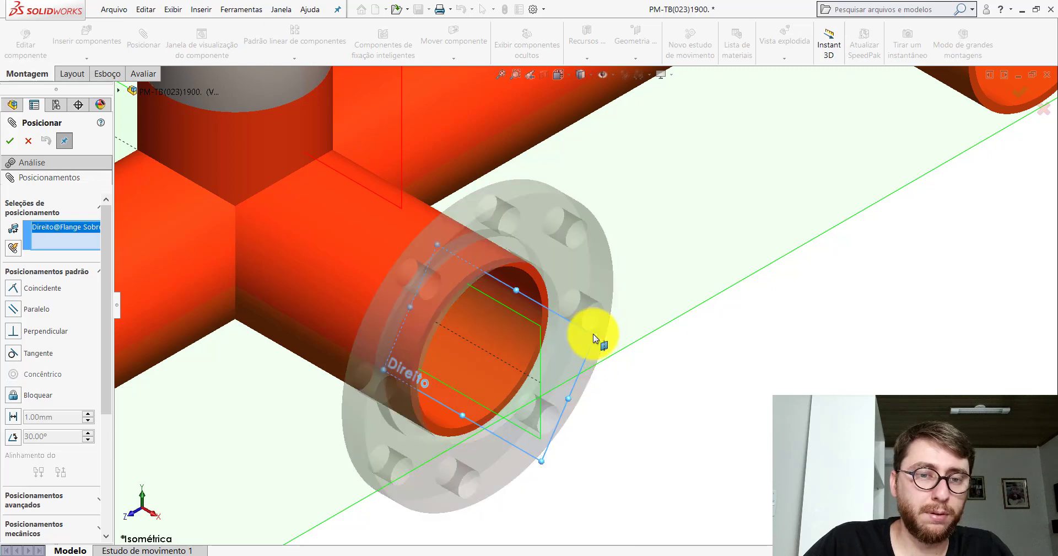
pyautogui.click(651, 337)
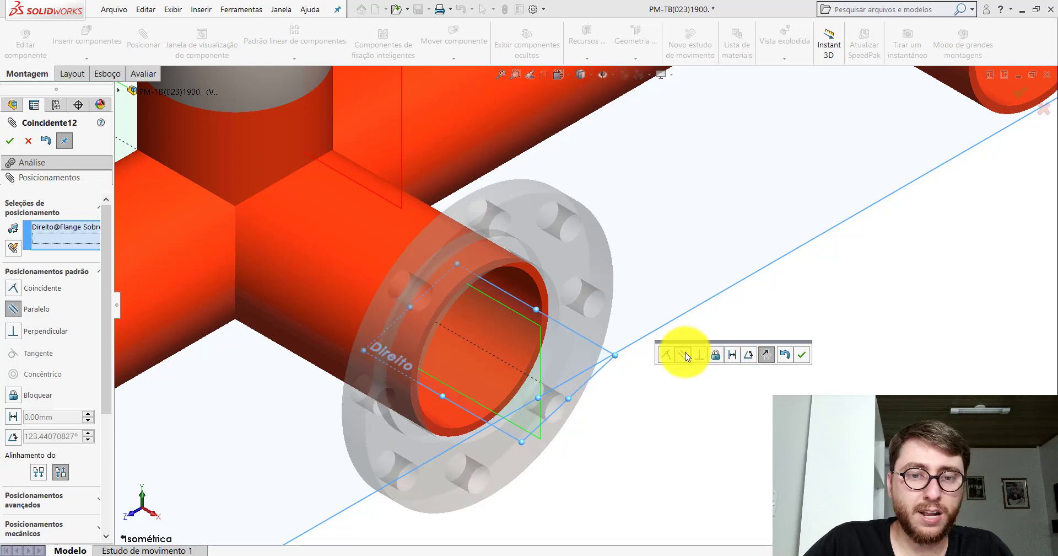
pyautogui.click(684, 354)
pyautogui.click(799, 355)
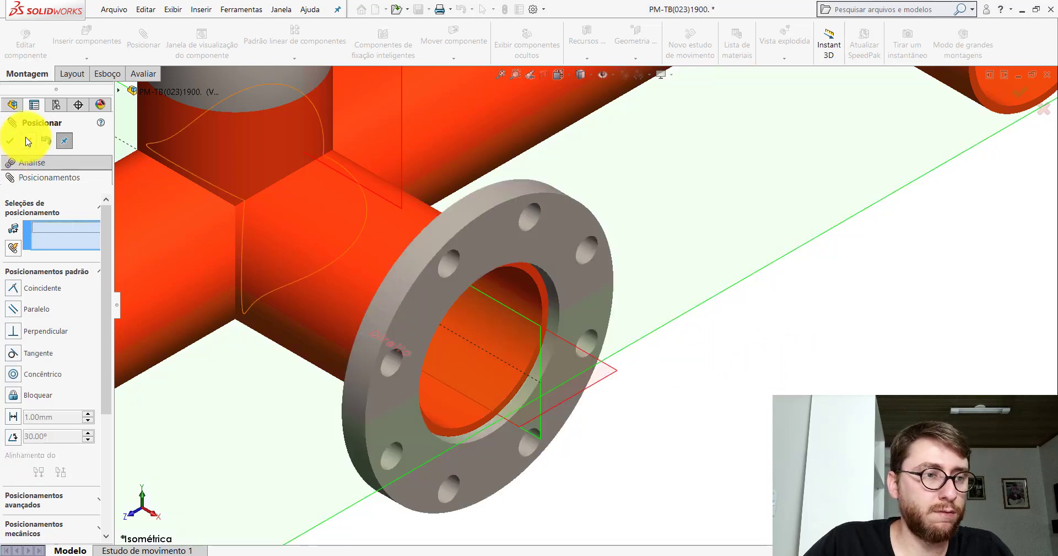
pyautogui.click(10, 140)
pyautogui.click(656, 166)
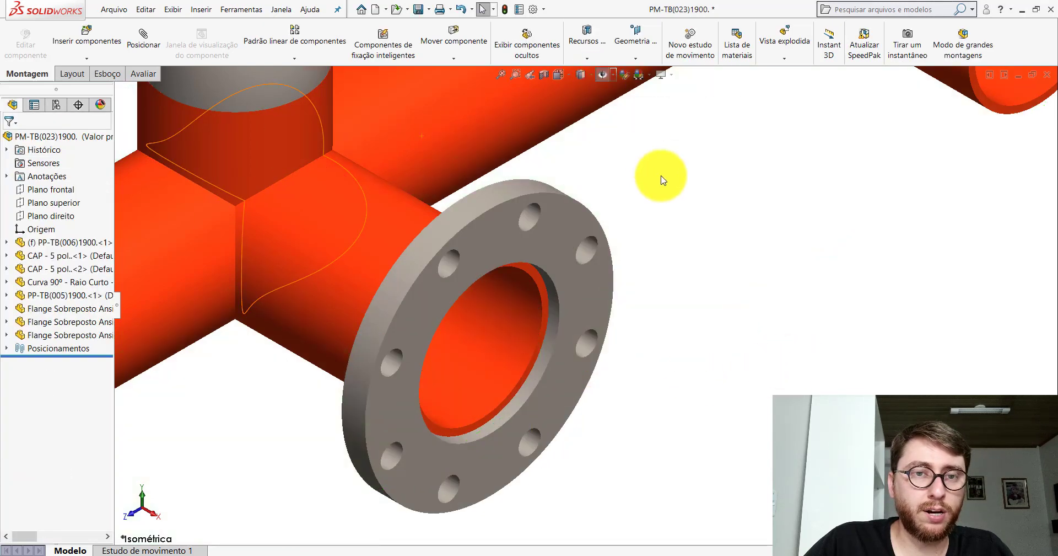
# - Place a copy of the middle branch's flange beside the manifold's open far branch
pyautogui.press('f')
pyautogui.scroll(-4, 700, 256)
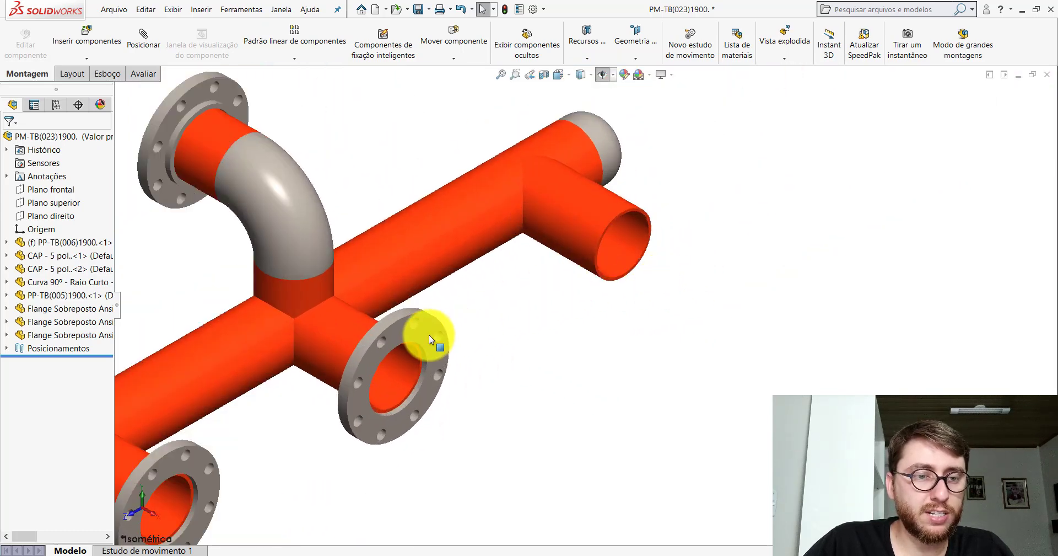
pyautogui.keyDown('ctrl'); pyautogui.moveTo(428, 331); pyautogui.dragTo(695, 154); pyautogui.keyUp('ctrl')
# - Mate the new flange's bore concentric with the manifold's far branch pipe
pyautogui.click(160, 43)
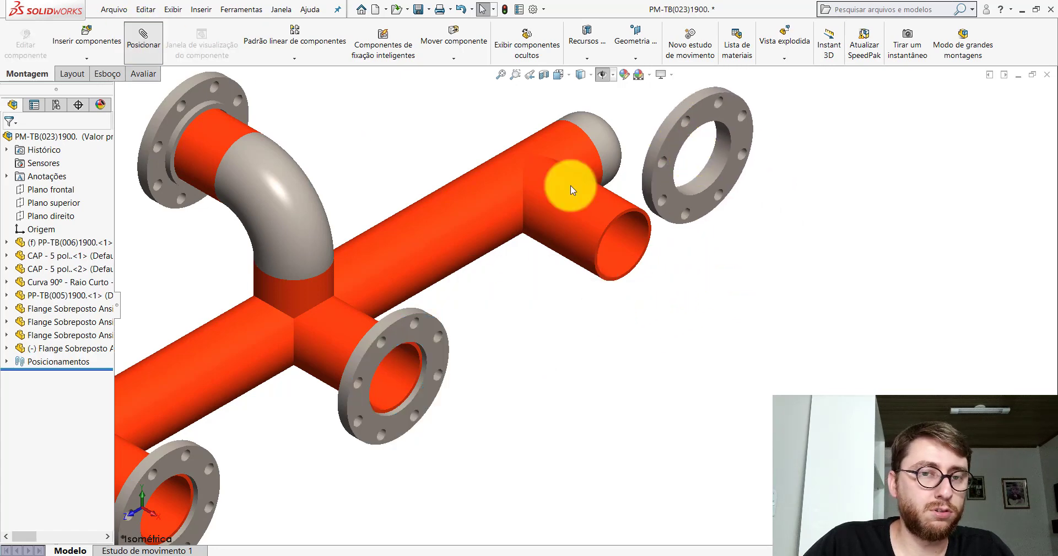
pyautogui.scroll(-4, 716, 182)
pyautogui.click(573, 162)
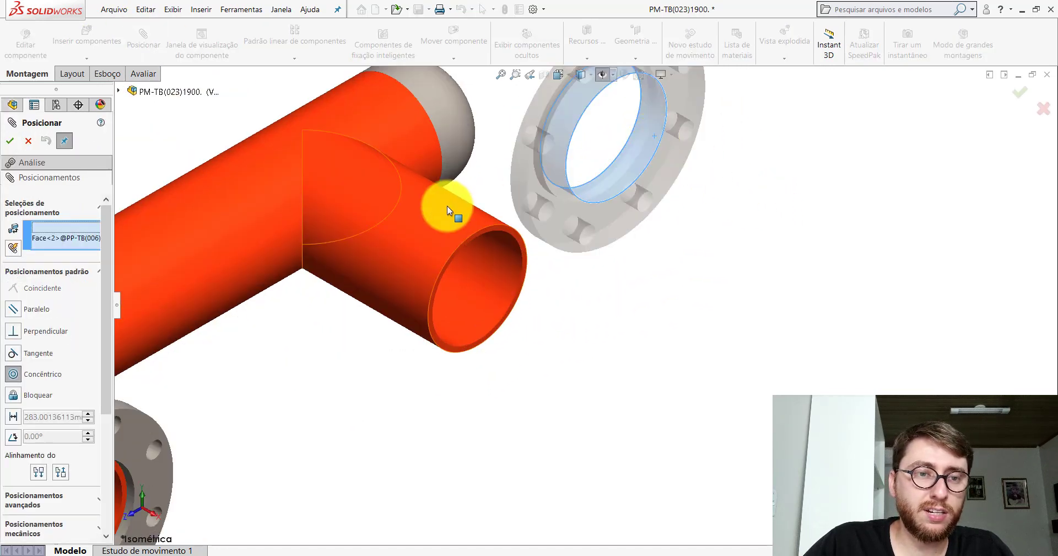
pyautogui.click(448, 207)
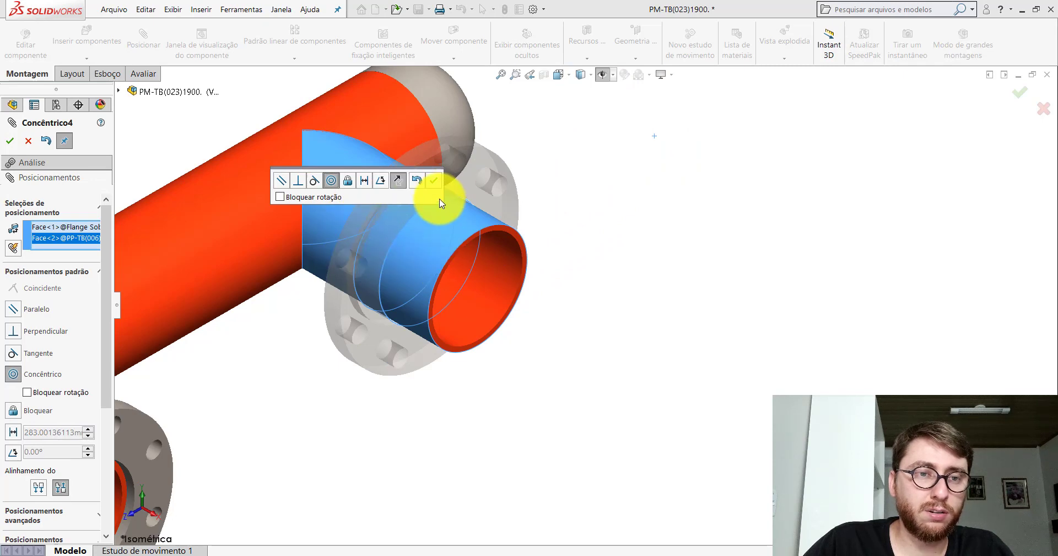
pyautogui.click(433, 182)
# - Add a 10 mm distance mate between the far branch's pipe end face and its flange's outer face
pyautogui.scroll(-5, 475, 210)
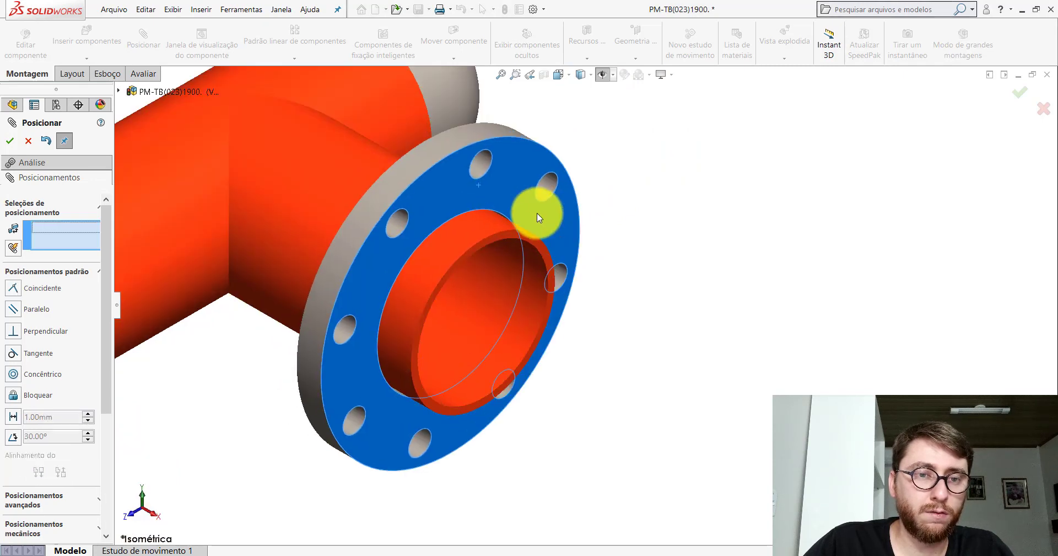
pyautogui.scroll(-3, 555, 243)
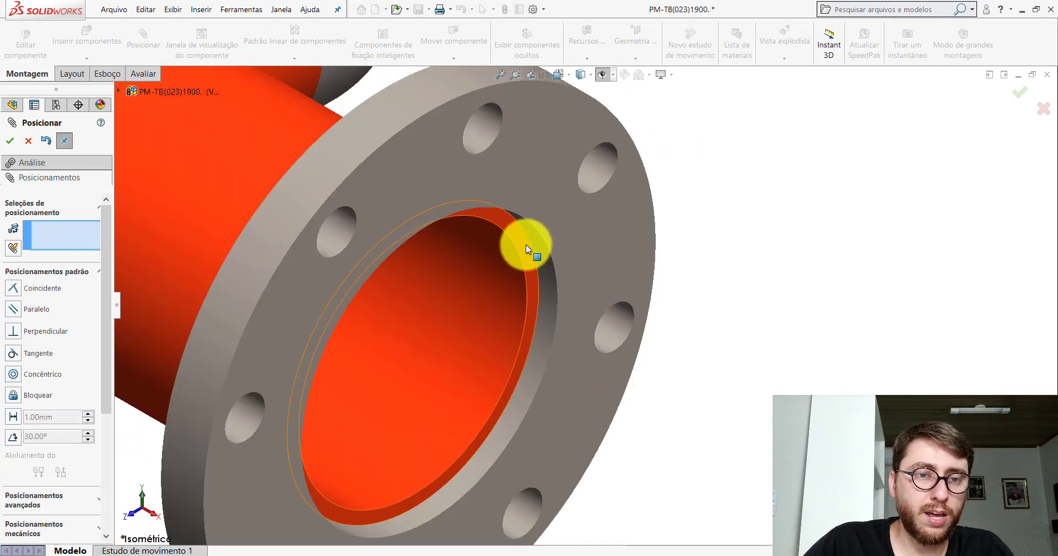
pyautogui.click(596, 285)
pyautogui.click(581, 230)
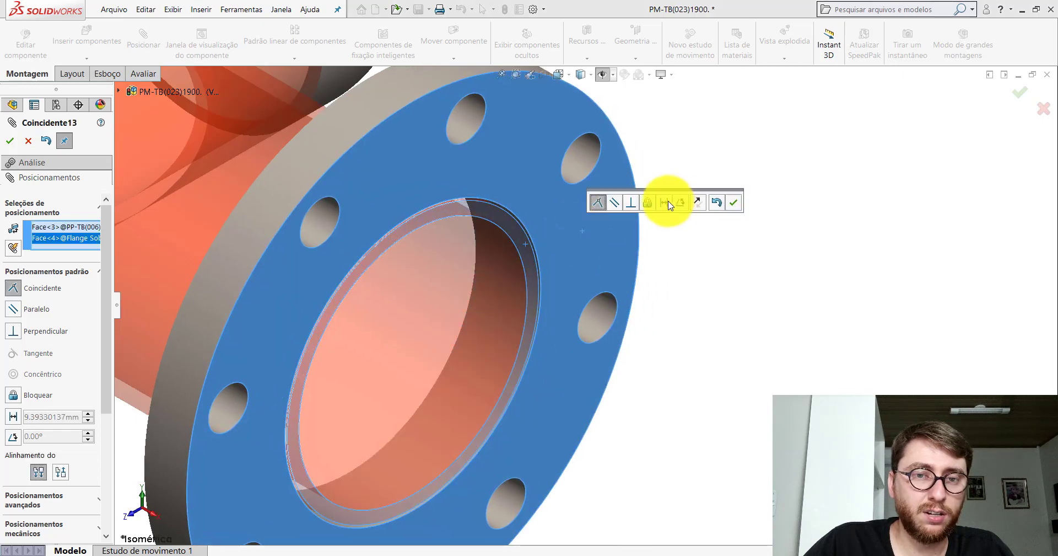
pyautogui.click(664, 202)
pyautogui.write('10')
pyautogui.press('Return')
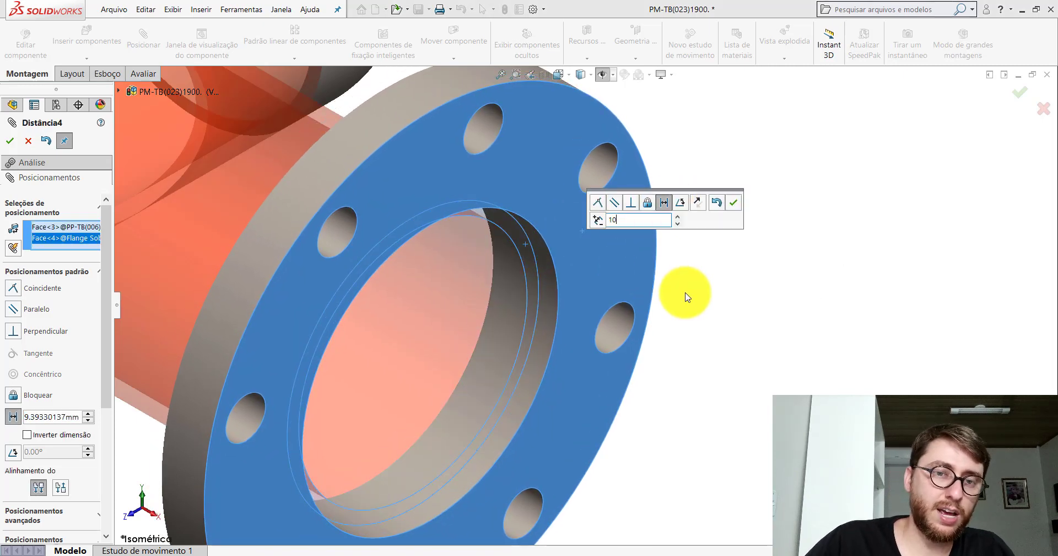
pyautogui.click(733, 203)
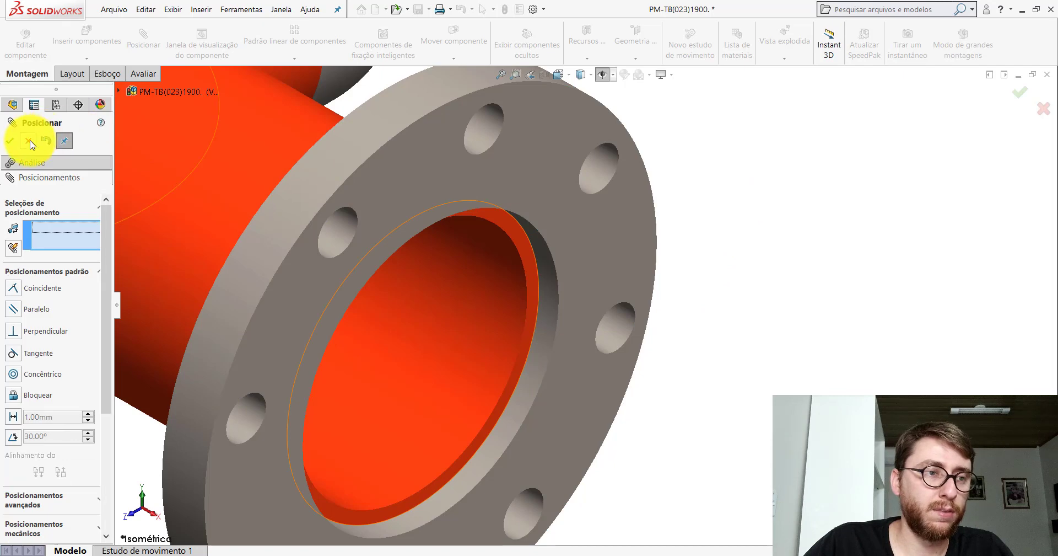
pyautogui.click(10, 141)
# - With the reference planes shown, mate the far flange's Direito plane parallel to the pipe's Superior plane, then hide the planes
pyautogui.moveTo(668, 163); pyautogui.dragTo(599, 86, button='middle')
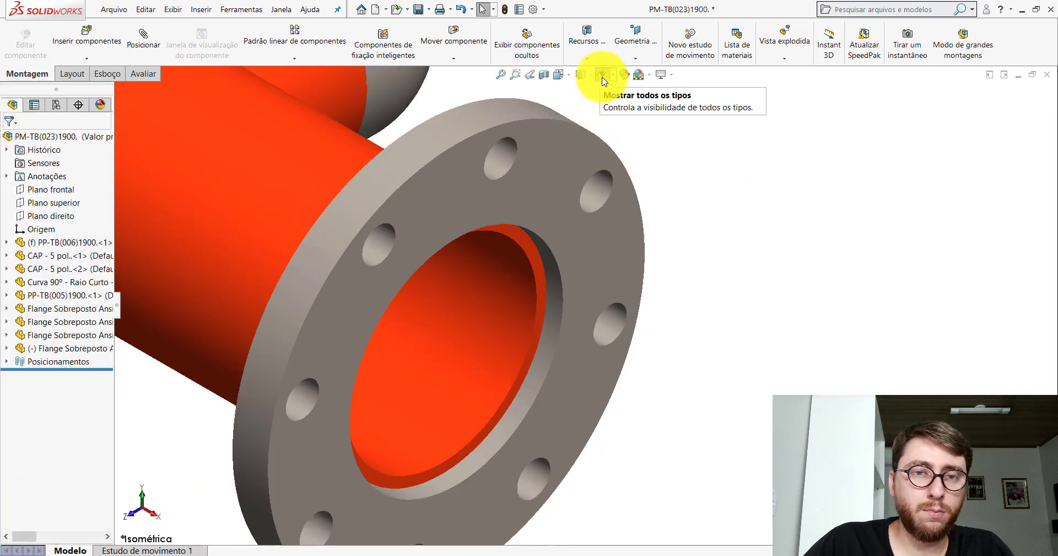
pyautogui.click(602, 75)
pyautogui.click(142, 34)
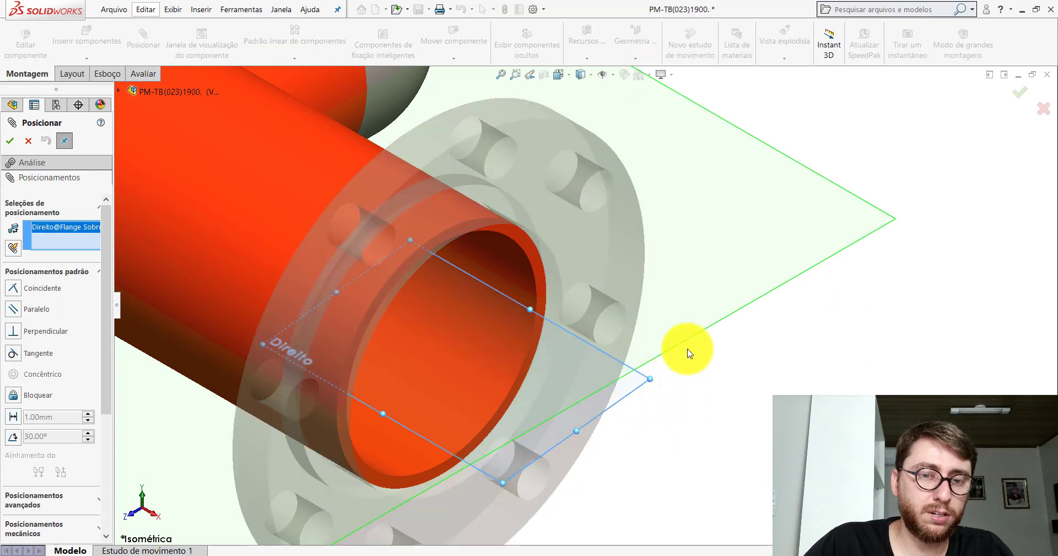
pyautogui.click(686, 343)
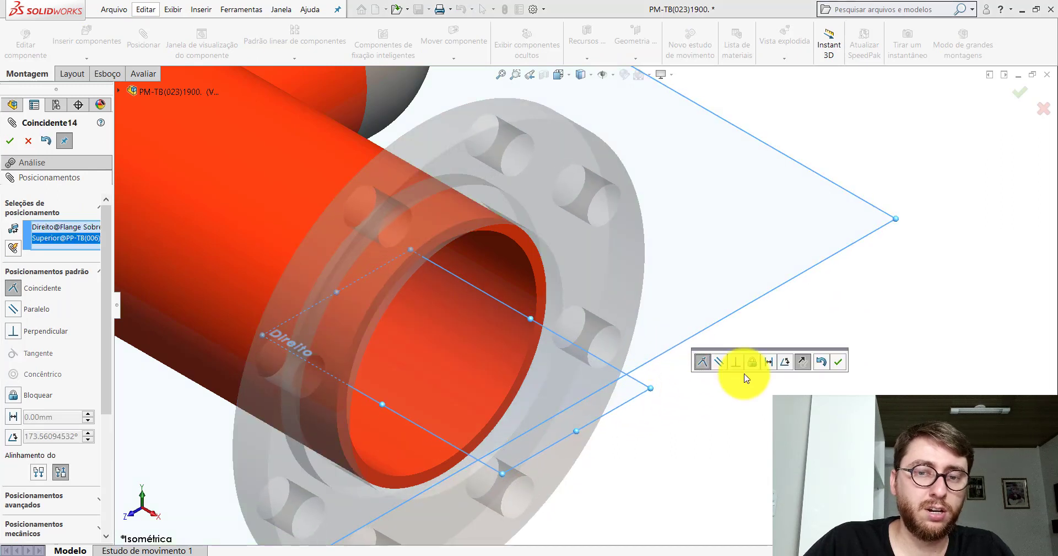
pyautogui.click(719, 363)
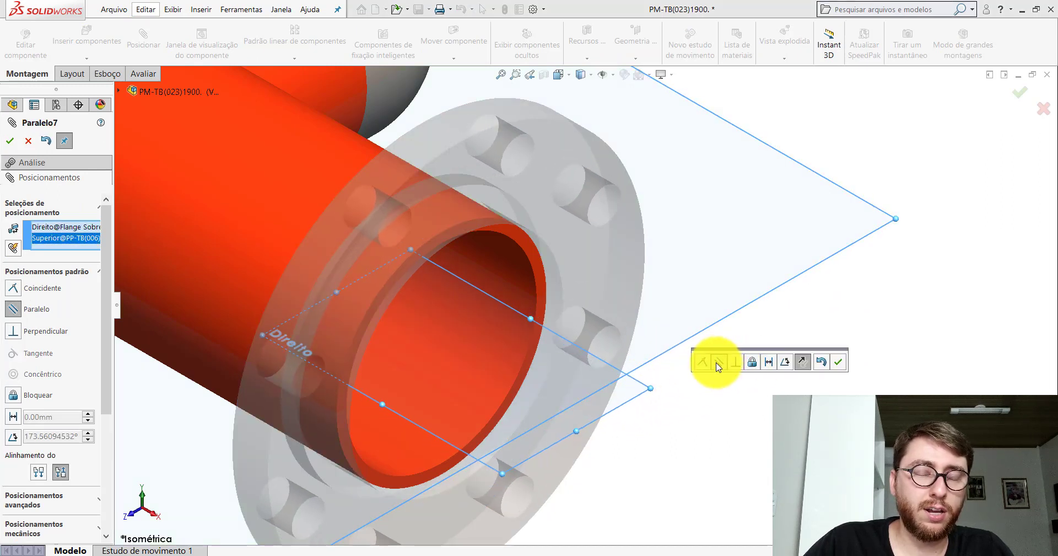
pyautogui.click(837, 364)
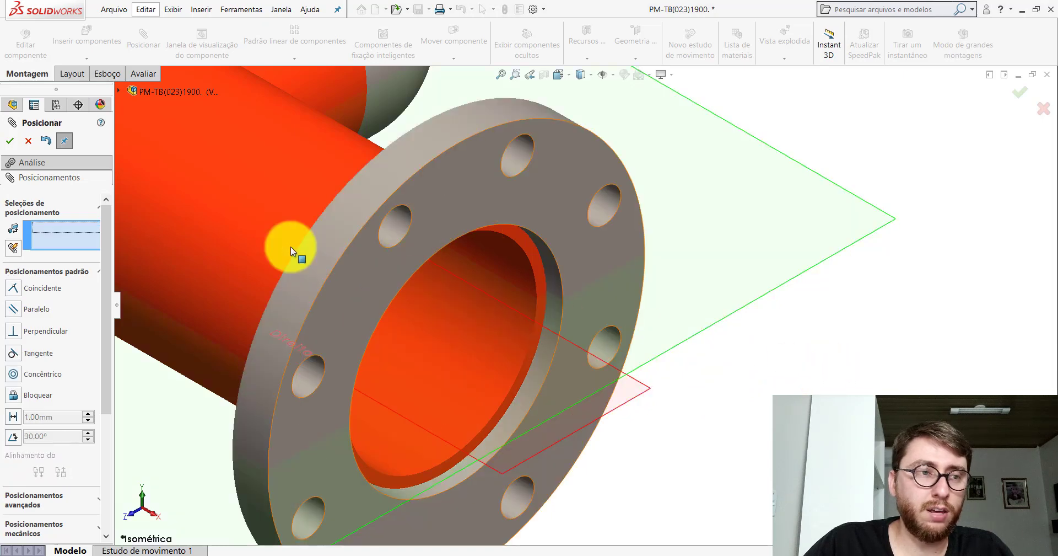
pyautogui.click(10, 140)
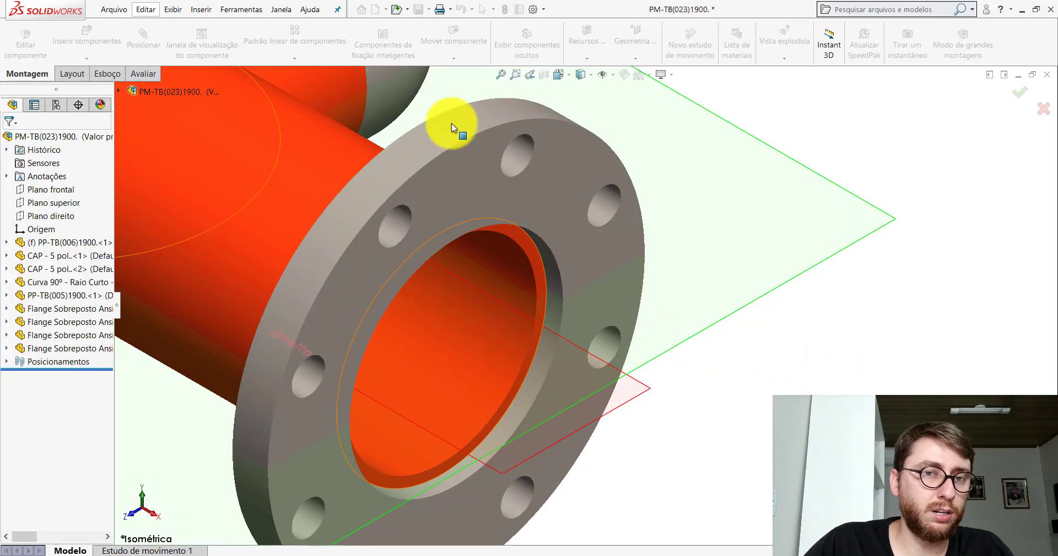
pyautogui.click(601, 75)
# - Measure the distance between the near branch's pipe end face and the back face of its flange hub
pyautogui.scroll(8, 692, 286)
pyautogui.scroll(4, 489, 359)
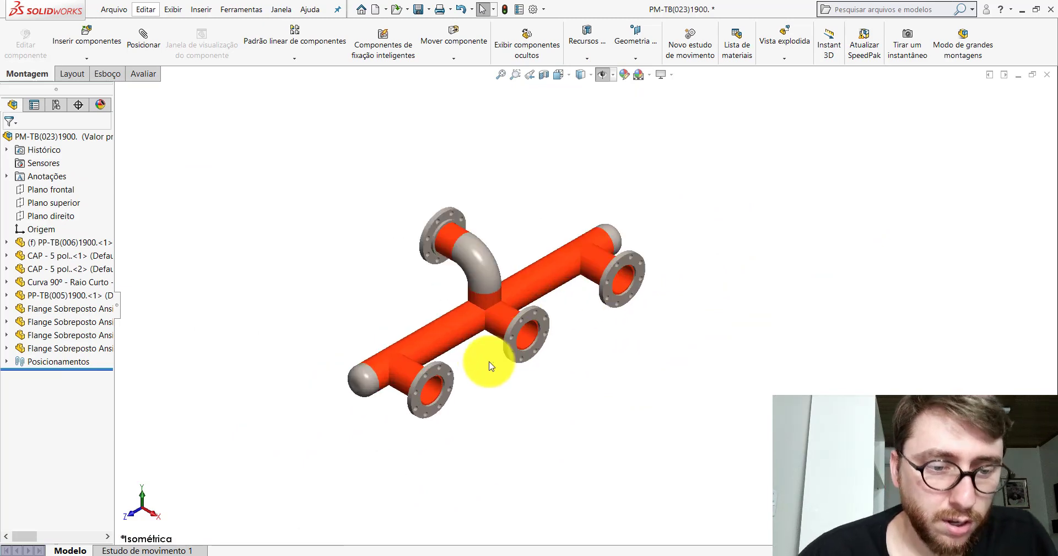
pyautogui.scroll(-10, 448, 366)
pyautogui.scroll(6, 386, 337)
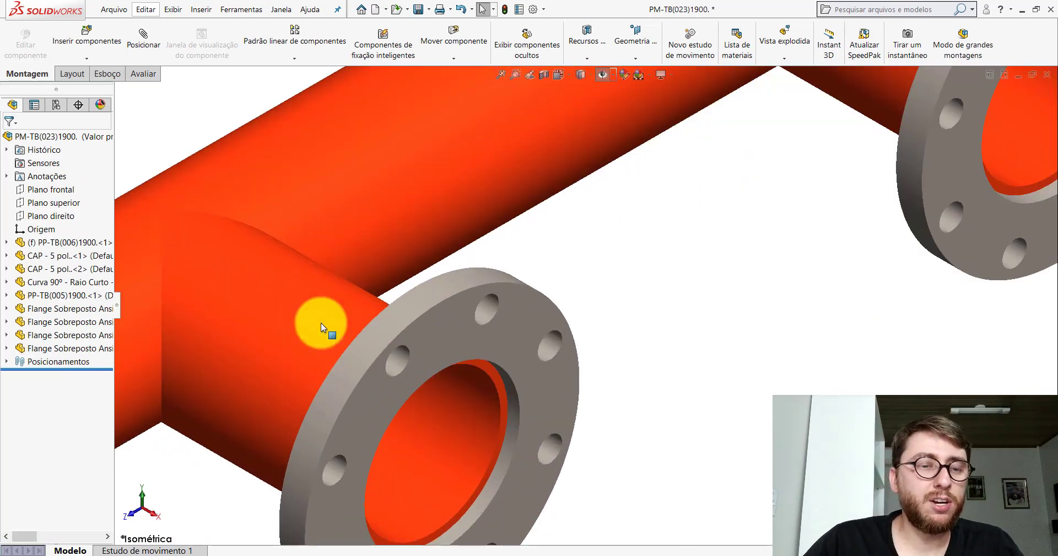
pyautogui.moveTo(456, 323); pyautogui.dragTo(479, 305, button='middle')
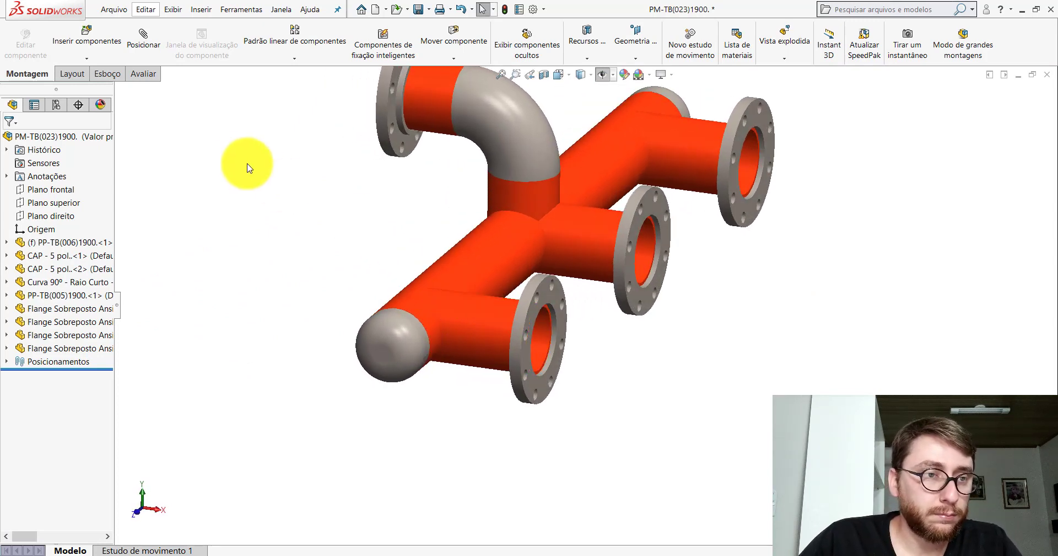
pyautogui.click(142, 74)
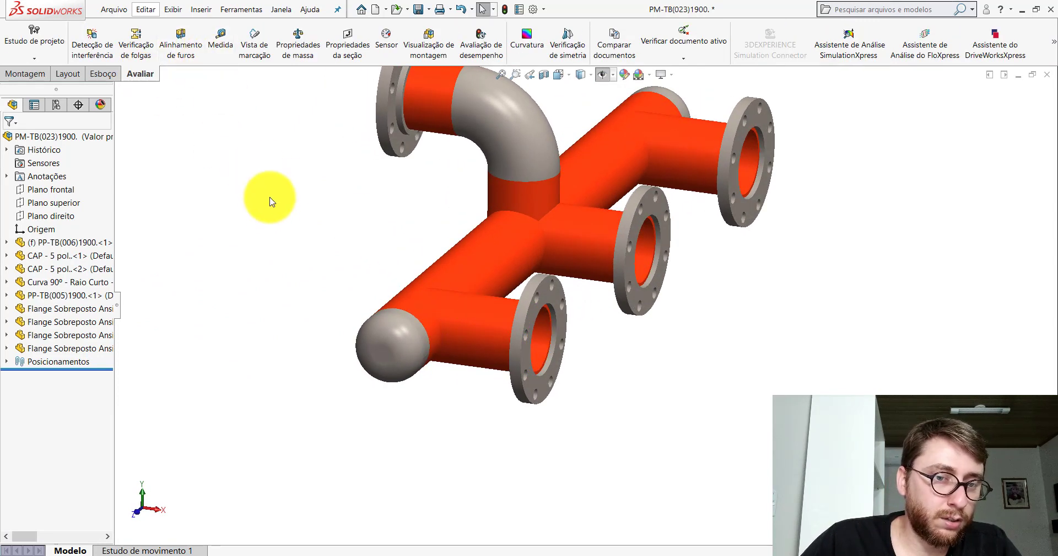
pyautogui.click(215, 47)
pyautogui.scroll(-5, 545, 322)
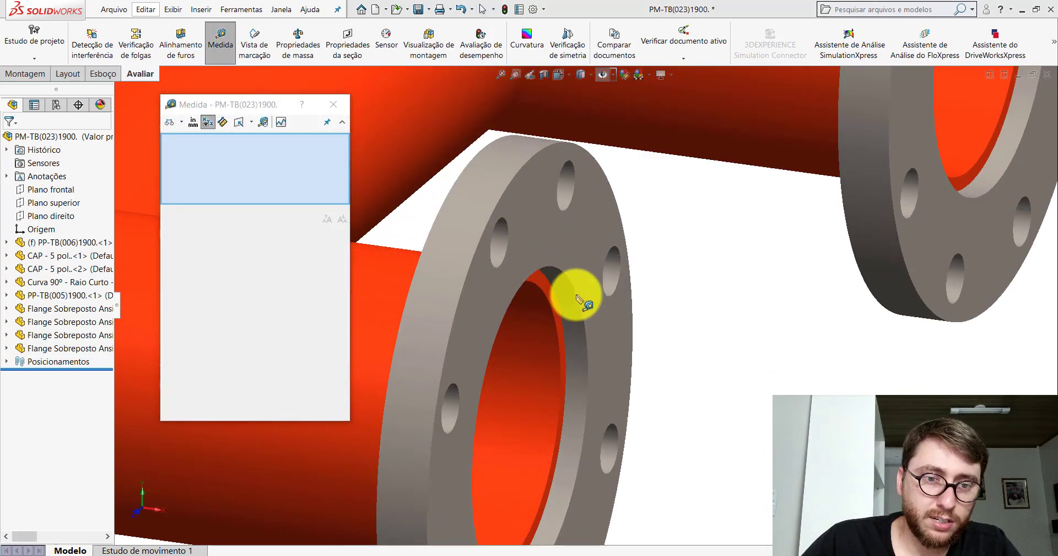
pyautogui.click(546, 284)
pyautogui.click(503, 249)
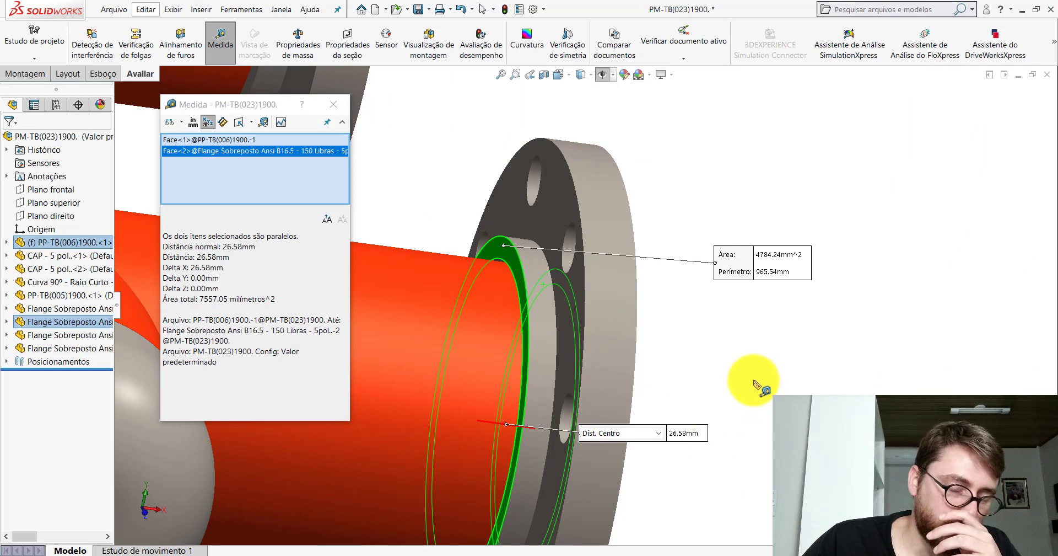
pyautogui.click(342, 104)
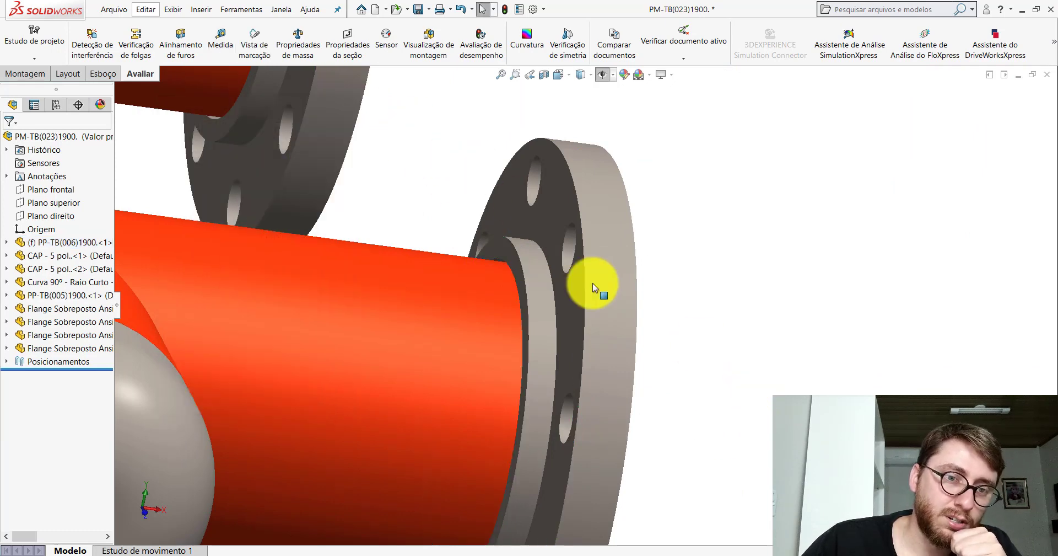
# - Add 16.58 mm to the near branch's 250 mm length dimension, making it 266.58 mm, and rebuild the assembly
pyautogui.scroll(6, 576, 334)
pyautogui.moveTo(574, 335); pyautogui.dragTo(607, 312, button='middle')
pyautogui.click(508, 291)
pyautogui.moveTo(461, 366); pyautogui.dragTo(472, 405)
pyautogui.doubleClick(472, 406)
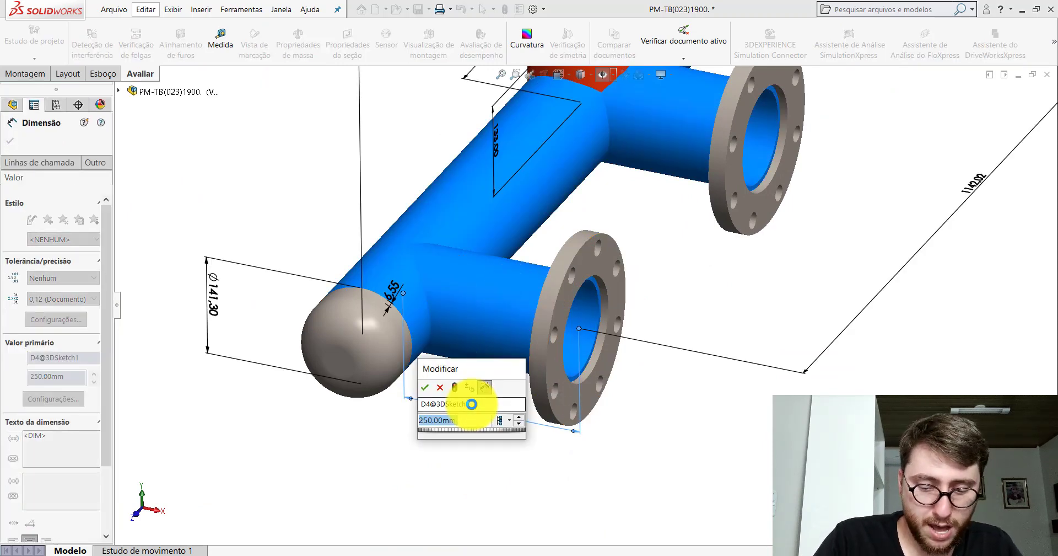
pyautogui.write('+16.58')
pyautogui.press('Return')
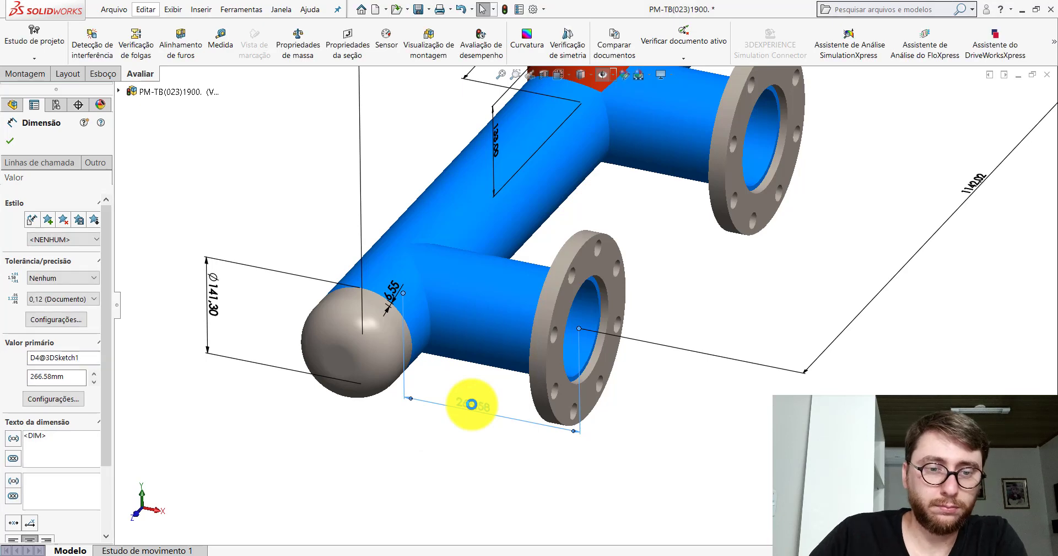
pyautogui.press('Escape')
pyautogui.click(516, 9)
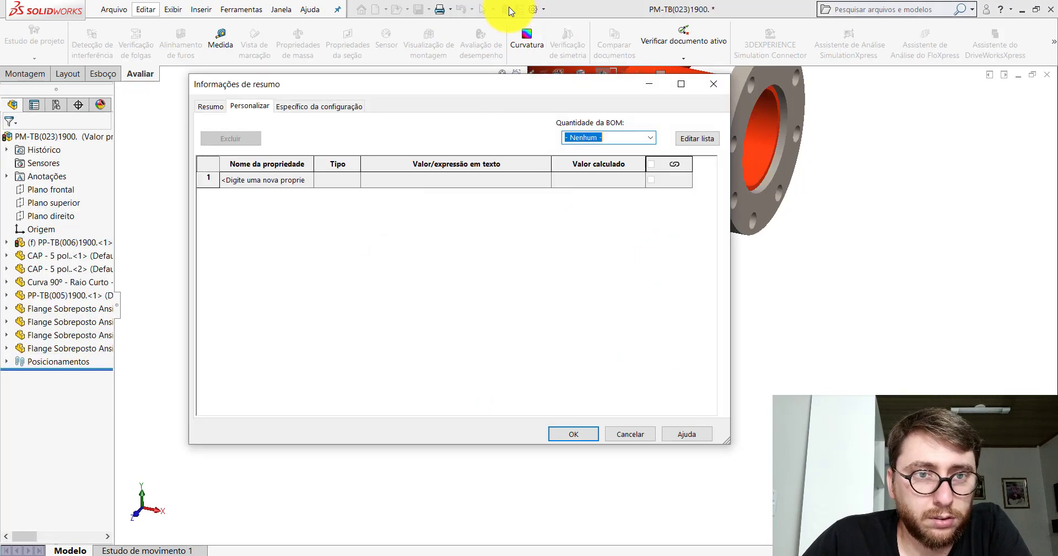
pyautogui.click(713, 83)
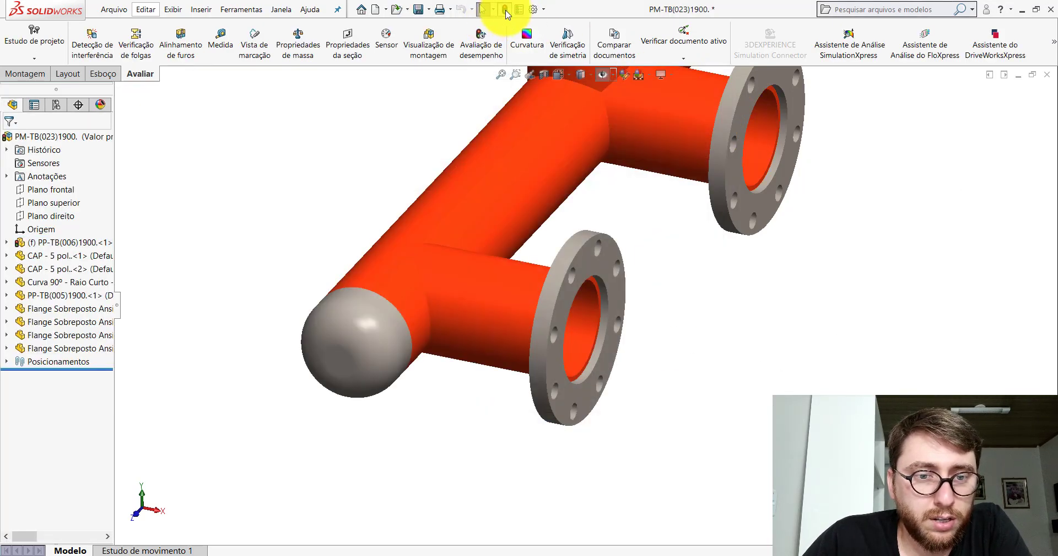
# - Examine how the flanges sit on the lengthened manifold branches, and return to the isometric view
pyautogui.scroll(6, 609, 248)
pyautogui.scroll(-5, 601, 288)
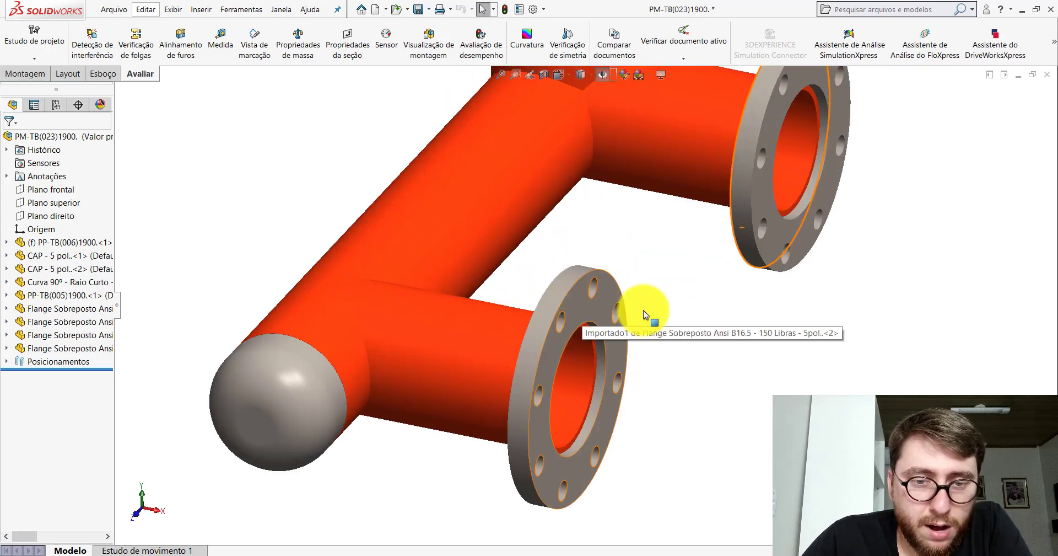
pyautogui.scroll(-3, 602, 328)
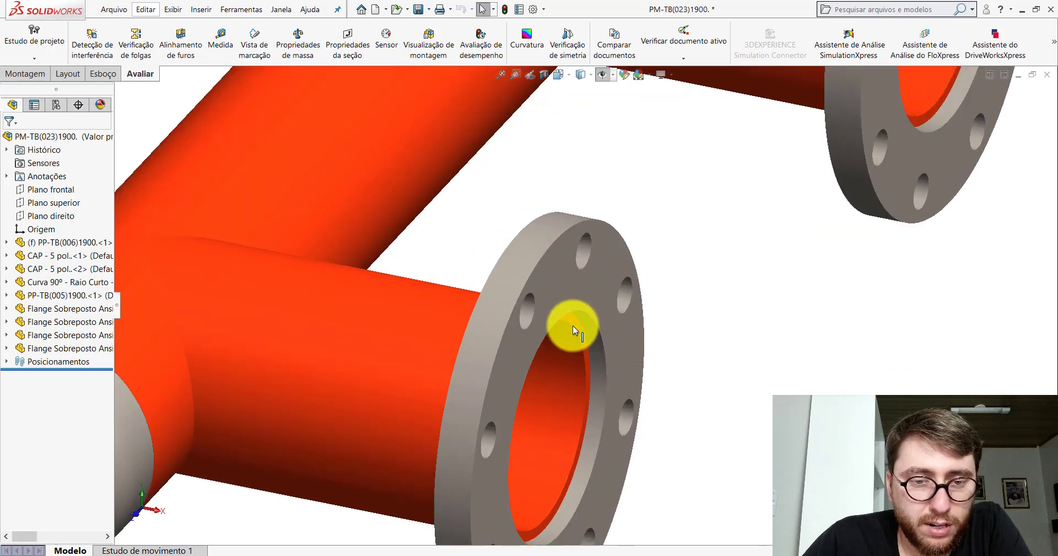
pyautogui.scroll(3, 575, 331)
pyautogui.moveTo(560, 303); pyautogui.dragTo(478, 270, button='middle')
pyautogui.scroll(-2, 479, 270)
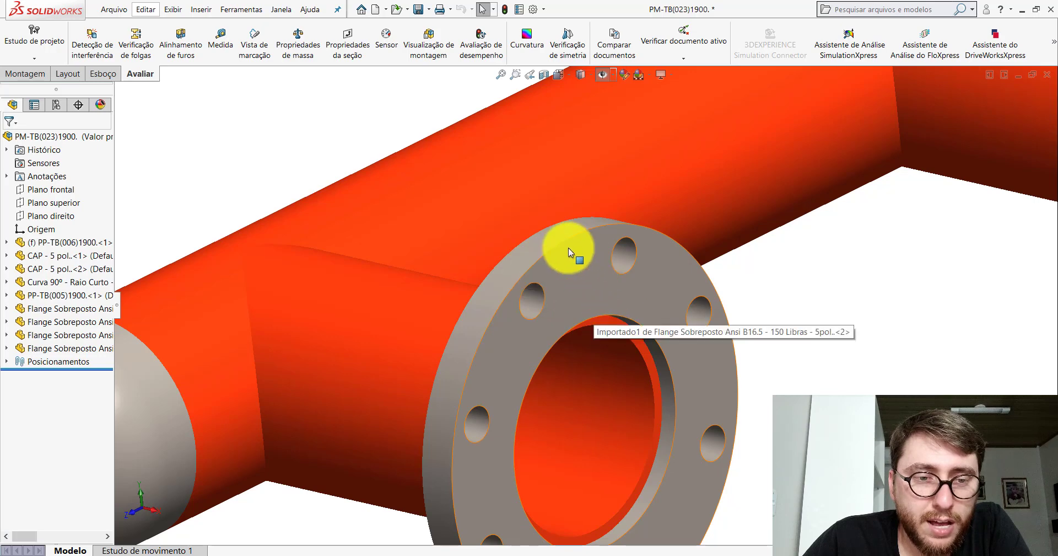
pyautogui.scroll(4, 568, 253)
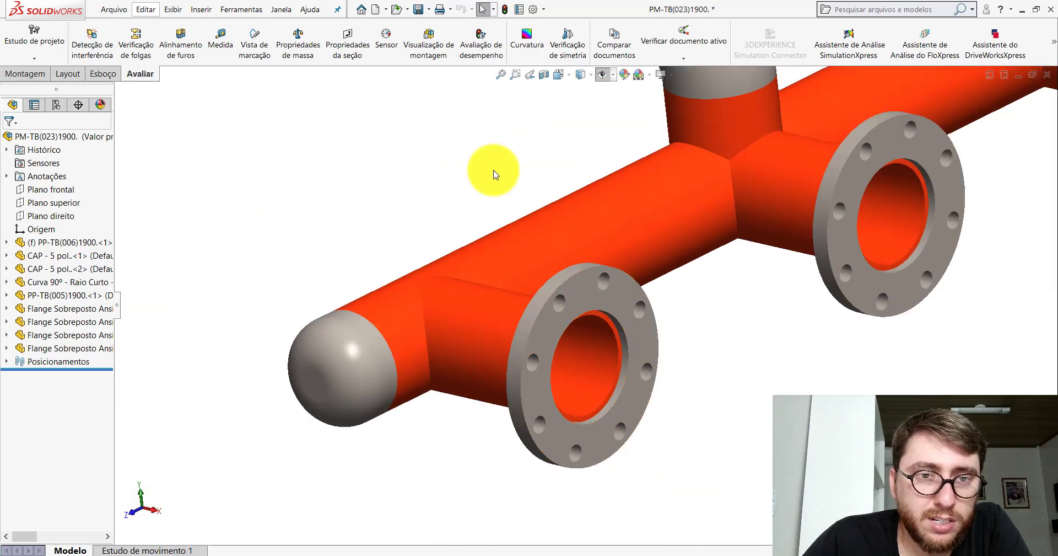
pyautogui.click(566, 79)
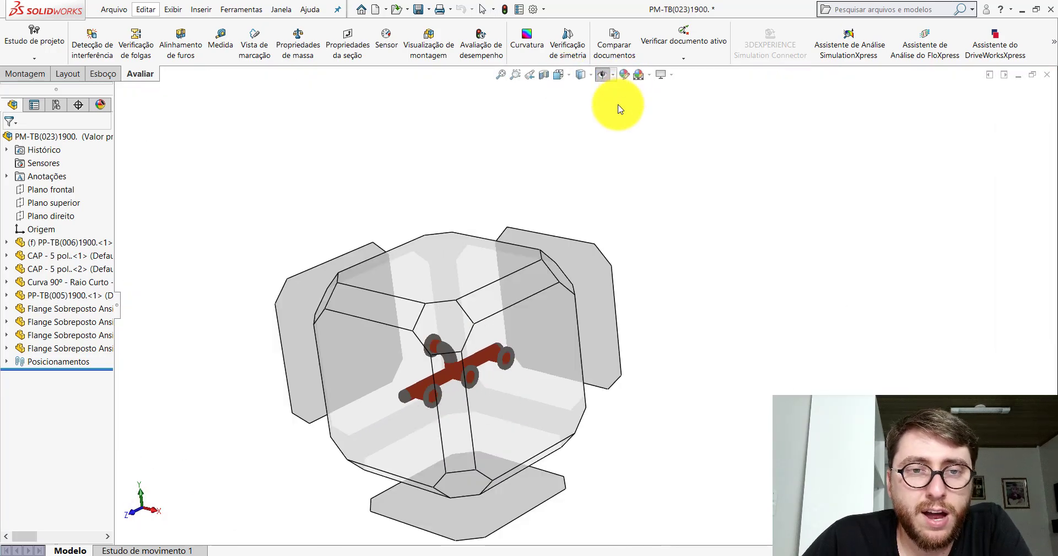
pyautogui.click(559, 80)
pyautogui.click(559, 80)
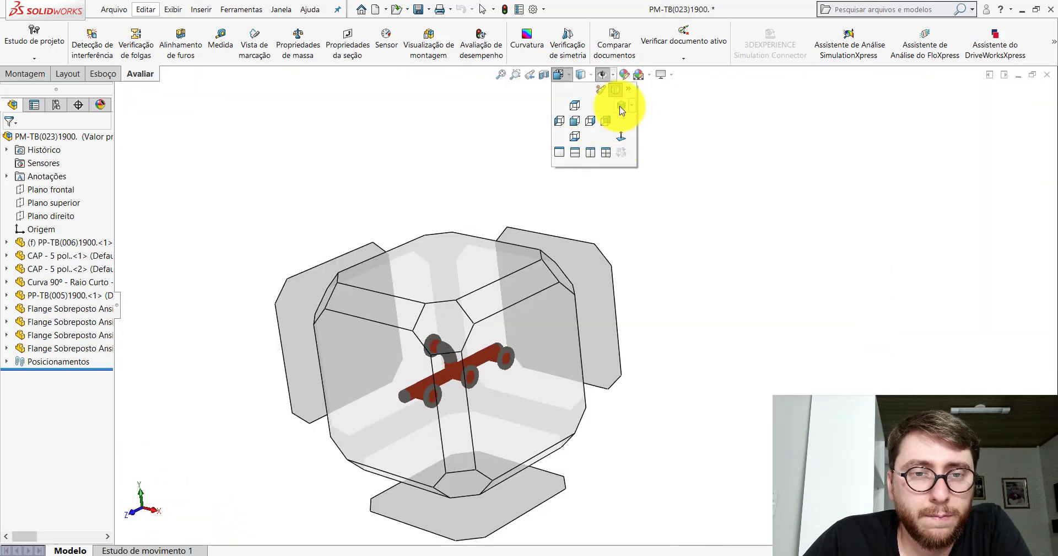
pyautogui.click(616, 104)
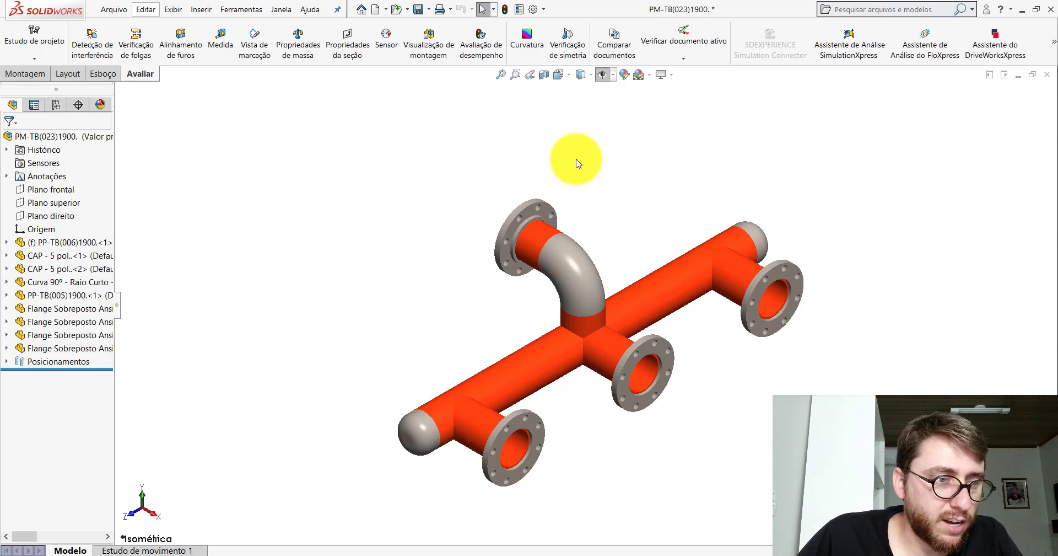
# - Group the four 5-inch flanges, the 90º elbow and both caps into a new tree folder named Componentes, and expand it
pyautogui.moveTo(116, 306); pyautogui.dragTo(152, 306)
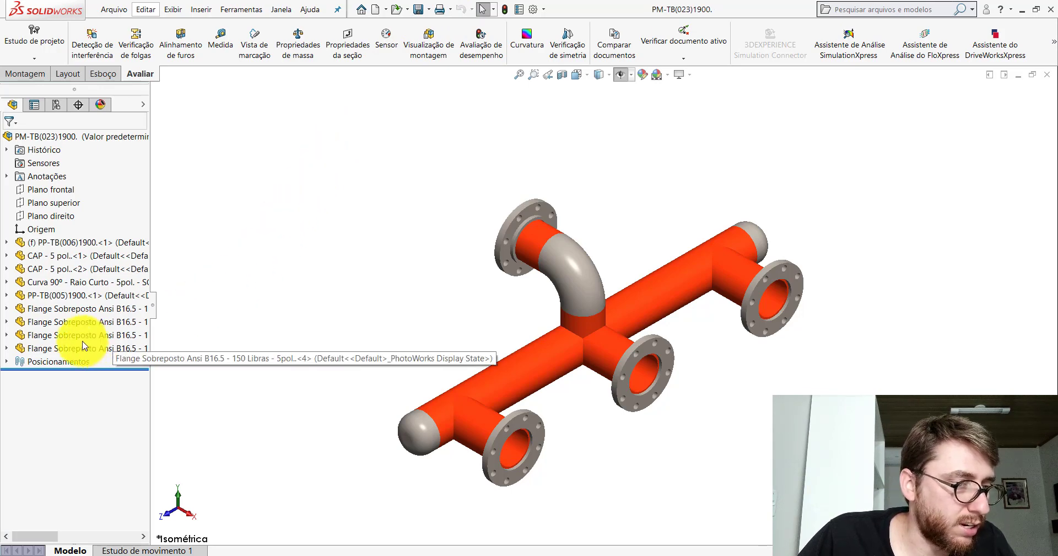
pyautogui.click(64, 345)
pyautogui.keyDown('ctrl'); pyautogui.click(50, 334); pyautogui.keyUp('ctrl')
pyautogui.keyDown('ctrl'); pyautogui.click(48, 321); pyautogui.keyUp('ctrl')
pyautogui.keyDown('ctrl'); pyautogui.click(45, 308); pyautogui.keyUp('ctrl')
pyautogui.keyDown('ctrl'); pyautogui.click(51, 284); pyautogui.keyUp('ctrl')
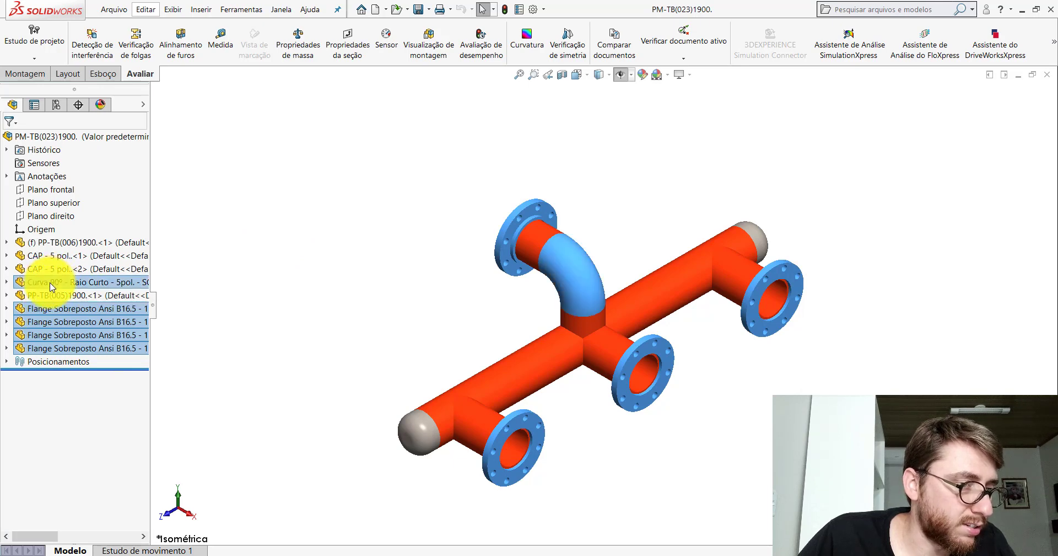
pyautogui.keyDown('ctrl'); pyautogui.click(47, 270); pyautogui.keyUp('ctrl')
pyautogui.keyDown('ctrl'); pyautogui.click(46, 256); pyautogui.keyUp('ctrl')
pyautogui.rightClick(47, 261)
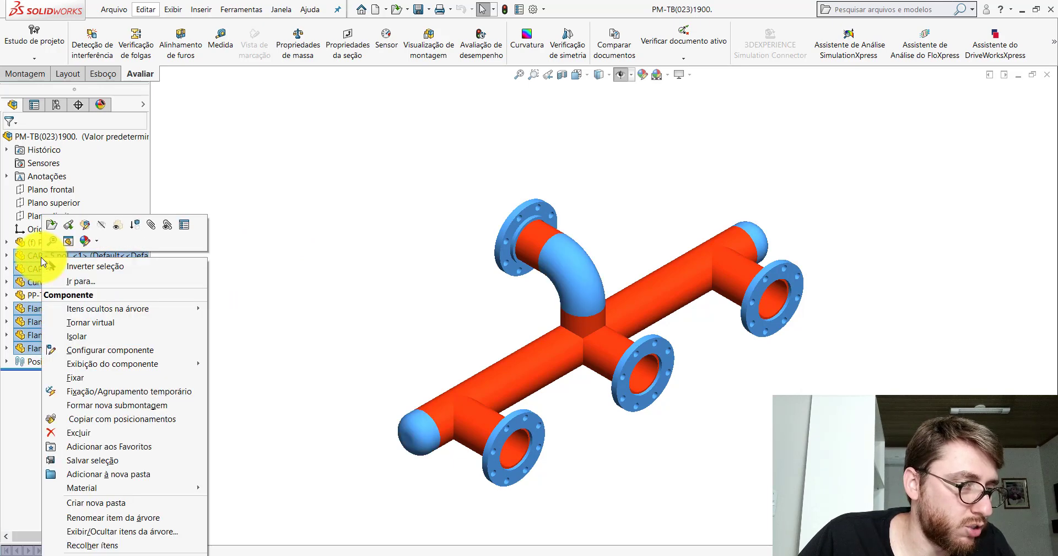
pyautogui.click(101, 473)
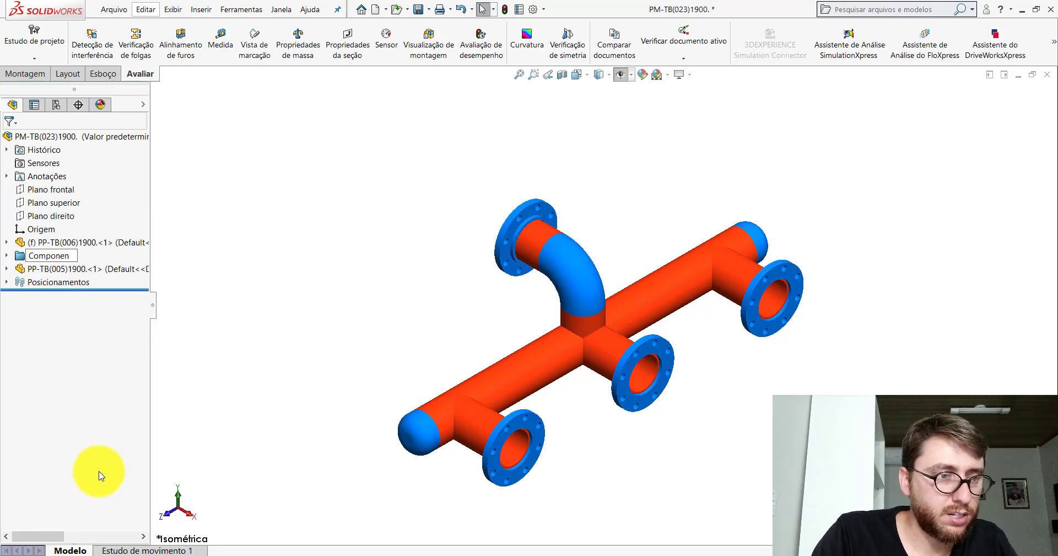
pyautogui.click(255, 227)
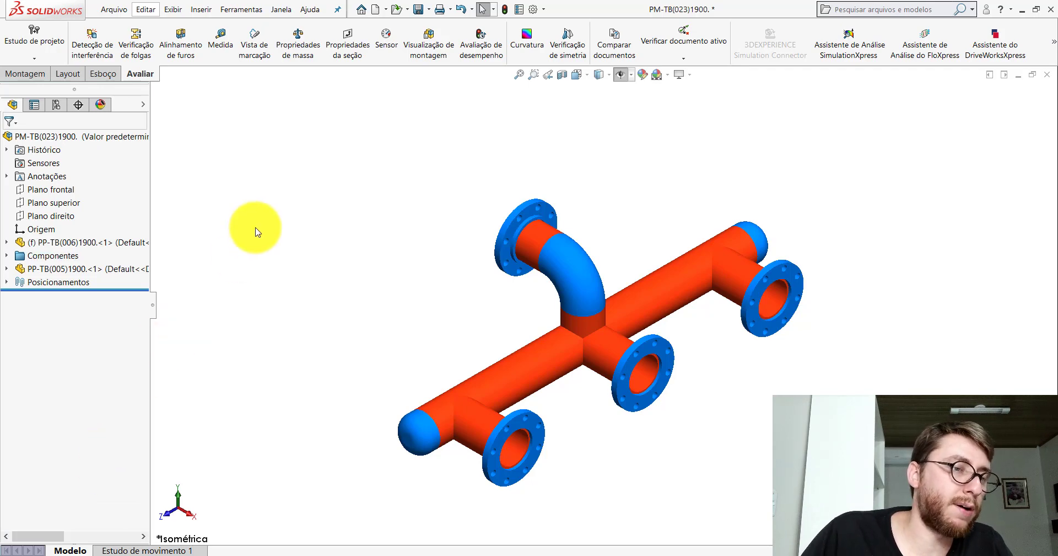
pyautogui.click(7, 256)
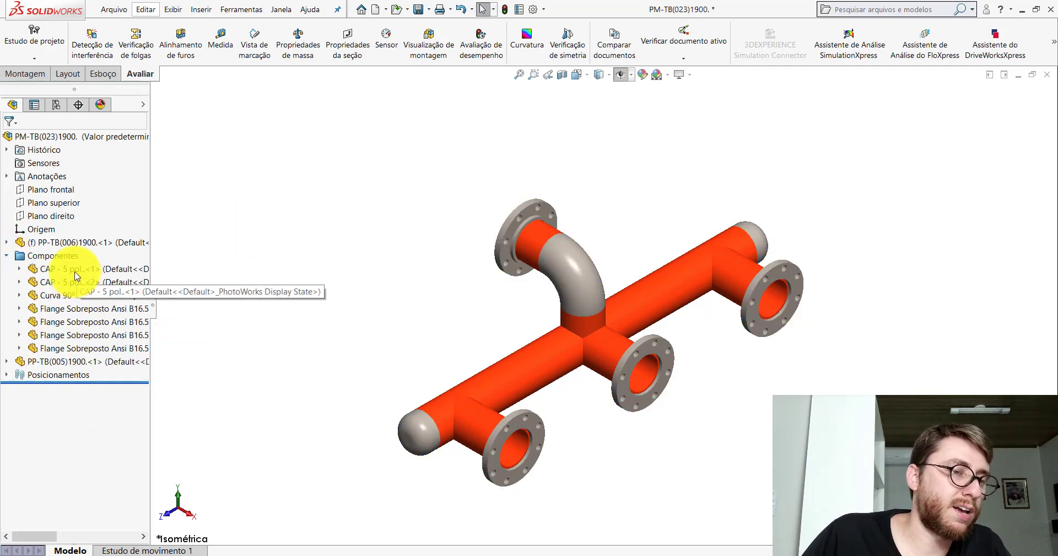
# - Group the two 5-inch caps into a new subfolder named CAP's inside the Componentes folder
pyautogui.click(68, 281)
pyautogui.click(213, 343)
pyautogui.click(57, 270)
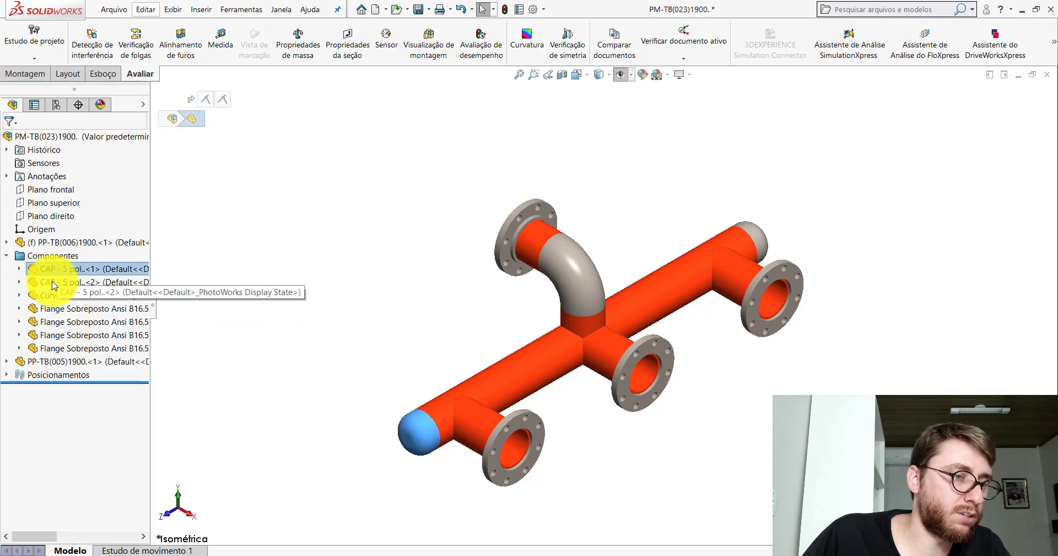
pyautogui.keyDown('ctrl'); pyautogui.click(50, 283); pyautogui.keyUp('ctrl')
pyautogui.rightClick(50, 283)
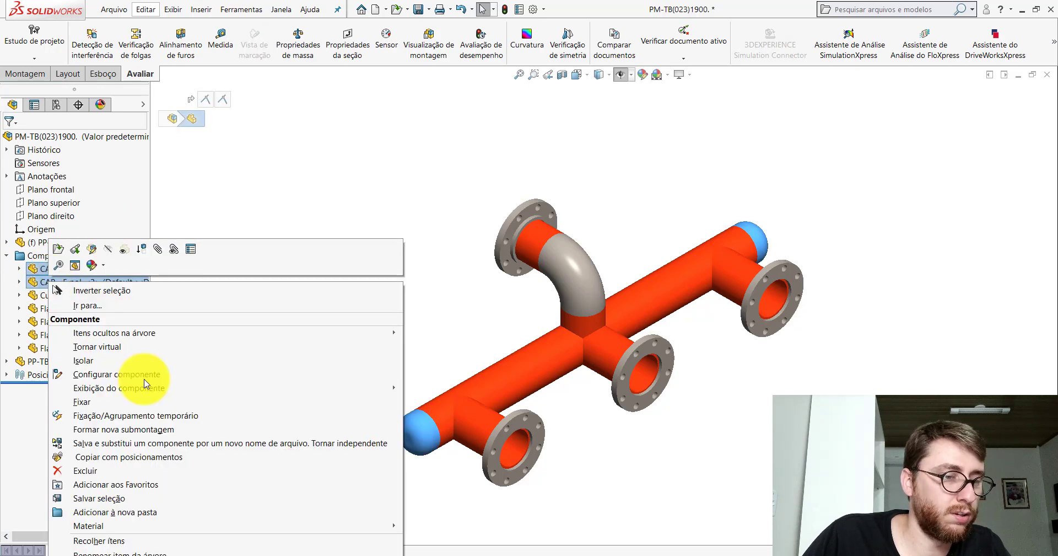
pyautogui.click(118, 513)
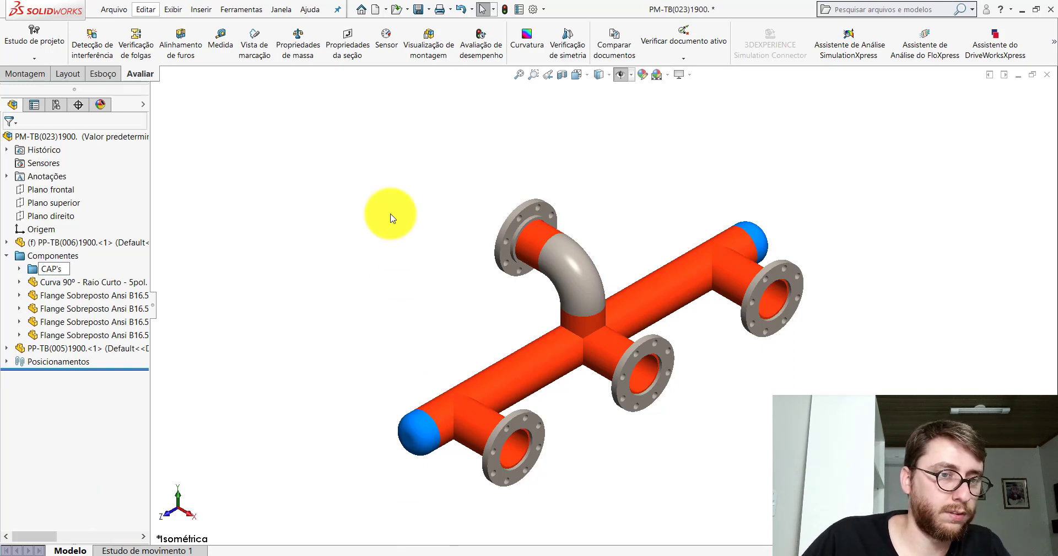
pyautogui.click(329, 155)
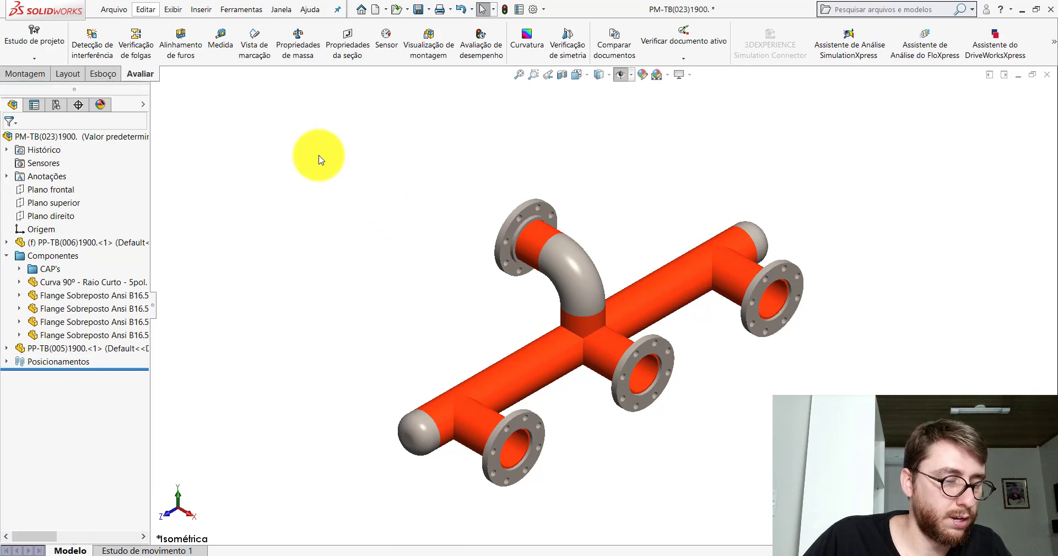
# - Group the four 5-inch slip-on flanges into a new subfolder named Flanges inside the Componentes folder
pyautogui.click(61, 295)
pyautogui.keyDown('ctrl'); pyautogui.click(62, 309); pyautogui.keyUp('ctrl')
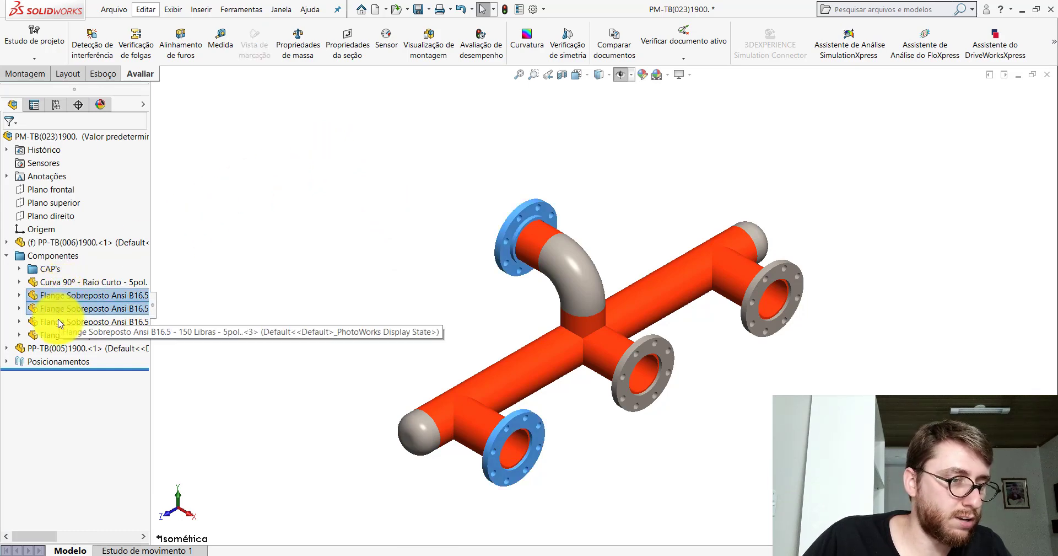
pyautogui.keyDown('ctrl'); pyautogui.click(59, 321); pyautogui.keyUp('ctrl')
pyautogui.keyDown('ctrl'); pyautogui.click(57, 335); pyautogui.keyUp('ctrl')
pyautogui.rightClick(55, 332)
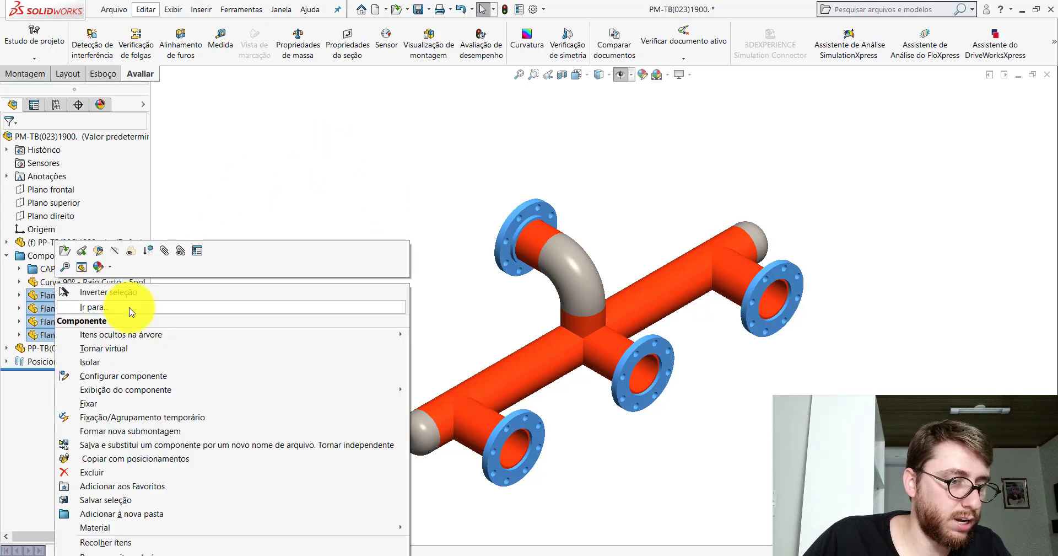
pyautogui.click(62, 512)
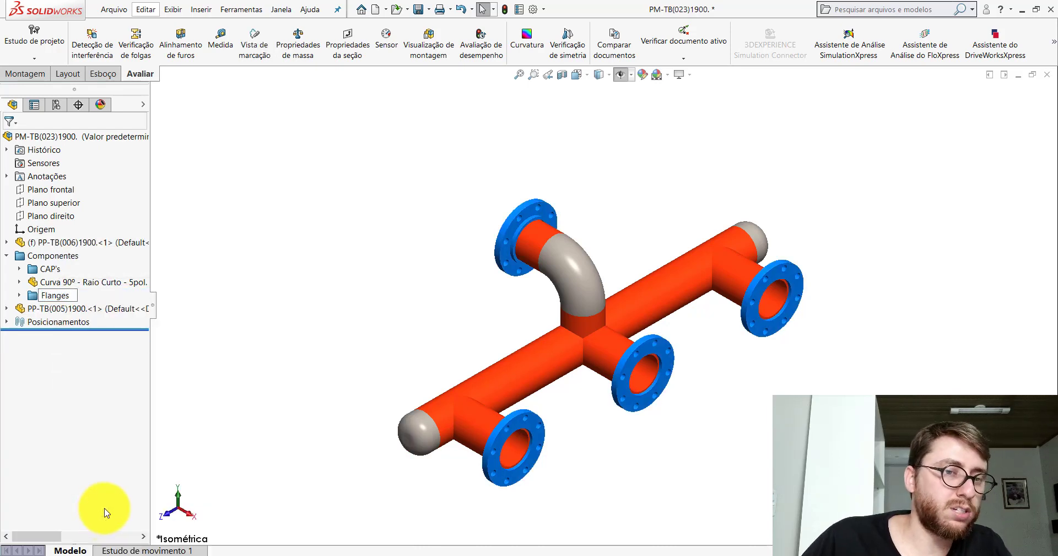
pyautogui.write('Flanges')
pyautogui.click(283, 206)
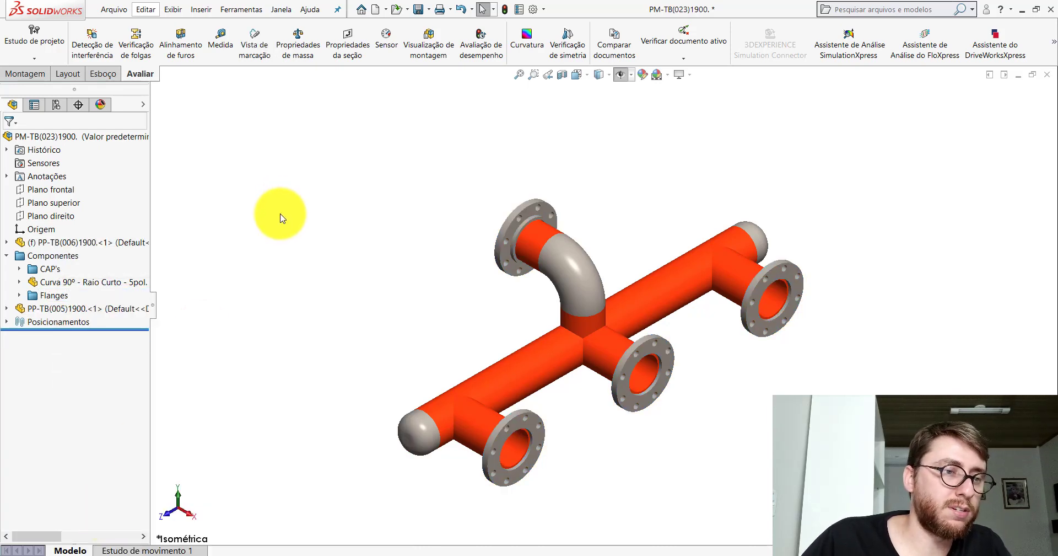
# - Reorder the Componentes folder so the 90º short-radius elbow sits below the Flanges subfolder
pyautogui.click(6, 255)
pyautogui.click(7, 256)
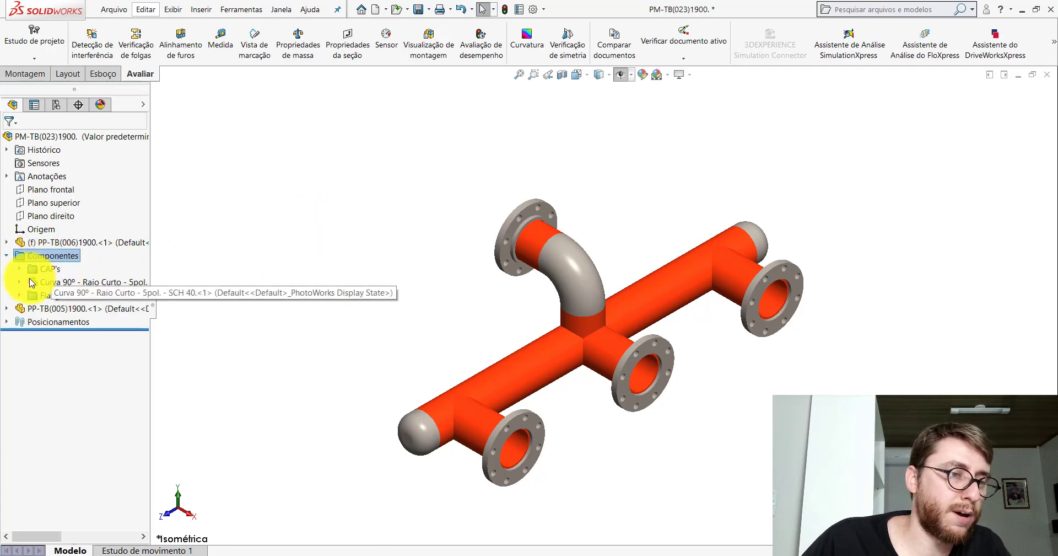
pyautogui.moveTo(34, 268); pyautogui.dragTo(21, 300)
pyautogui.click(225, 269)
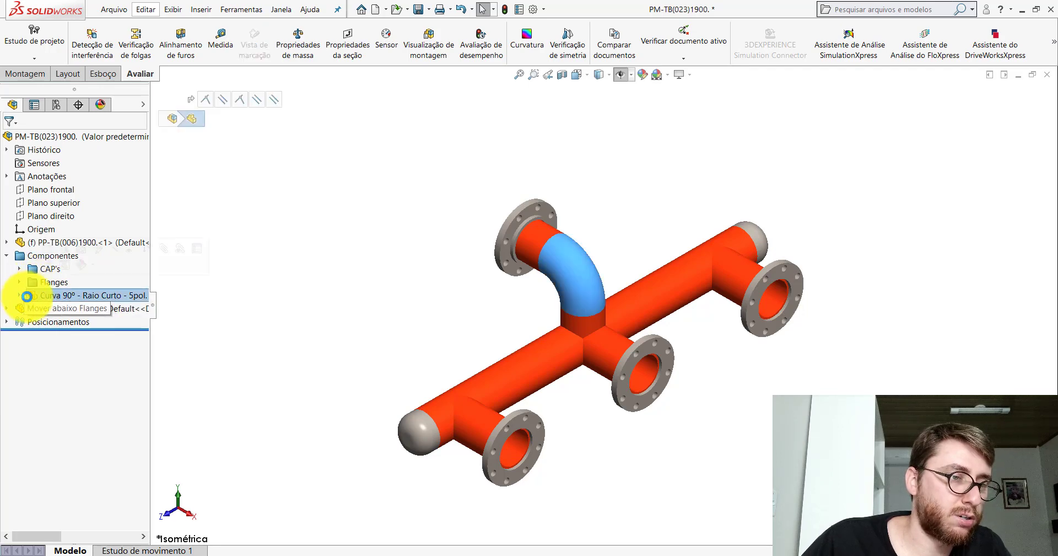
pyautogui.click(319, 260)
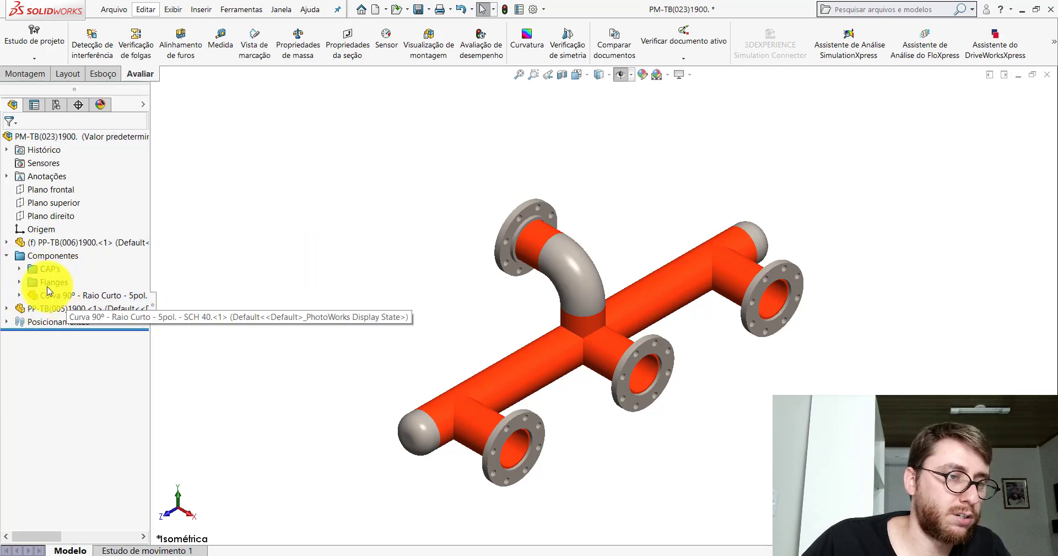
# - Collapse the Componentes folder and move it below the PP-TB(005)1900 part in the assembly tree
pyautogui.click(6, 255)
pyautogui.moveTo(22, 256); pyautogui.dragTo(25, 271)
pyautogui.click(184, 274)
pyautogui.click(311, 290)
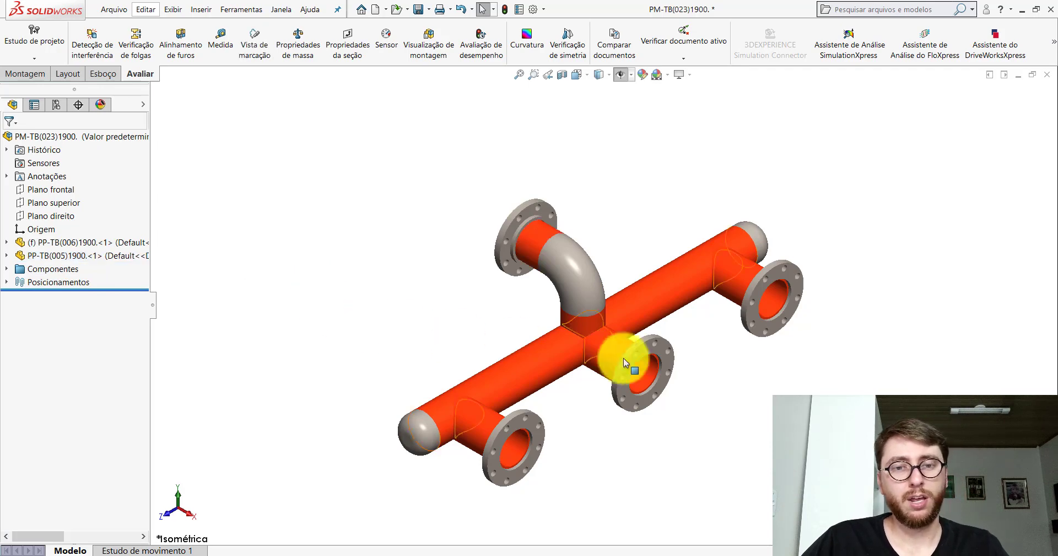
# - Save the finished PM-TB(023)1900. manifold assembly
pyautogui.scroll(3, 690, 372)
pyautogui.scroll(-3, 687, 379)
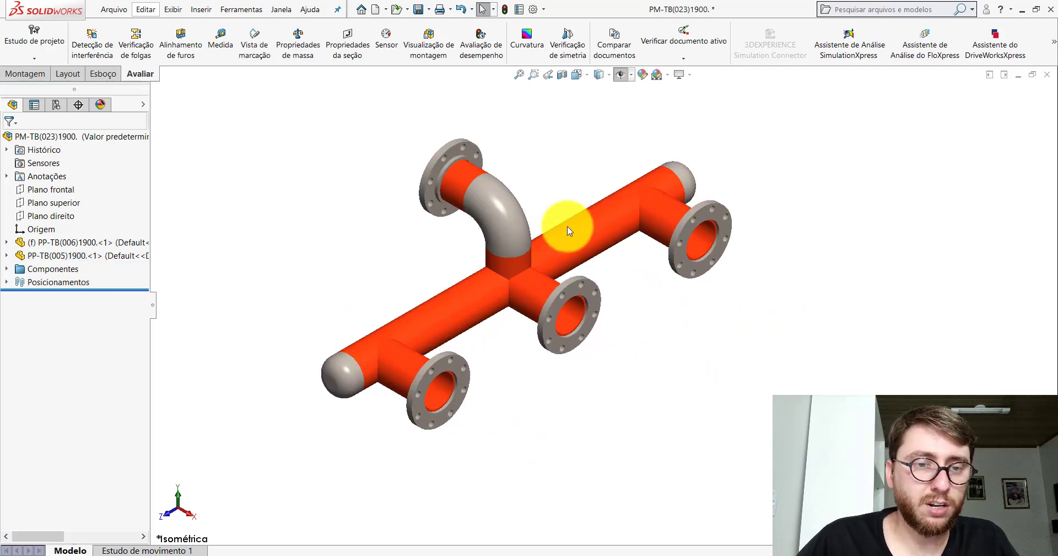
pyautogui.click(419, 10)
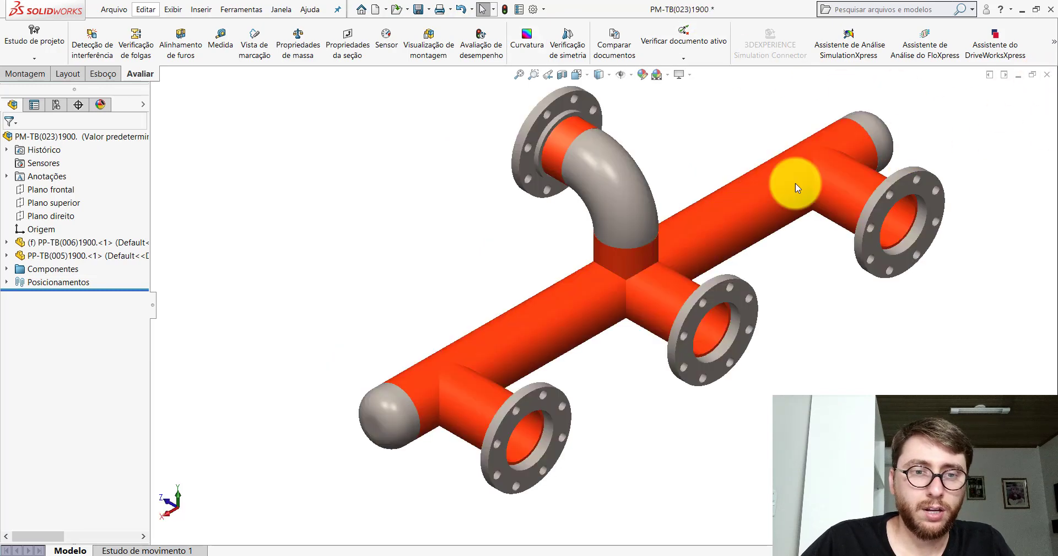
# - Close the original PM-TB(023)1900 manifold assembly without saving its changes
pyautogui.scroll(-2, 704, 322)
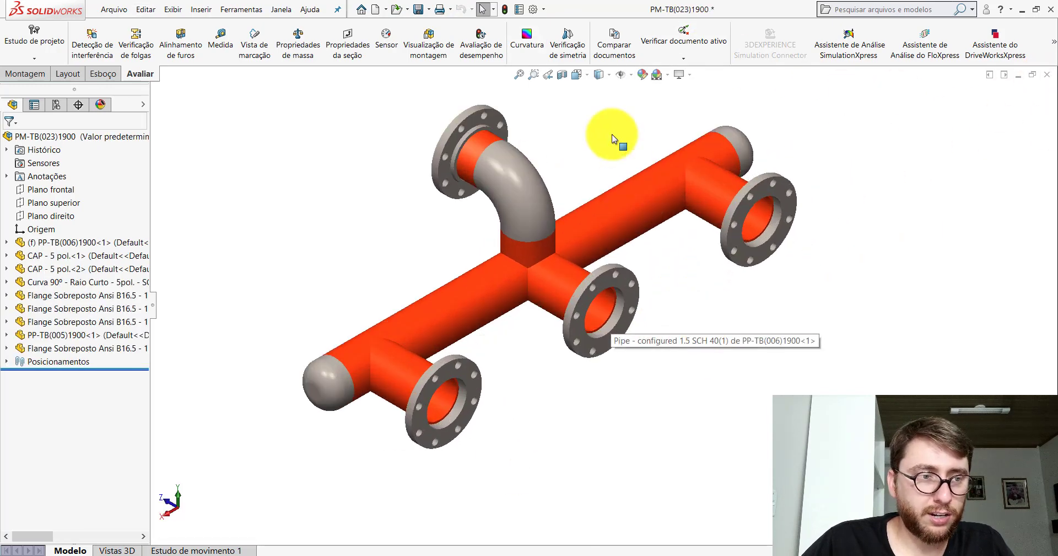
pyautogui.click(1047, 75)
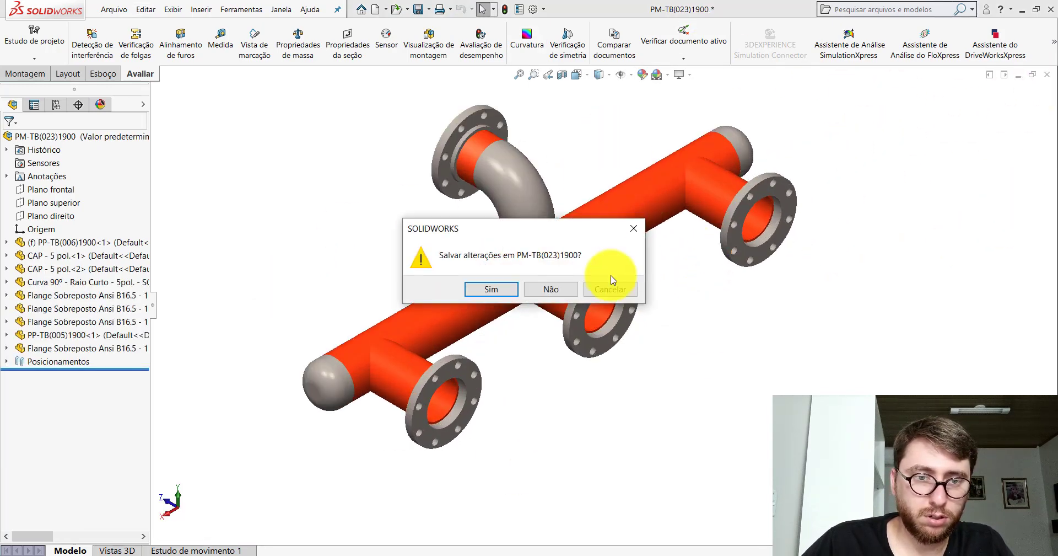
pyautogui.click(555, 281)
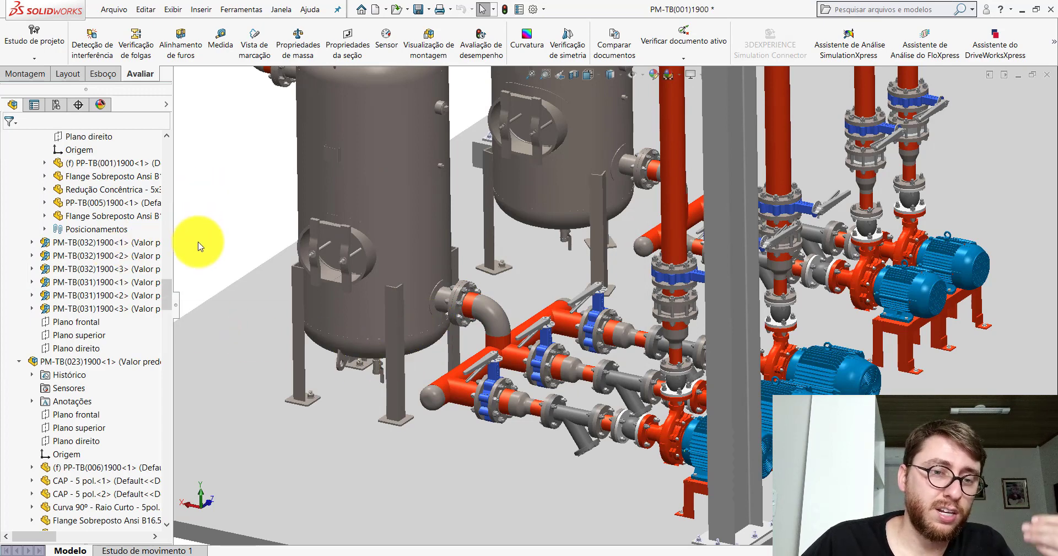
# - Collapse all expanded items in the PM-TB(001)1900 assembly tree
pyautogui.moveTo(169, 295); pyautogui.dragTo(178, 146)
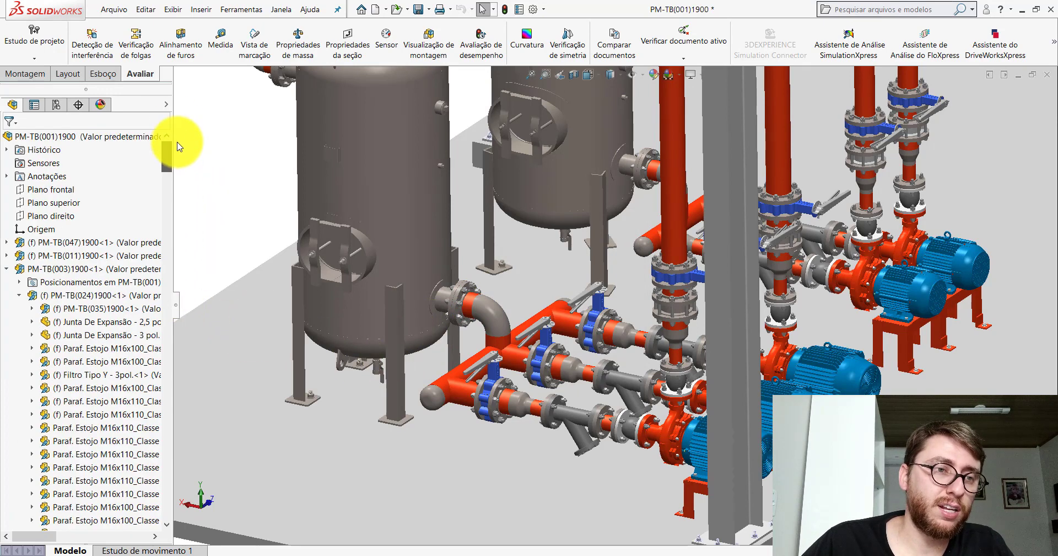
pyautogui.rightClick(113, 136)
pyautogui.click(190, 453)
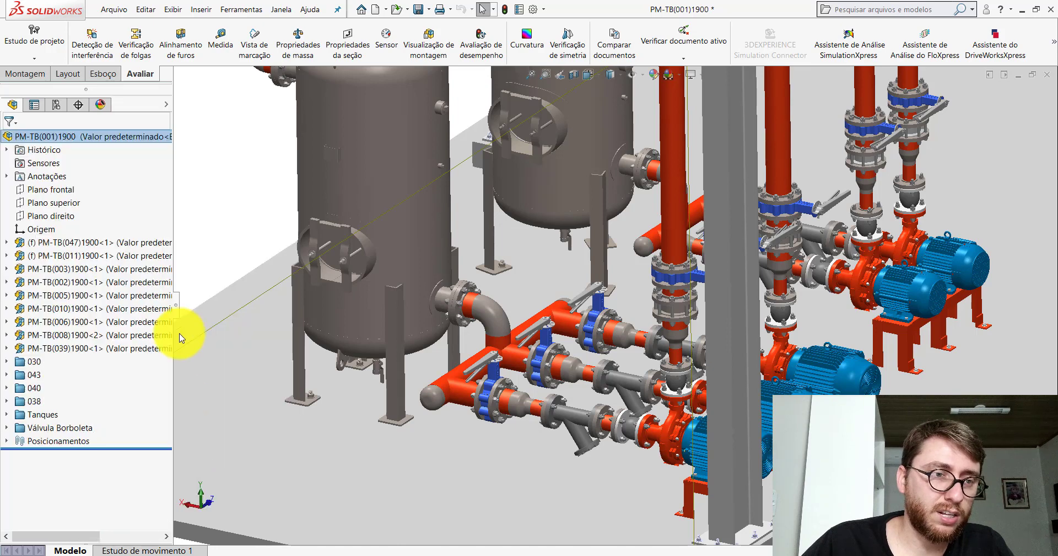
pyautogui.click(209, 191)
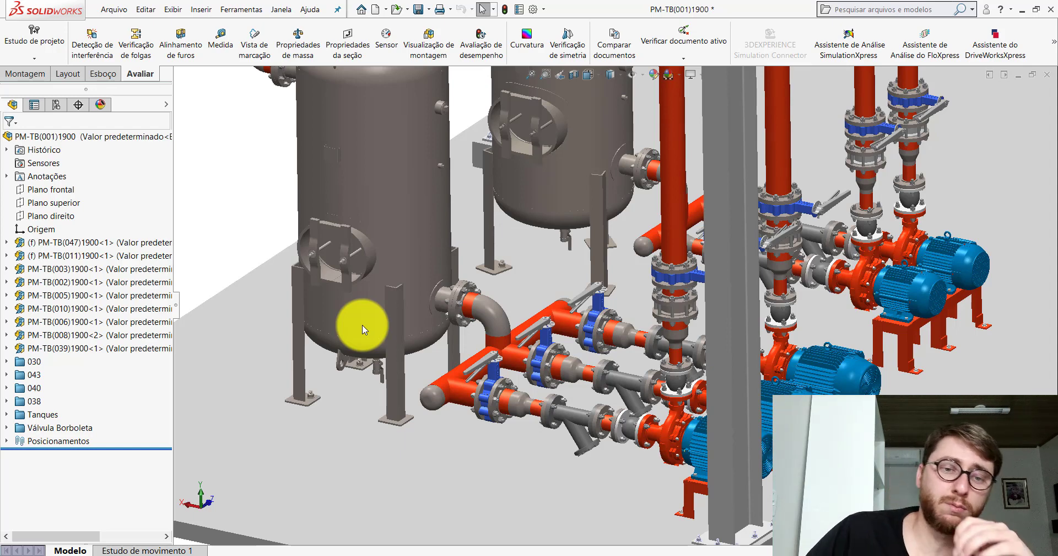
# - Examine the tanks, pumps and overhead piping at the near end of the plant, highlighting the PM-TB(019)1900<5> pipe subassembly
pyautogui.scroll(2, 746, 373)
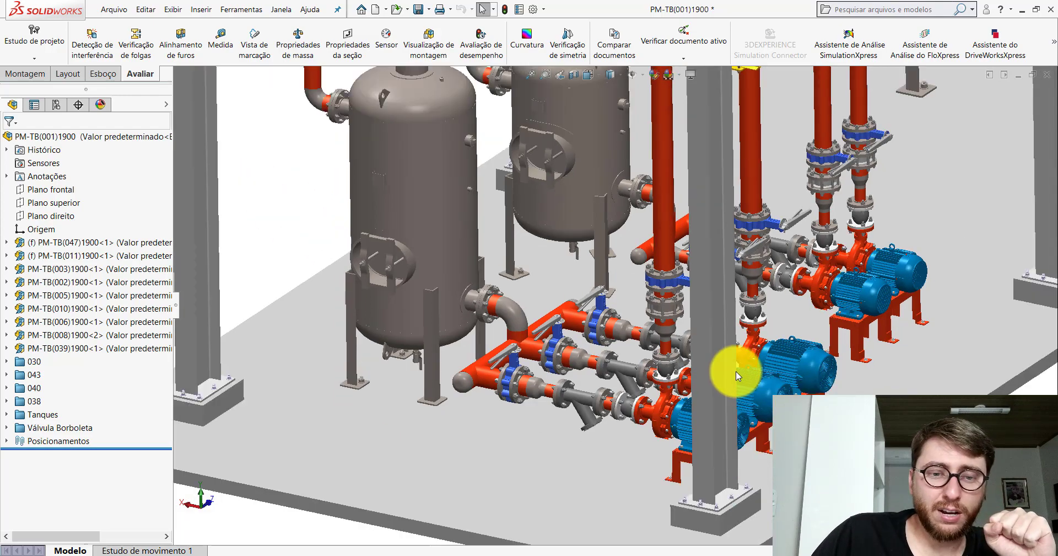
pyautogui.scroll(4, 746, 373)
pyautogui.scroll(-5, 633, 268)
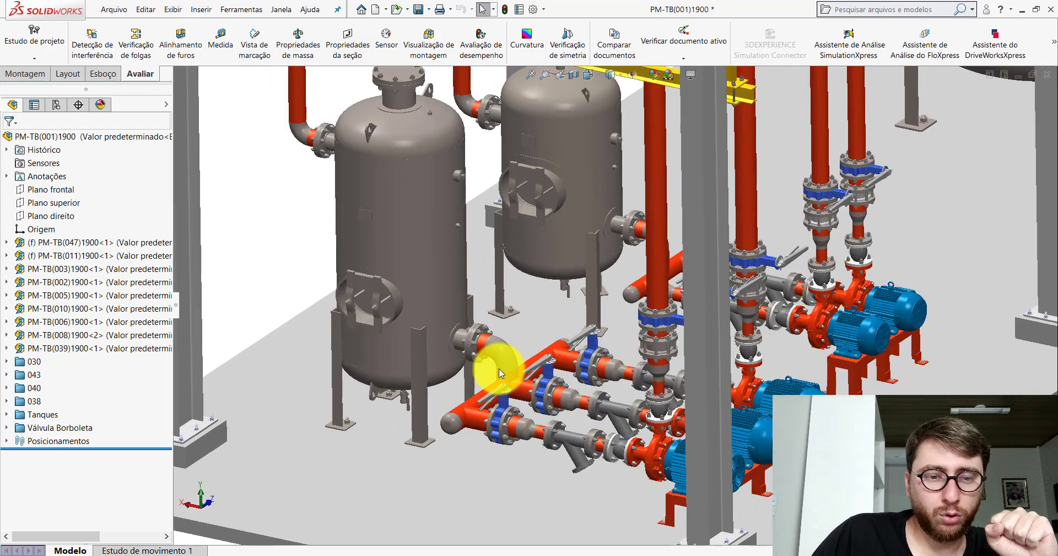
pyautogui.scroll(2, 683, 451)
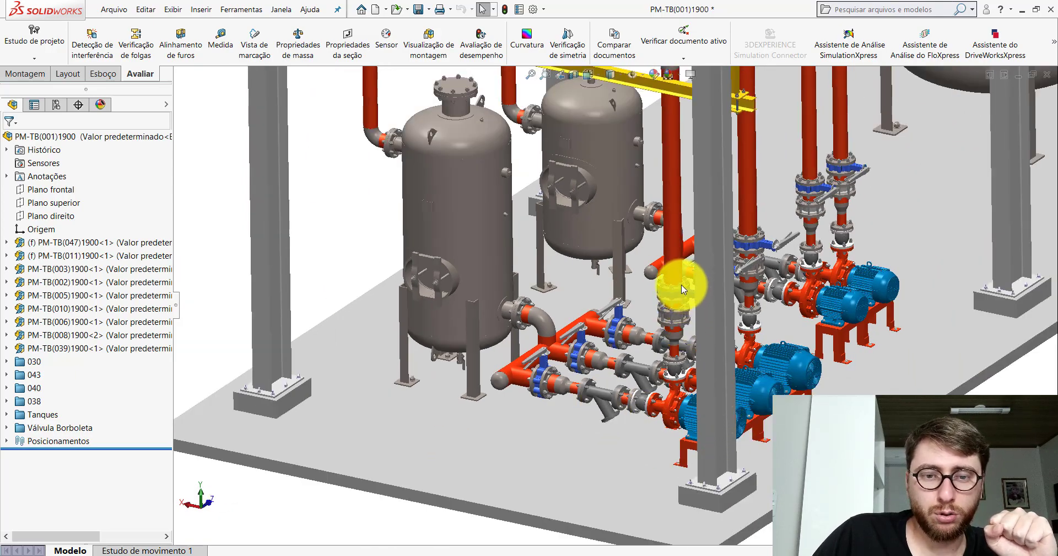
pyautogui.scroll(3, 680, 193)
pyautogui.scroll(-2, 645, 184)
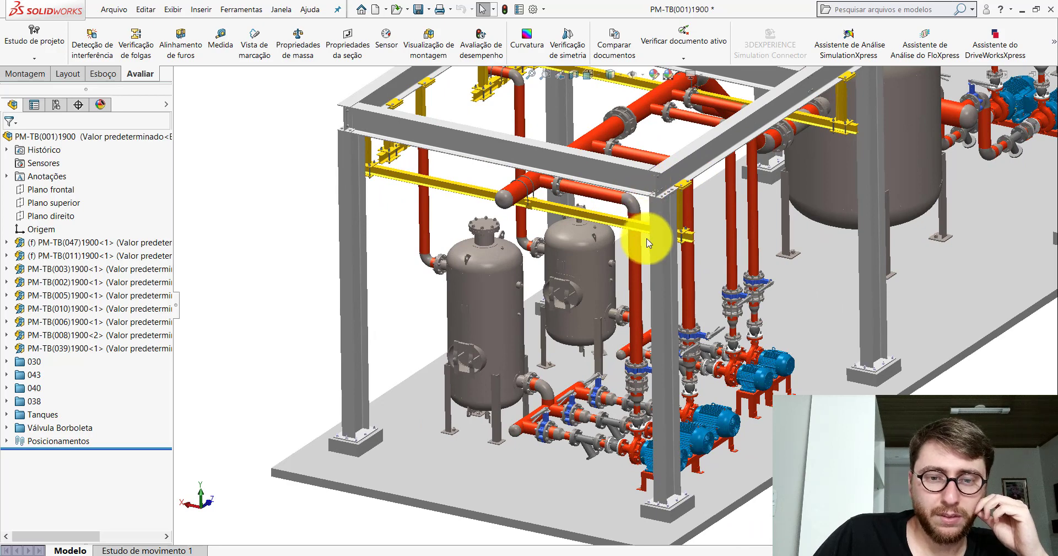
pyautogui.click(583, 190)
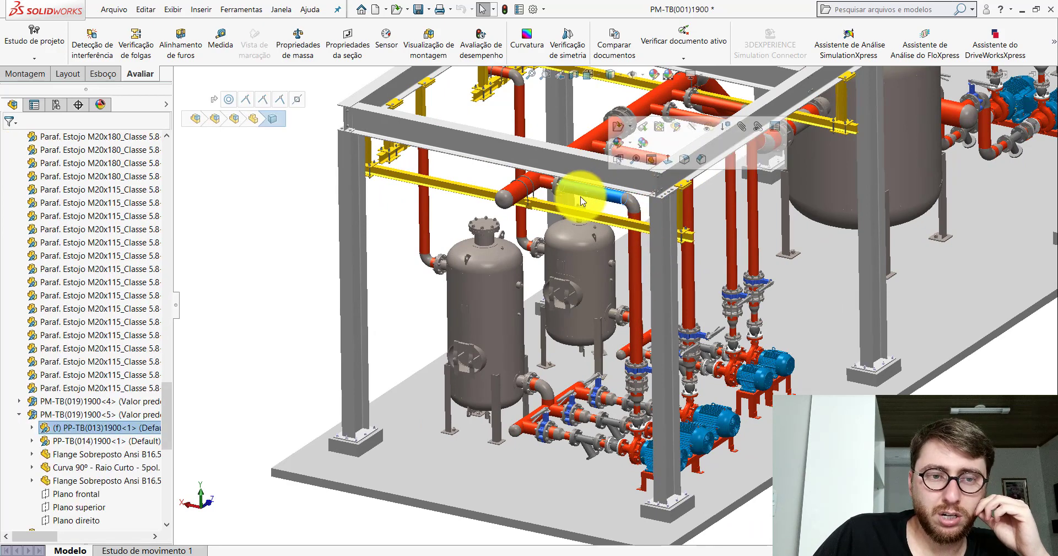
pyautogui.click(638, 247)
pyautogui.press('Escape')
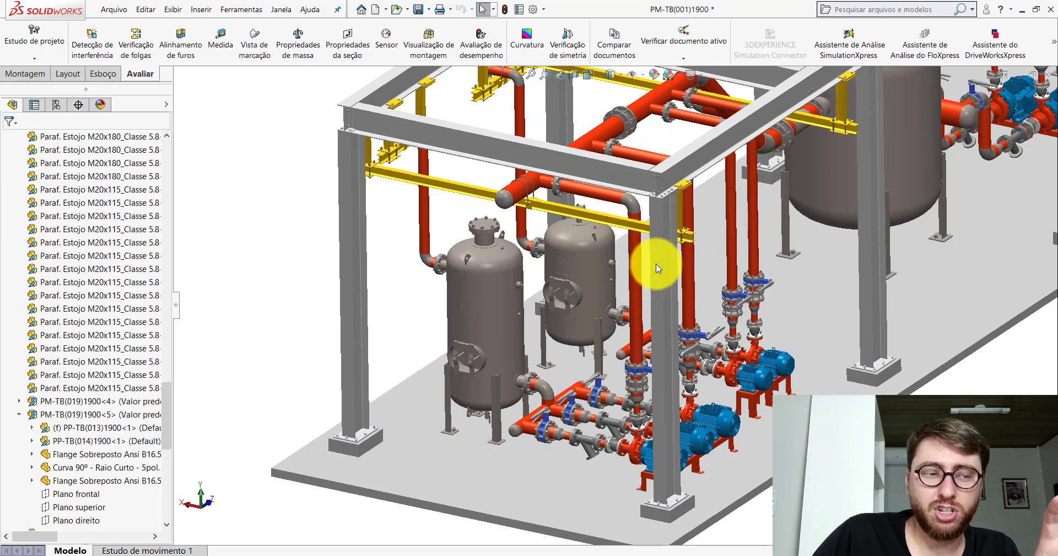
pyautogui.click(84, 416)
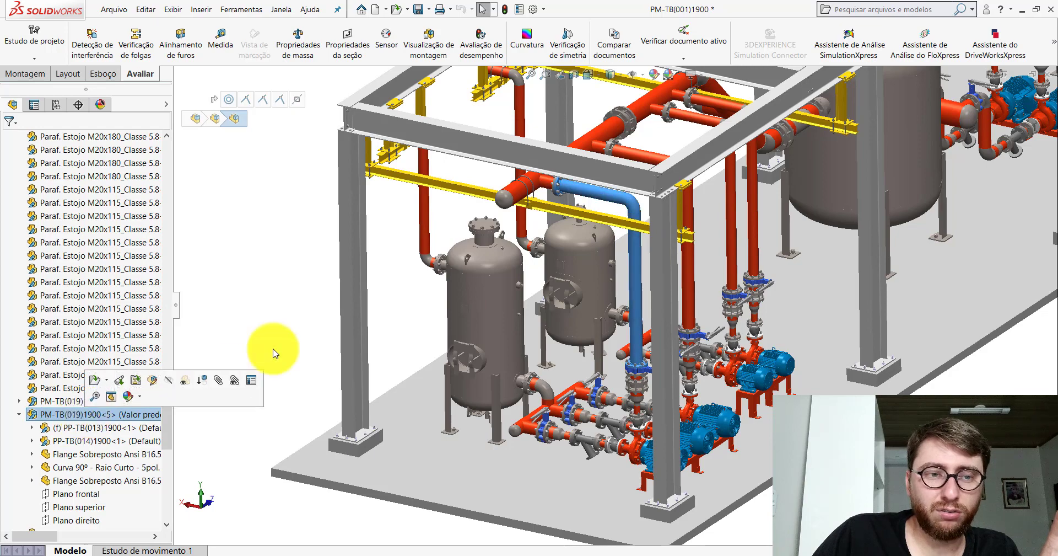
pyautogui.click(302, 245)
# - Look over the whole plant structure and bring up the view orientation cube
pyautogui.scroll(5, 660, 235)
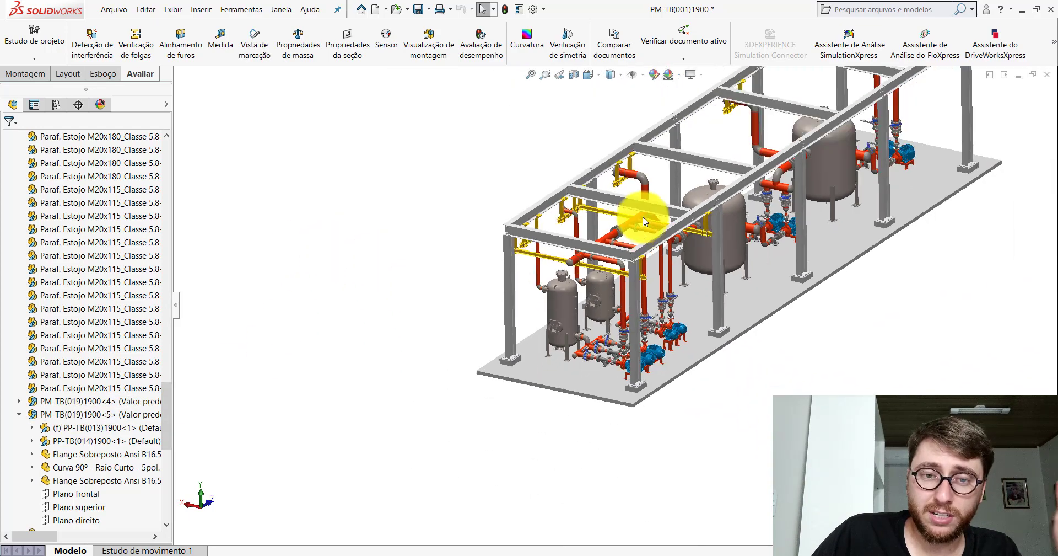
pyautogui.scroll(-3, 722, 213)
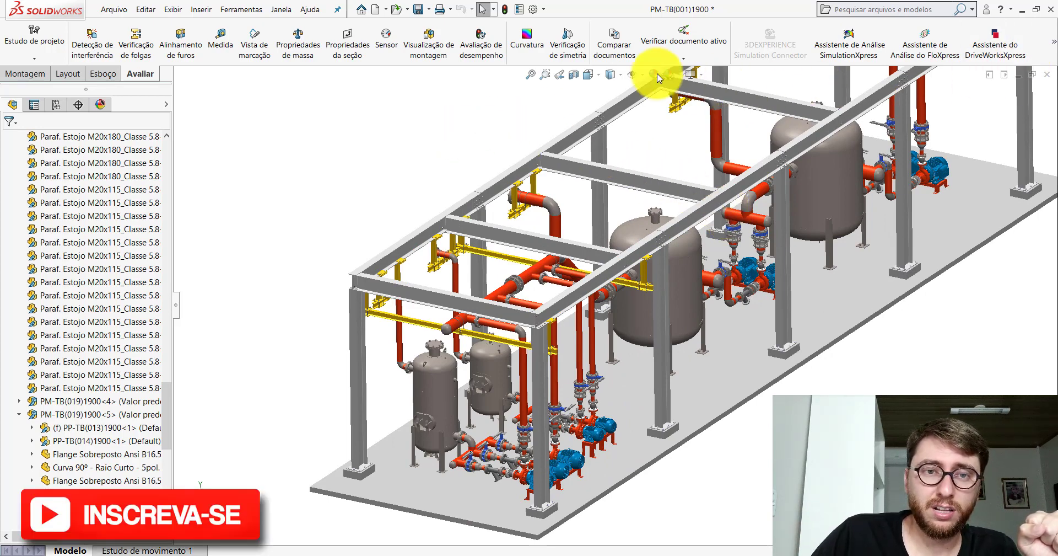
pyautogui.click(596, 74)
pyautogui.click(620, 158)
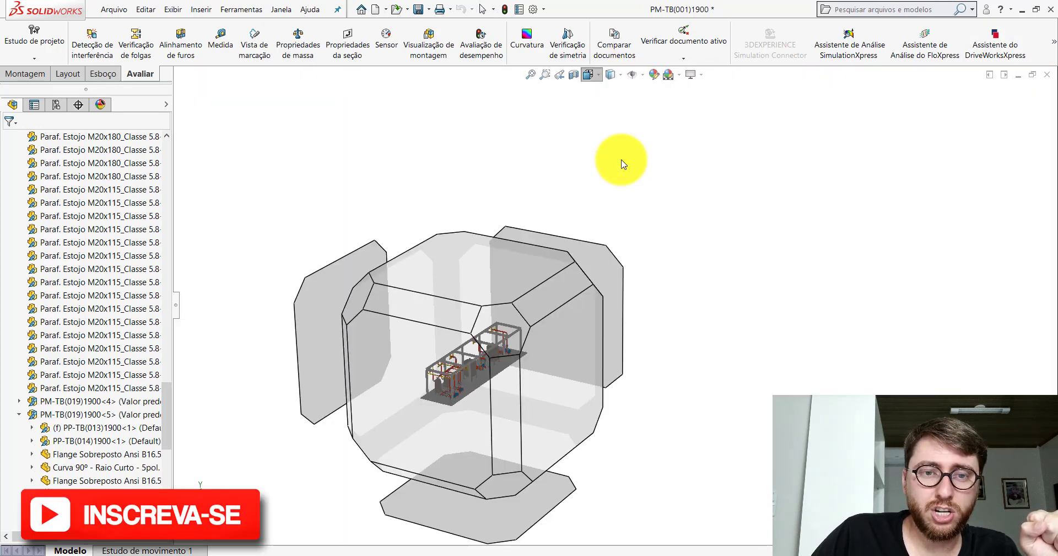